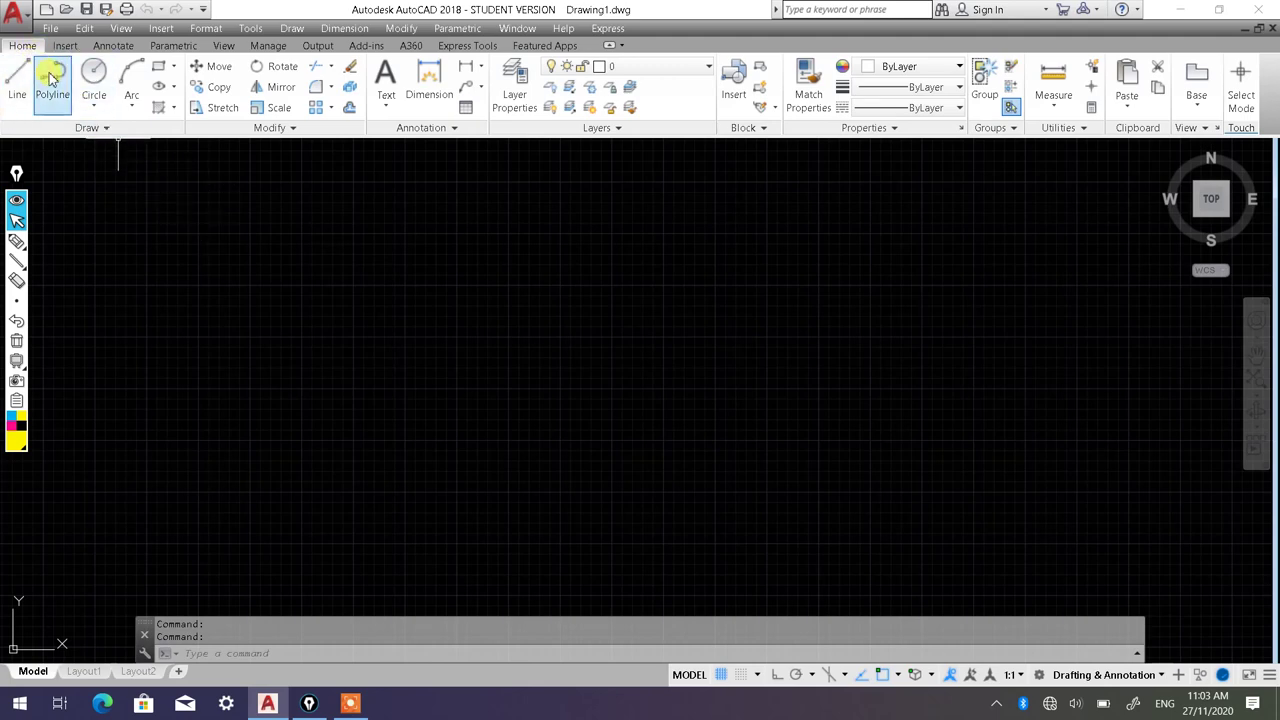
# Step: Draw a circle of radius 40 in the drawing area, then zoom and pan to frame it
pyautogui.click(333, 110)
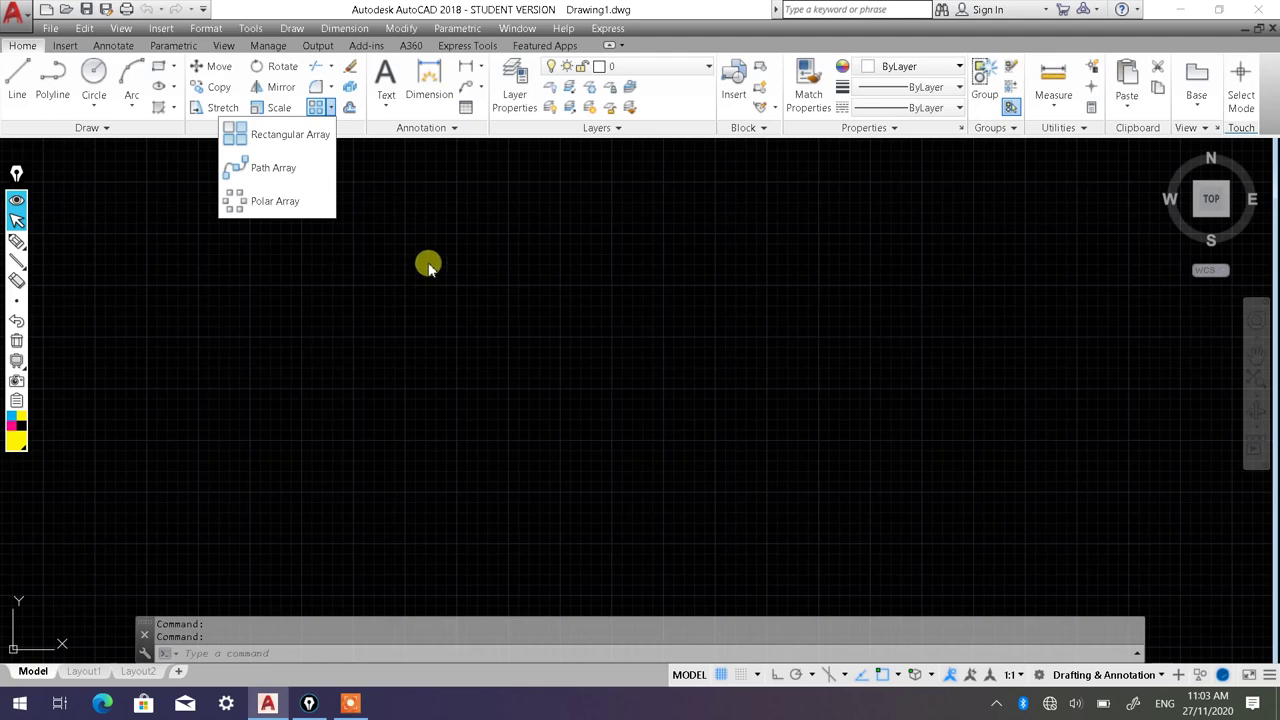
pyautogui.click(468, 310)
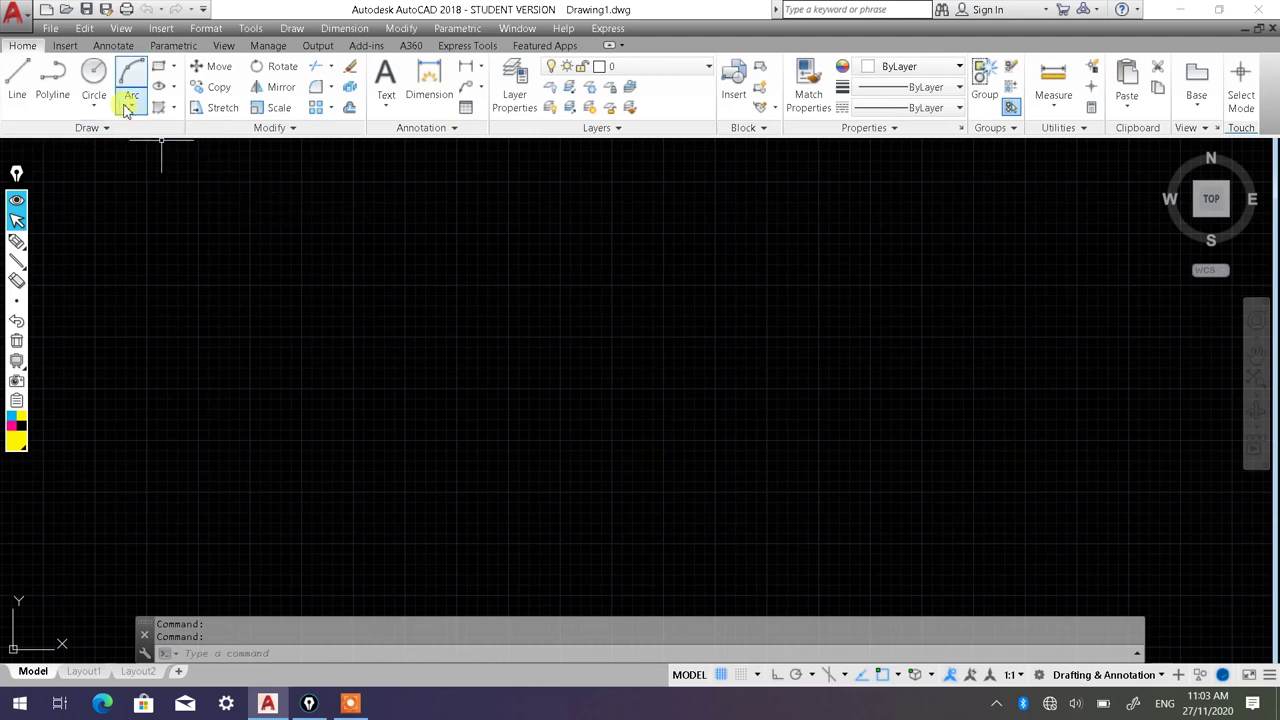
pyautogui.click(95, 72)
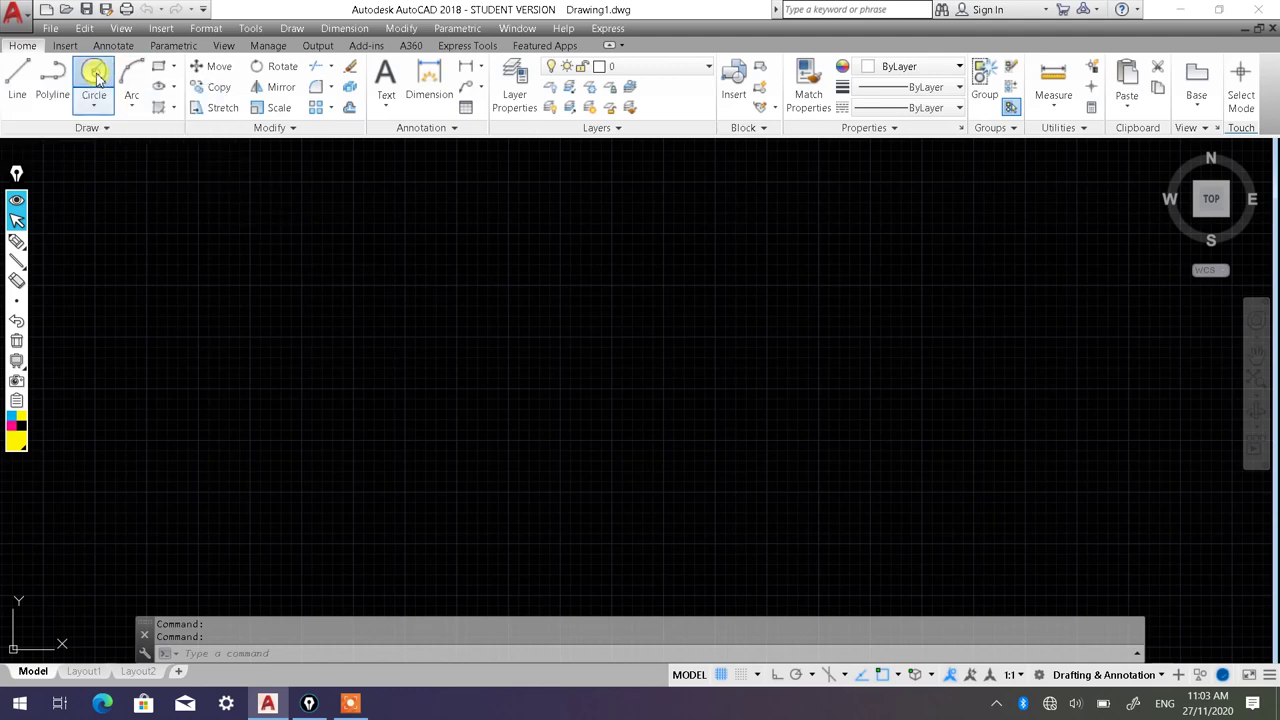
pyautogui.click(434, 437)
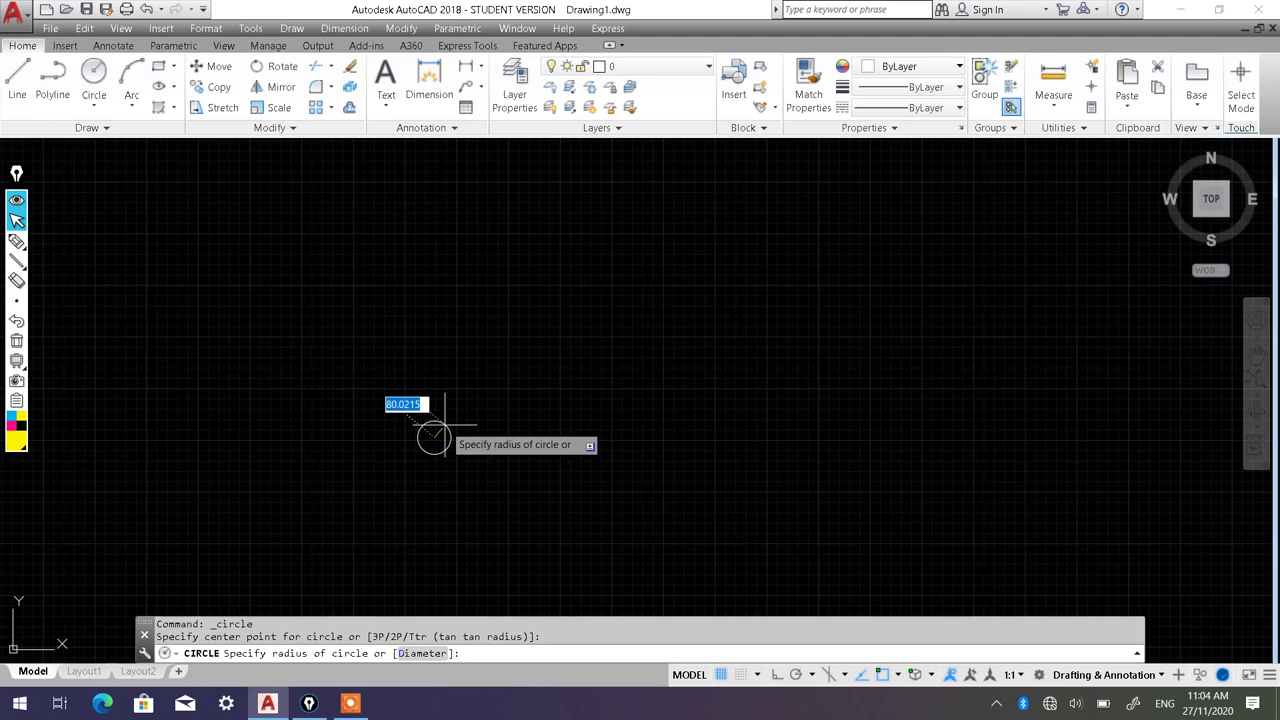
pyautogui.write('40')
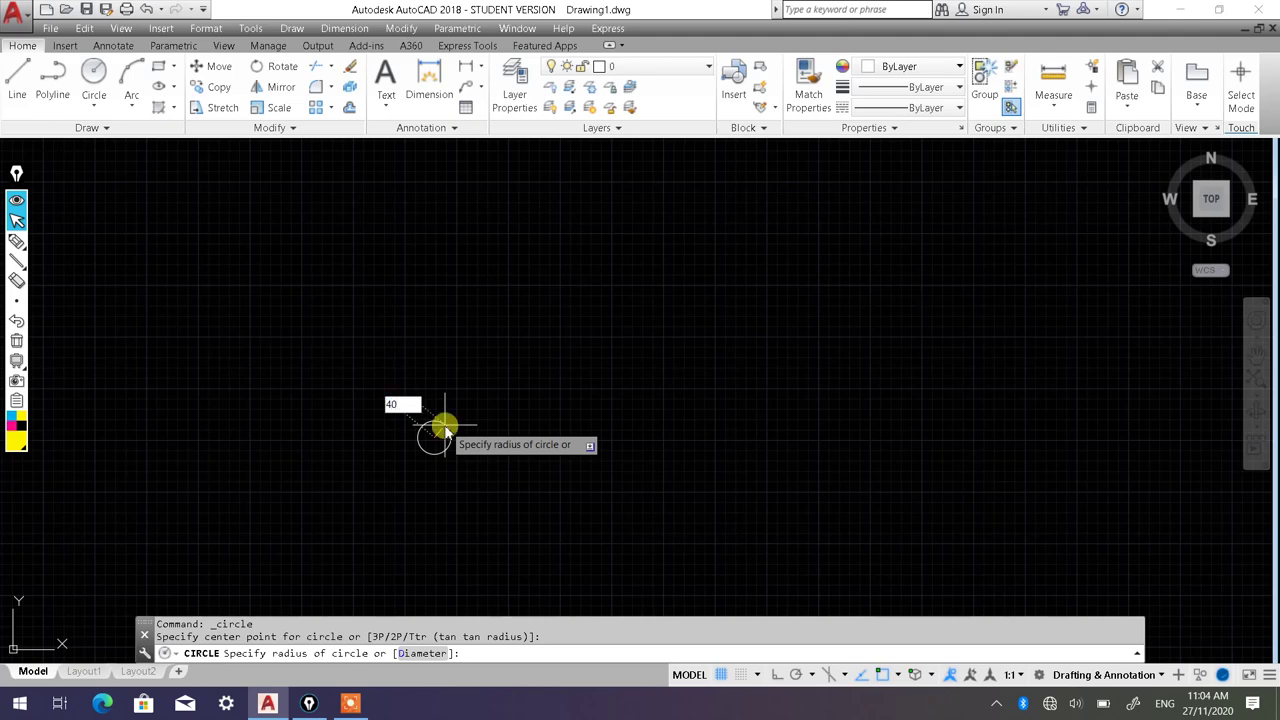
pyautogui.press('Return')
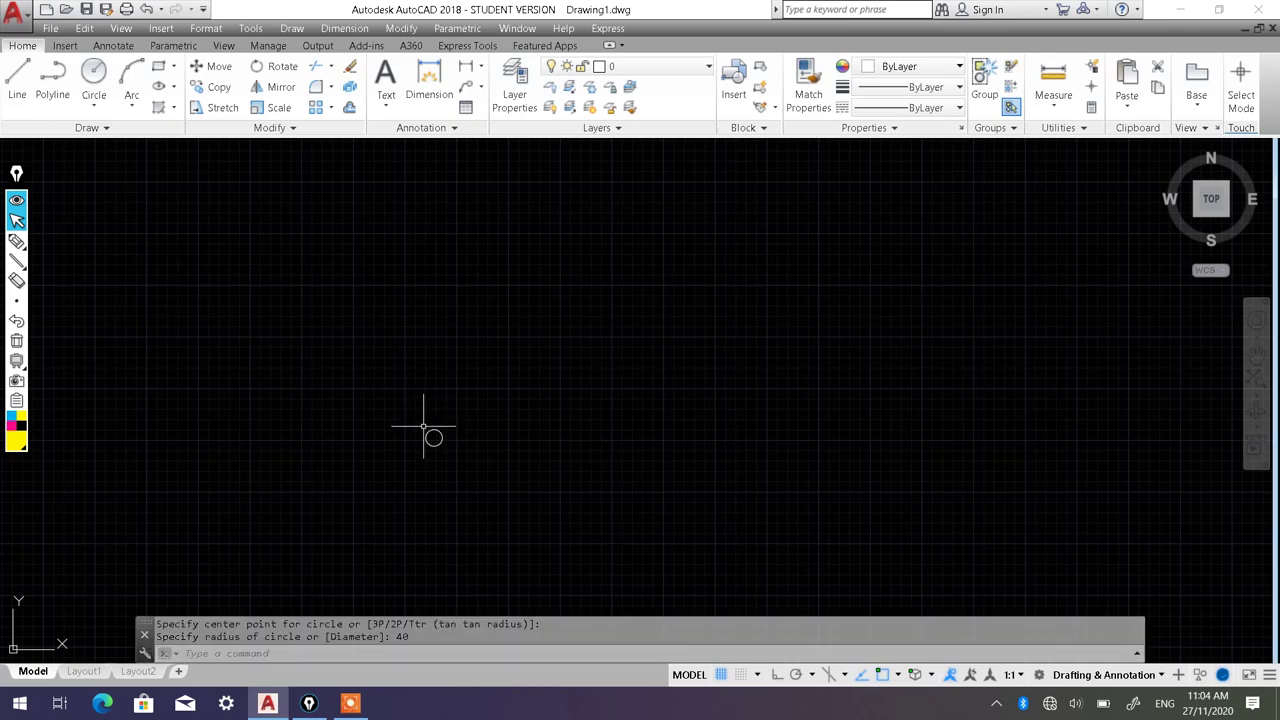
pyautogui.scroll(1, 428, 408)
pyautogui.scroll(1, 437, 398)
pyautogui.scroll(-1, 454, 360)
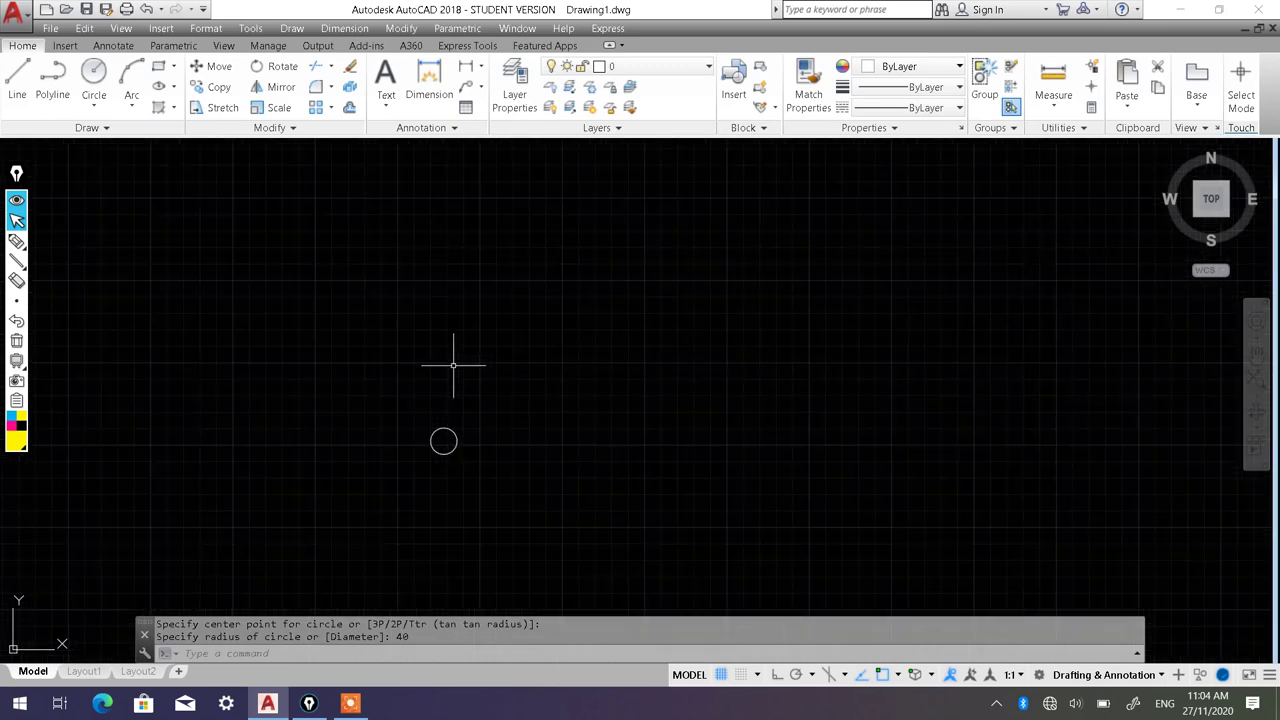
pyautogui.scroll(1, 454, 360)
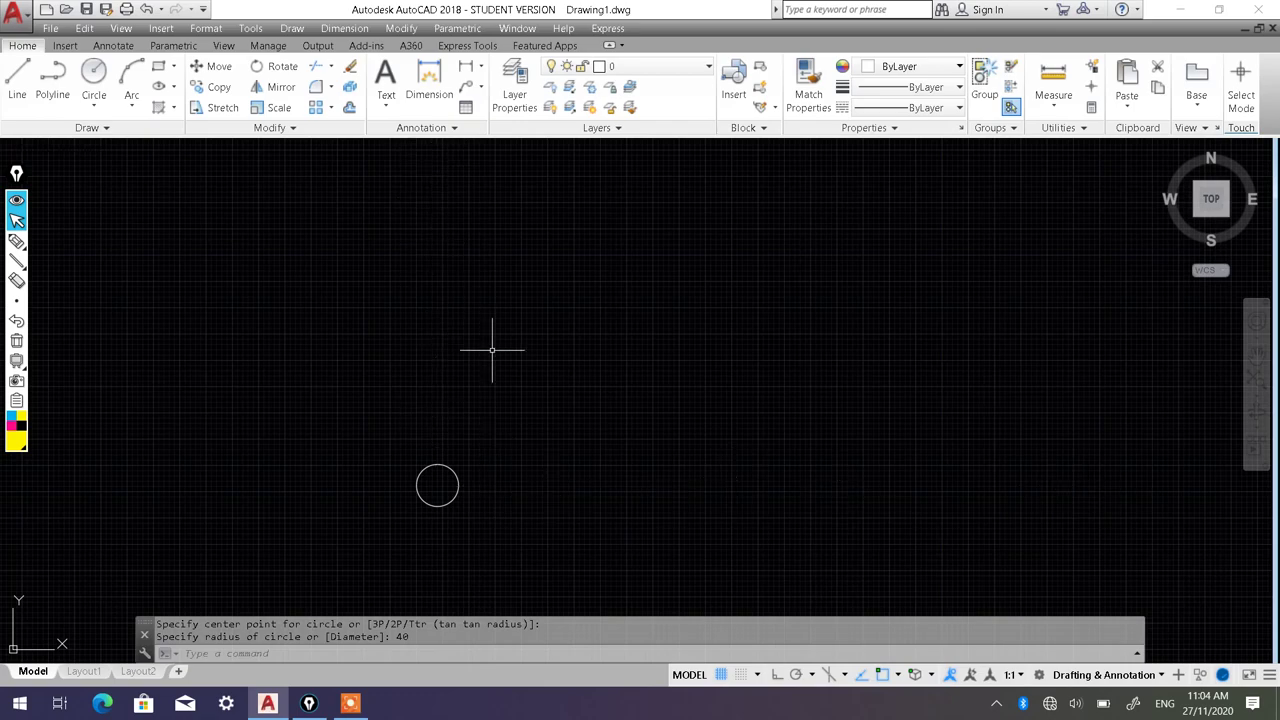
pyautogui.scroll(-2, 494, 352)
pyautogui.moveTo(494, 357); pyautogui.dragTo(481, 399, button='middle')
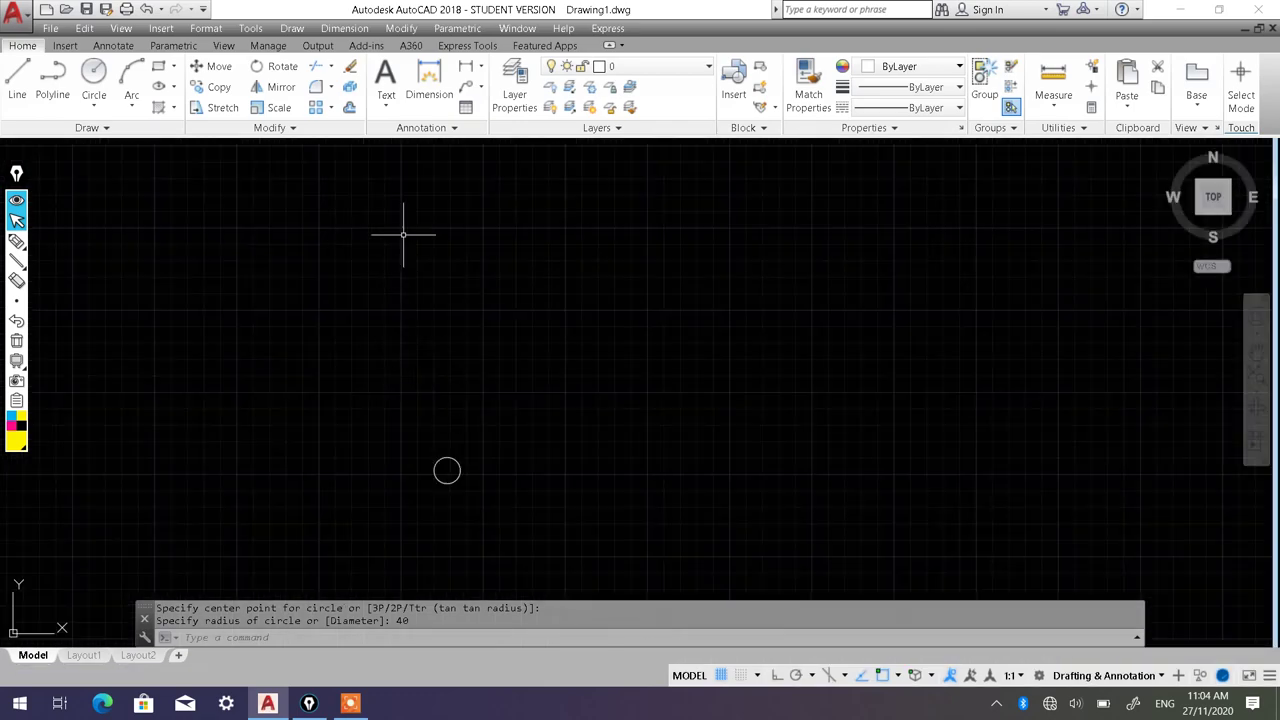
# Step: Make a default rectangular array from the circle: 4 columns by 3 rows, spaced 120
pyautogui.click(331, 108)
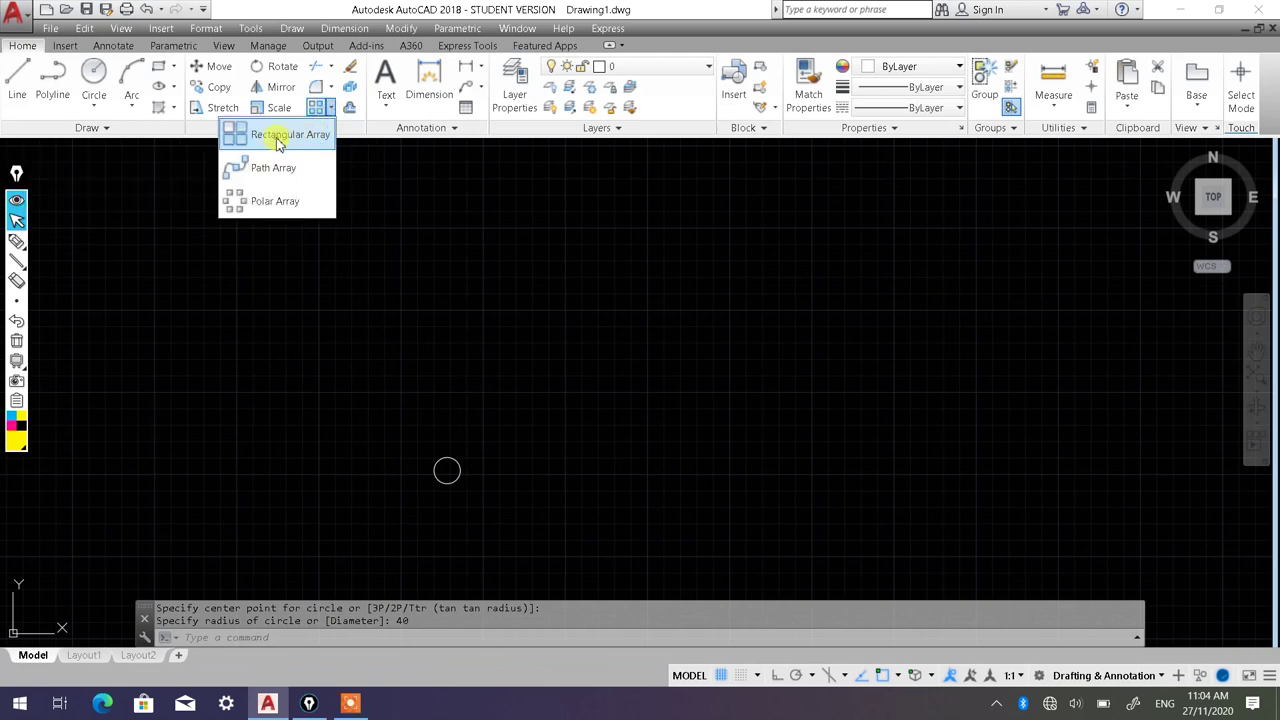
pyautogui.click(274, 137)
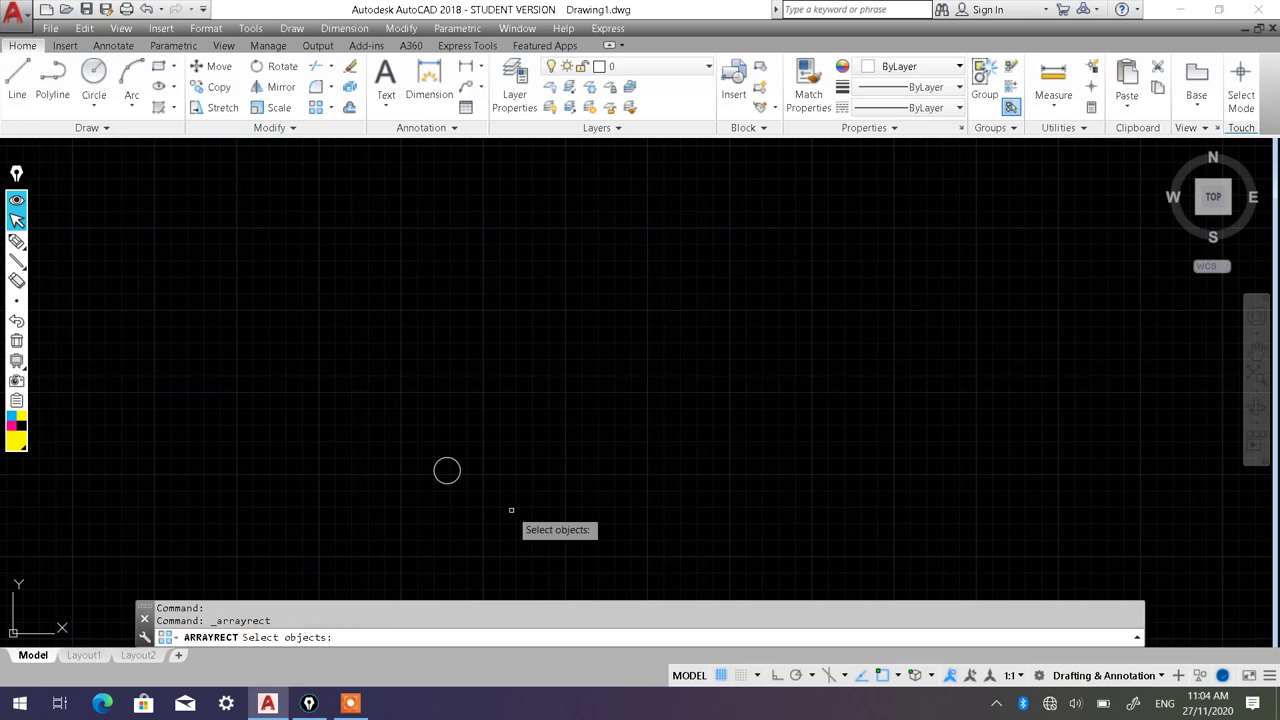
pyautogui.click(449, 483)
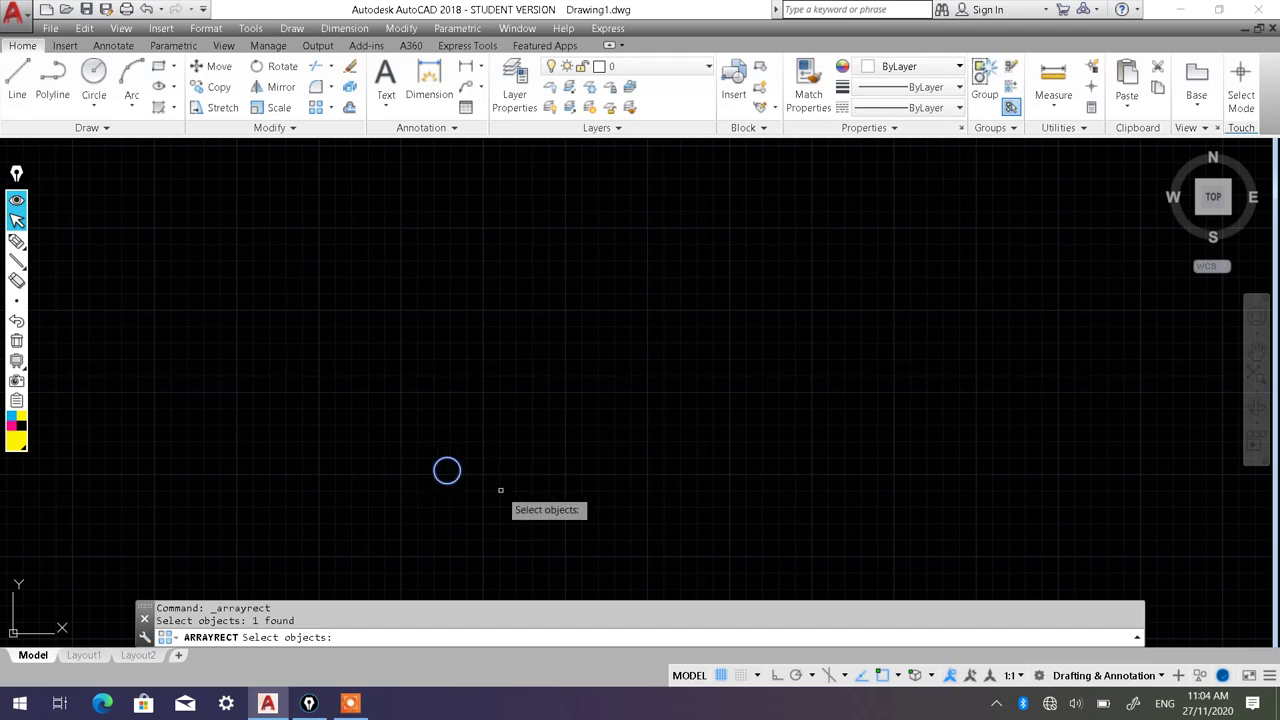
pyautogui.press('Return')
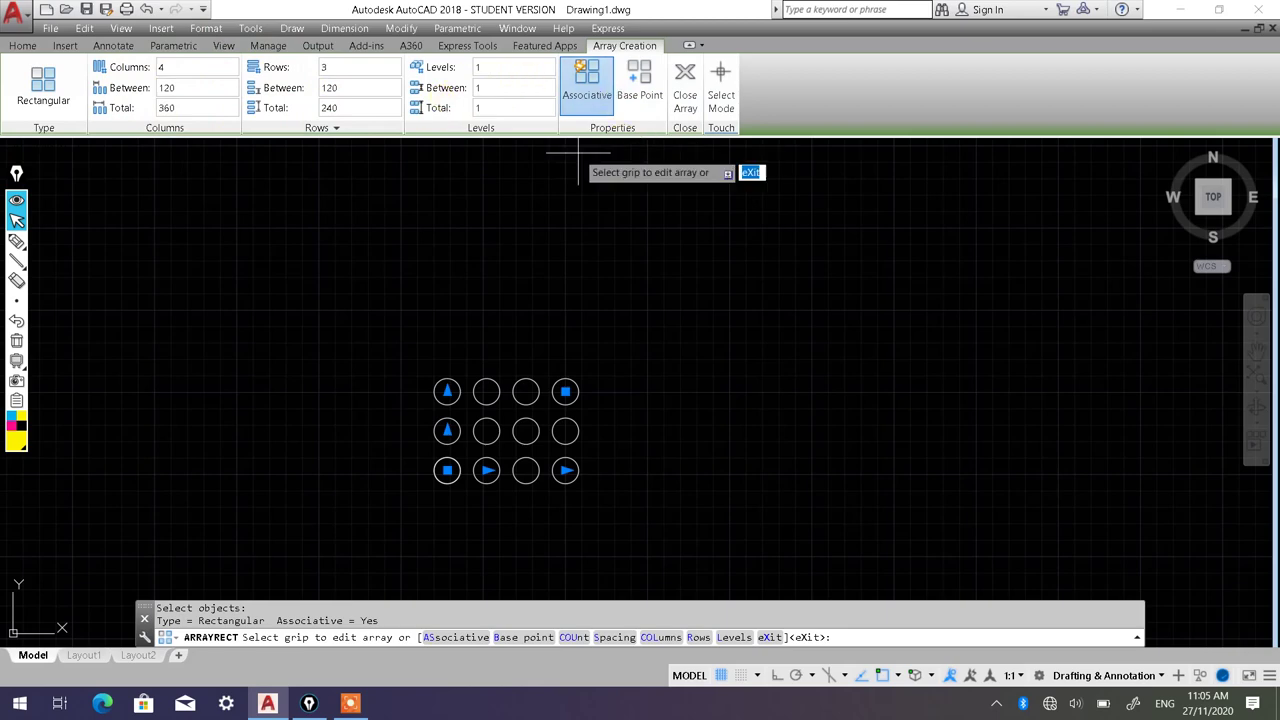
# Step: Change the array to 6 rows and 6 columns, keeping 120 spacing
pyautogui.click(165, 67)
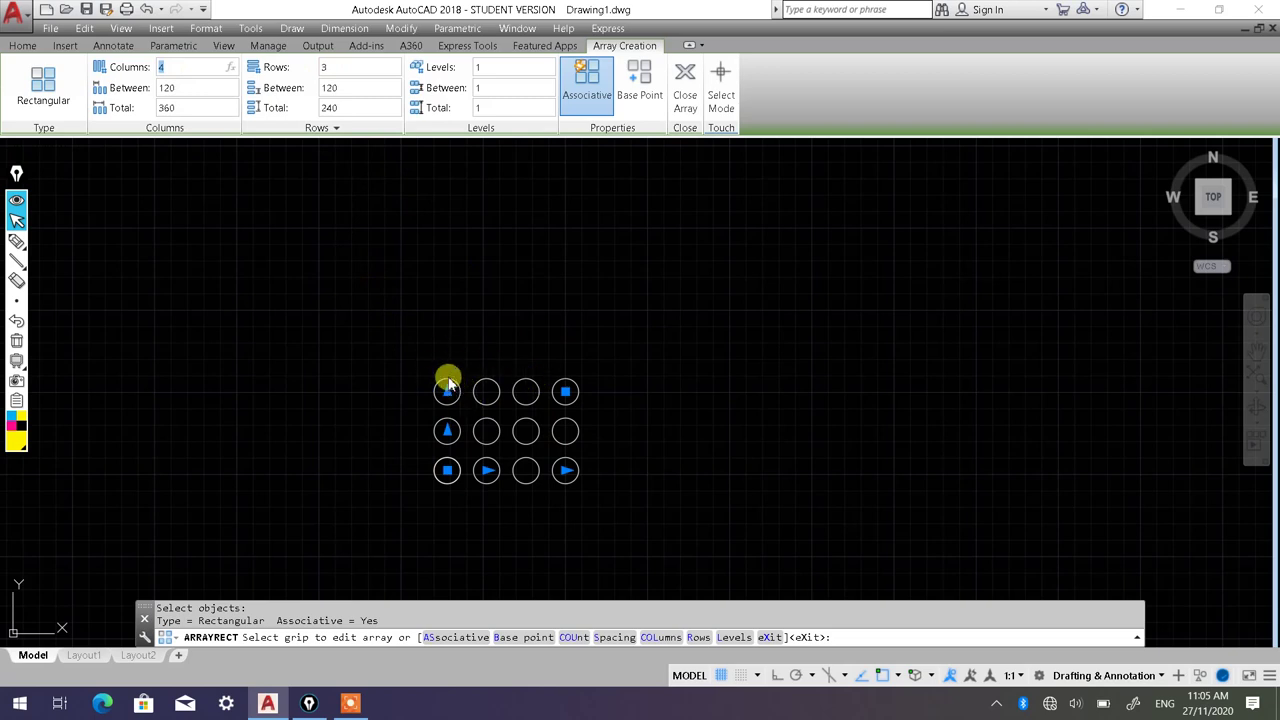
pyautogui.click(336, 68)
pyautogui.write('6')
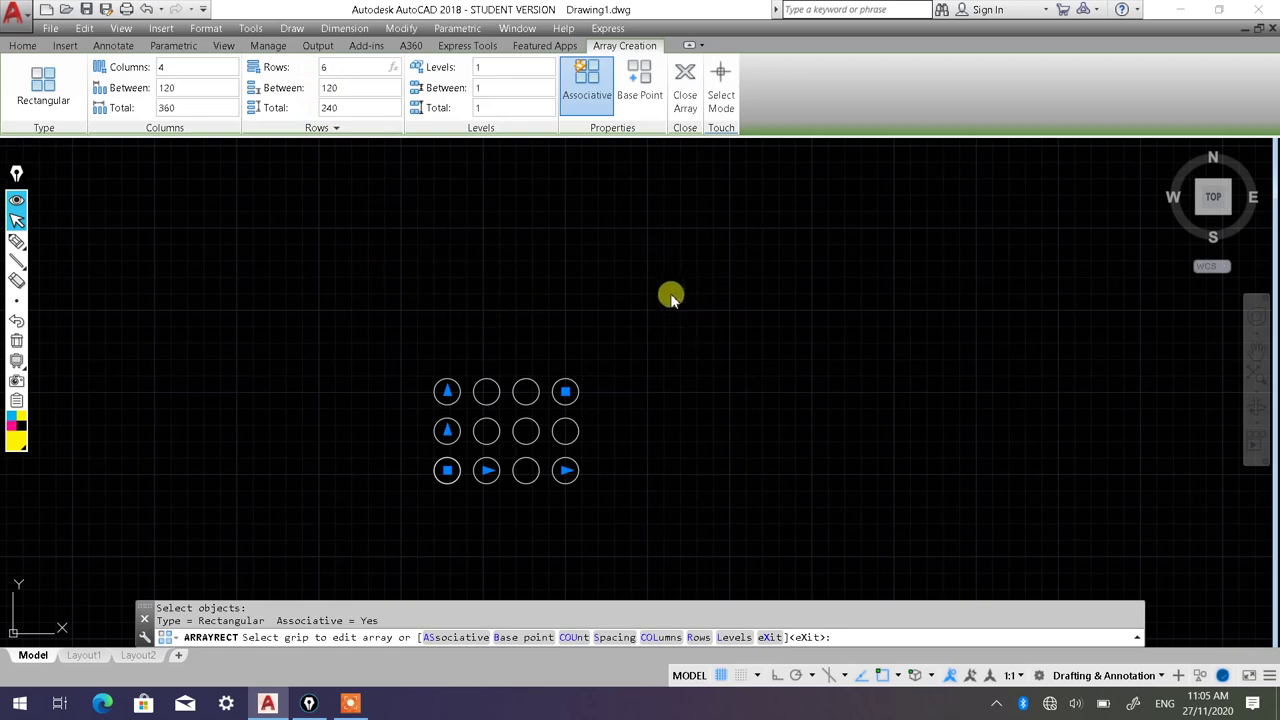
pyautogui.press('Return')
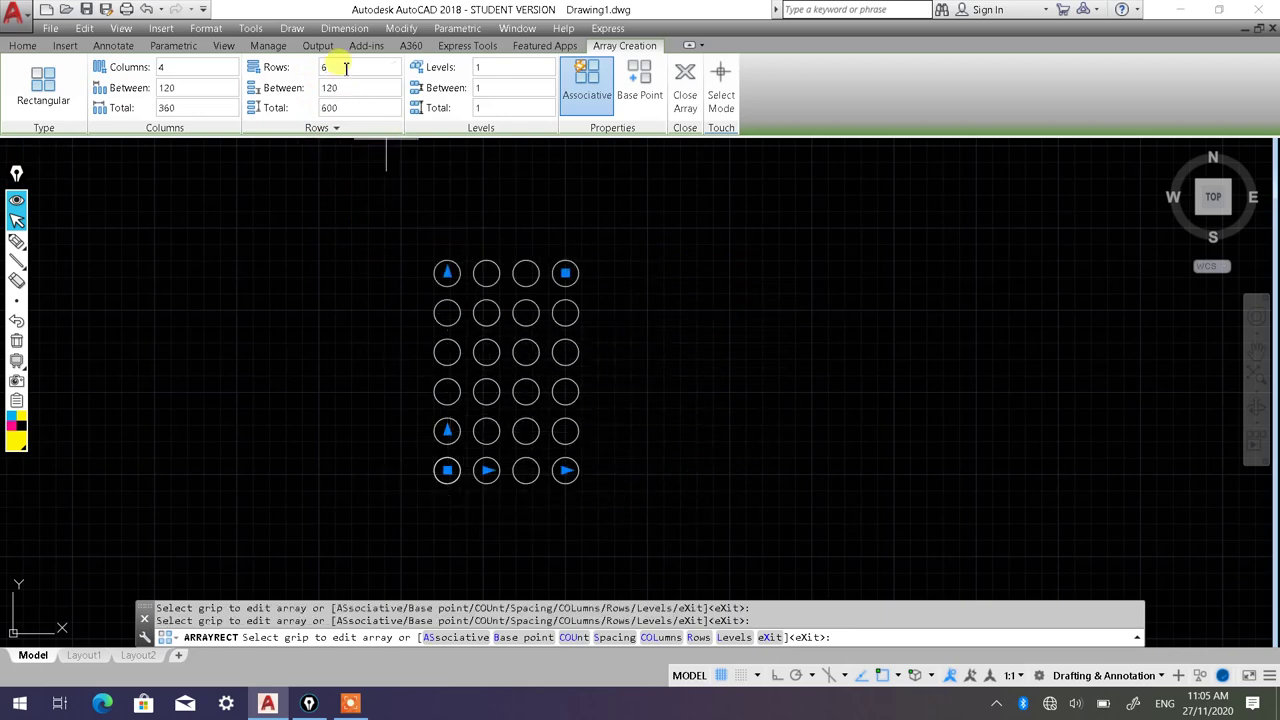
pyautogui.click(175, 67)
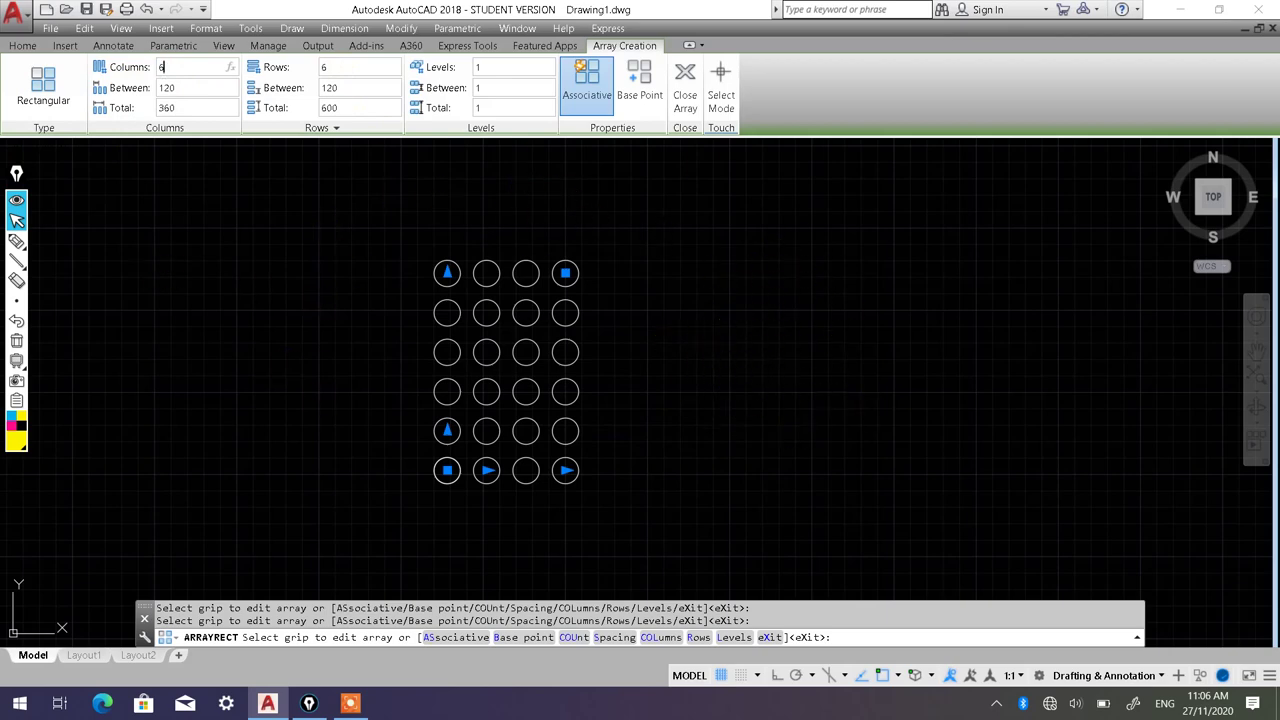
pyautogui.write('6')
pyautogui.press('Return')
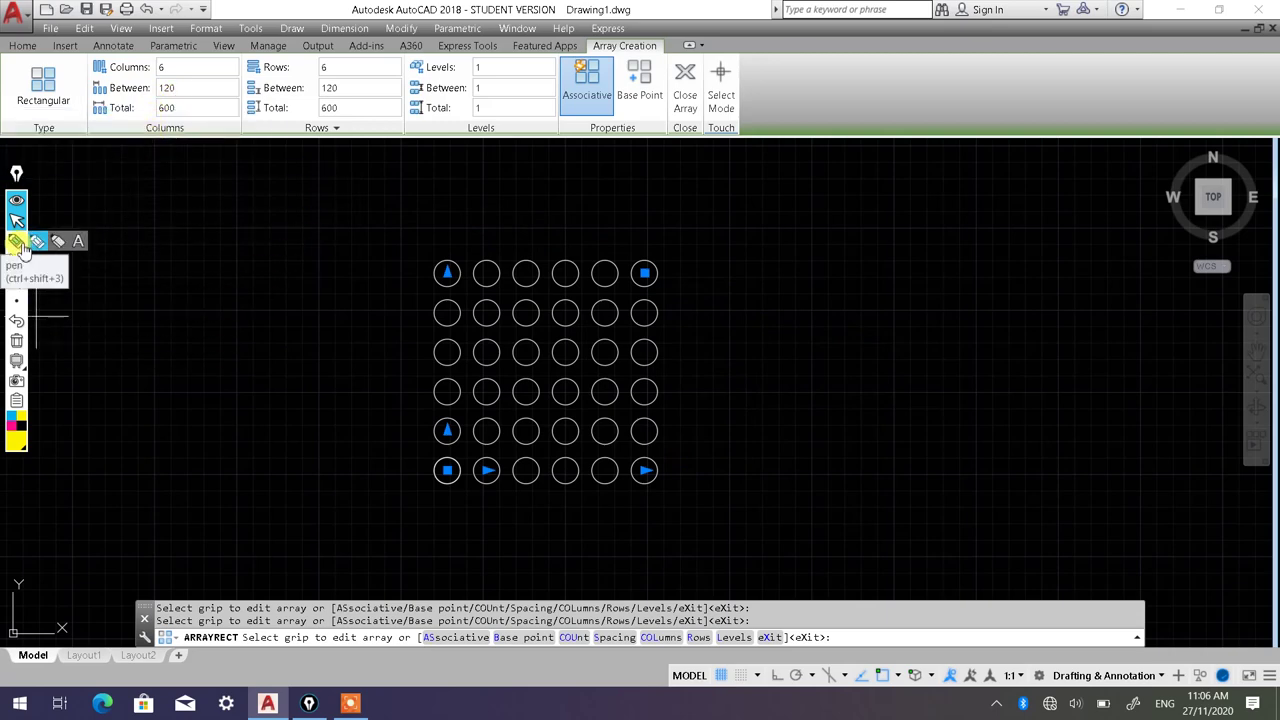
# Step: Draw yellow highlighter arrows over the column gaps along the array's top row
pyautogui.click(16, 241)
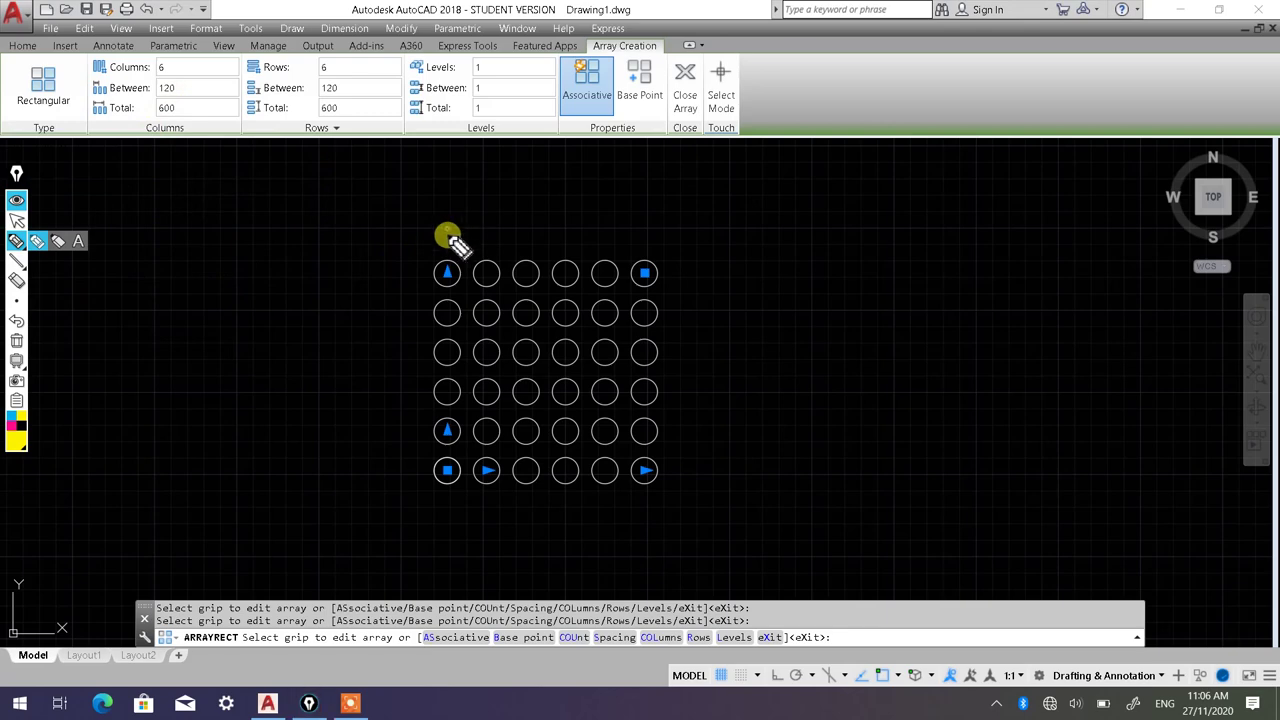
pyautogui.moveTo(447, 231); pyautogui.dragTo(447, 263)
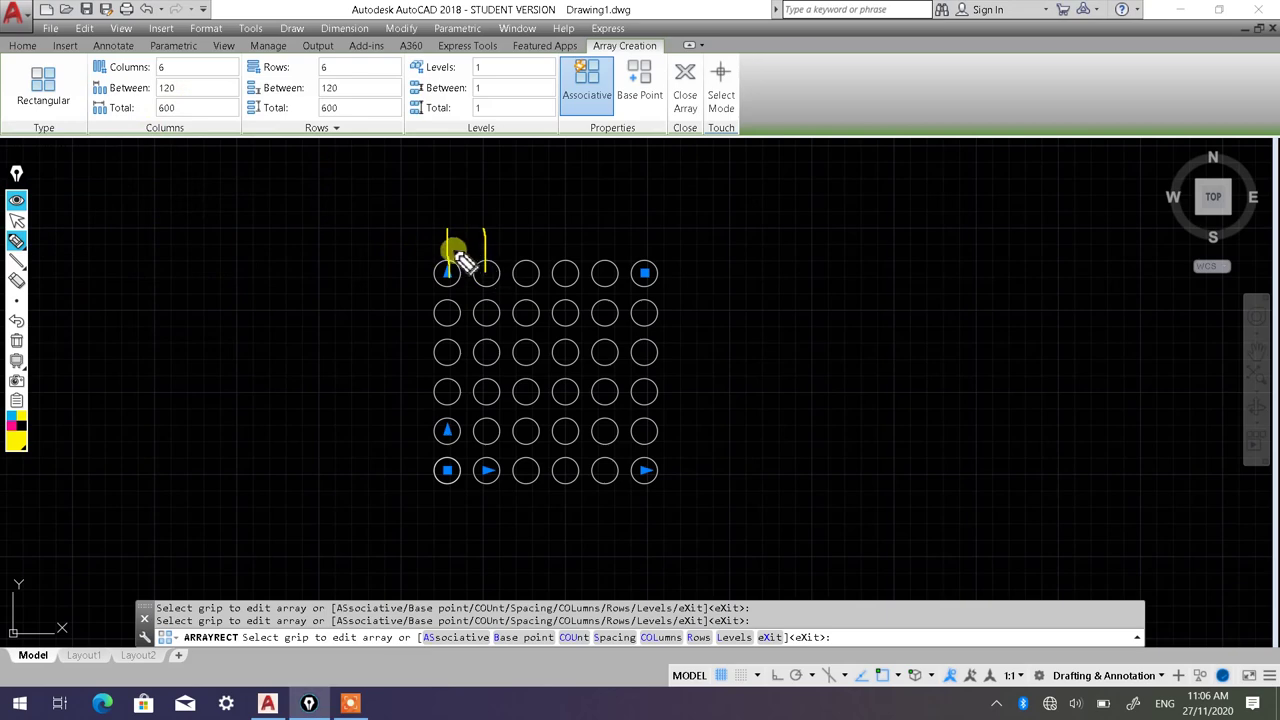
pyautogui.moveTo(447, 245); pyautogui.dragTo(465, 245)
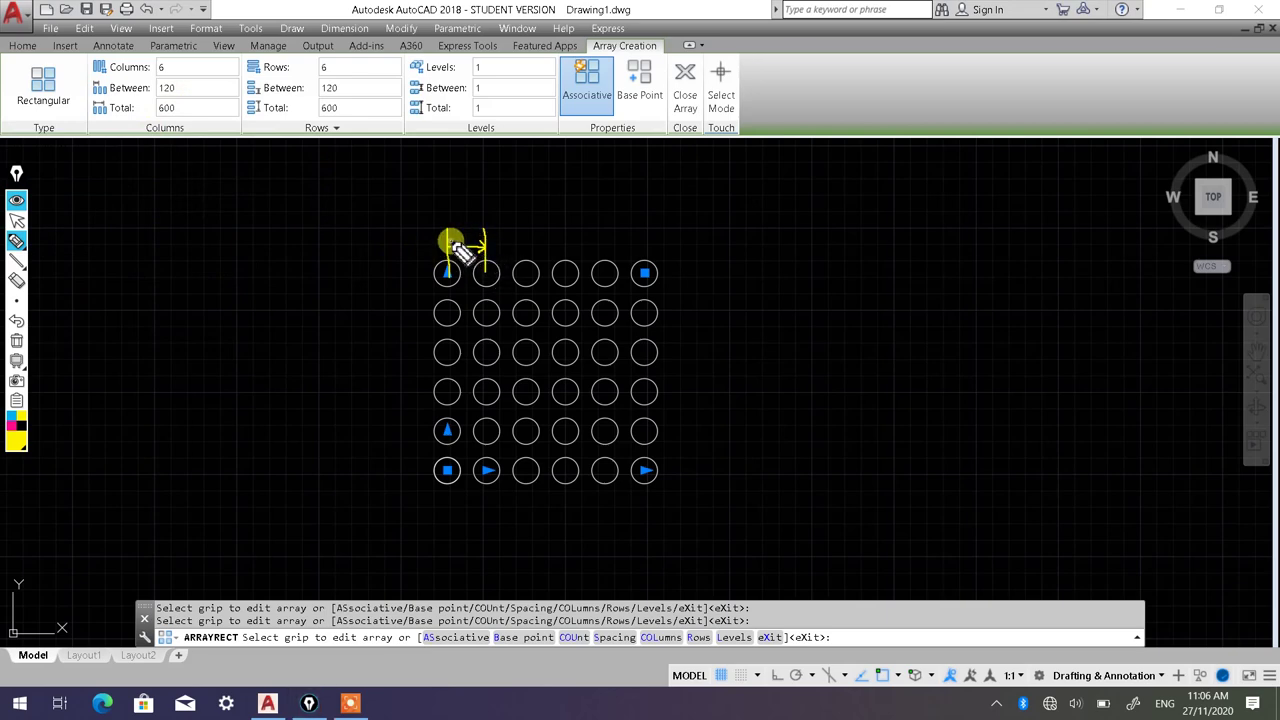
pyautogui.moveTo(447, 245); pyautogui.dragTo(456, 252)
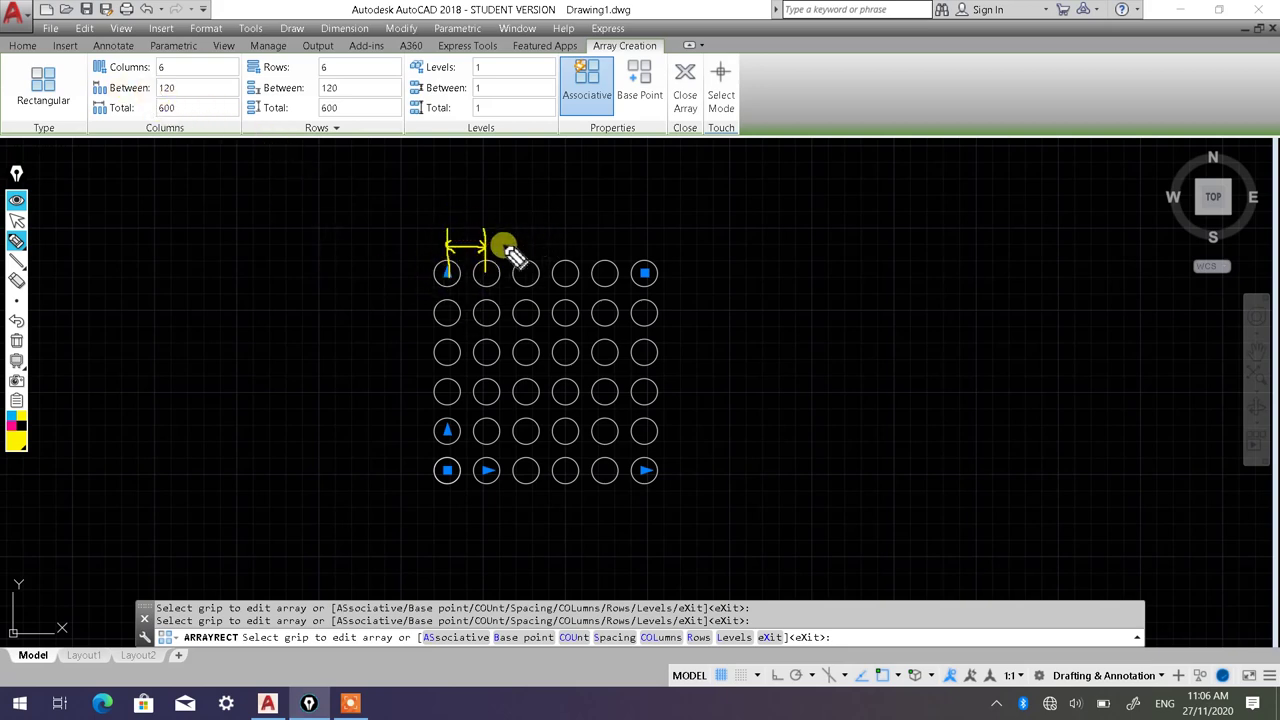
pyautogui.moveTo(523, 228)
pyautogui.mouseDown()
pyautogui.moveTo(523, 266)
pyautogui.moveTo(523, 245)
pyautogui.moveTo(565, 268)
pyautogui.moveTo(562, 242)
pyautogui.mouseUp()
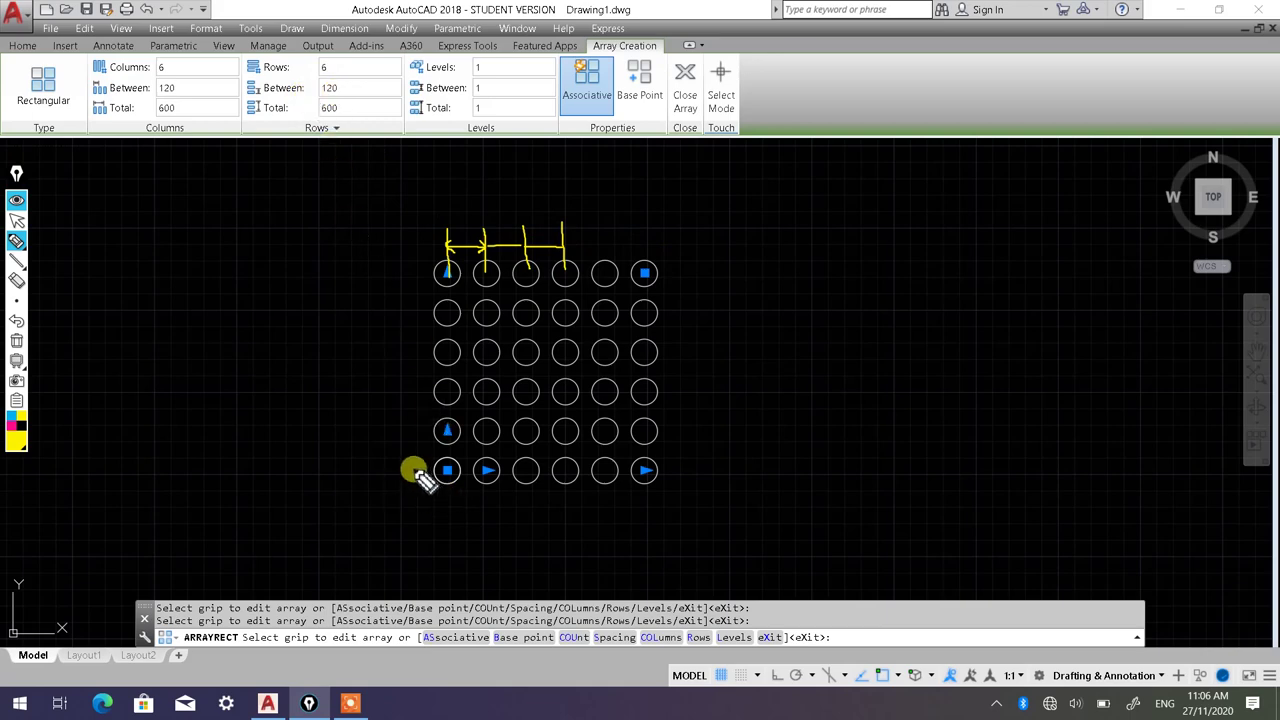
# Step: Draw yellow highlighter marks showing the row gaps down the array's left side
pyautogui.moveTo(413, 468); pyautogui.dragTo(495, 468)
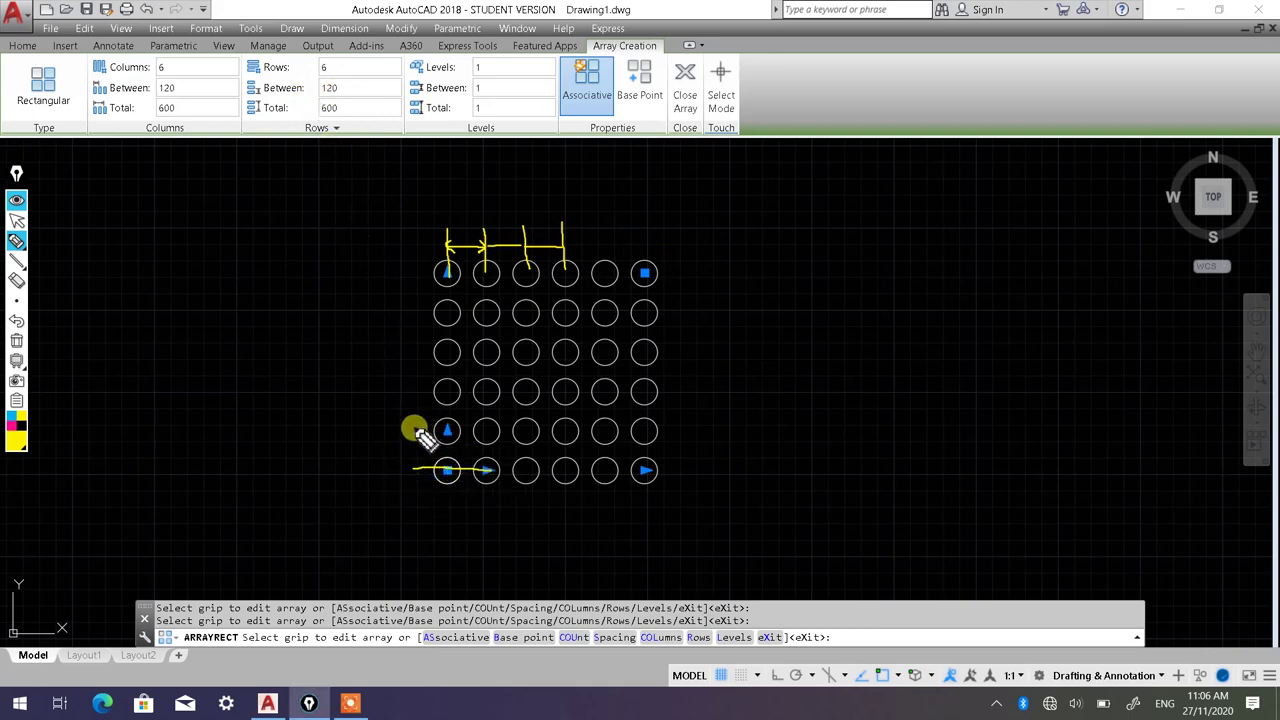
pyautogui.moveTo(413, 430); pyautogui.dragTo(483, 430)
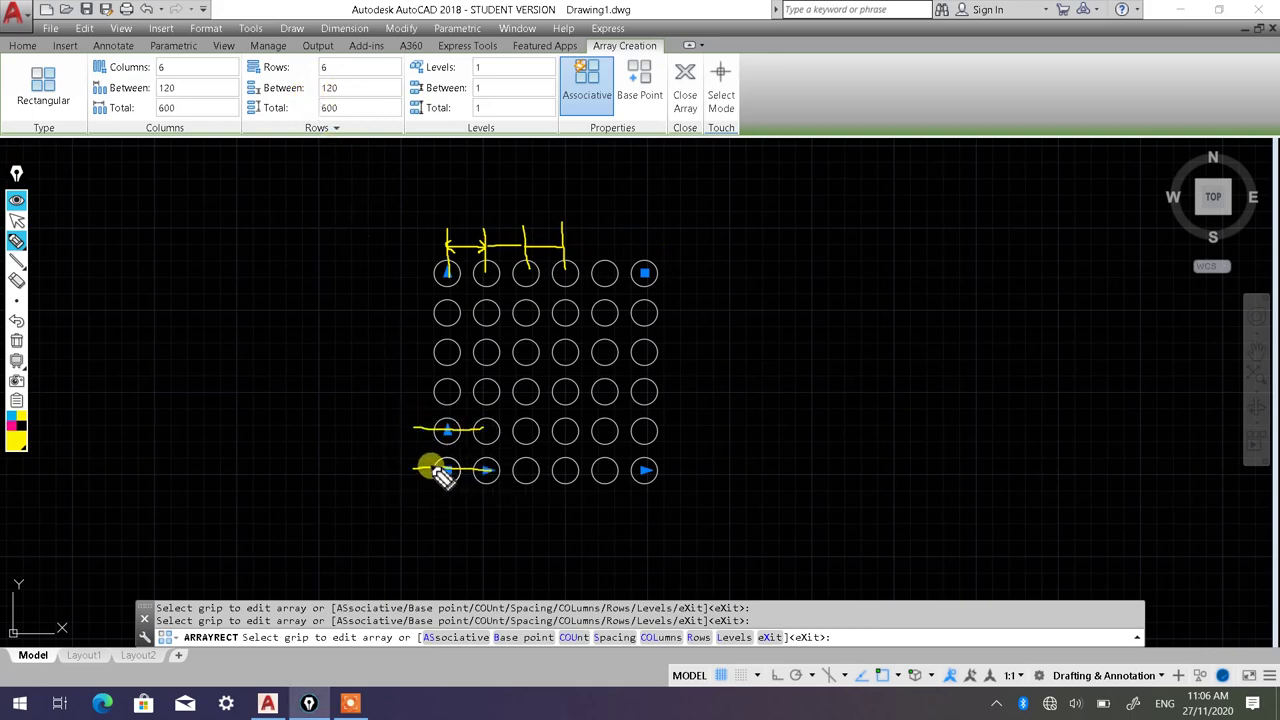
pyautogui.moveTo(428, 468)
pyautogui.mouseDown()
pyautogui.moveTo(428, 434)
pyautogui.moveTo(440, 458)
pyautogui.mouseUp()
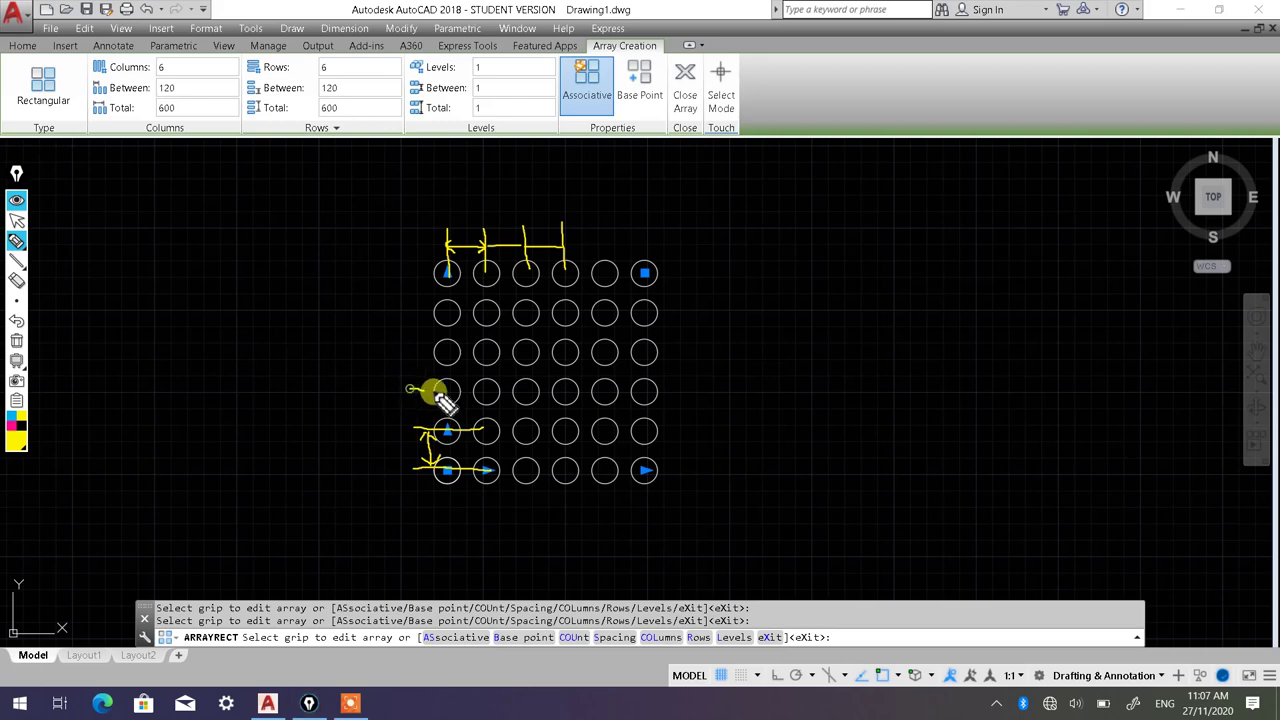
pyautogui.moveTo(410, 391); pyautogui.dragTo(494, 392)
pyautogui.moveTo(425, 430)
pyautogui.mouseDown()
pyautogui.moveTo(424, 392)
pyautogui.moveTo(460, 355)
pyautogui.moveTo(485, 353)
pyautogui.moveTo(416, 372)
pyautogui.mouseUp()
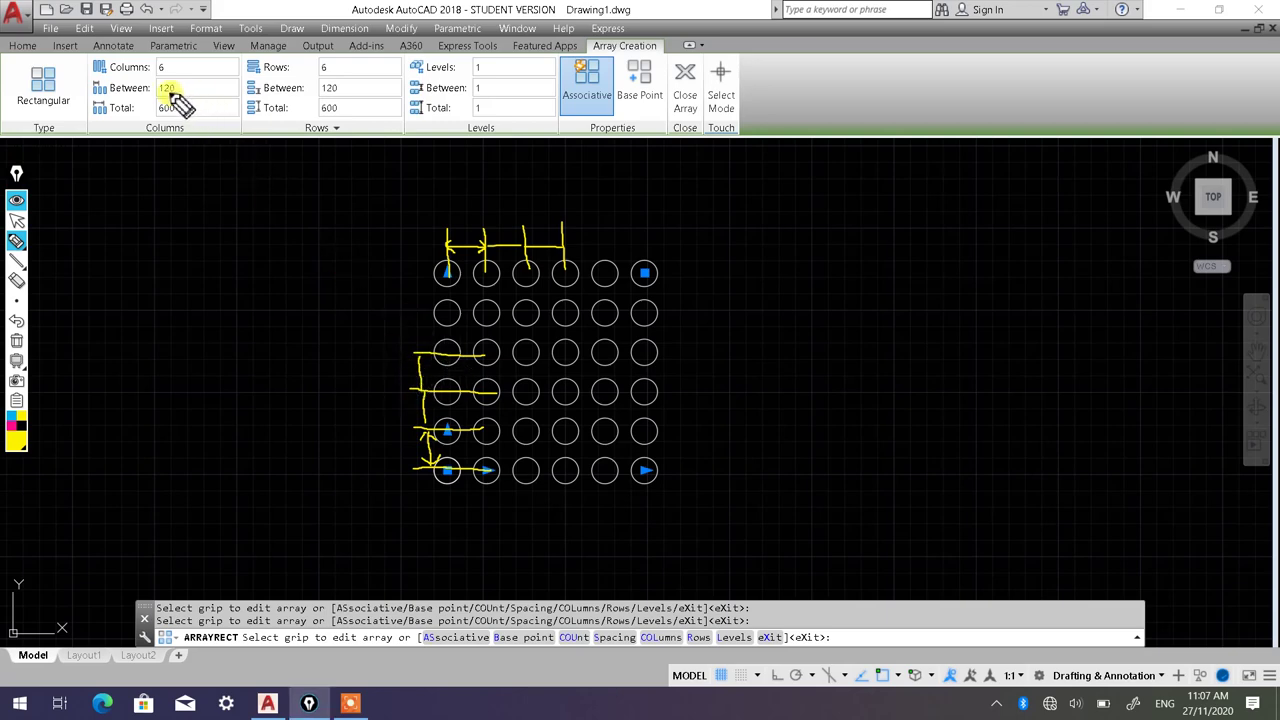
# Step: Set the column spacing to 150 (750 total) and clear the yellow screen marks
pyautogui.click(16, 220)
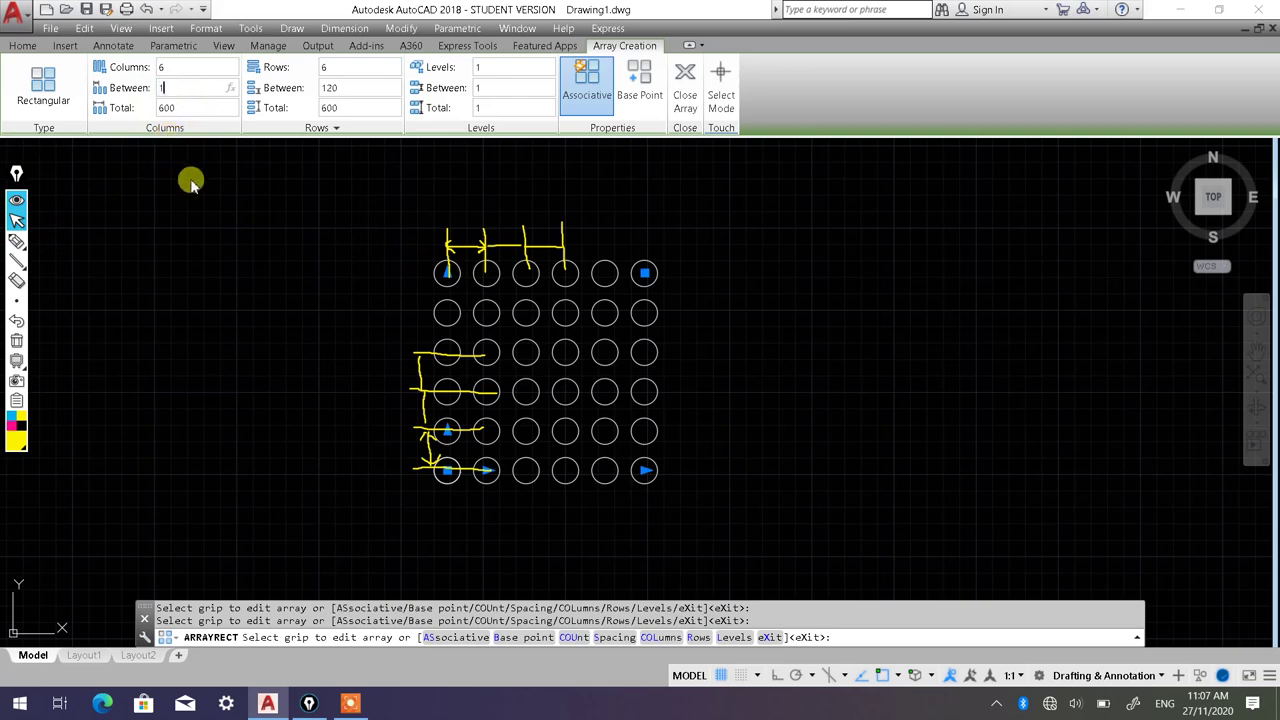
pyautogui.write('50')
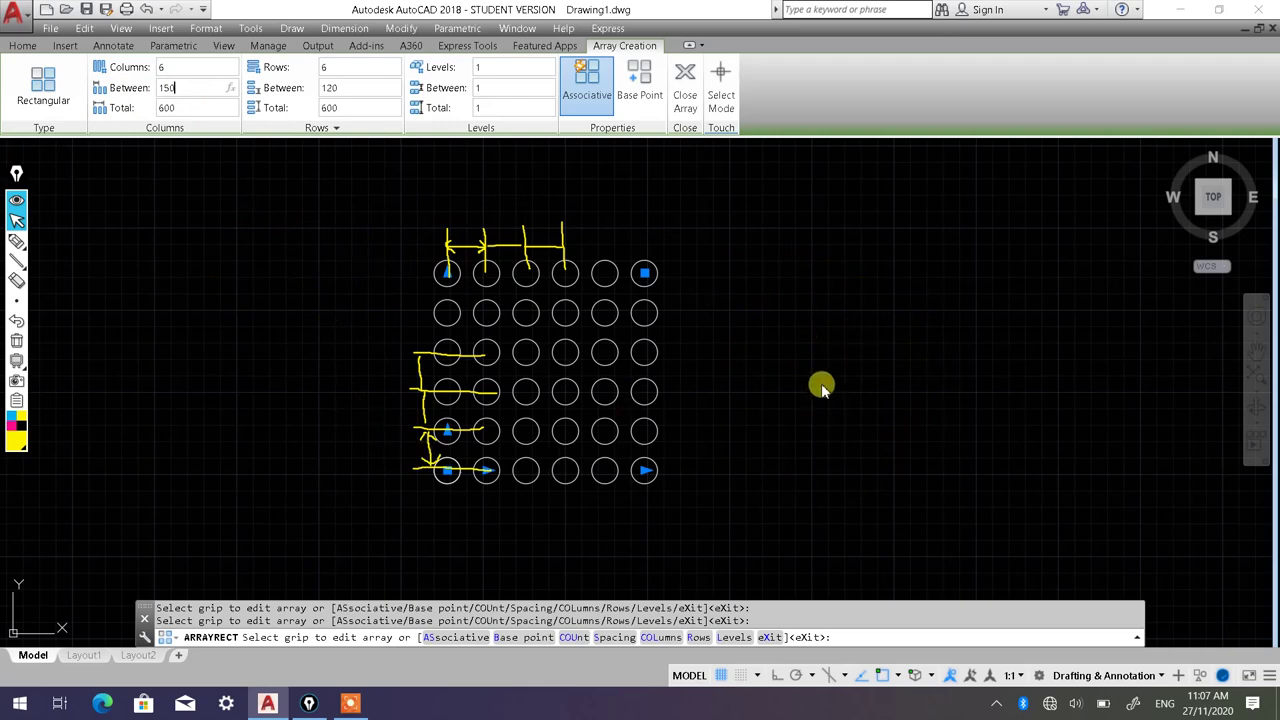
pyautogui.press('Return')
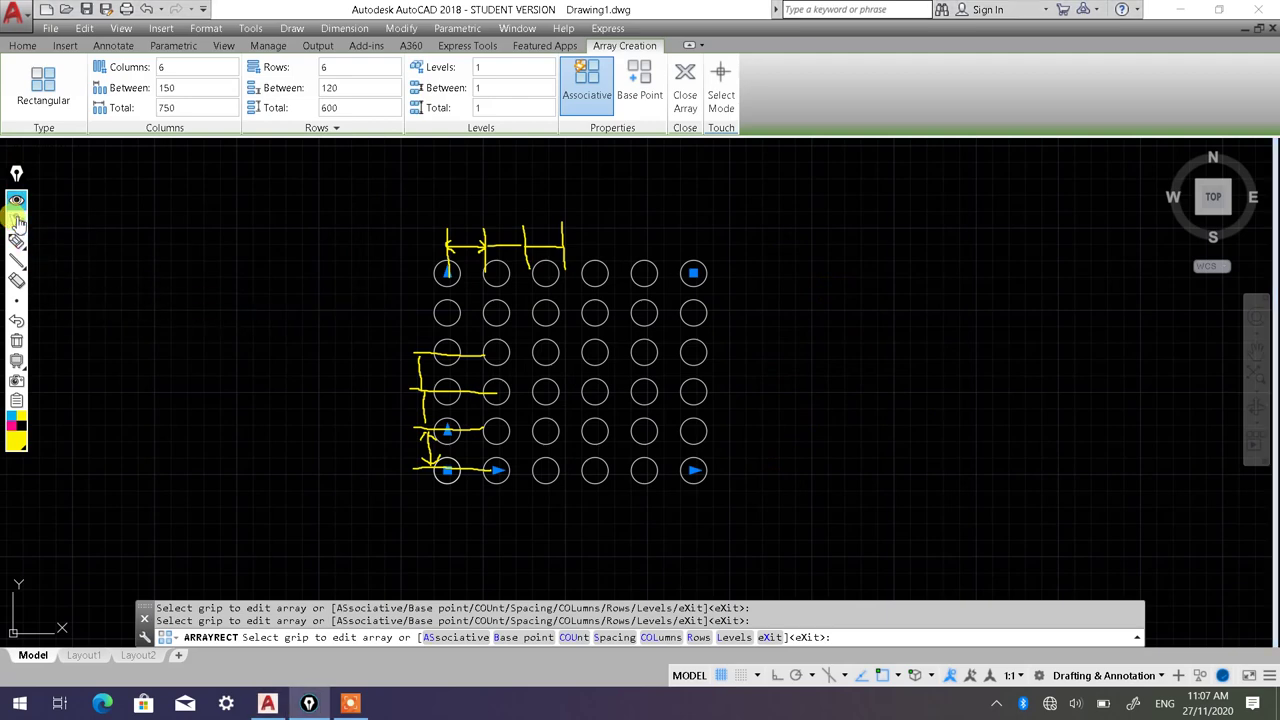
pyautogui.click(16, 340)
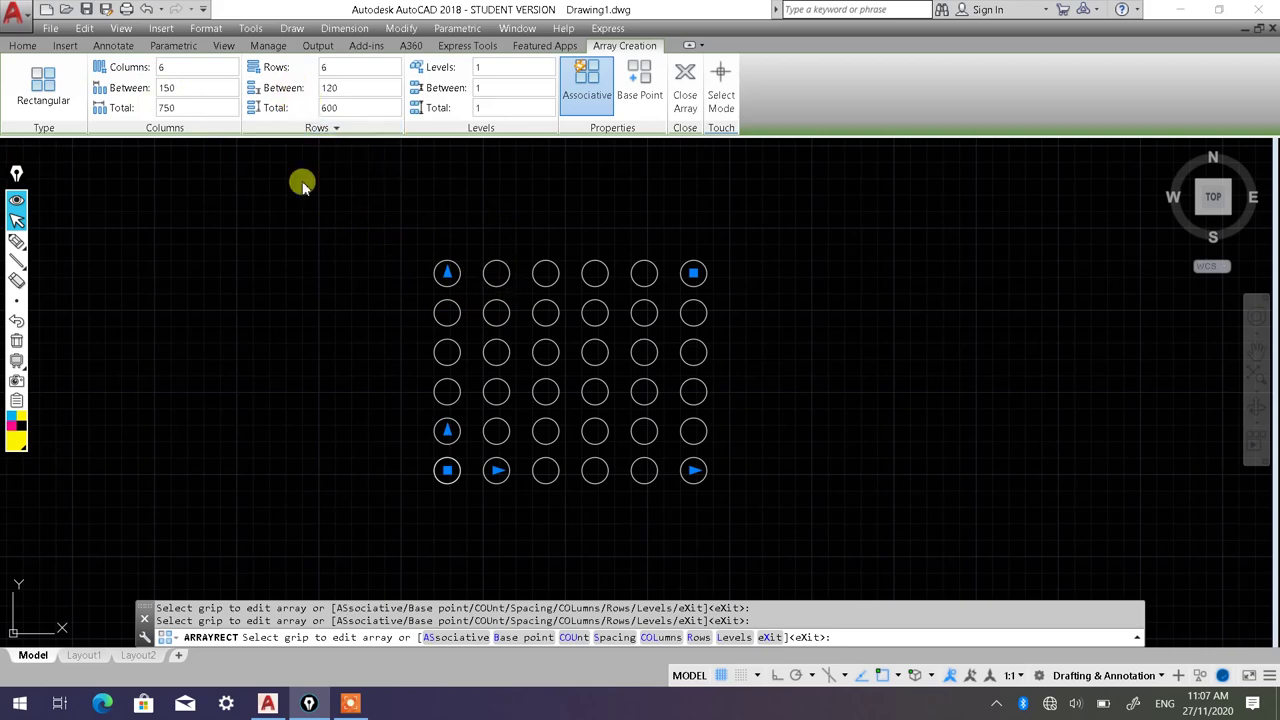
# Step: Set the row spacing to 200 (1000 total) and recenter the view on the array
pyautogui.click(352, 90)
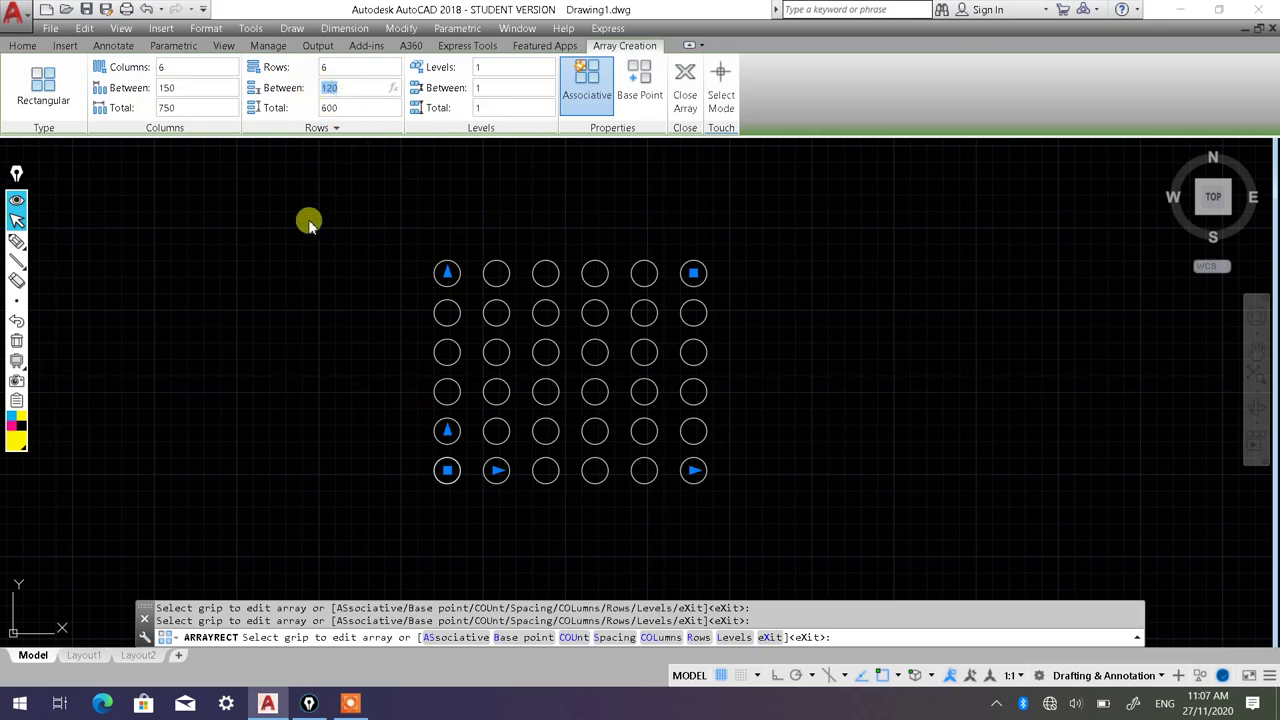
pyautogui.write('20')
pyautogui.click(336, 362)
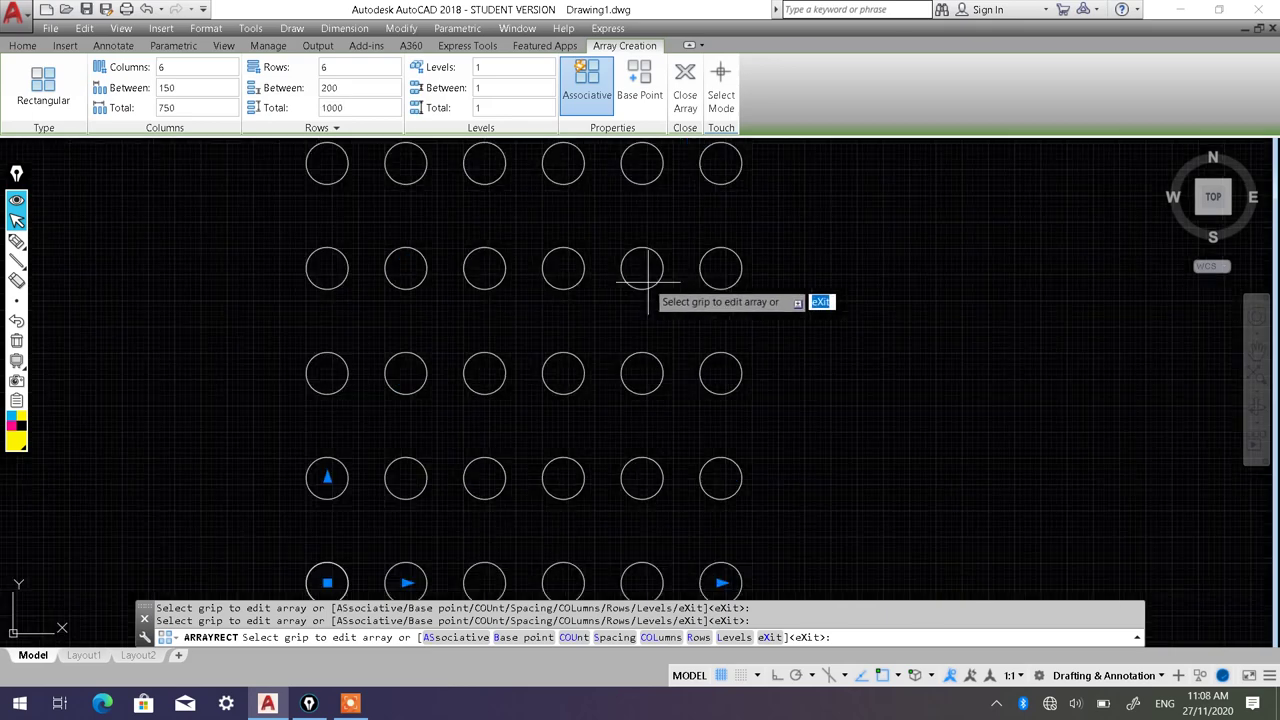
pyautogui.scroll(-2, 645, 274)
pyautogui.moveTo(640, 277); pyautogui.dragTo(632, 357, button='middle')
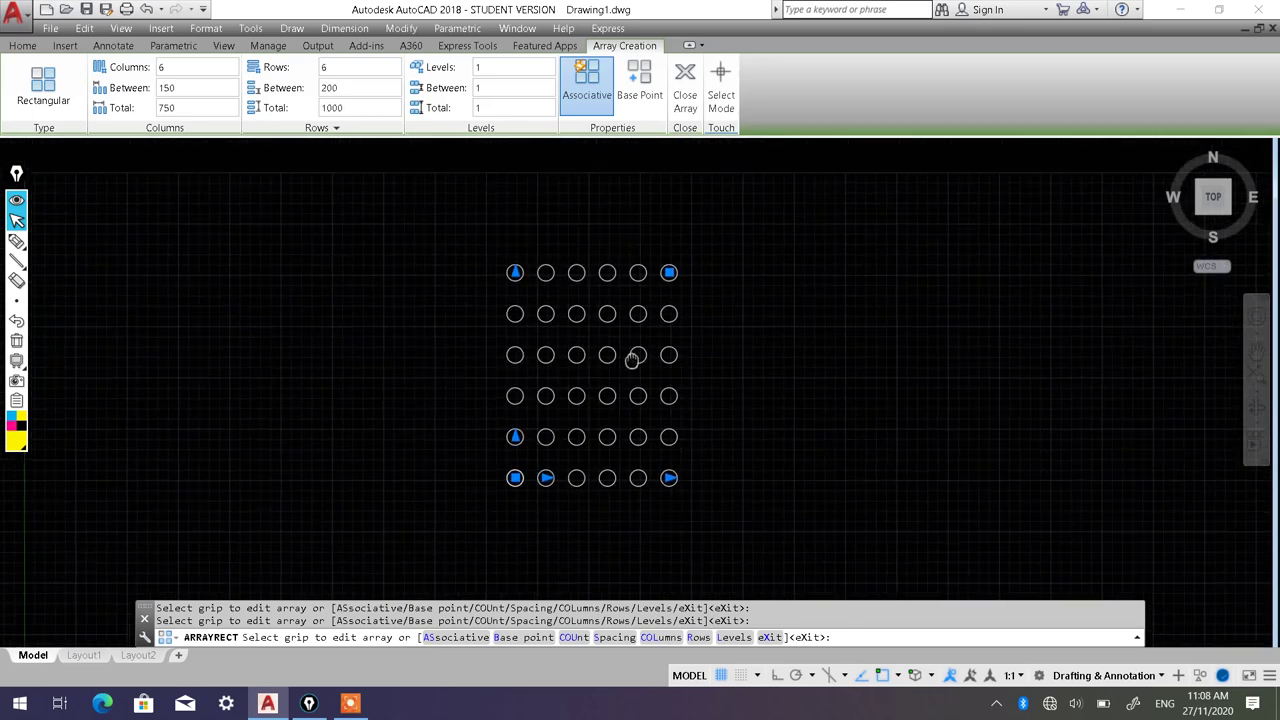
pyautogui.scroll(2, 632, 357)
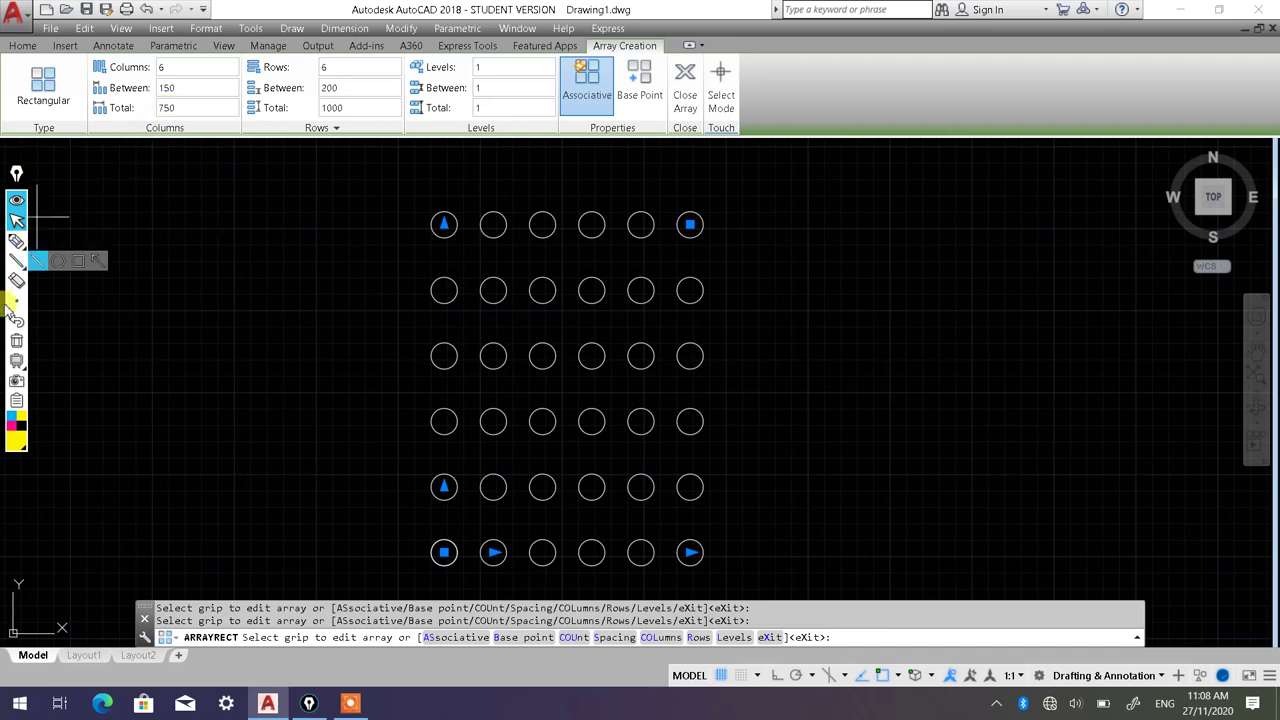
pyautogui.click(16, 241)
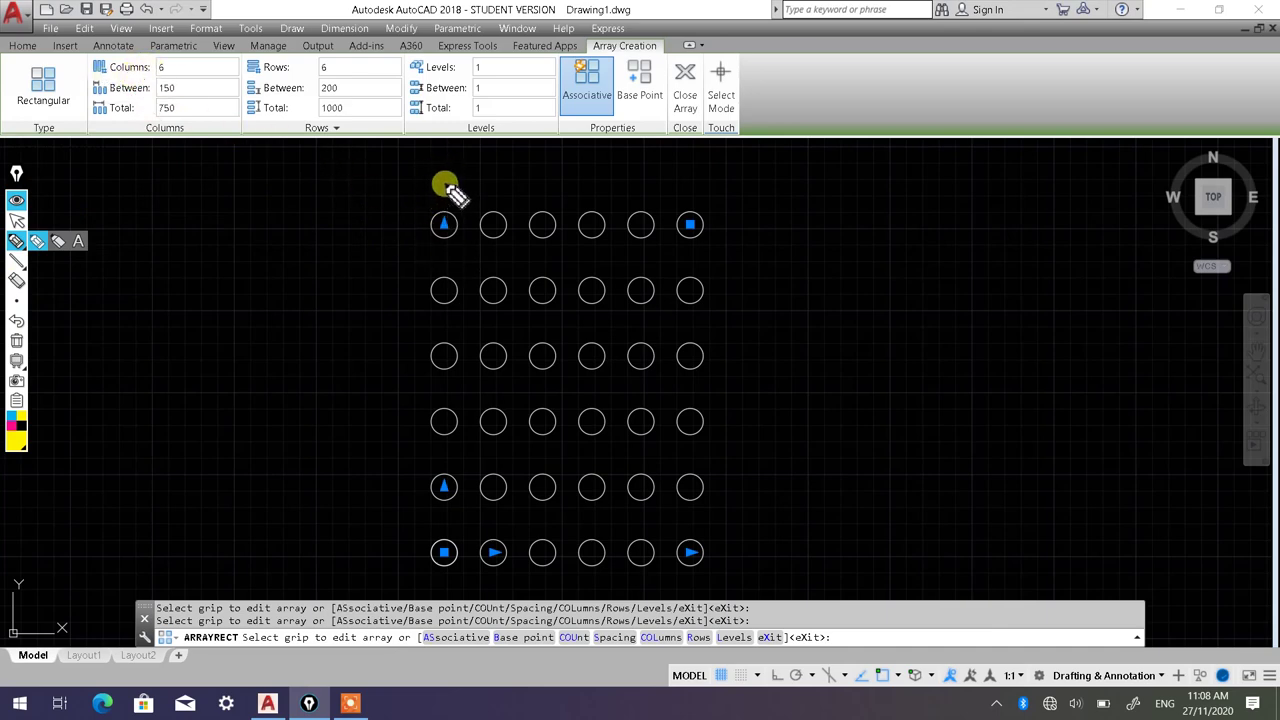
pyautogui.moveTo(442, 182); pyautogui.dragTo(437, 266)
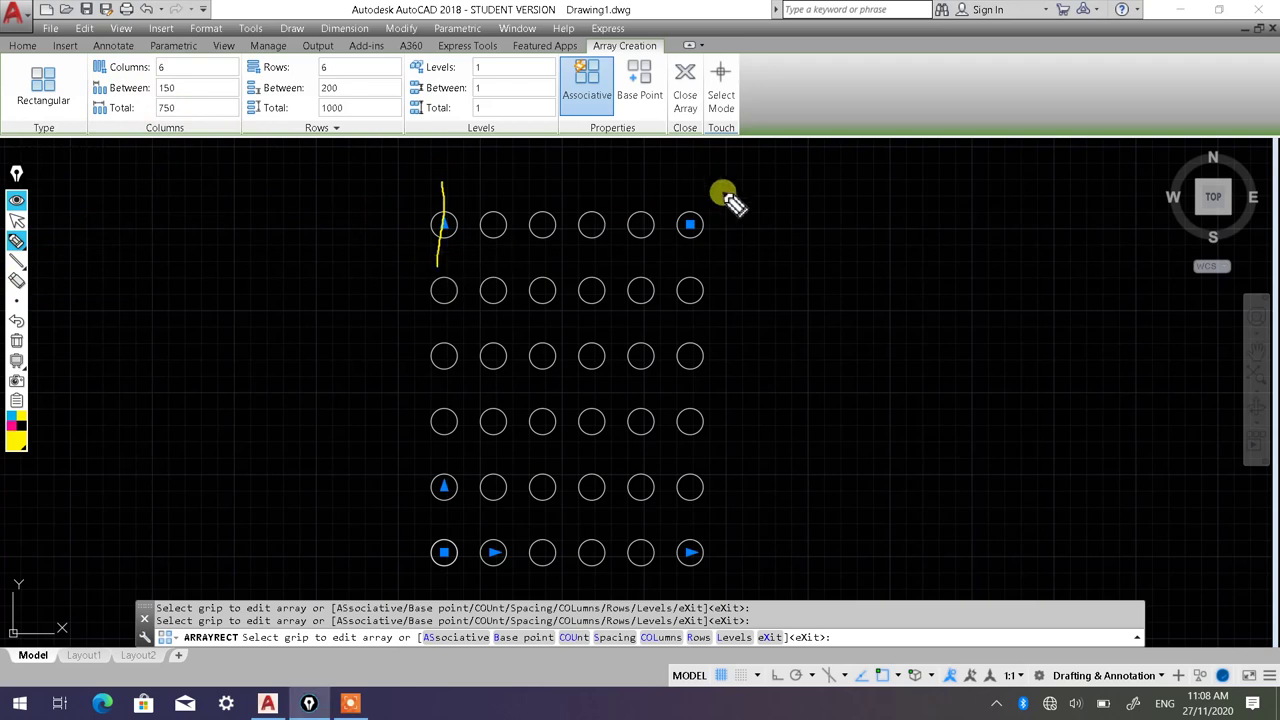
pyautogui.moveTo(690, 175); pyautogui.dragTo(688, 265)
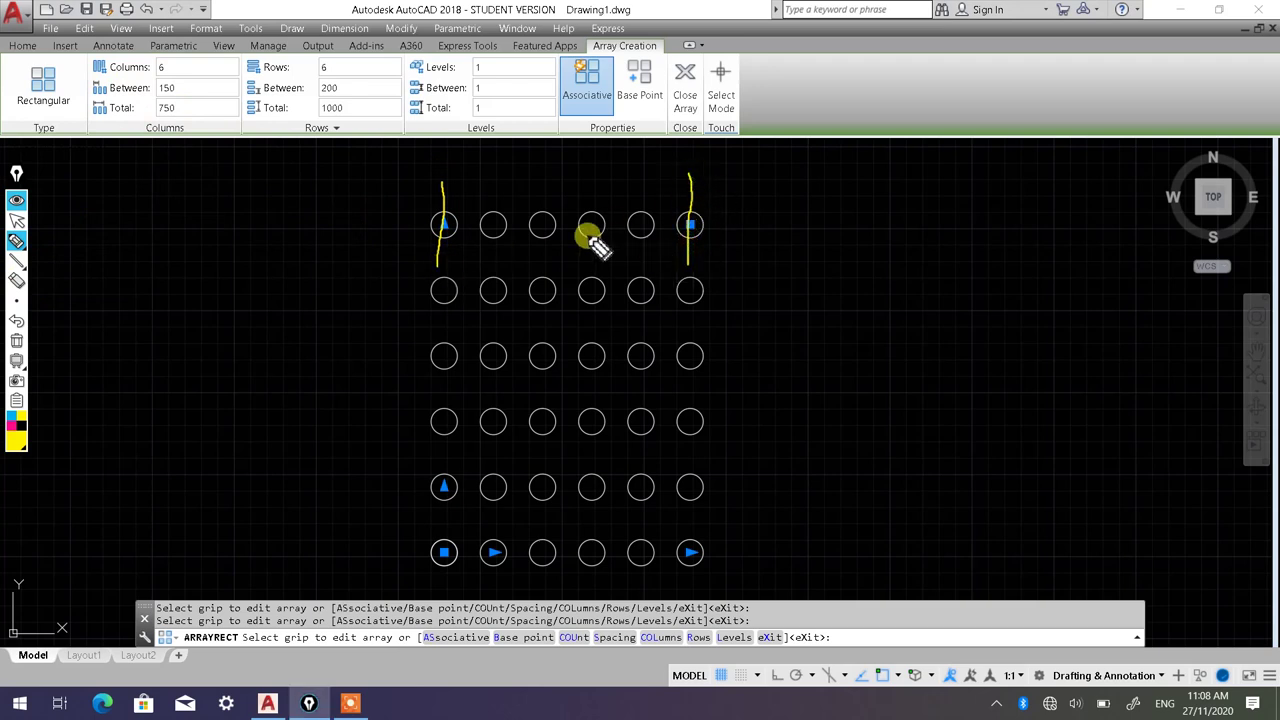
pyautogui.moveTo(445, 192); pyautogui.dragTo(684, 197)
pyautogui.moveTo(455, 184); pyautogui.dragTo(455, 200)
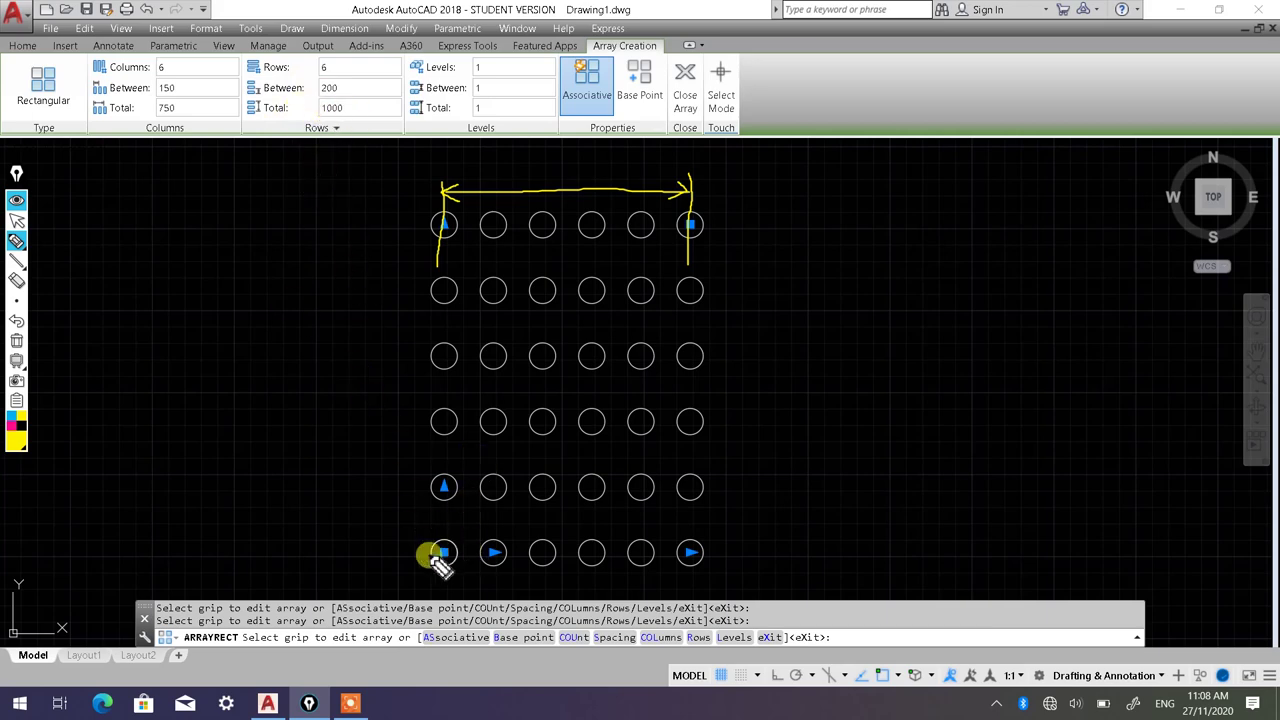
pyautogui.moveTo(410, 553); pyautogui.dragTo(500, 553)
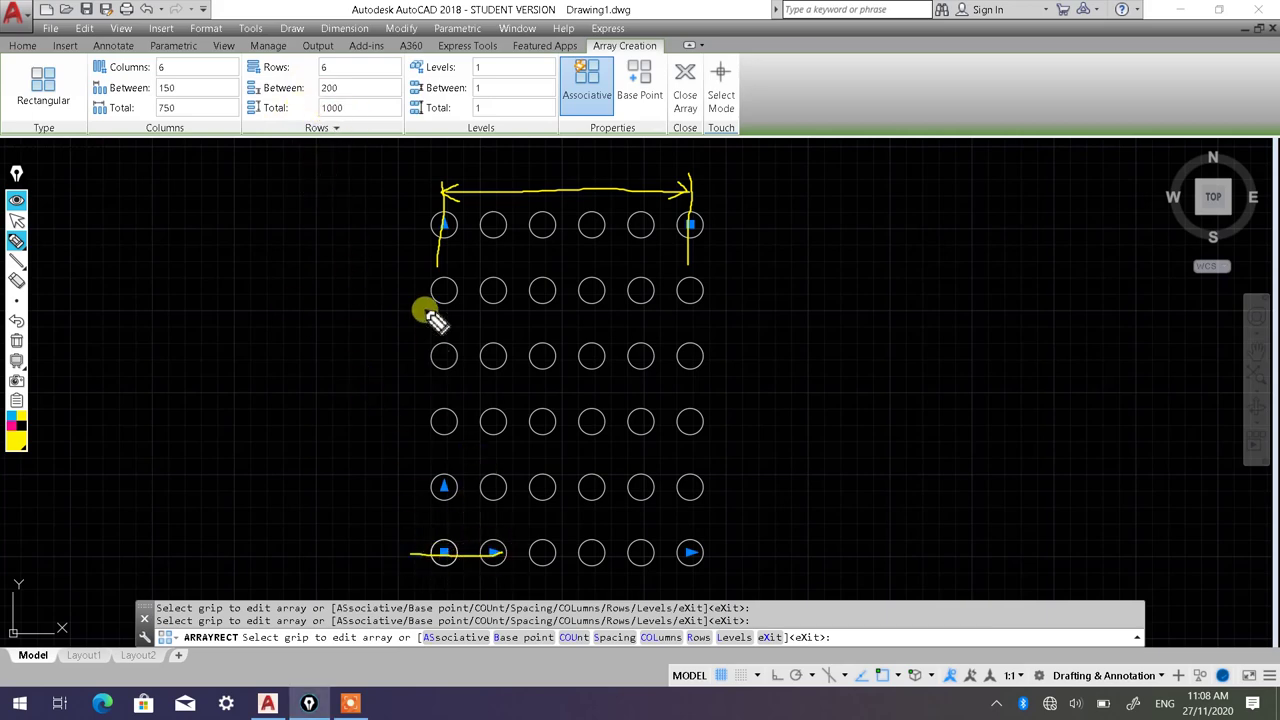
pyautogui.moveTo(397, 224); pyautogui.dragTo(510, 223)
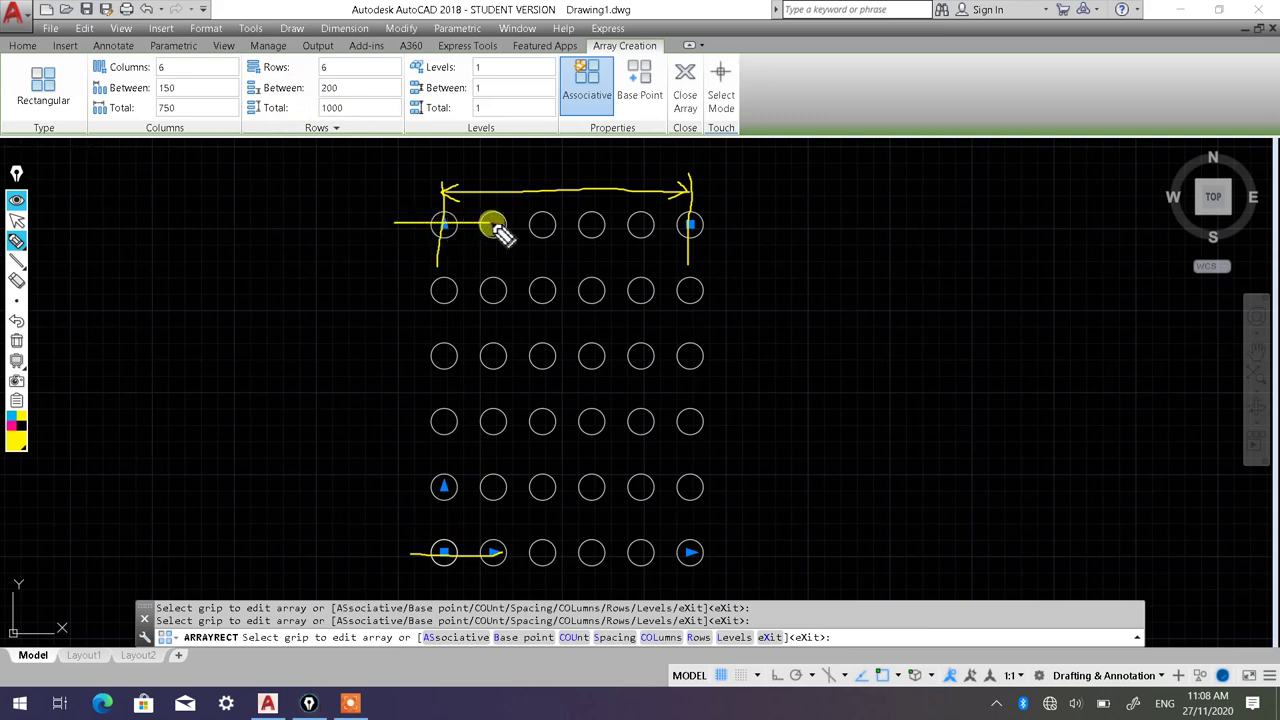
pyautogui.moveTo(411, 230); pyautogui.dragTo(412, 552)
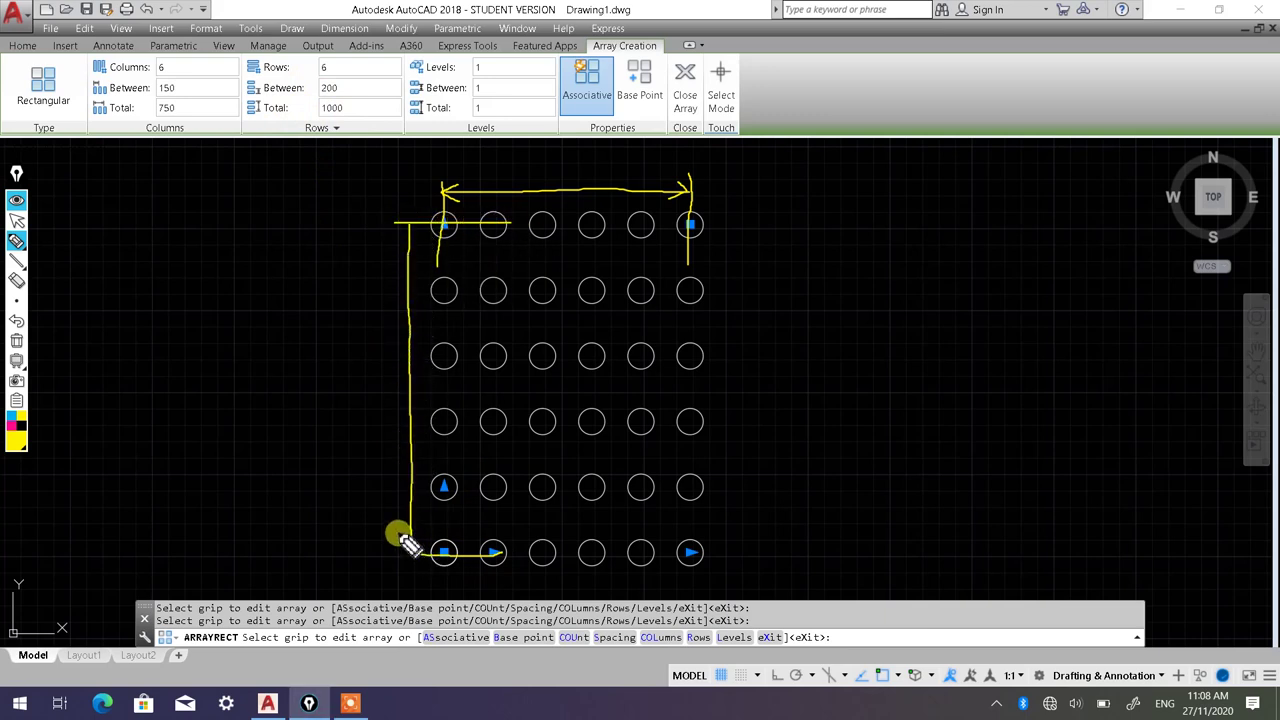
pyautogui.moveTo(400, 531); pyautogui.dragTo(423, 531)
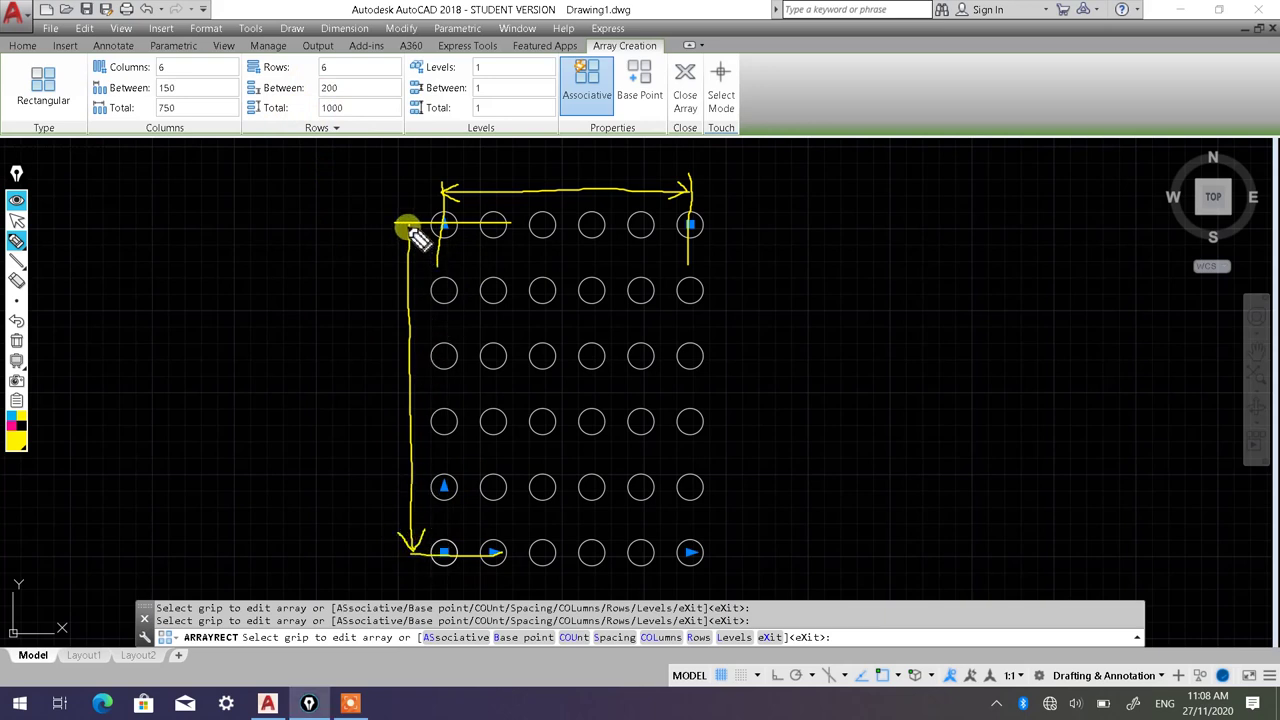
pyautogui.moveTo(400, 241); pyautogui.dragTo(418, 239)
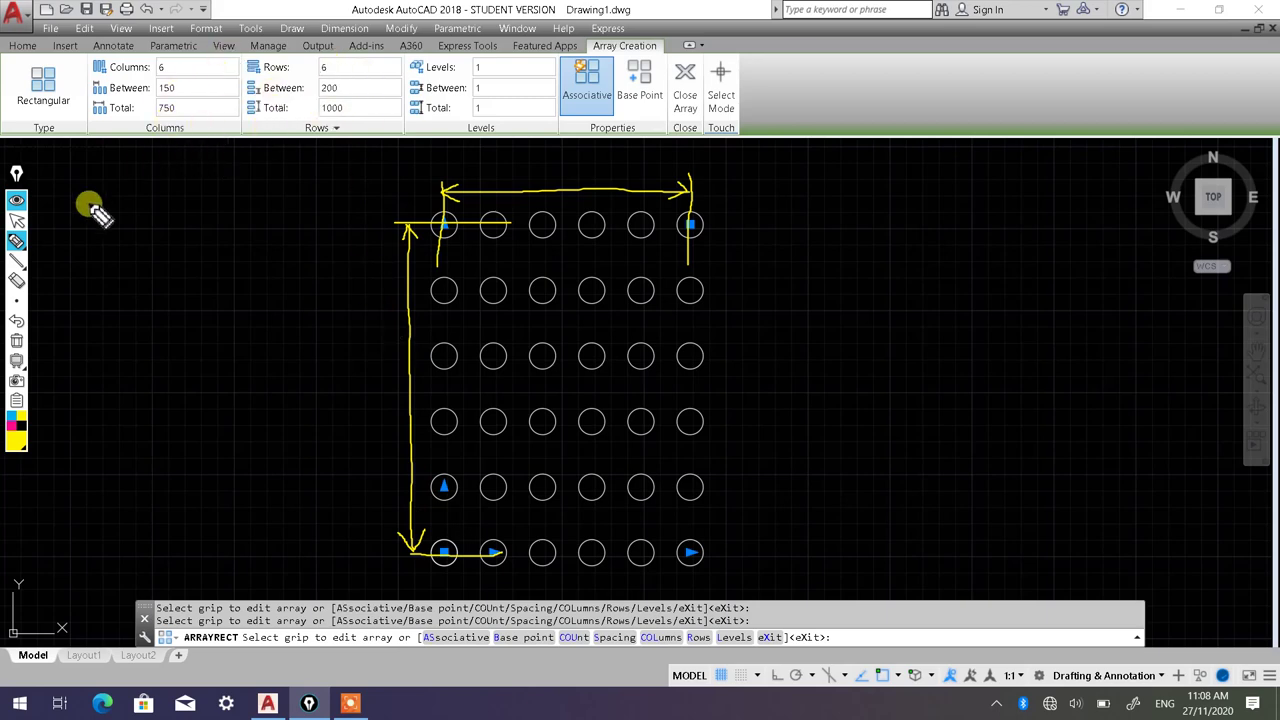
pyautogui.click(17, 221)
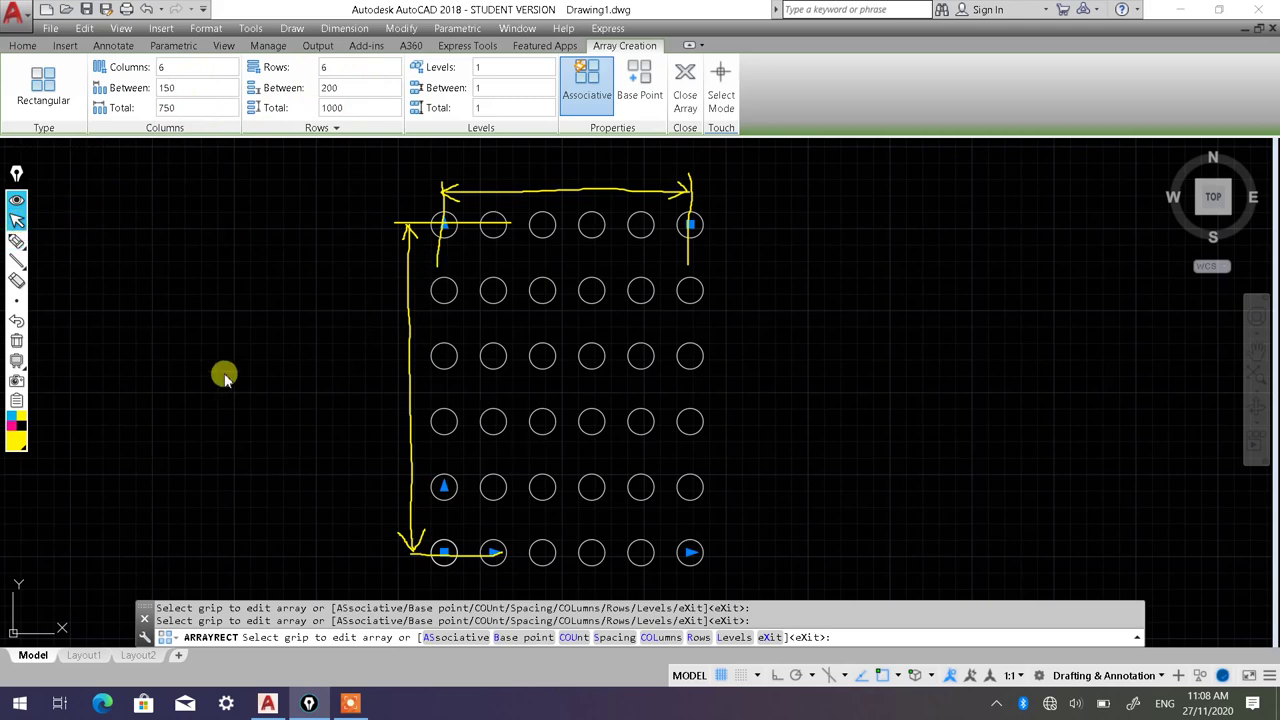
pyautogui.click(16, 342)
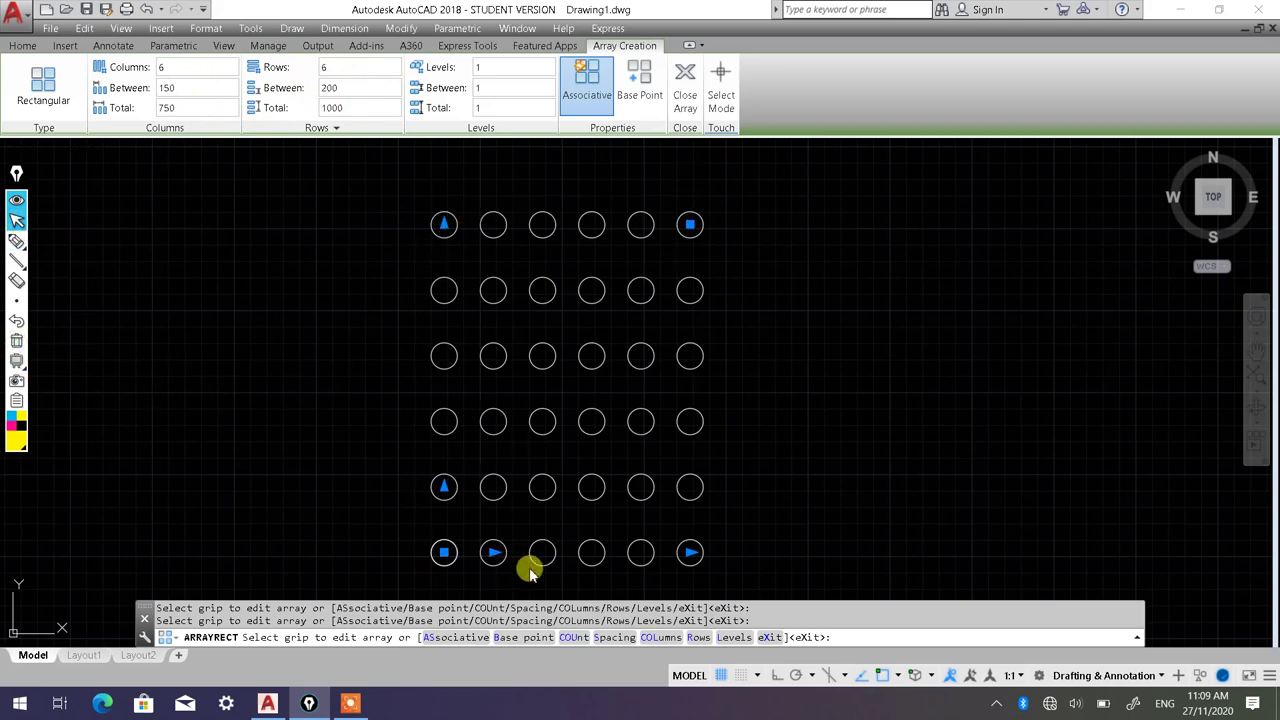
# Step: Increase the array to 10 rows and pan to view the taller array
pyautogui.click(360, 68)
pyautogui.write('10')
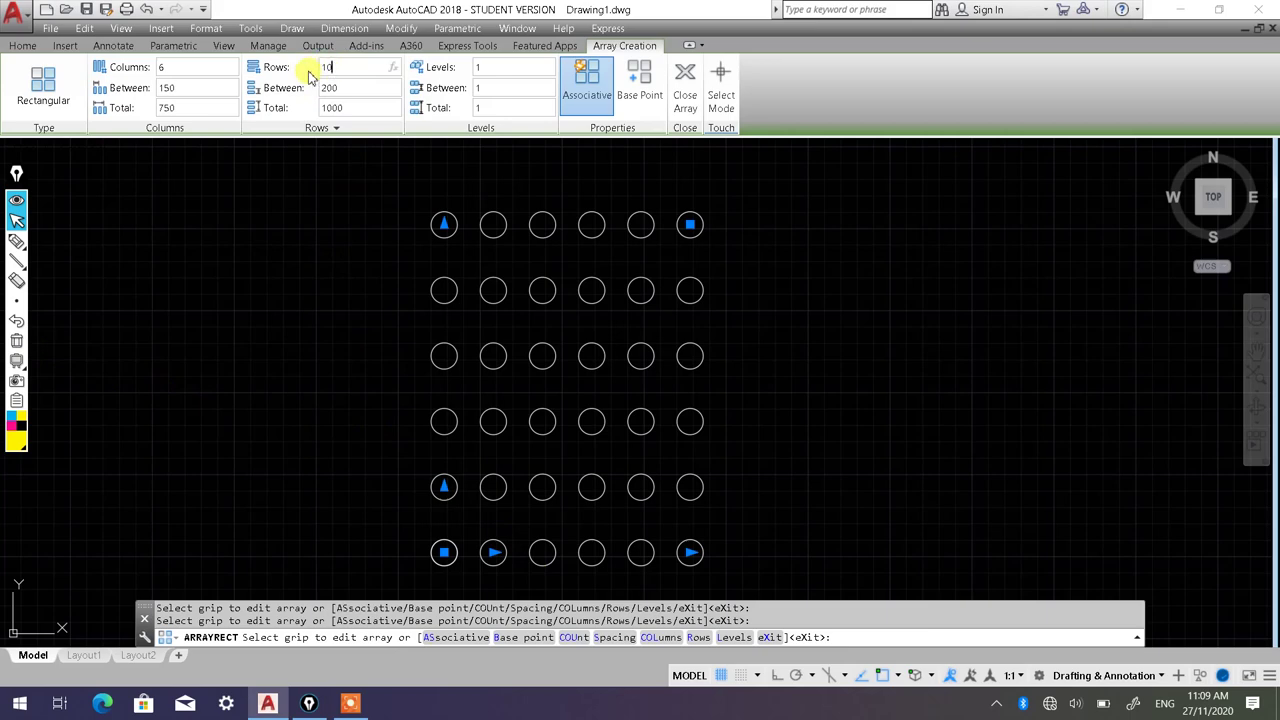
pyautogui.press('Return')
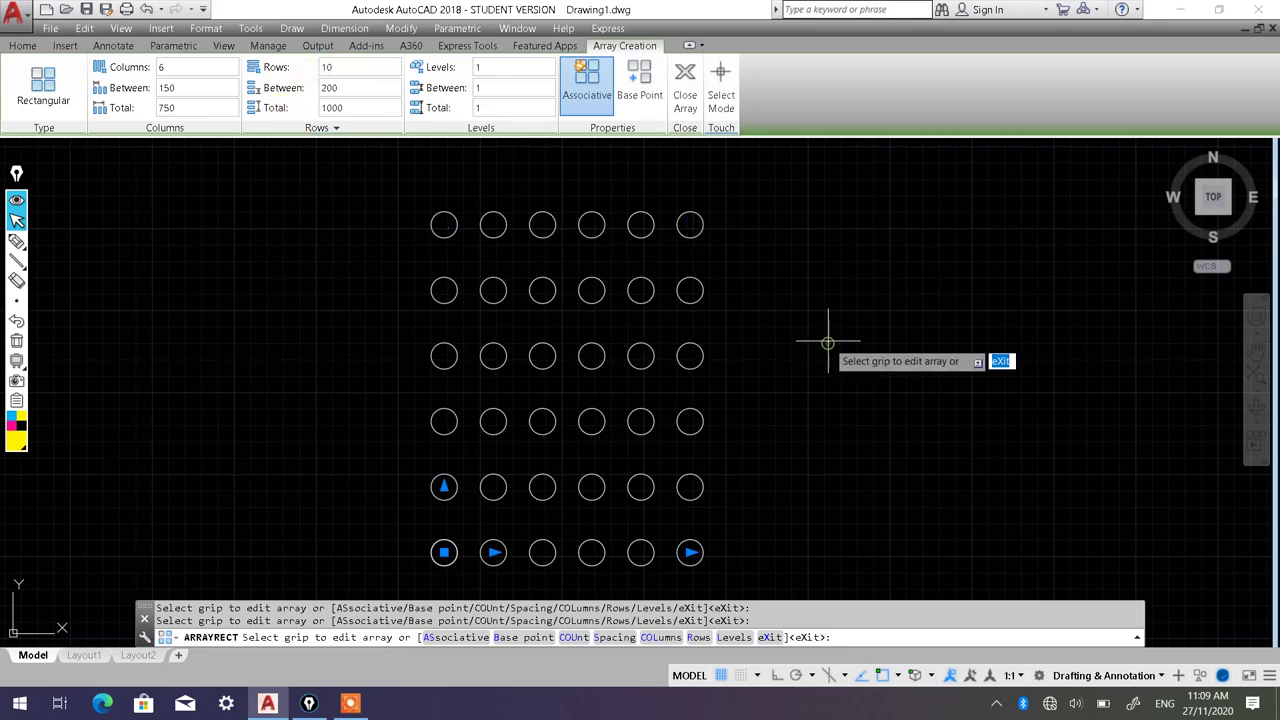
pyautogui.scroll(-2, 843, 386)
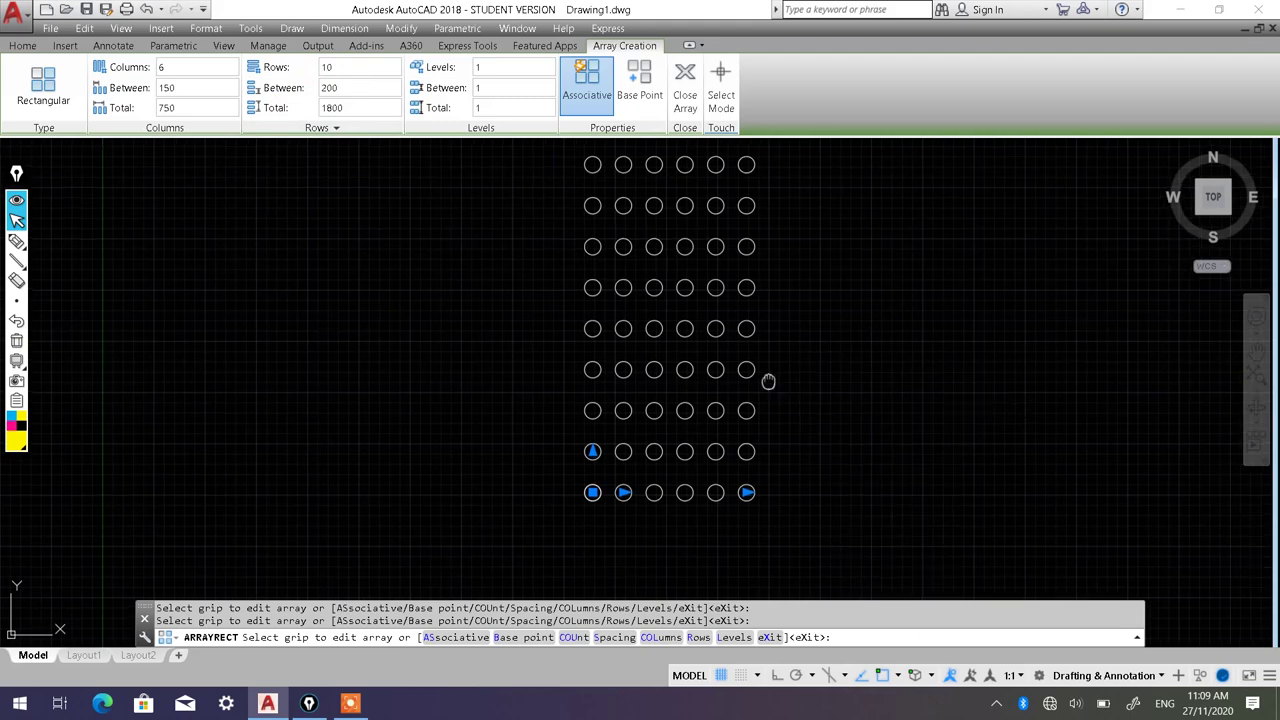
pyautogui.moveTo(768, 421)
pyautogui.mouseDown(button='middle')
pyautogui.moveTo(683, 461)
pyautogui.moveTo(686, 439)
pyautogui.mouseUp(button='middle')
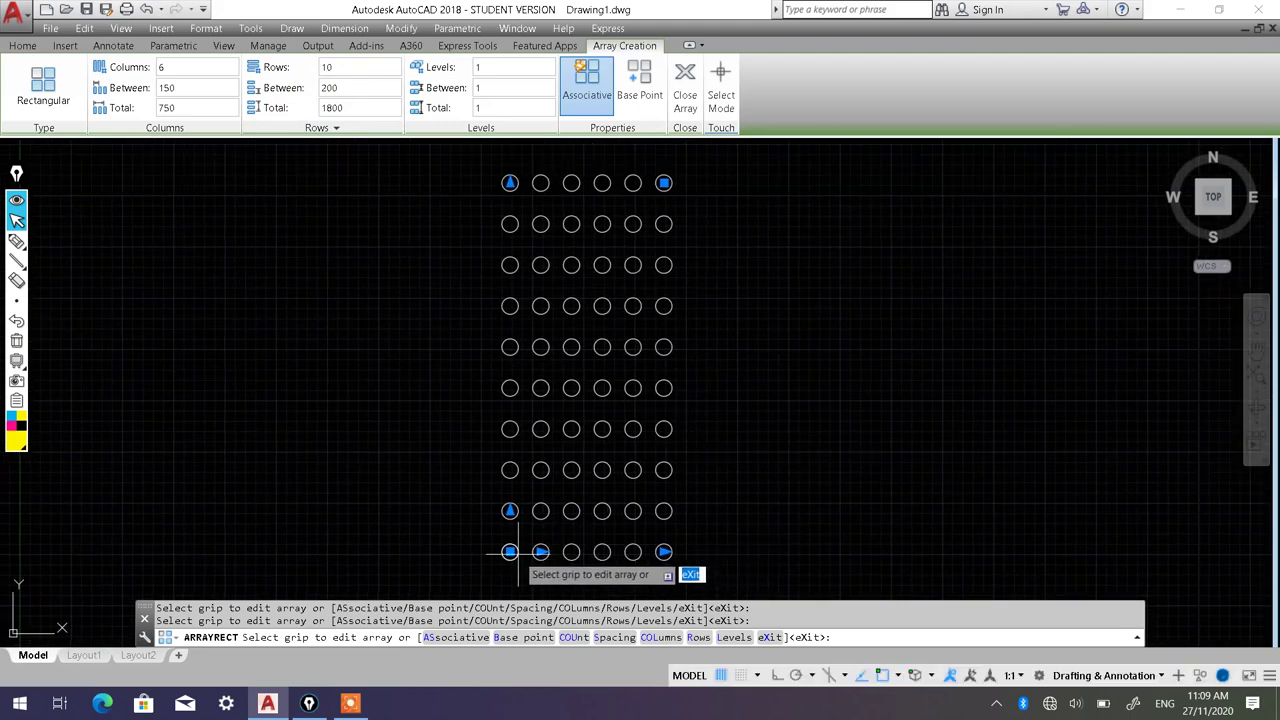
pyautogui.click(302, 84)
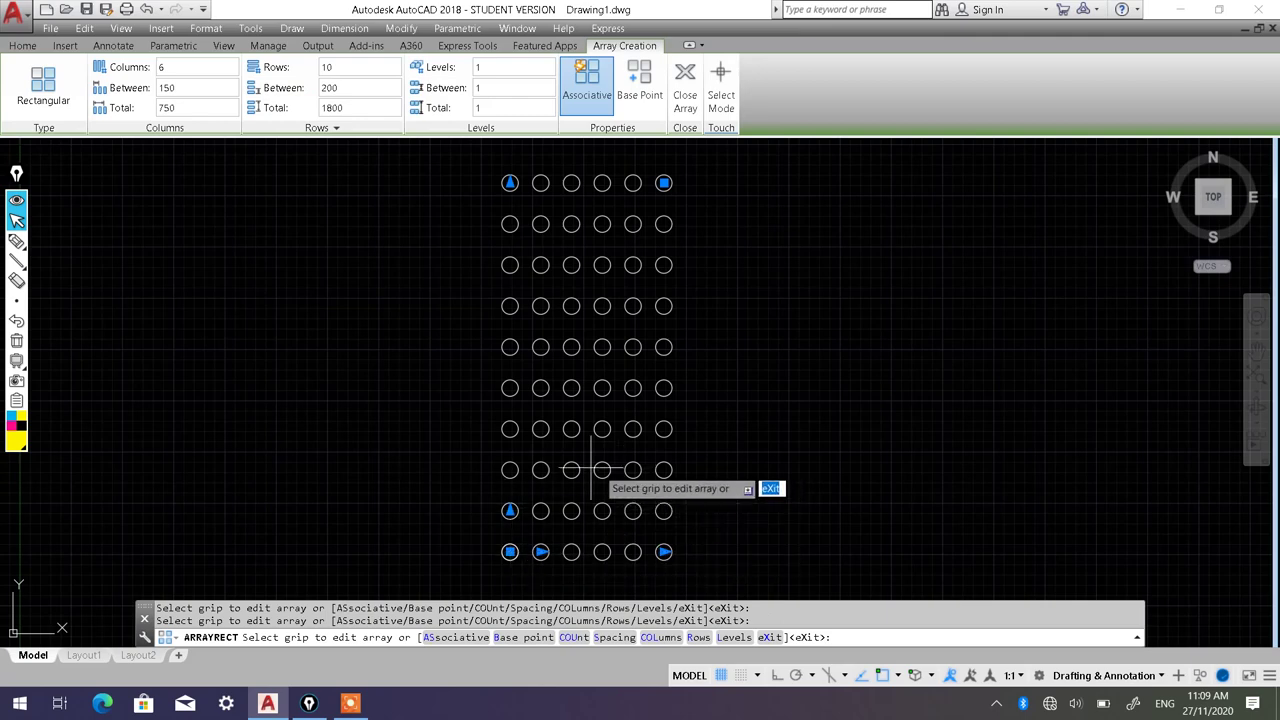
# Step: Cut the array down to 3 columns in a single row
pyautogui.click(204, 84)
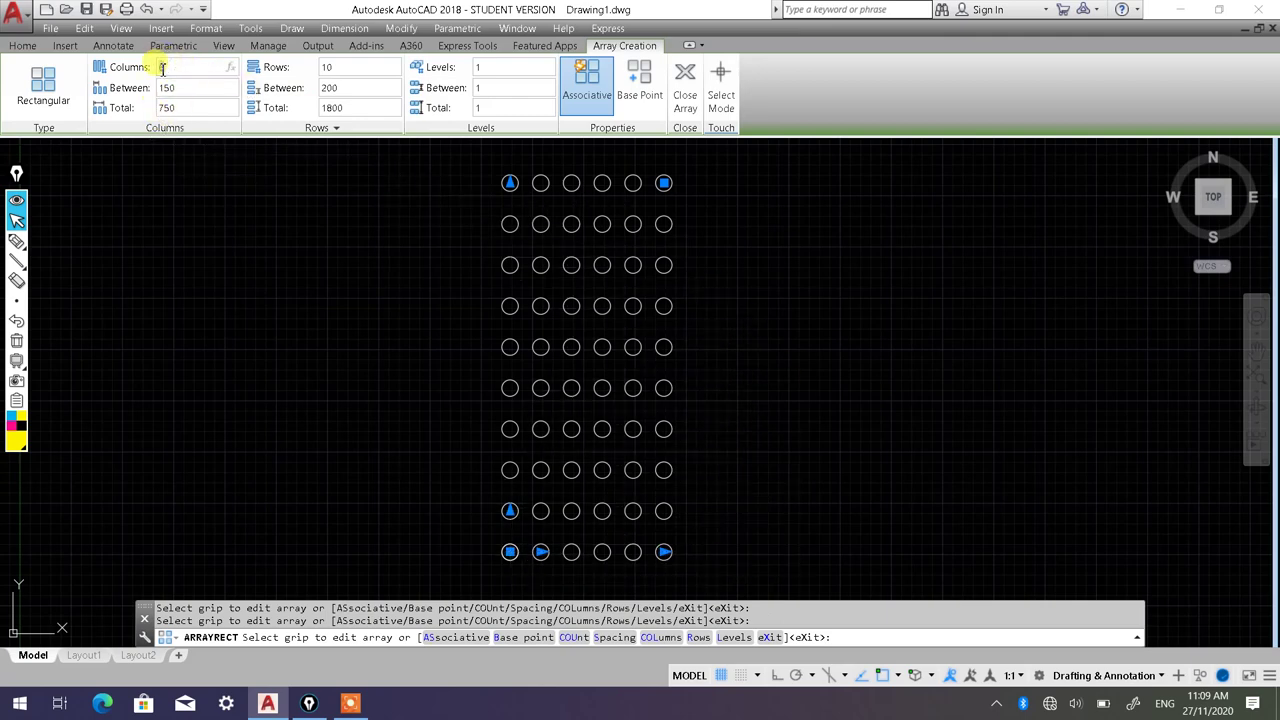
pyautogui.write('1')
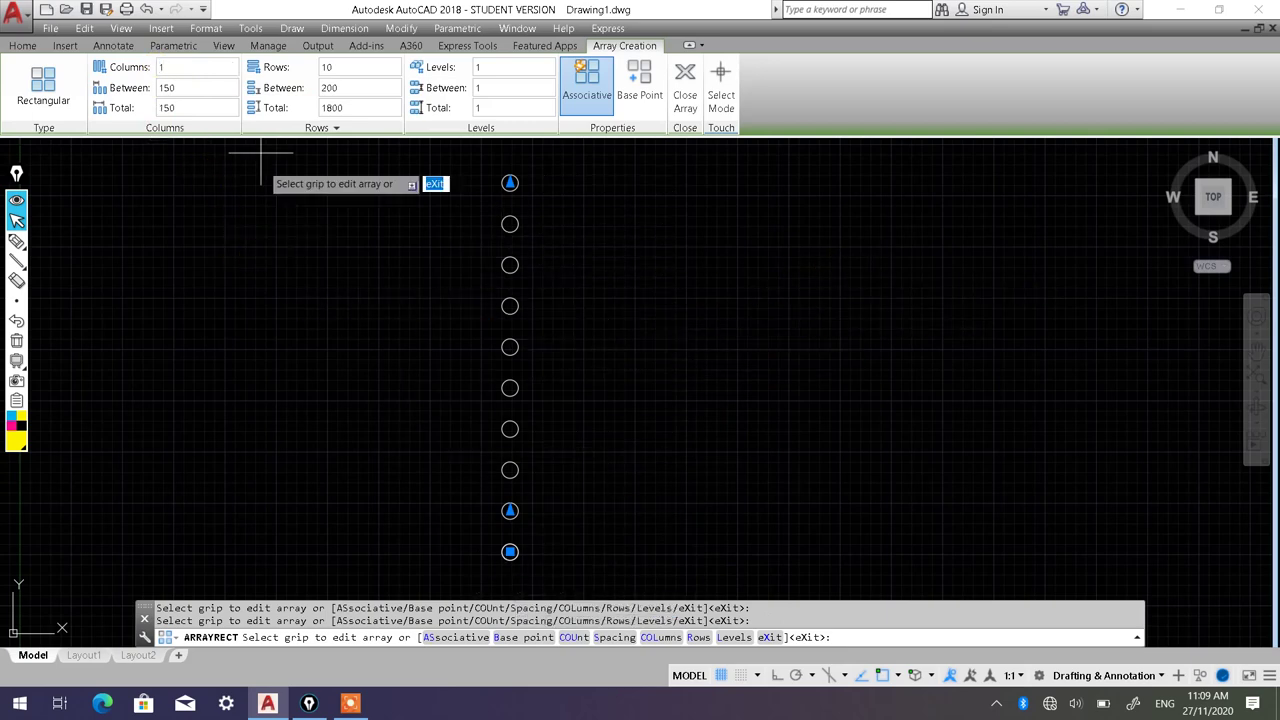
pyautogui.click(189, 80)
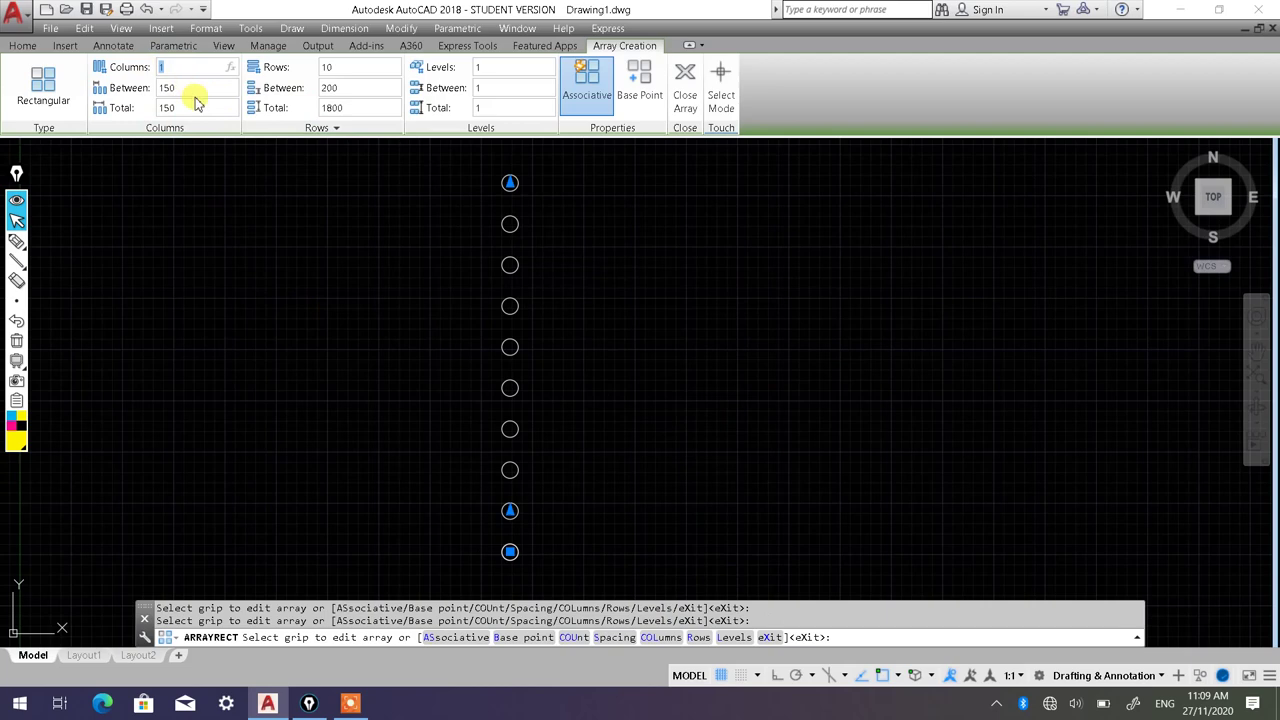
pyautogui.write('3')
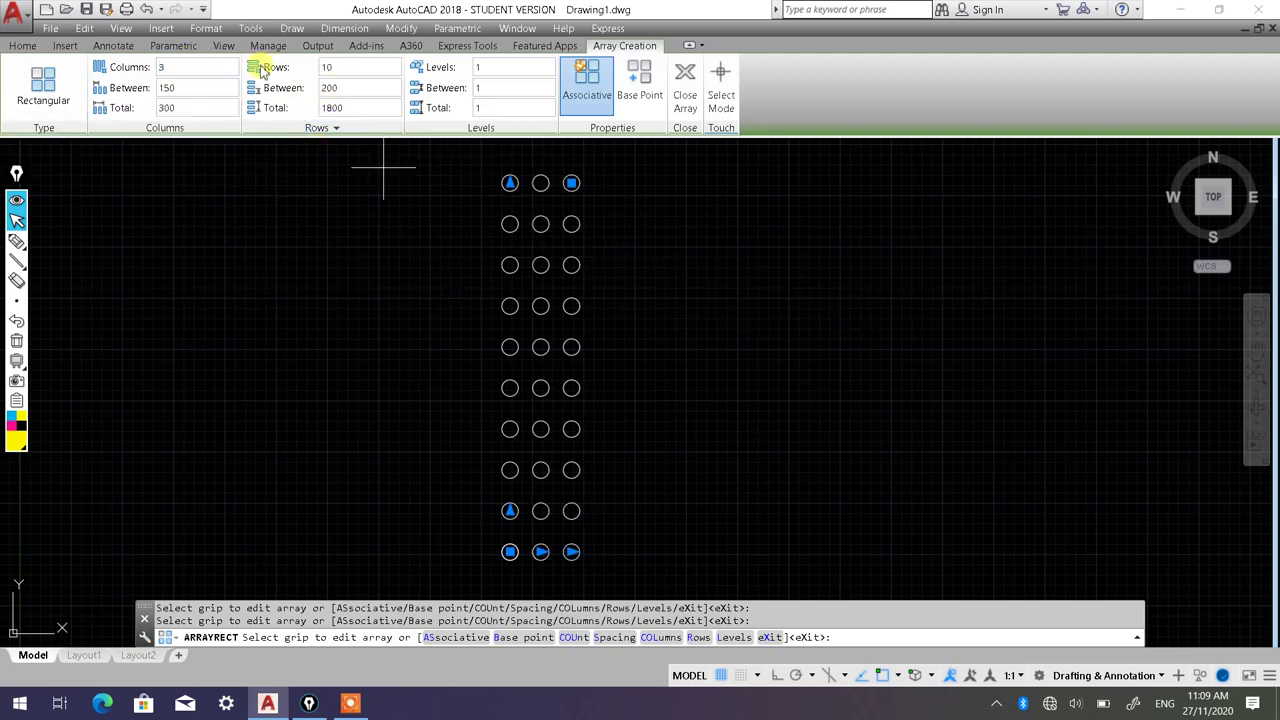
pyautogui.click(353, 66)
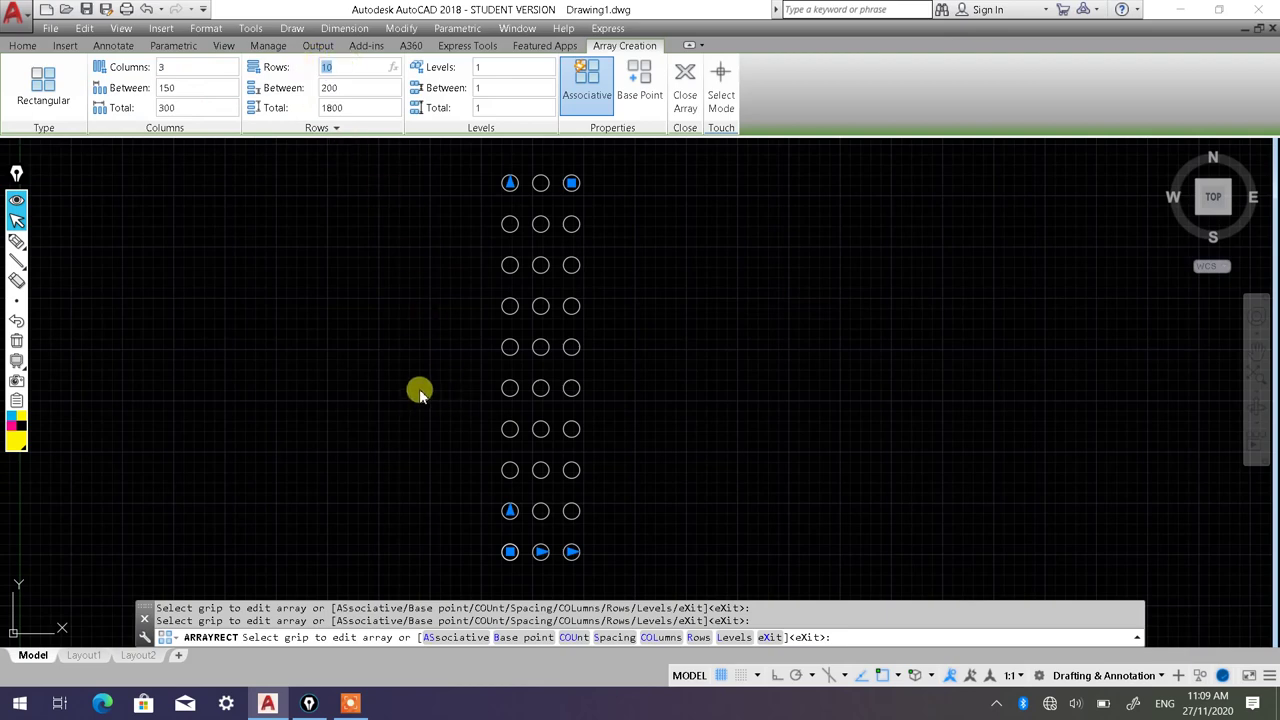
pyautogui.write('1')
pyautogui.press('Return')
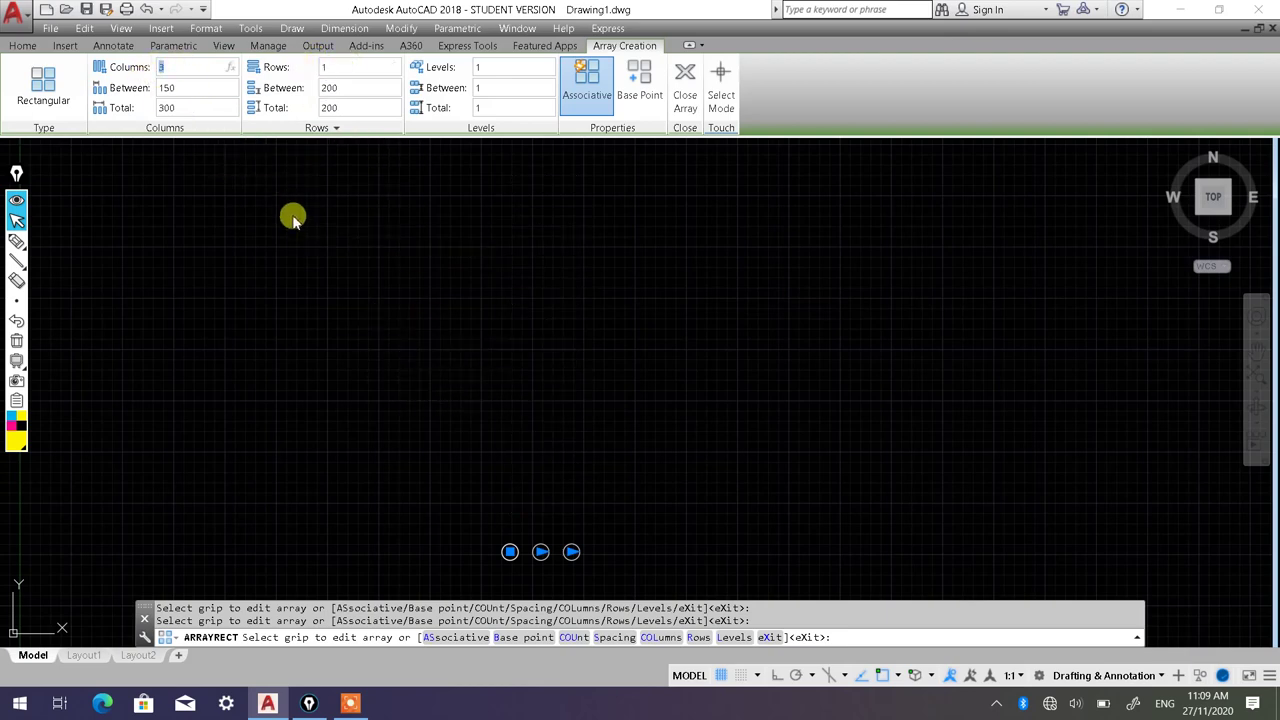
# Step: Set the array to 20 columns and 4 rows spaced 200, then close the array
pyautogui.write('20')
pyautogui.press('Return')
pyautogui.moveTo(898, 439); pyautogui.dragTo(730, 308, button='middle')
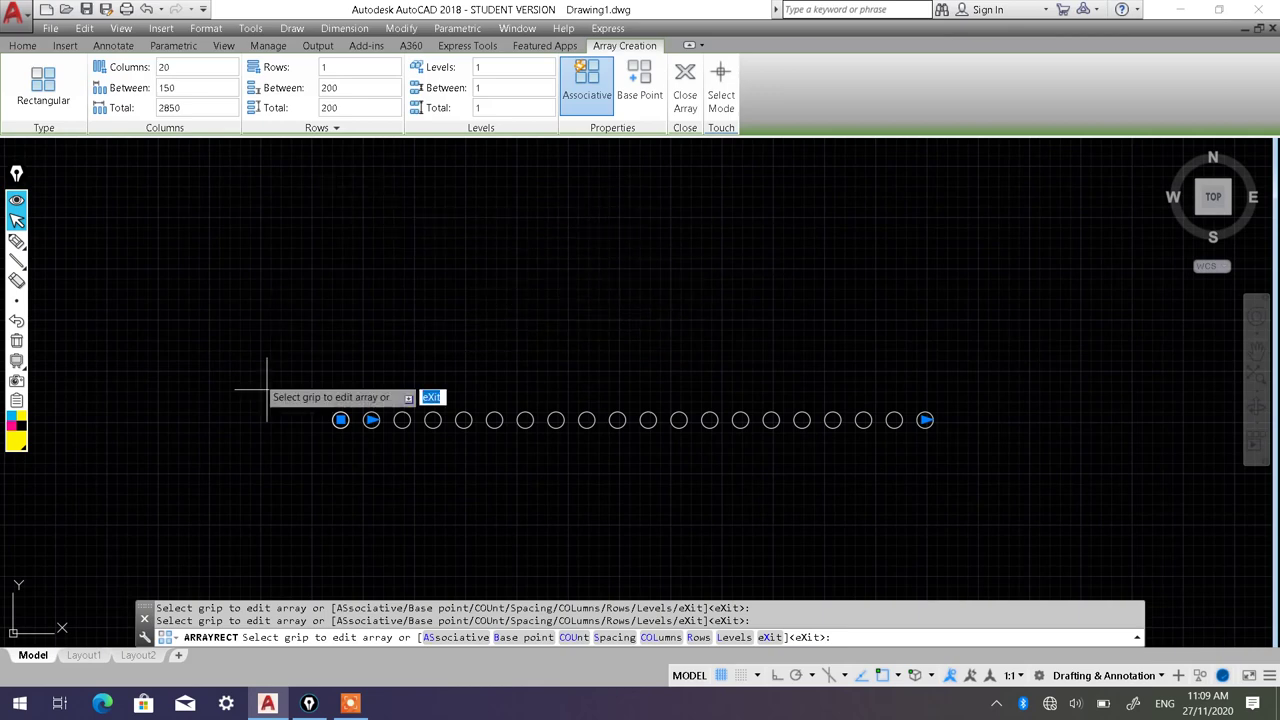
pyautogui.click(353, 70)
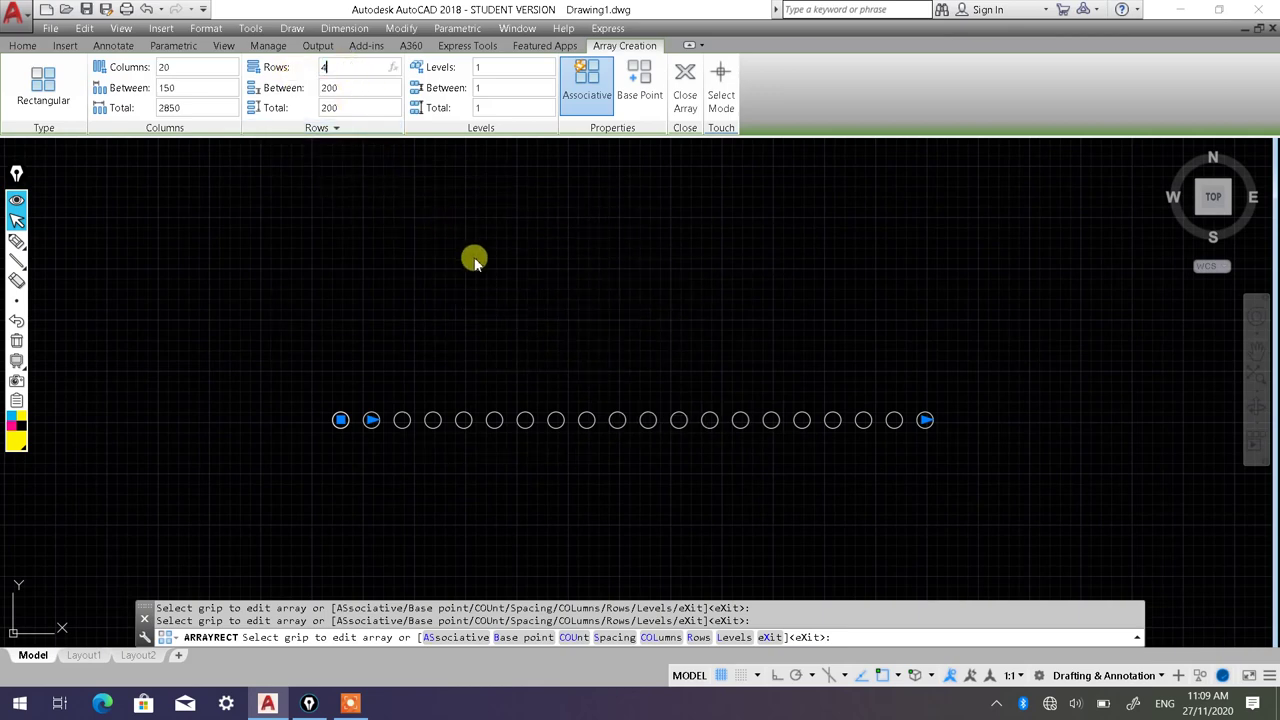
pyautogui.write('4')
pyautogui.press('Return')
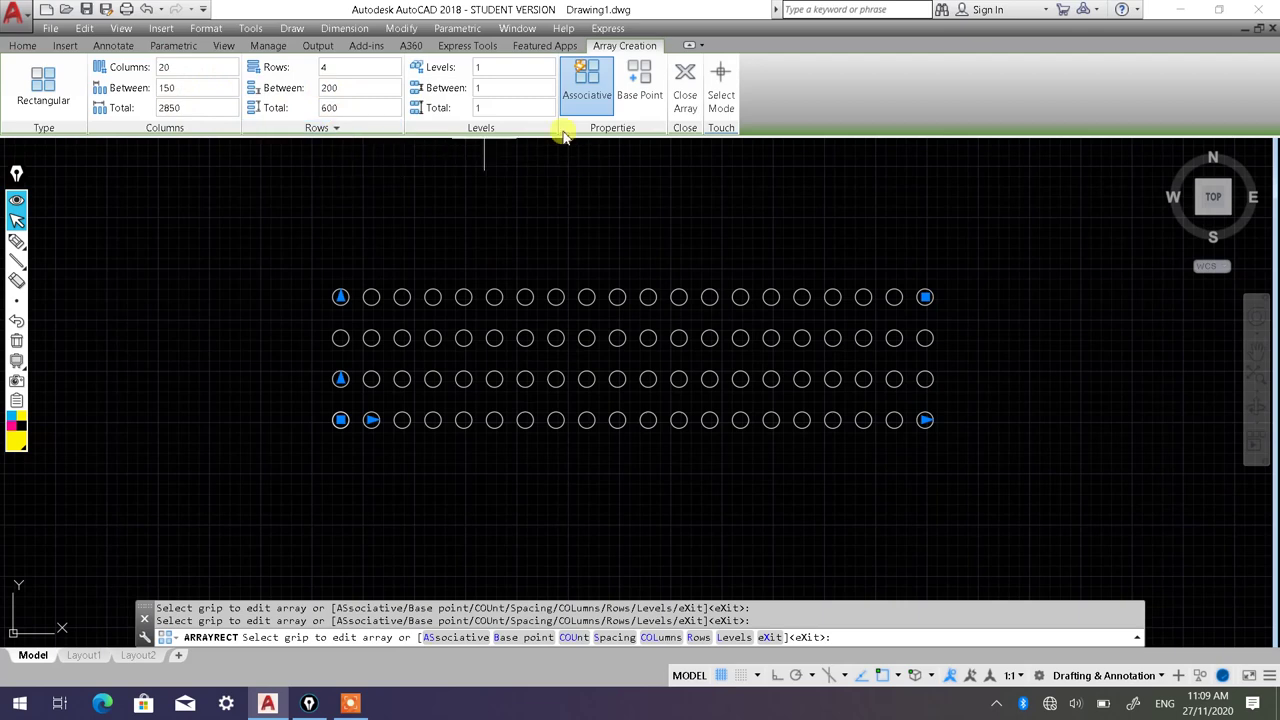
pyautogui.click(686, 90)
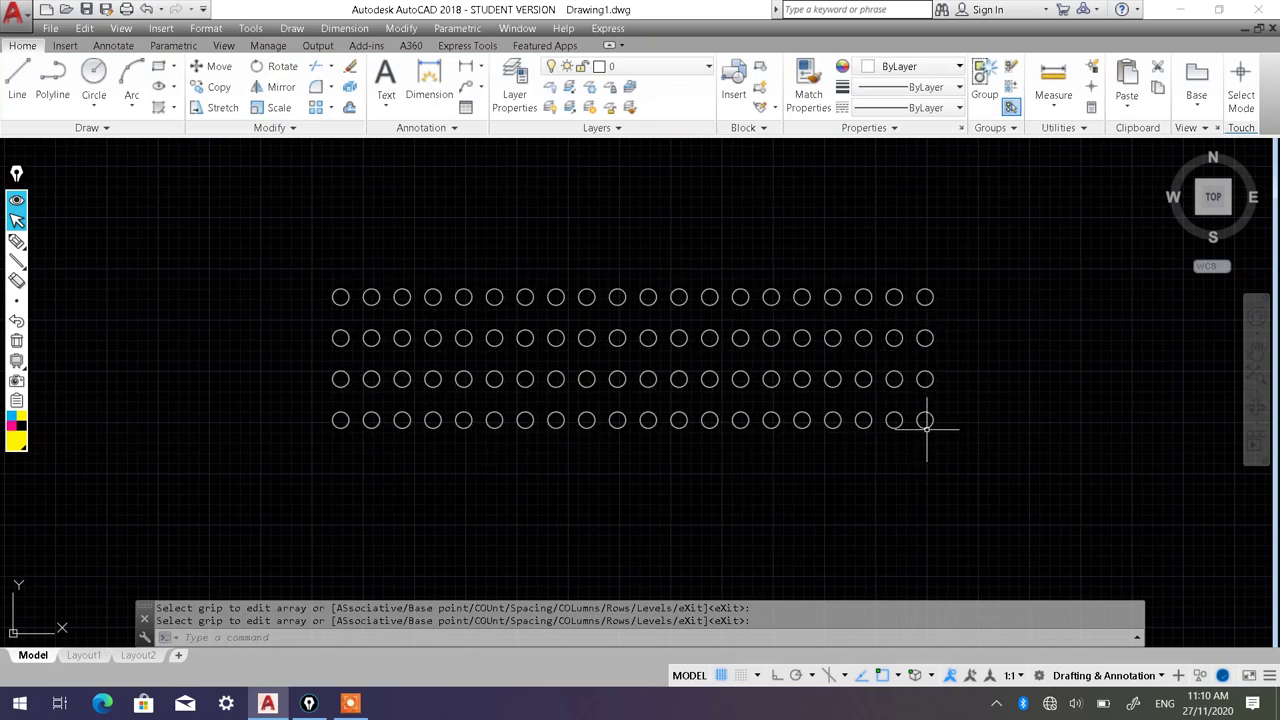
# Step: Edit the existing array to 10 columns by 6 rows and close array editing
pyautogui.click(781, 424)
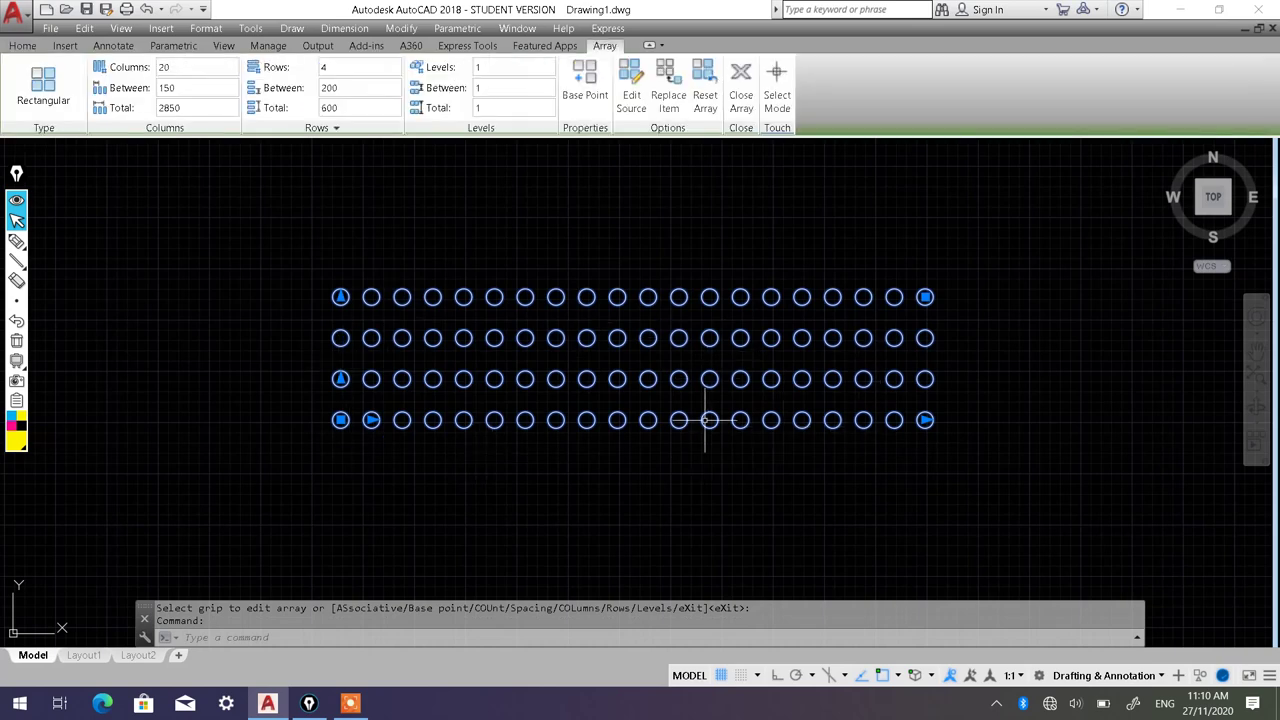
pyautogui.press('Escape')
pyautogui.press('Escape')
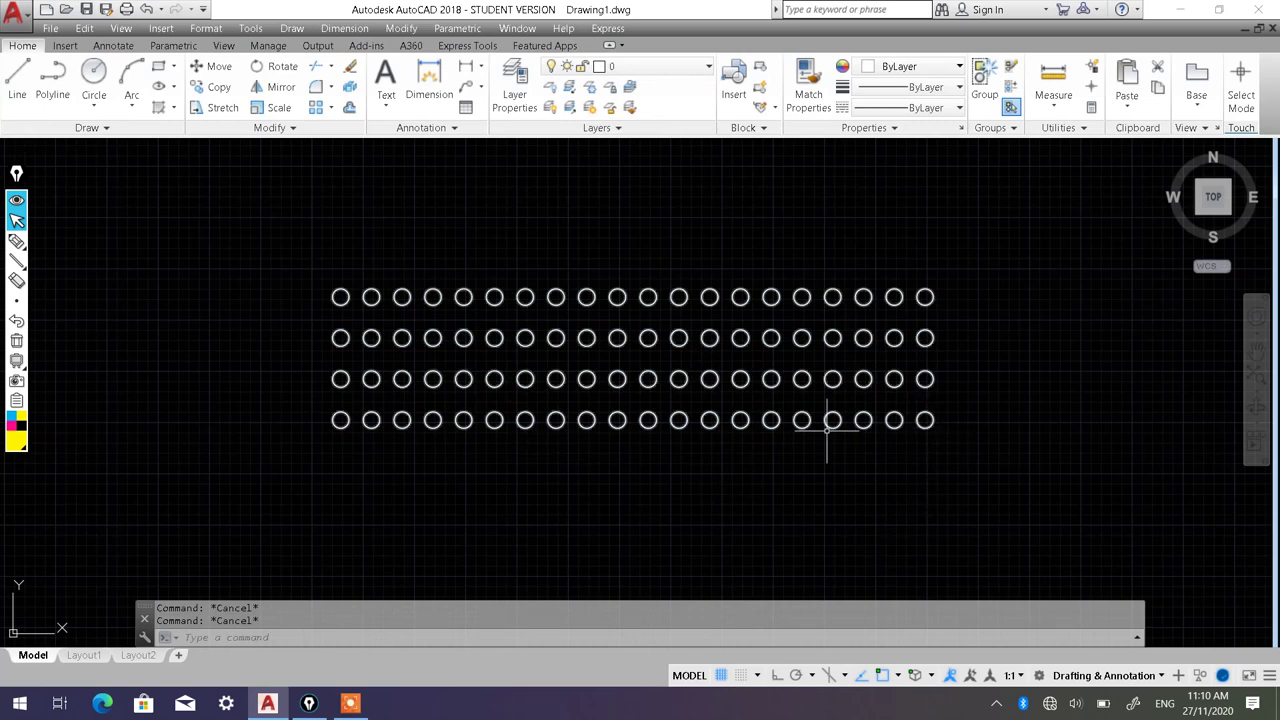
pyautogui.click(707, 423)
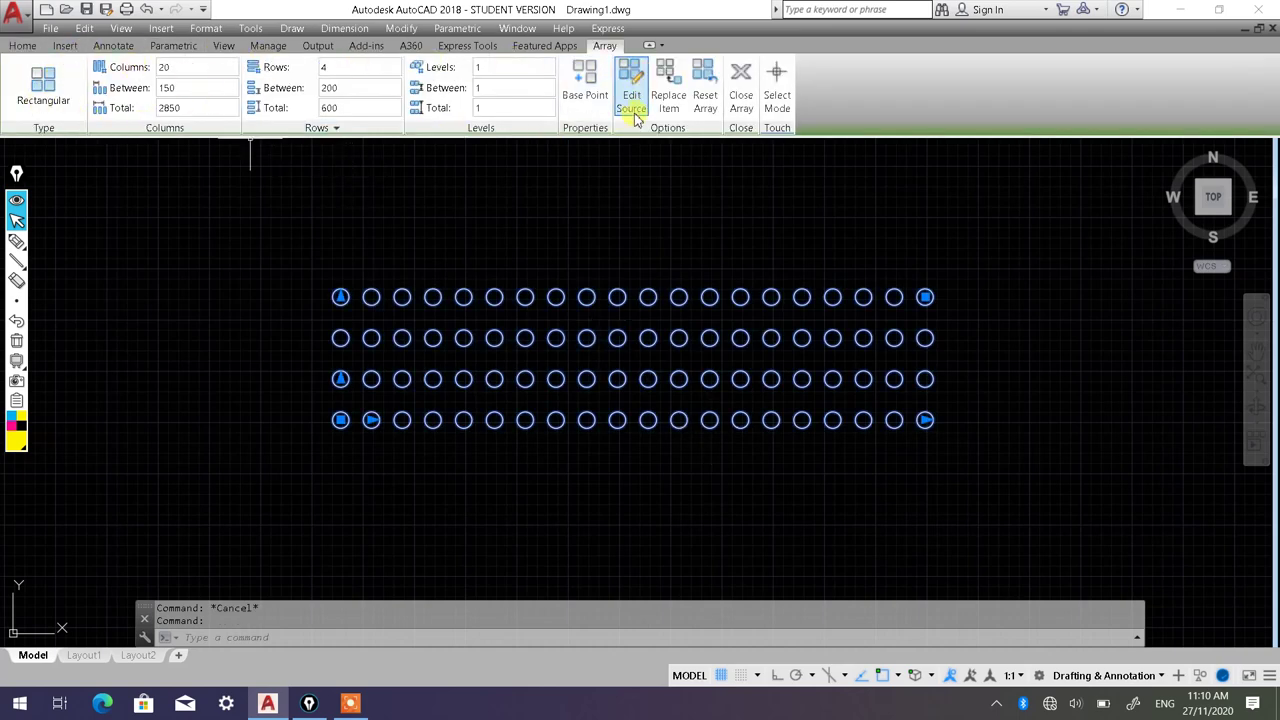
pyautogui.click(182, 67)
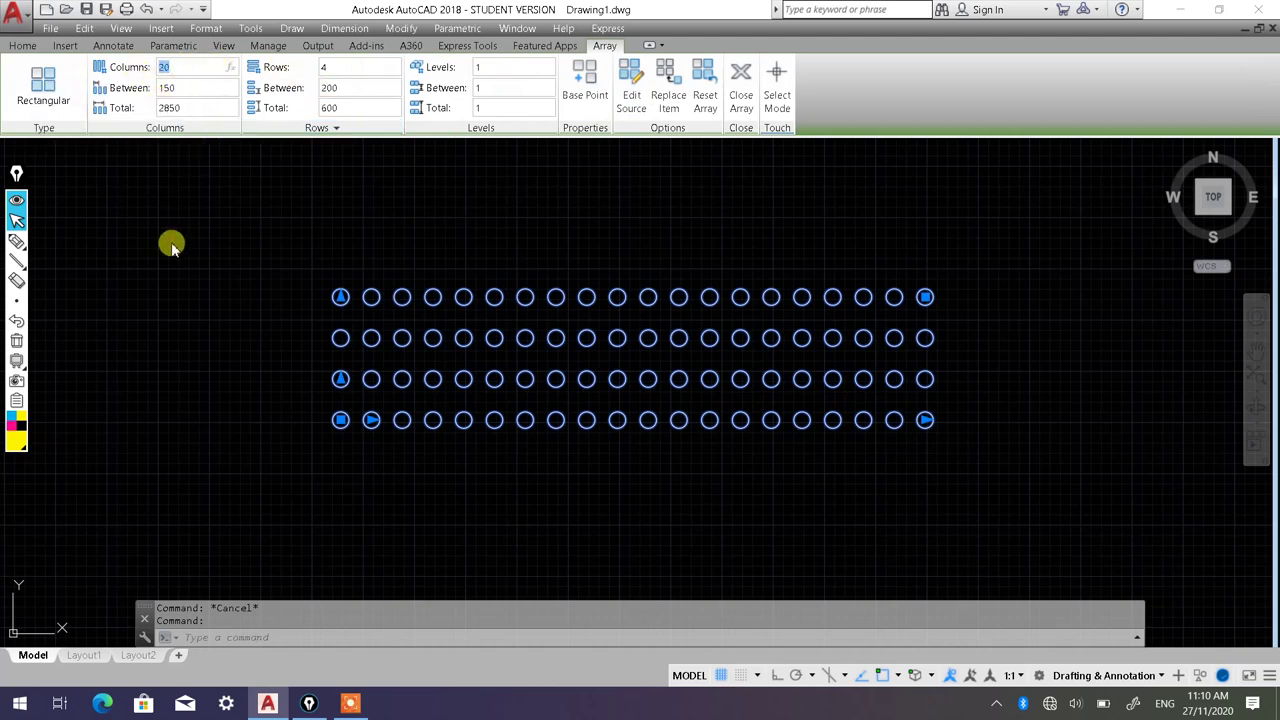
pyautogui.write('10')
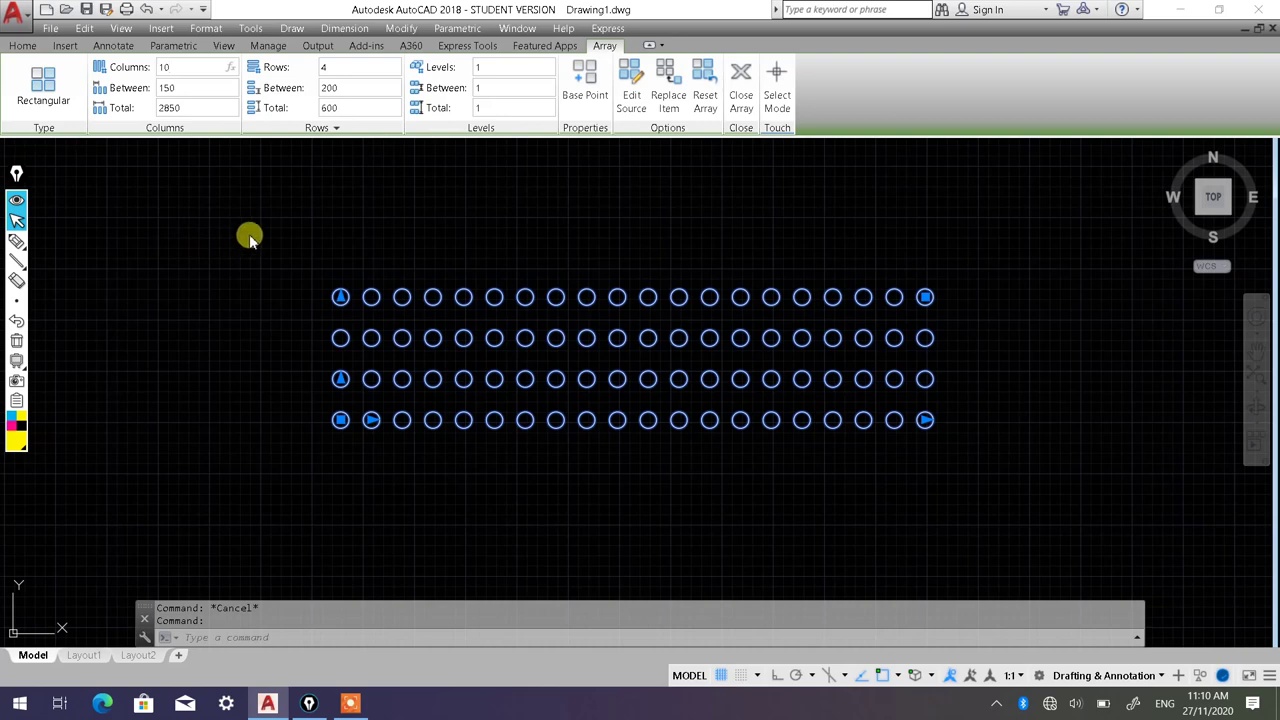
pyautogui.click(257, 229)
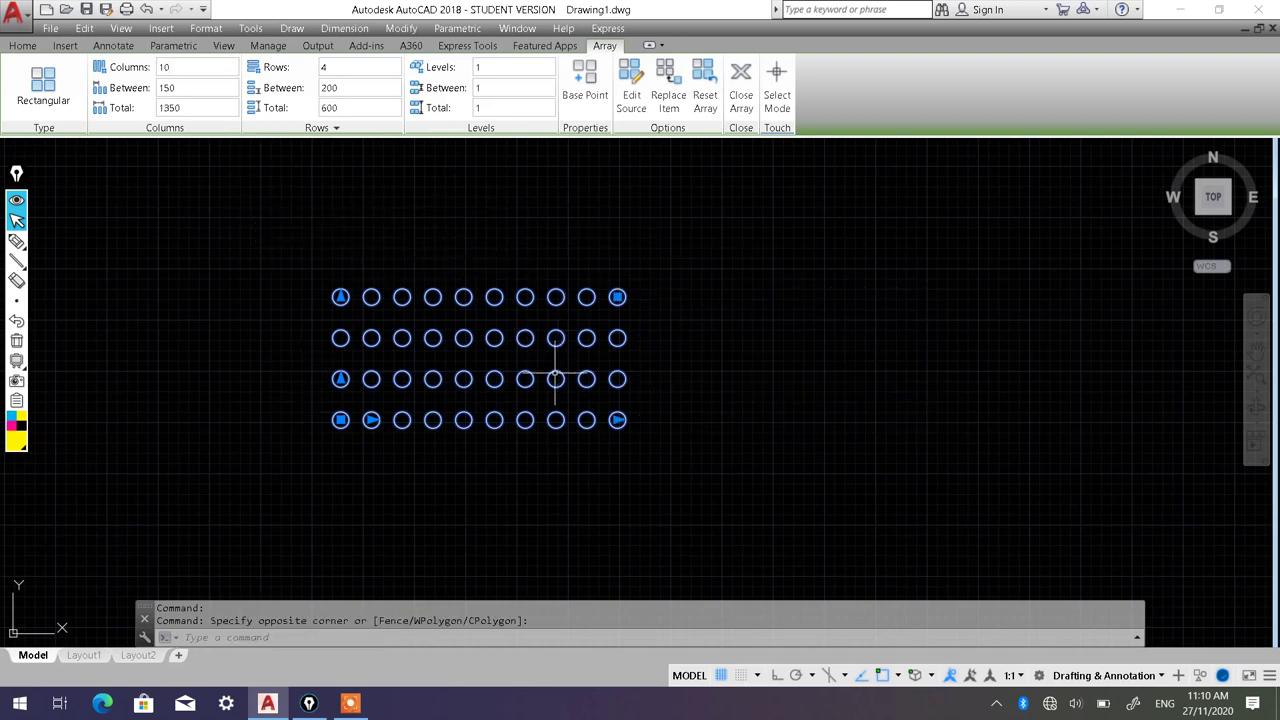
pyautogui.click(334, 68)
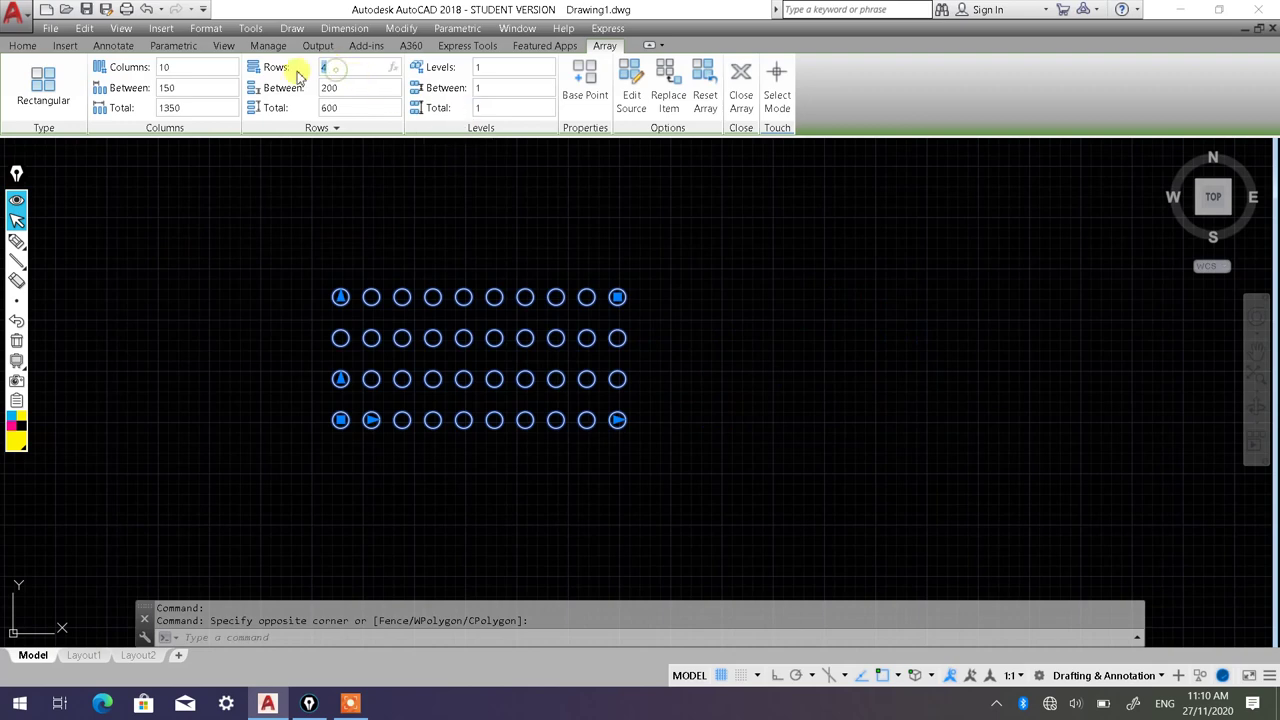
pyautogui.write('6')
pyautogui.click(314, 216)
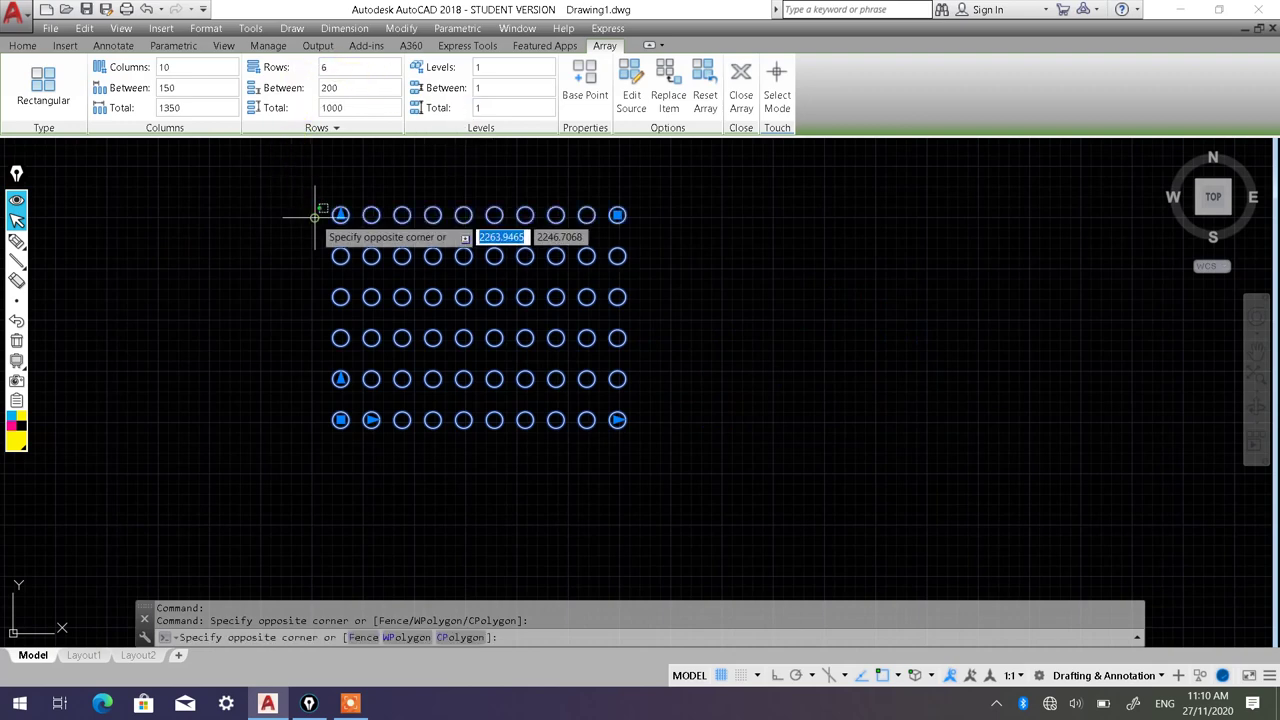
pyautogui.click(258, 228)
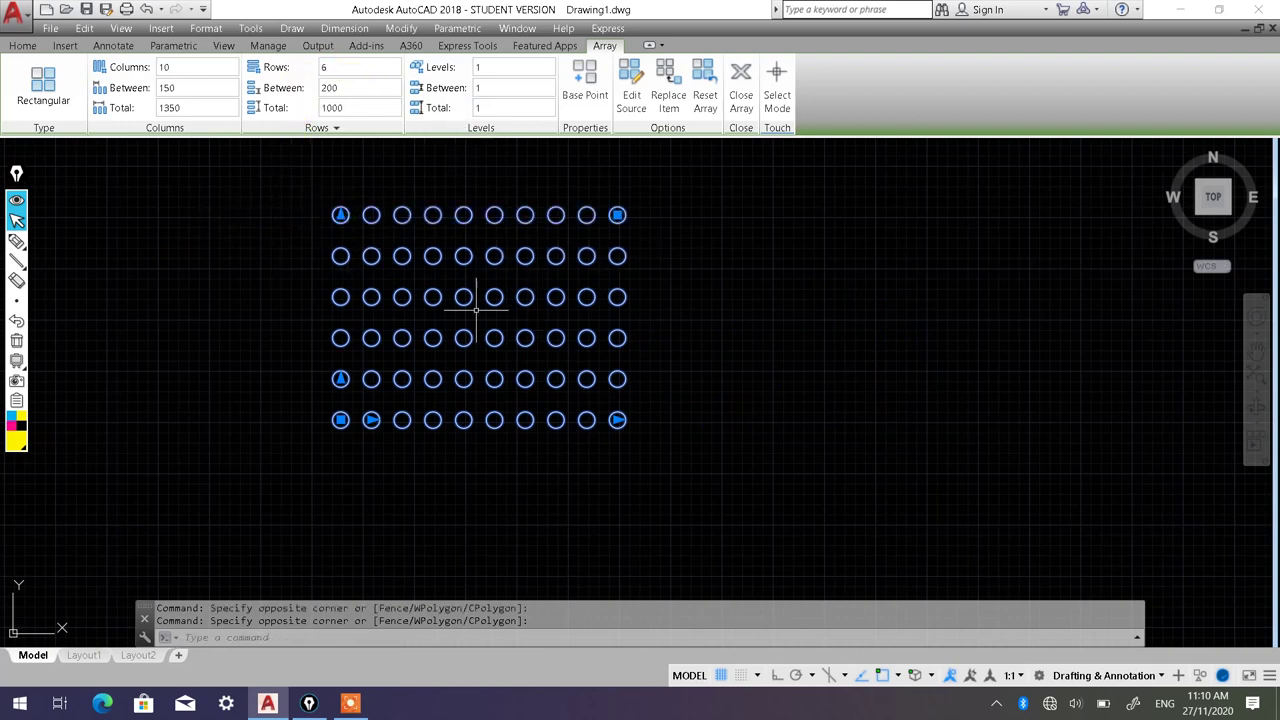
pyautogui.click(740, 97)
pyautogui.moveTo(586, 257); pyautogui.dragTo(689, 303, button='middle')
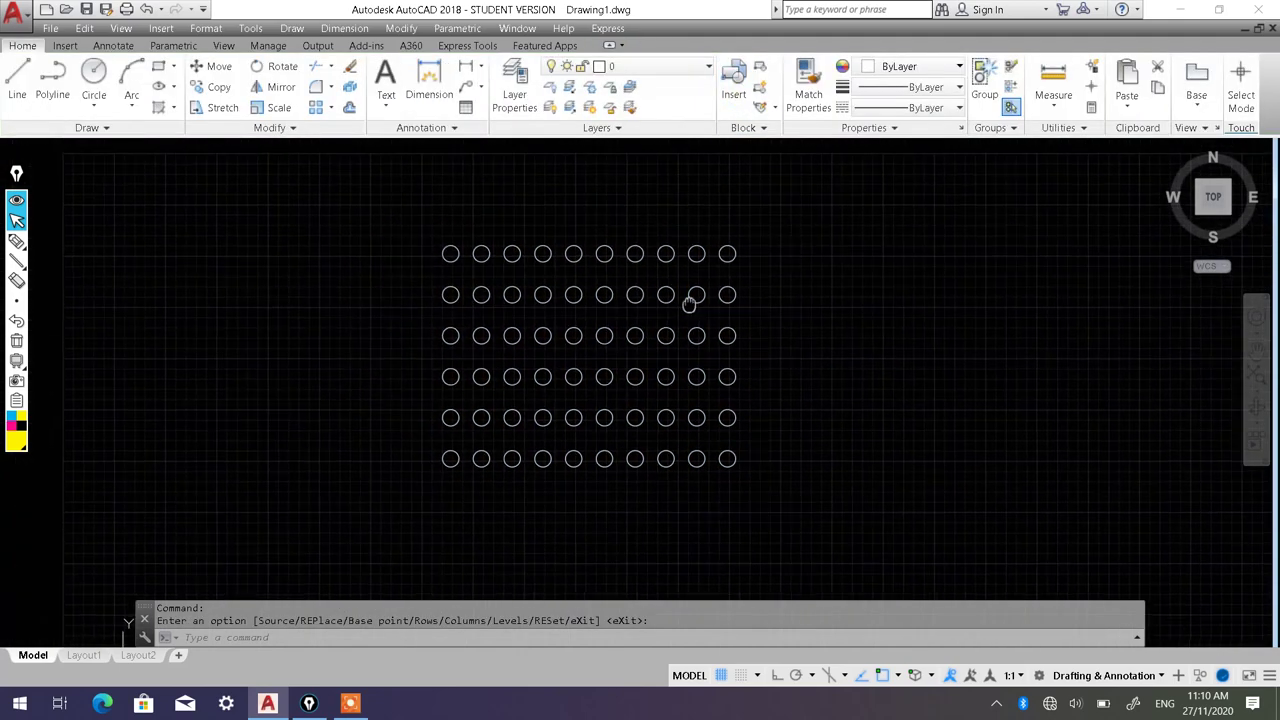
pyautogui.click(731, 254)
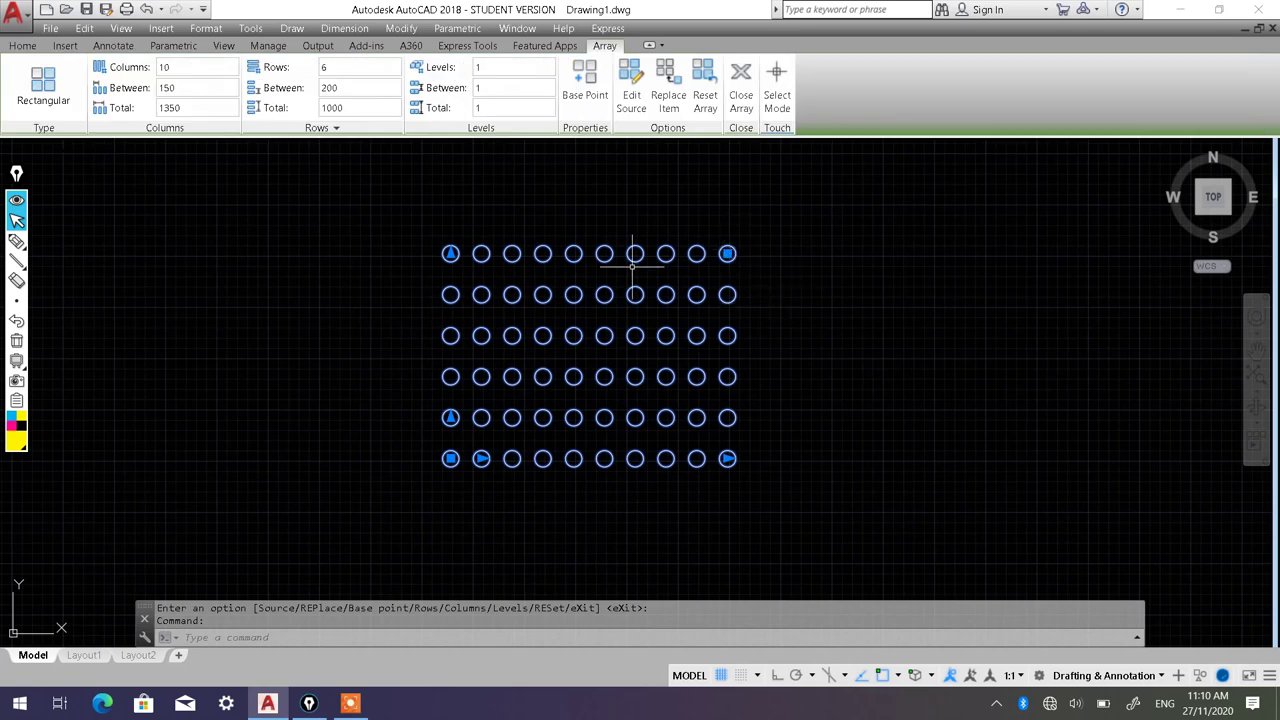
pyautogui.press('Escape')
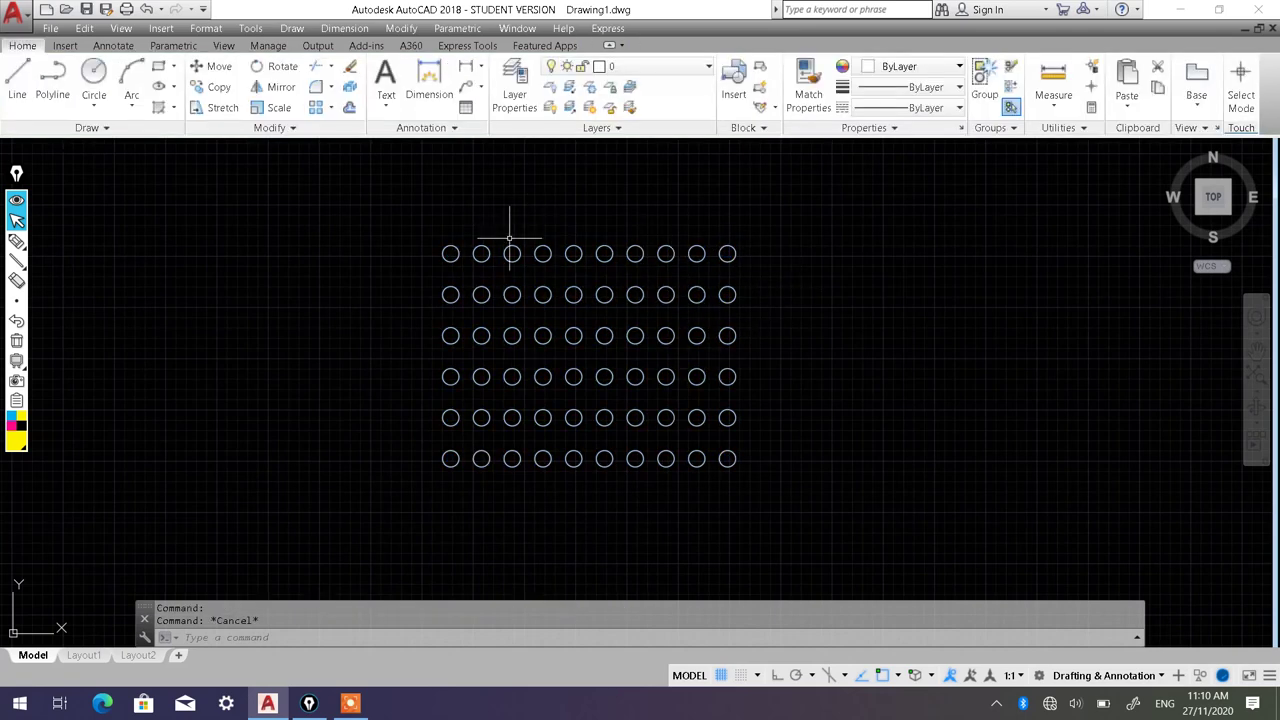
pyautogui.click(542, 253)
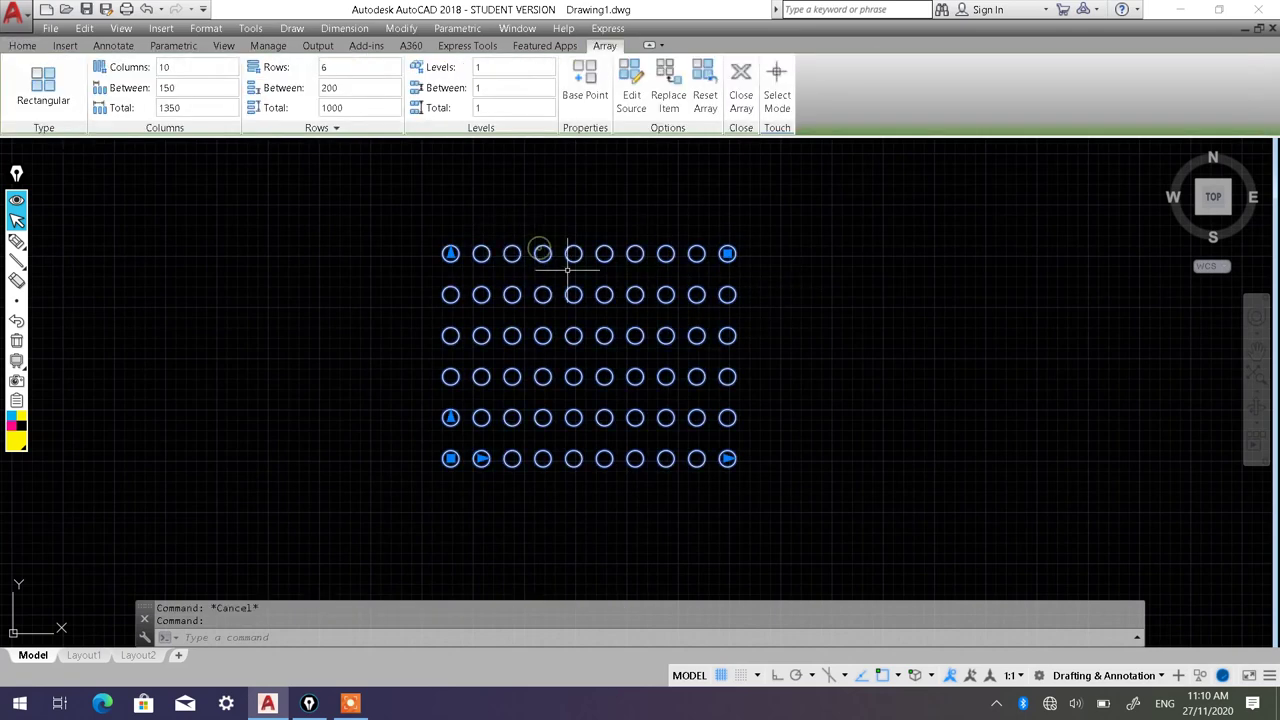
pyautogui.press('Escape')
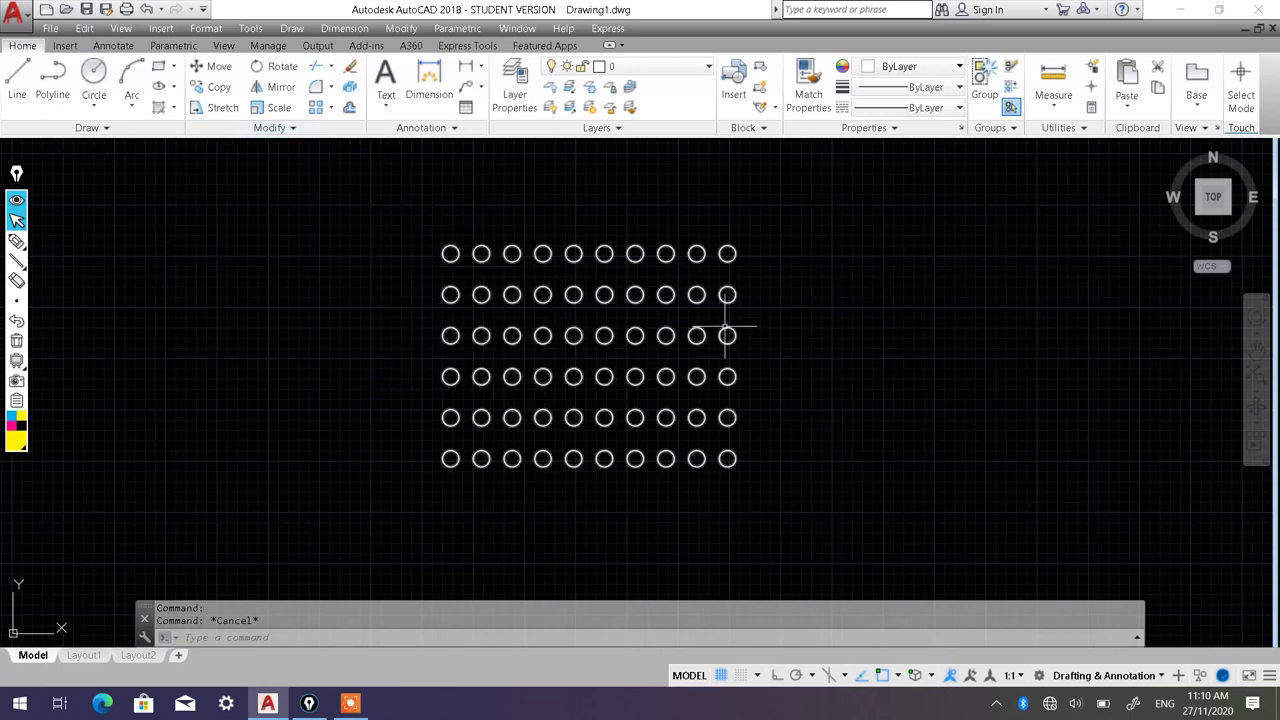
pyautogui.scroll(-2, 853, 367)
pyautogui.moveTo(853, 367); pyautogui.dragTo(332, 387, button='middle')
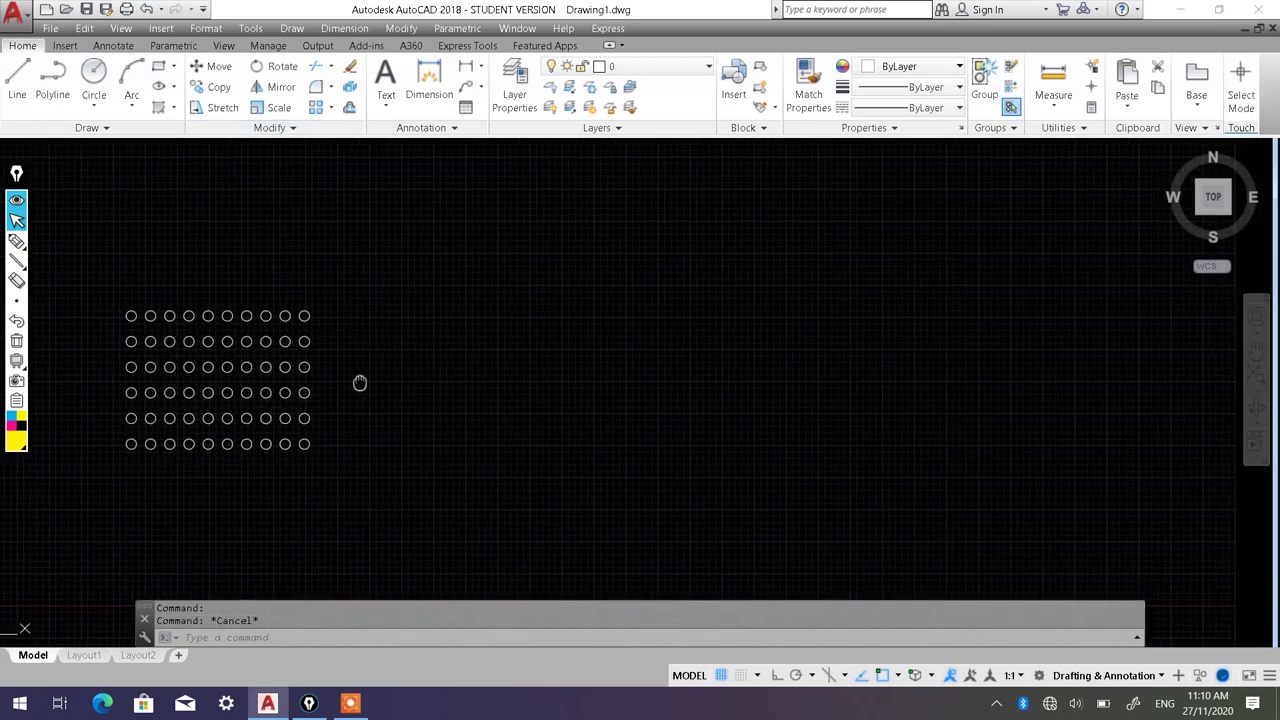
pyautogui.click(330, 110)
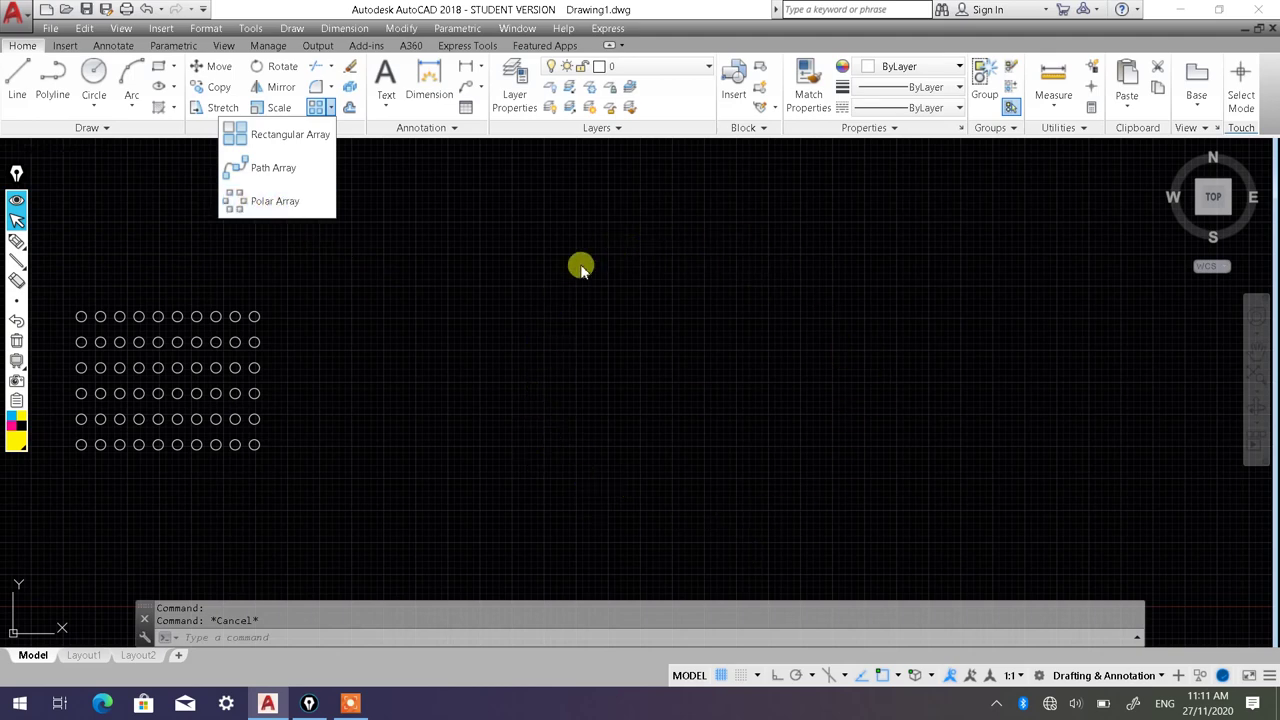
pyautogui.click(755, 385)
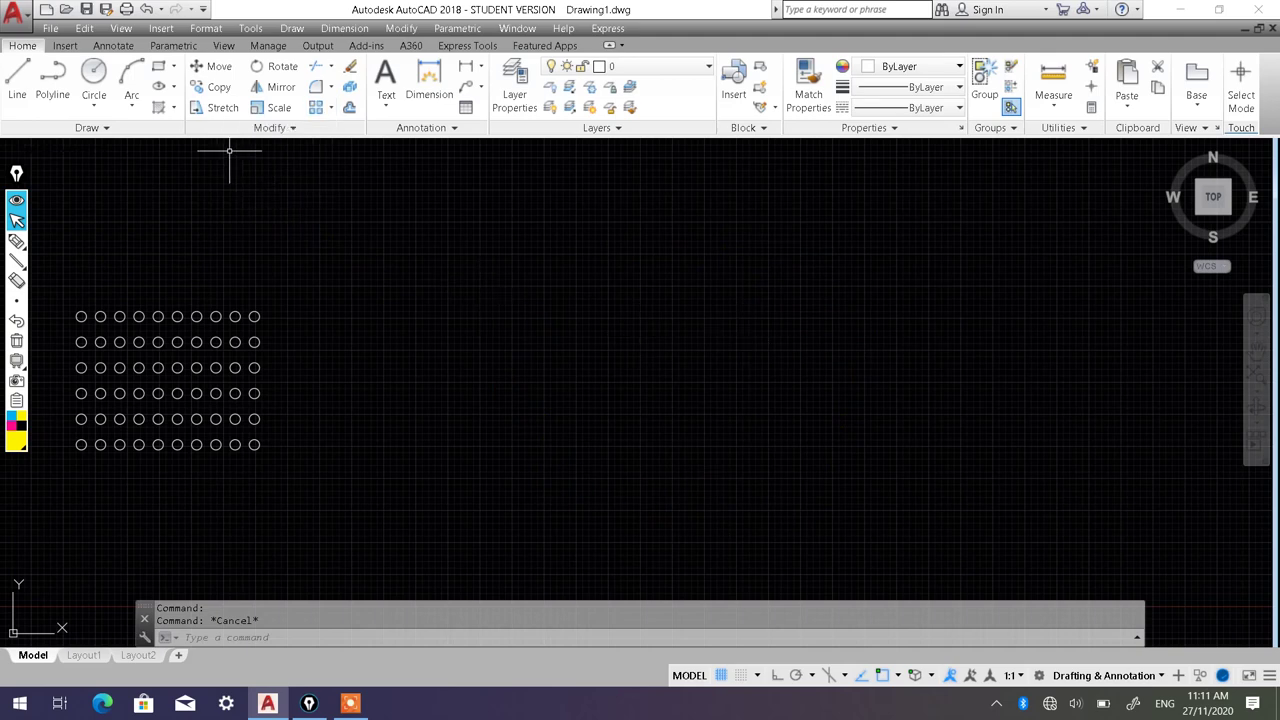
# Step: Draw a radius-1000 circle centred to the right of the array, with Ortho turned on
pyautogui.click(96, 78)
pyautogui.click(663, 409)
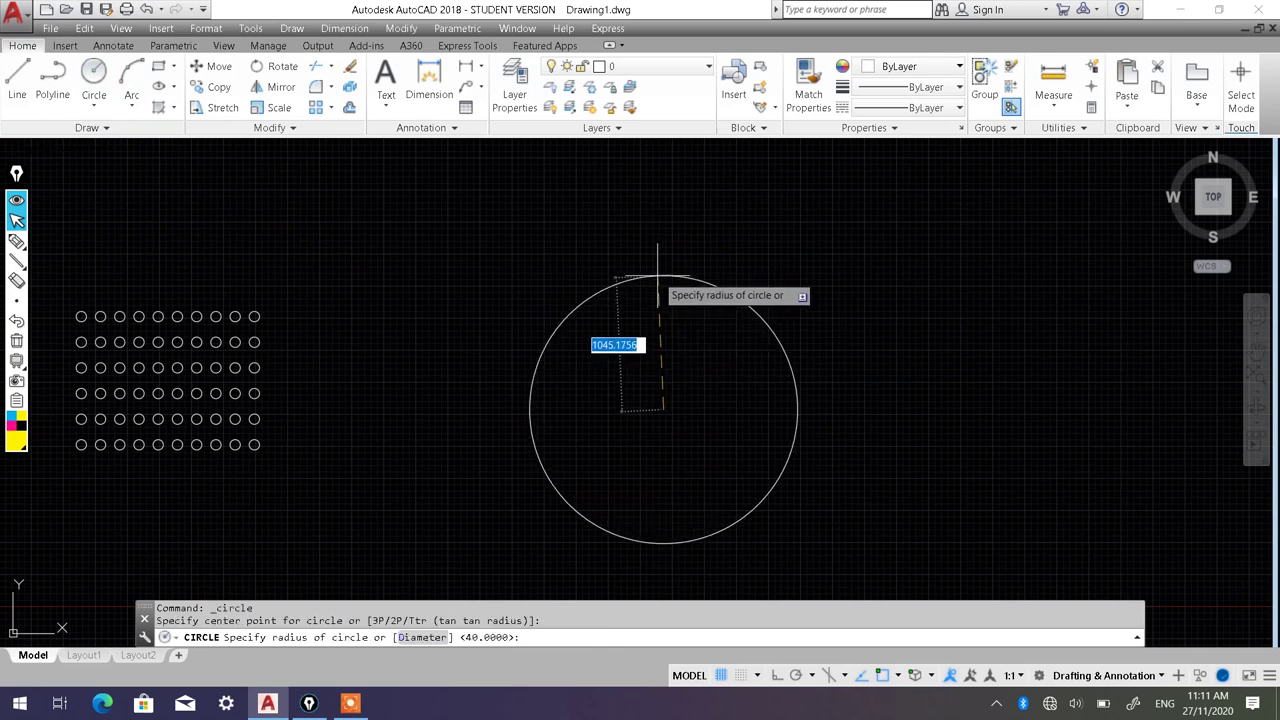
pyautogui.click(779, 677)
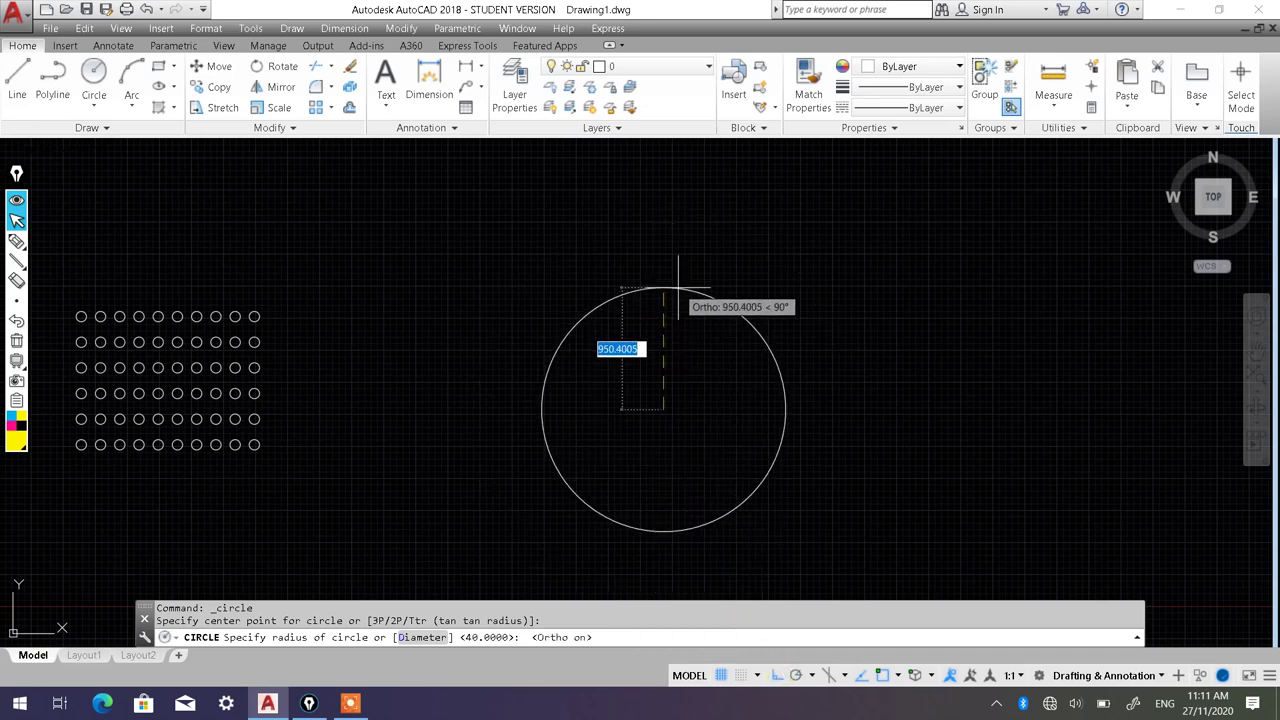
pyautogui.write('1000')
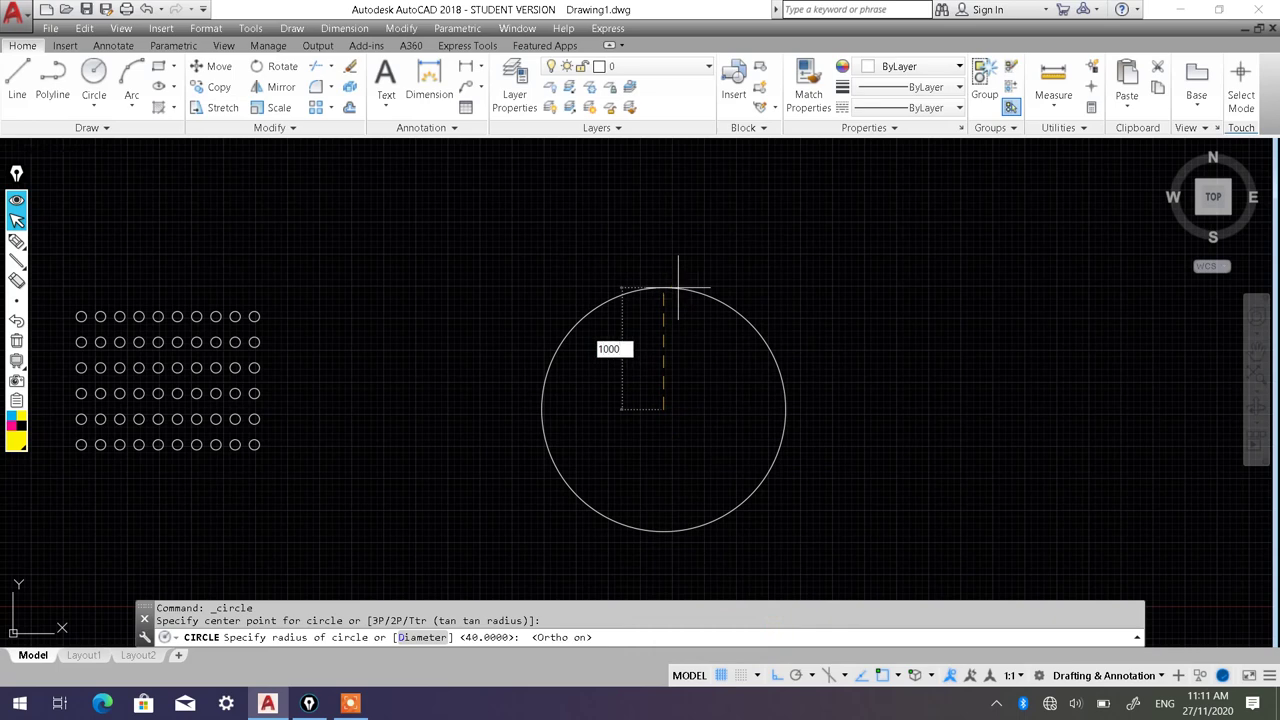
pyautogui.press('Return')
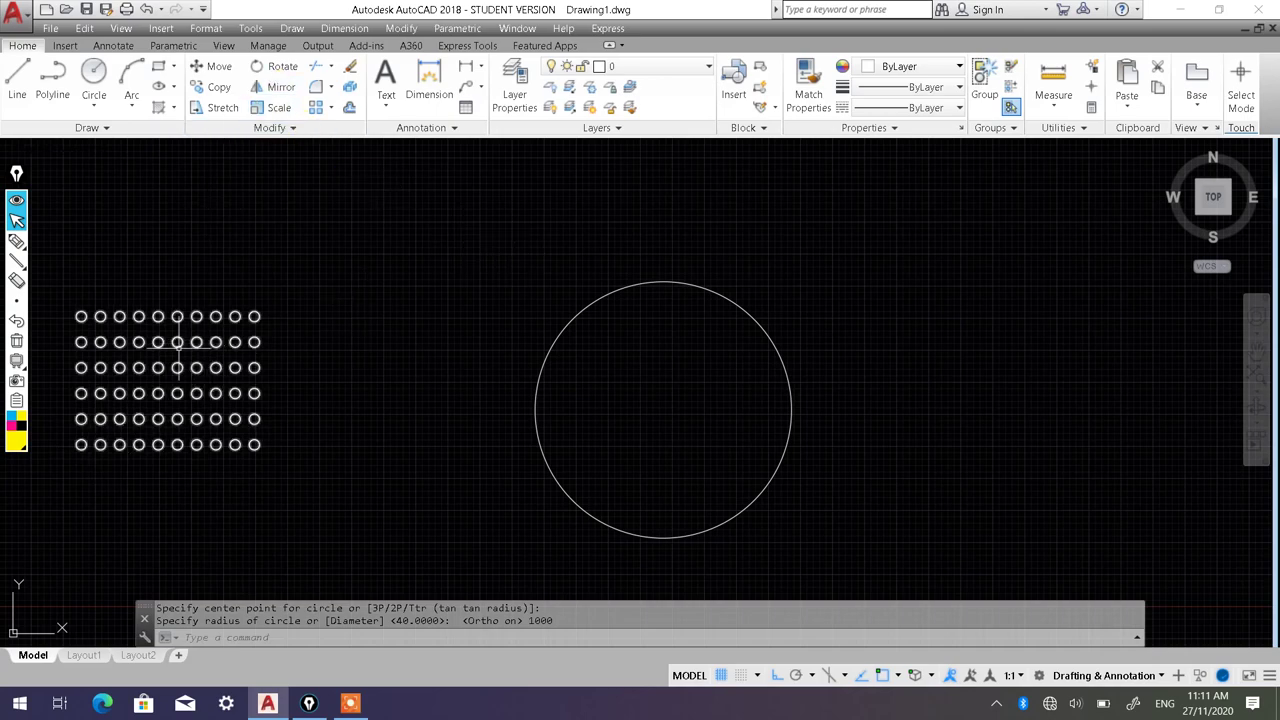
pyautogui.moveTo(84, 455); pyautogui.dragTo(269, 425, button='middle')
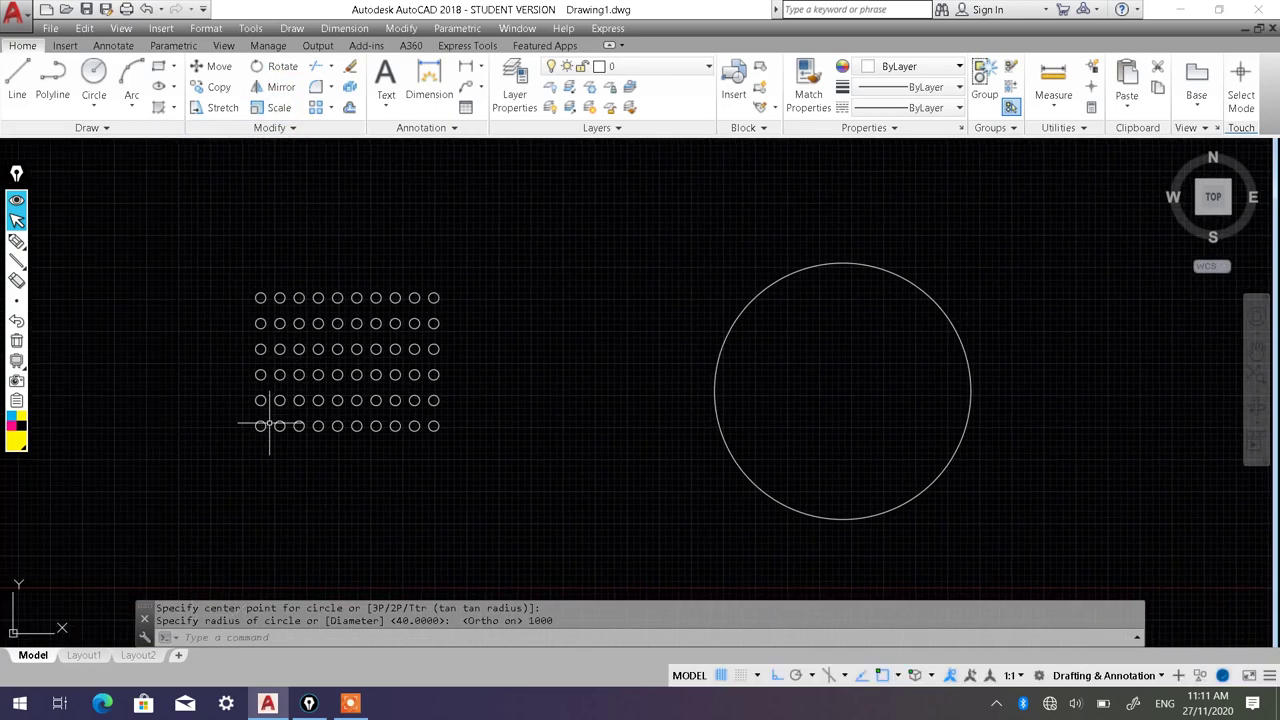
# Step: Zoom and pan so the radius-1000 circle sits centred beside the circle grid
pyautogui.scroll(4, 269, 425)
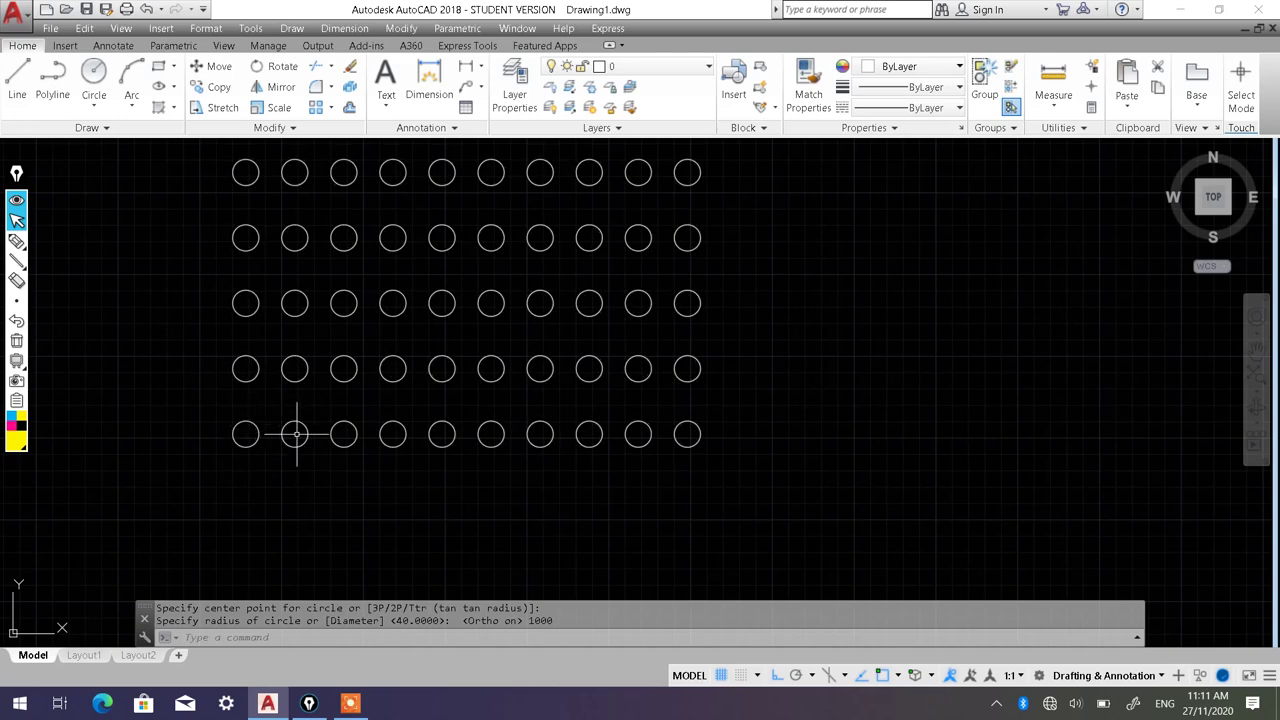
pyautogui.scroll(-2, 297, 433)
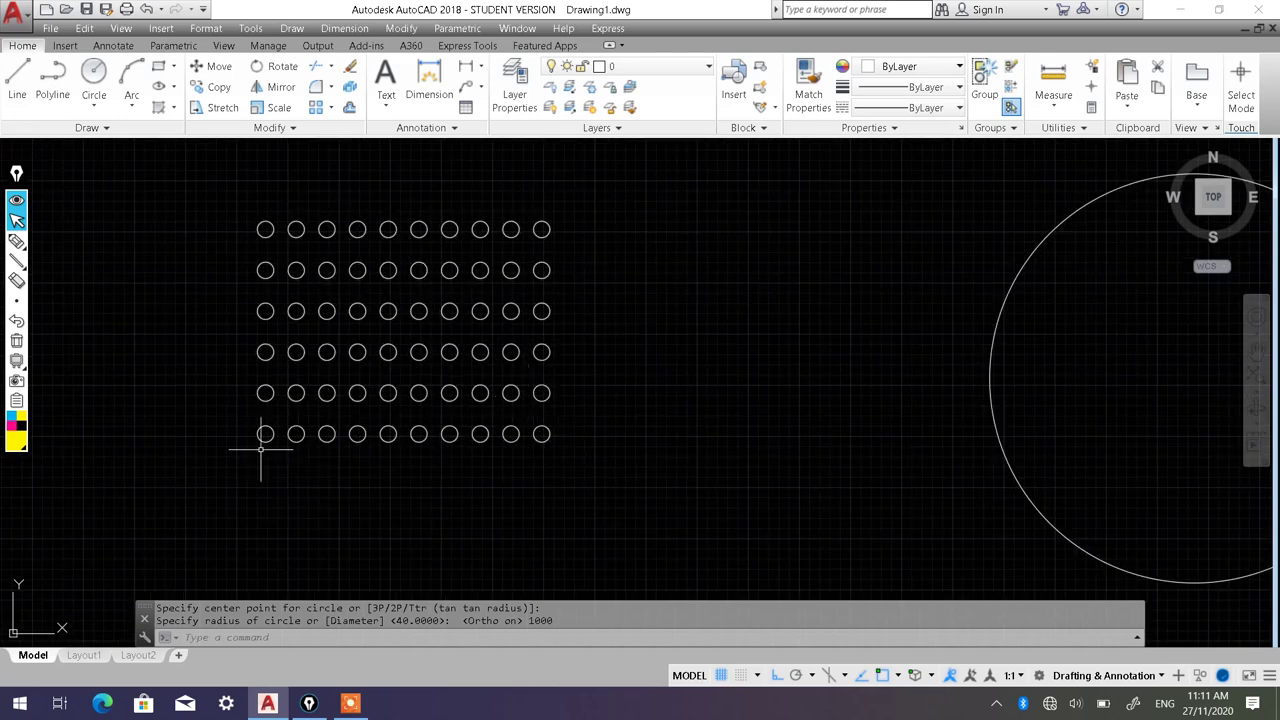
pyautogui.scroll(-2, 663, 380)
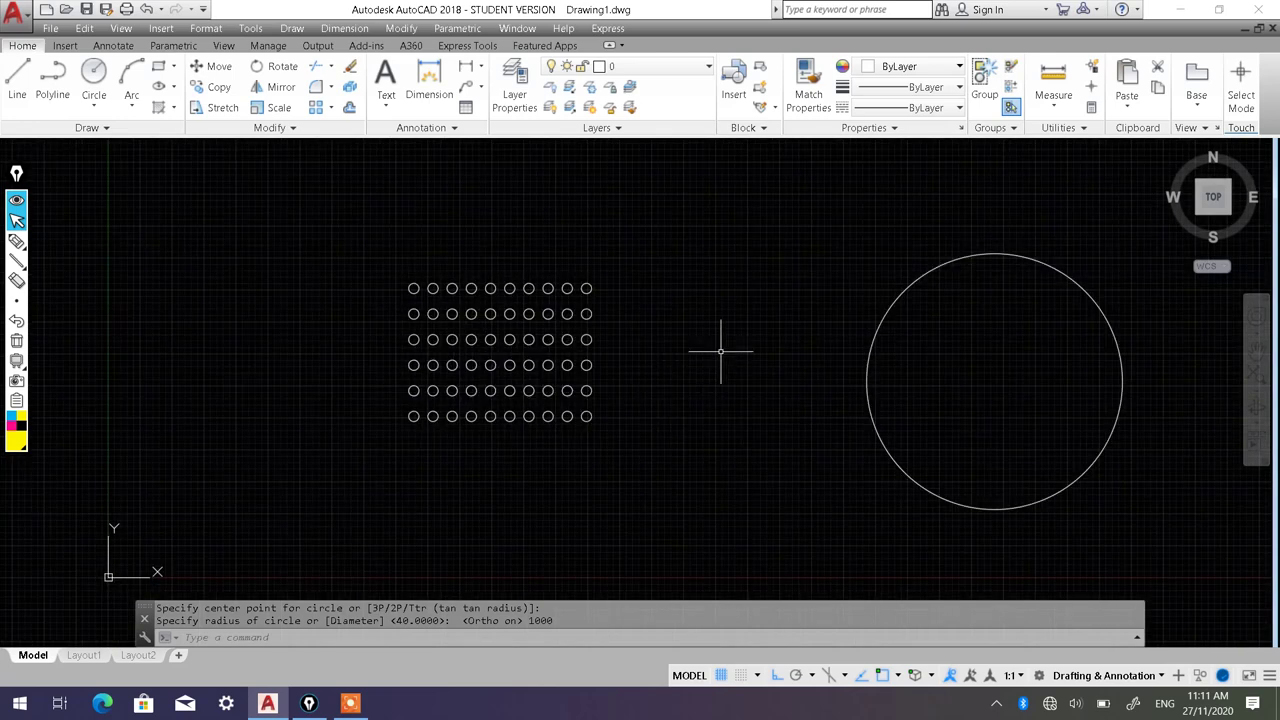
pyautogui.moveTo(723, 349); pyautogui.dragTo(351, 379, button='middle')
pyautogui.scroll(1, 617, 323)
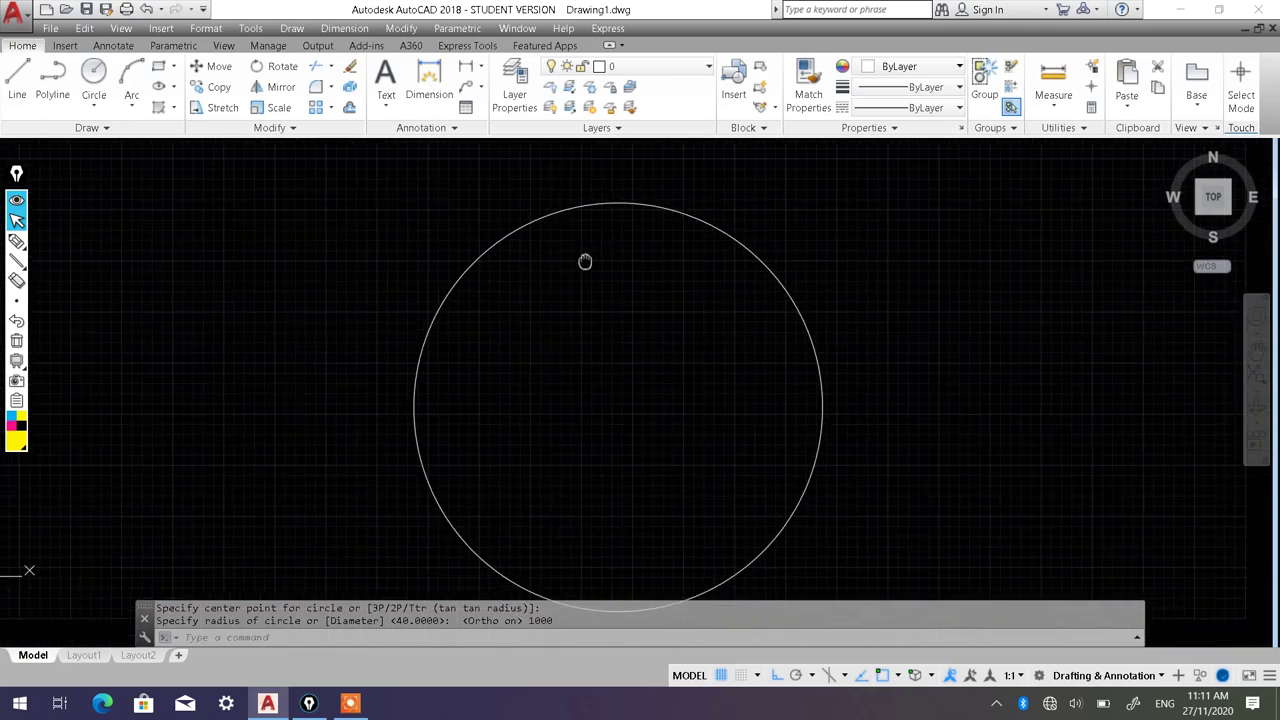
pyautogui.scroll(1, 586, 263)
pyautogui.scroll(-2, 580, 248)
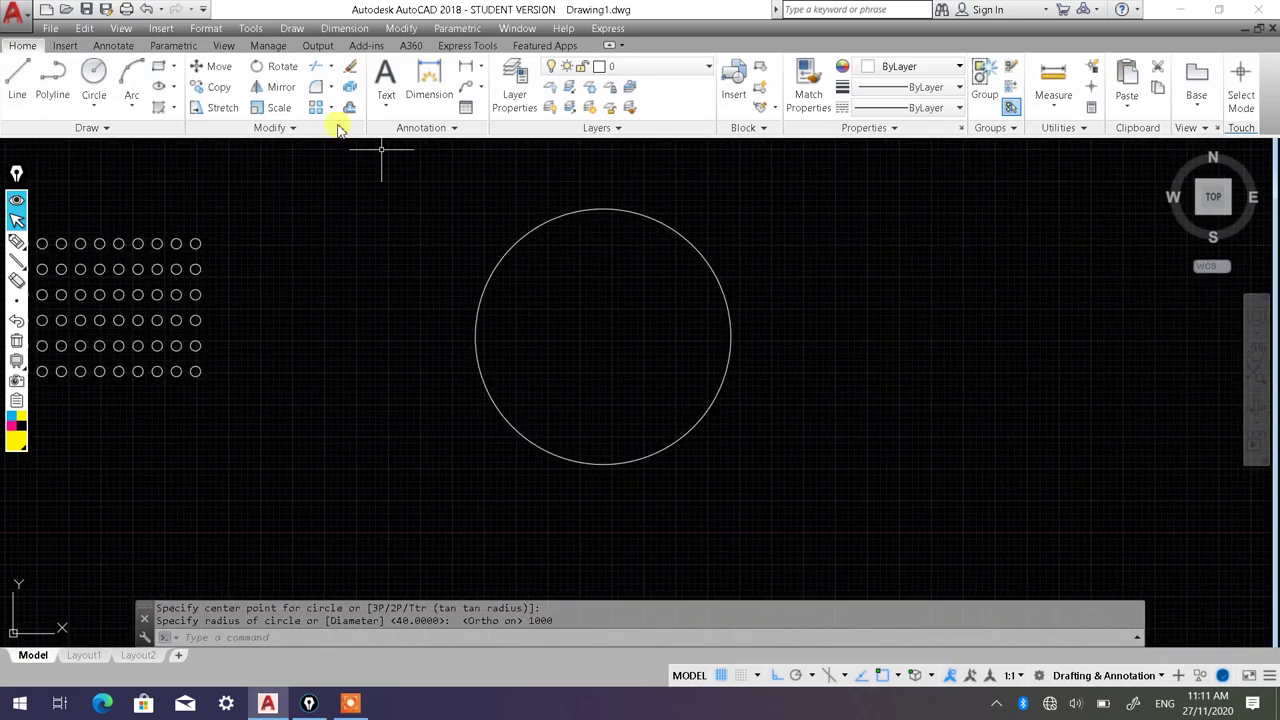
# Step: Draw a 5-sided polygon inscribed in radius 100, centred on the large circle's top quadrant
pyautogui.click(174, 67)
pyautogui.click(138, 121)
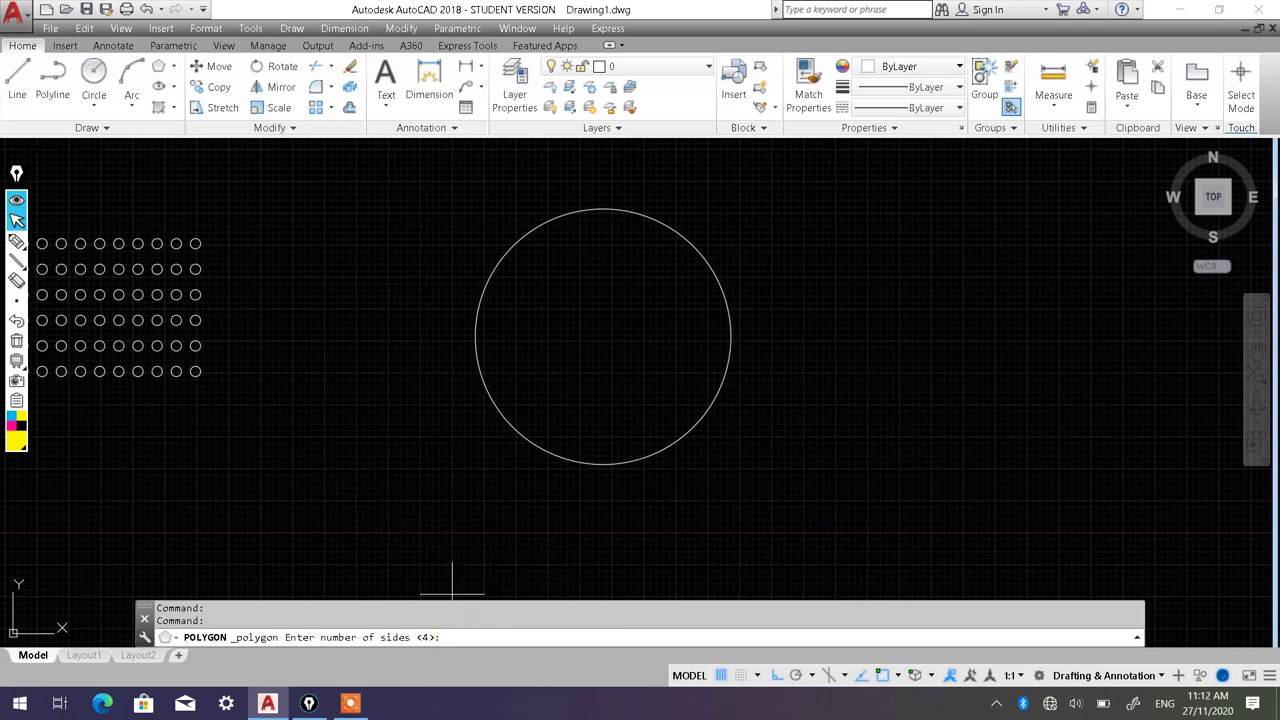
pyautogui.write('5')
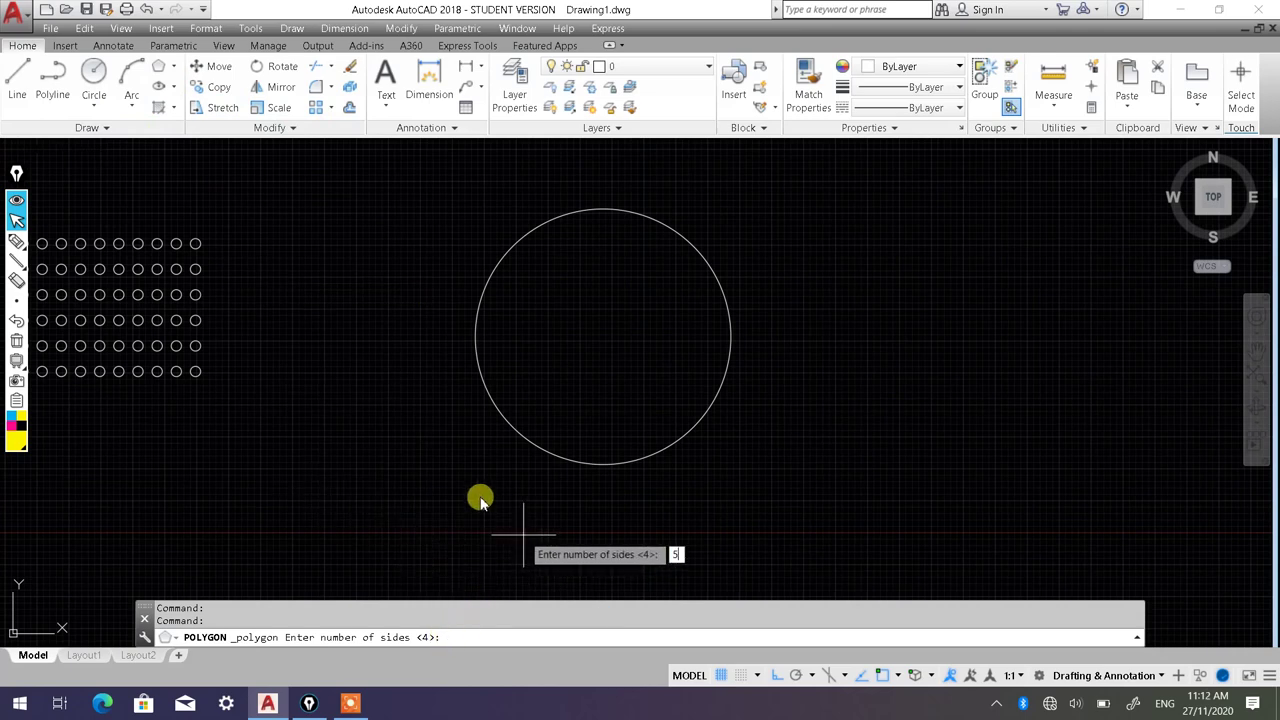
pyautogui.press('Return')
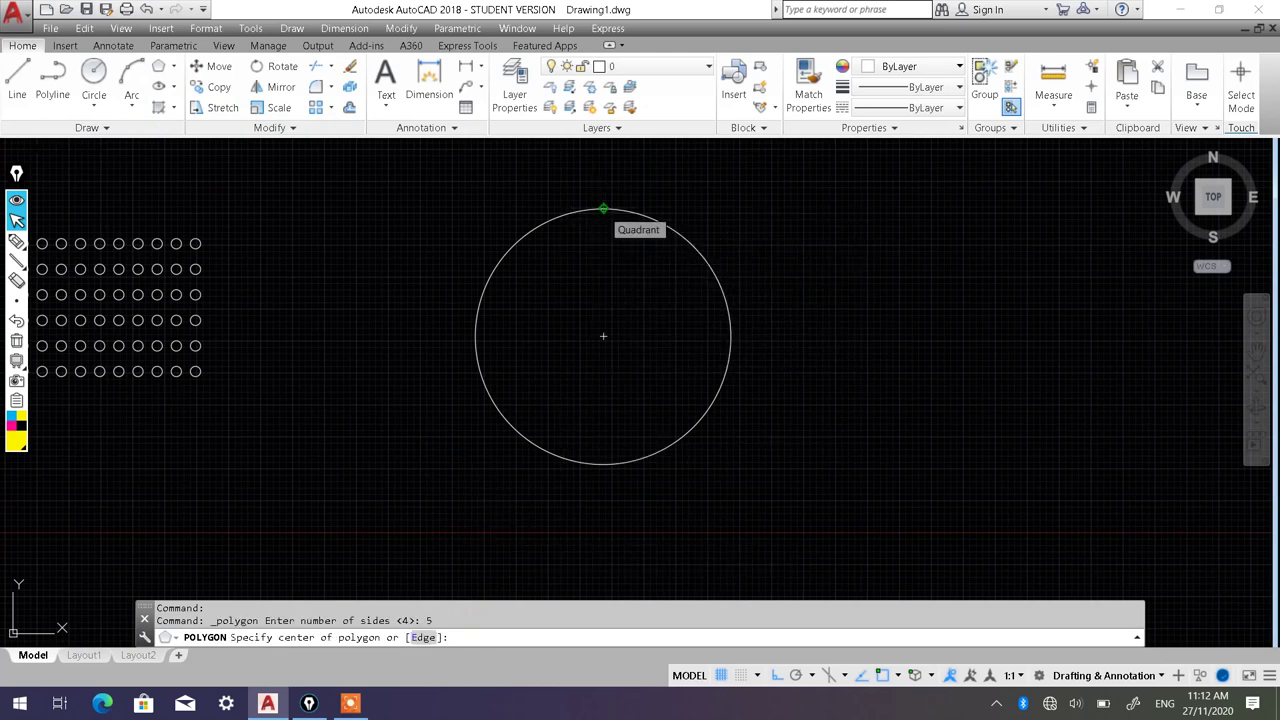
pyautogui.click(604, 224)
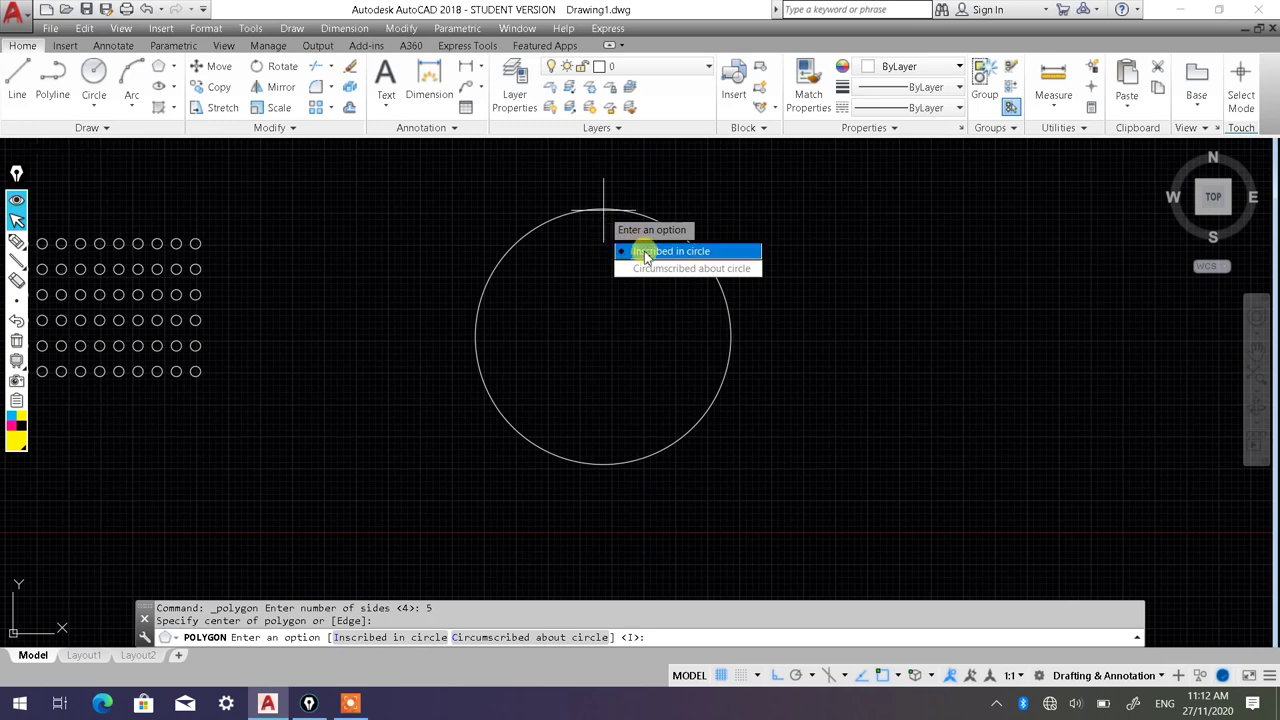
pyautogui.click(645, 252)
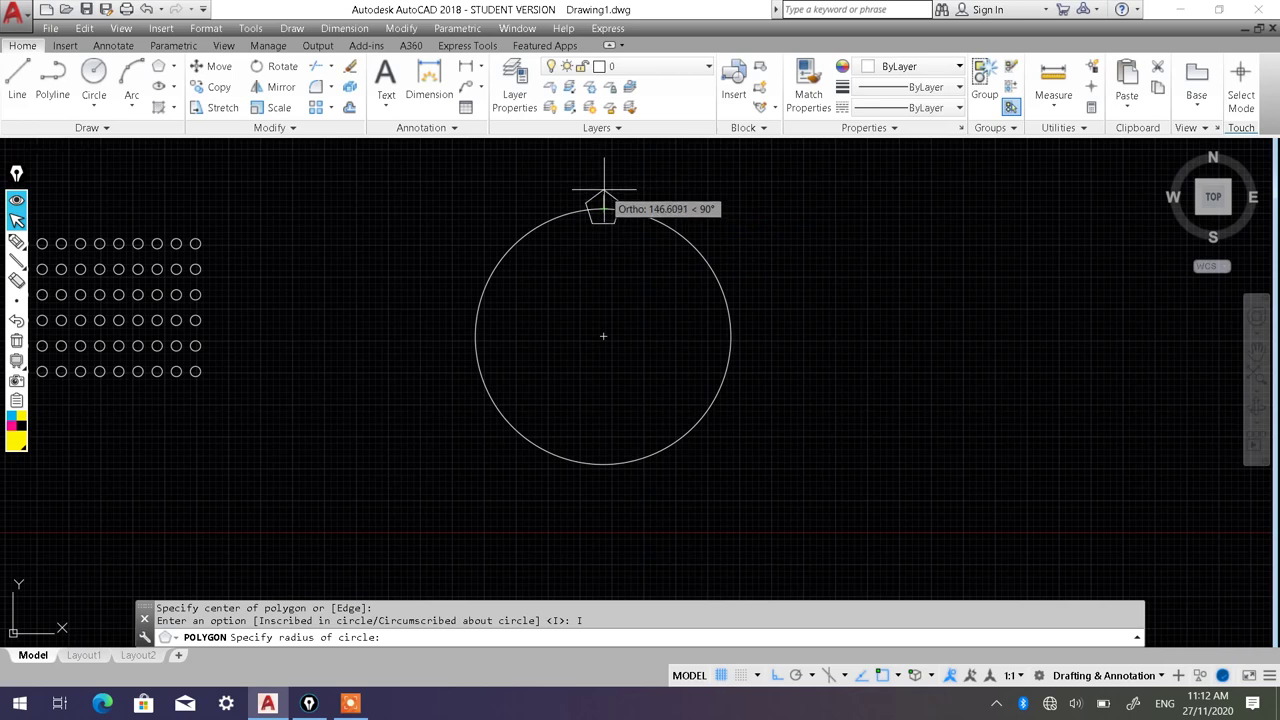
pyautogui.write('100')
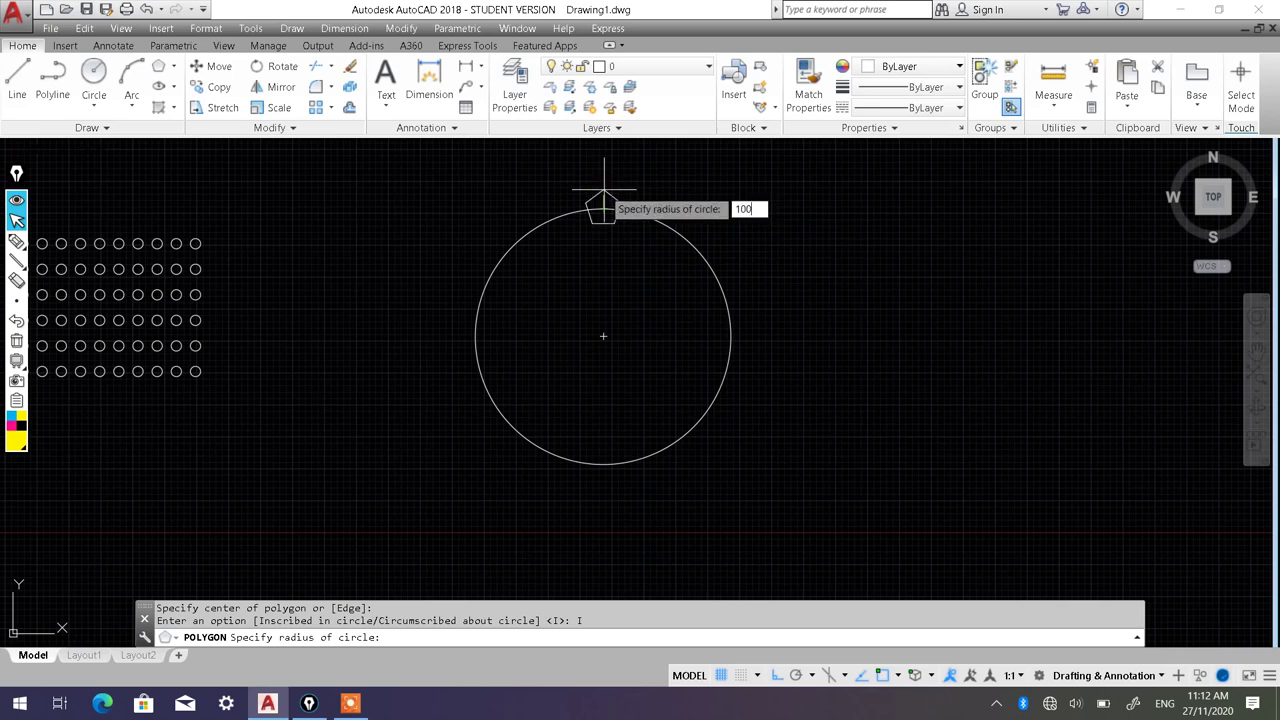
pyautogui.press('Return')
pyautogui.scroll(2, 589, 261)
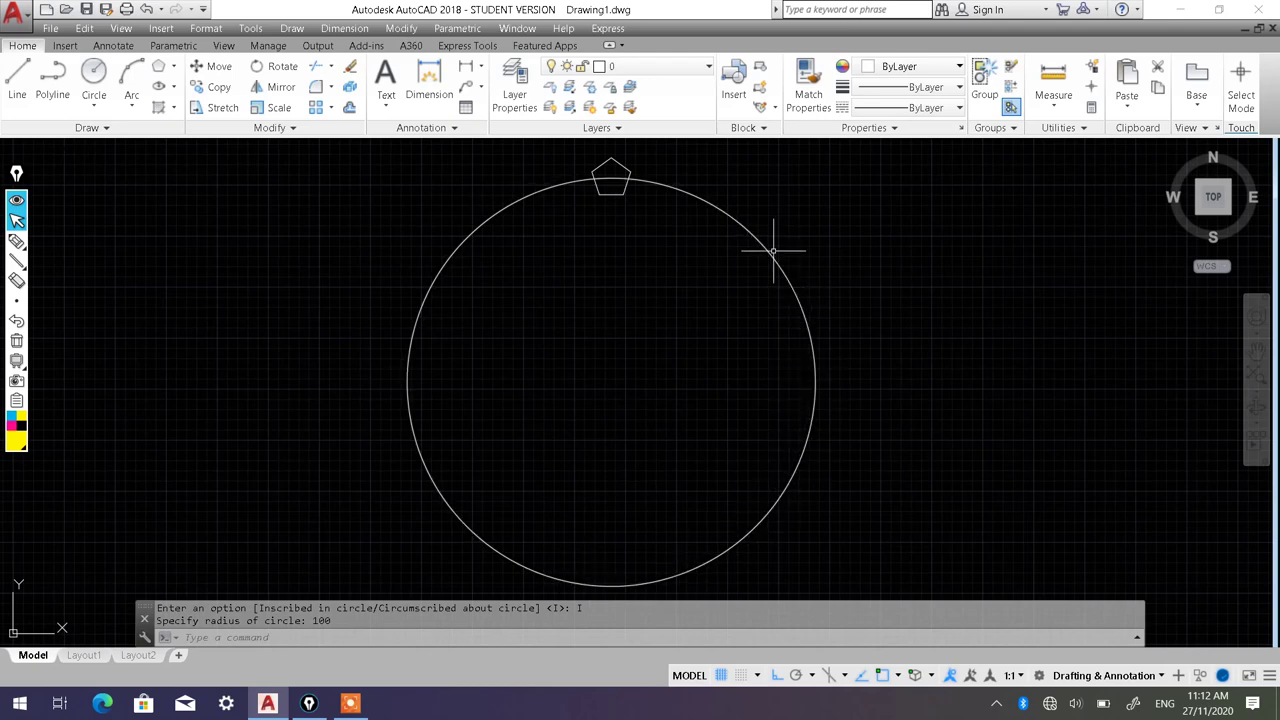
pyautogui.click(405, 393)
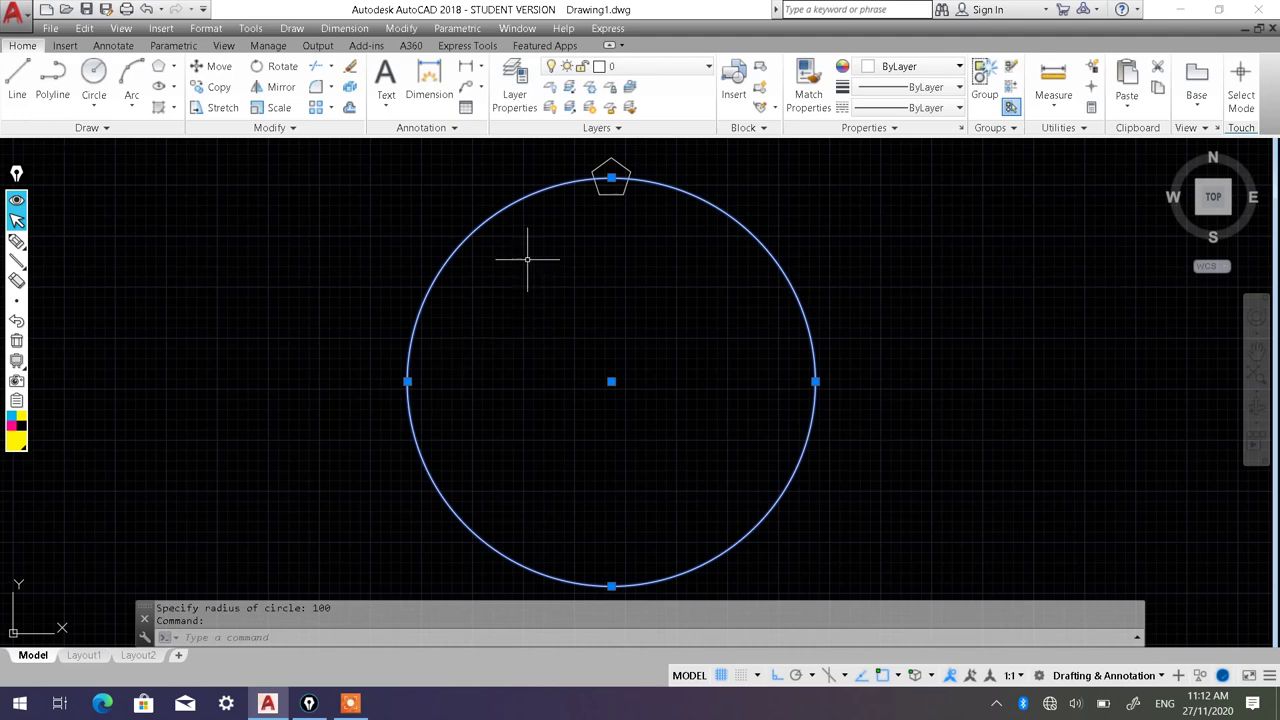
# Step: Clear the selection, choose Polar Array from the Array dropdown, and pick the pentagon
pyautogui.press('Escape')
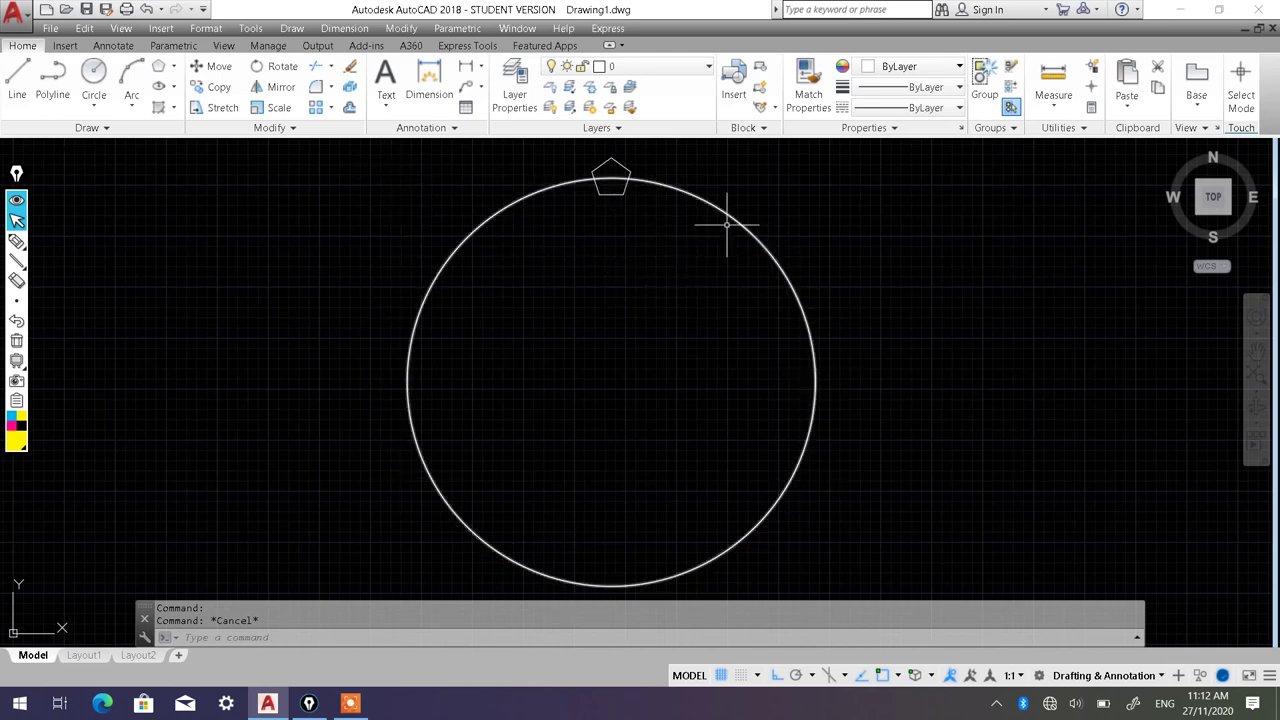
pyautogui.click(333, 110)
pyautogui.click(290, 200)
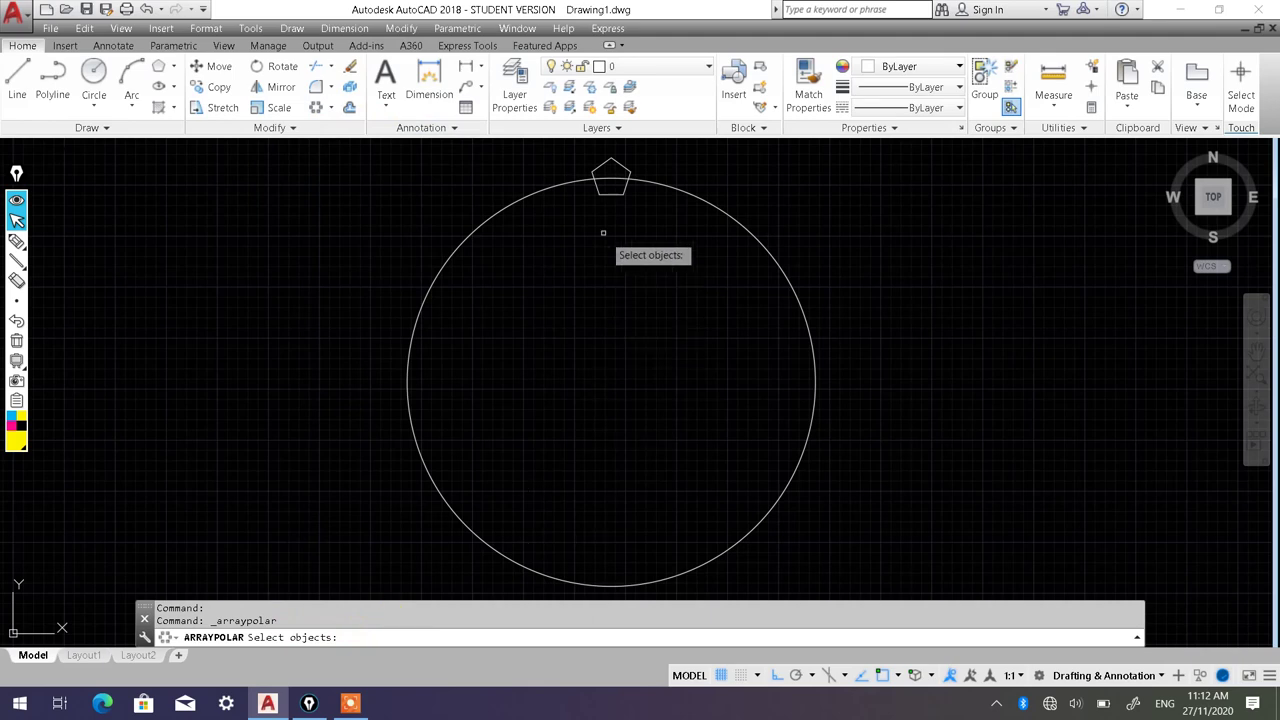
pyautogui.click(610, 193)
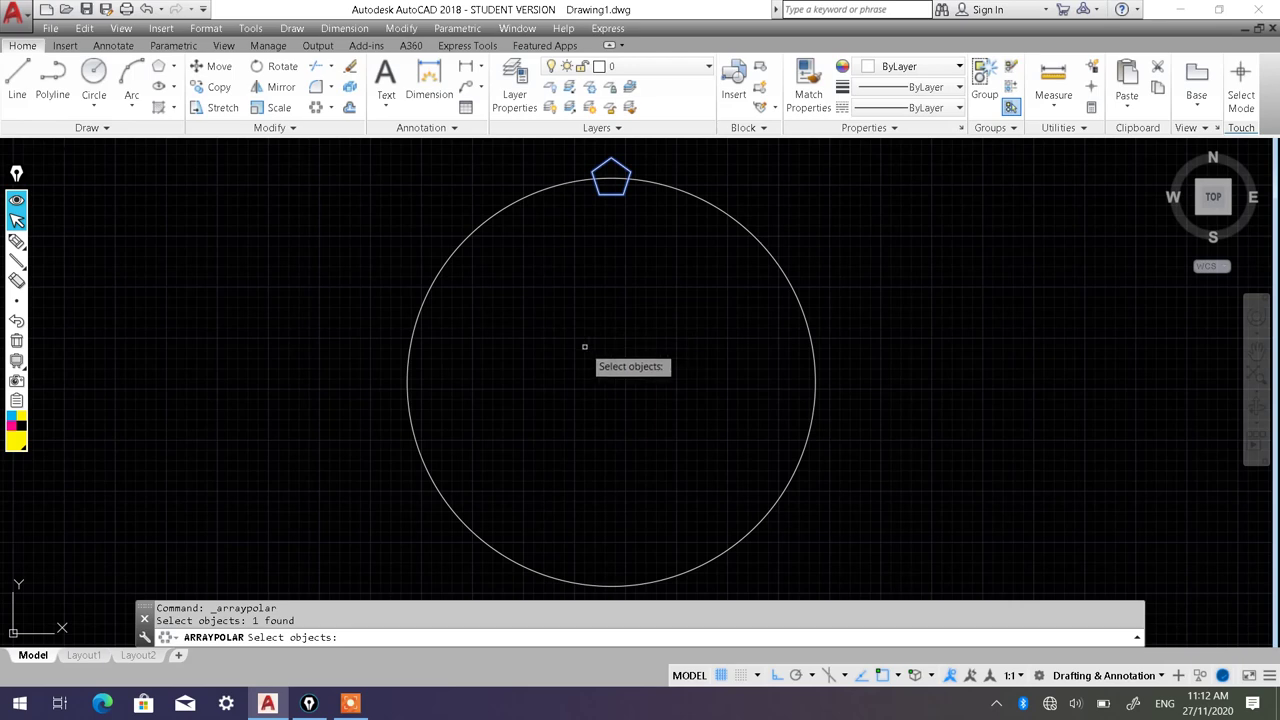
# Step: Use the large circle's centre as the array centre, giving six pentagons 60° apart
pyautogui.press('Return')
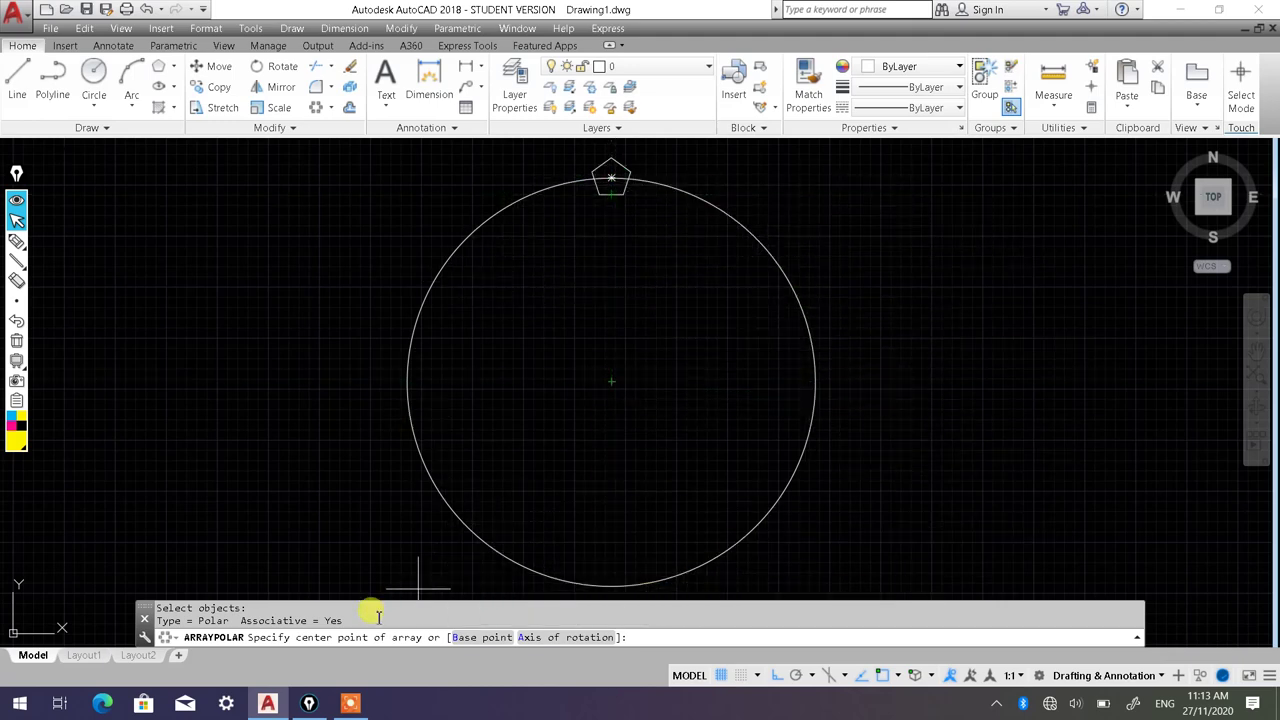
pyautogui.click(611, 381)
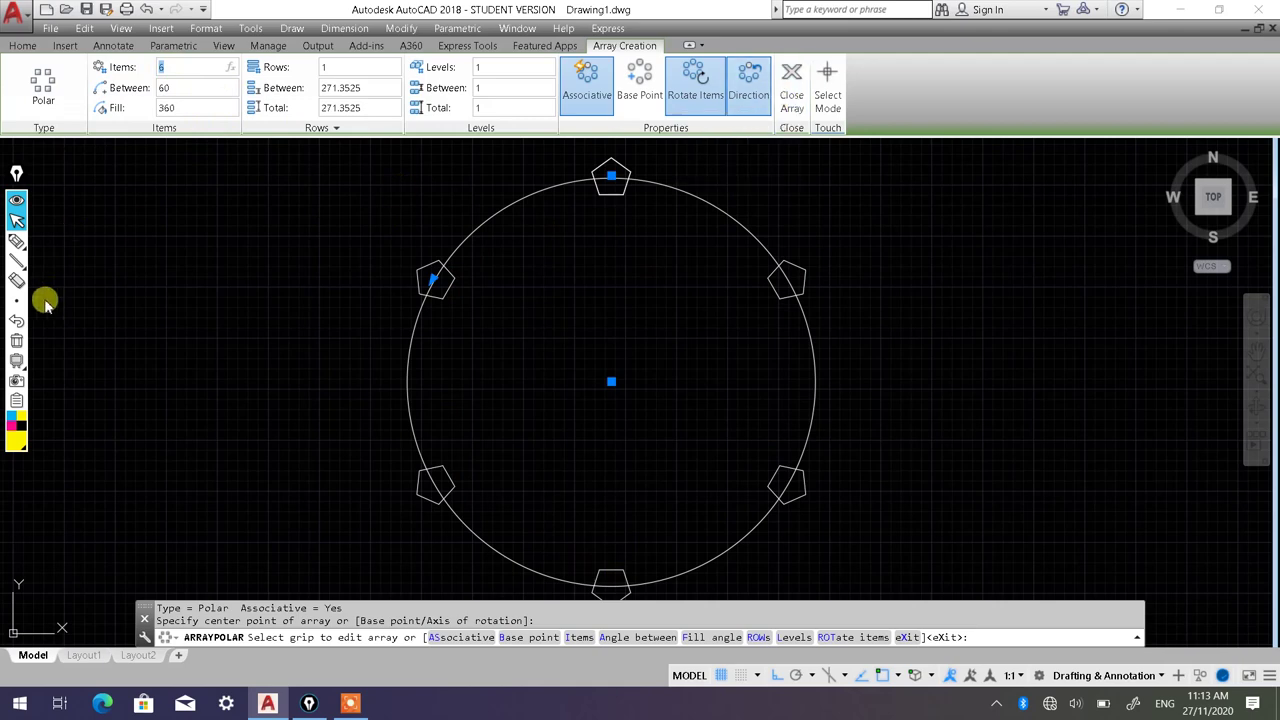
pyautogui.click(16, 241)
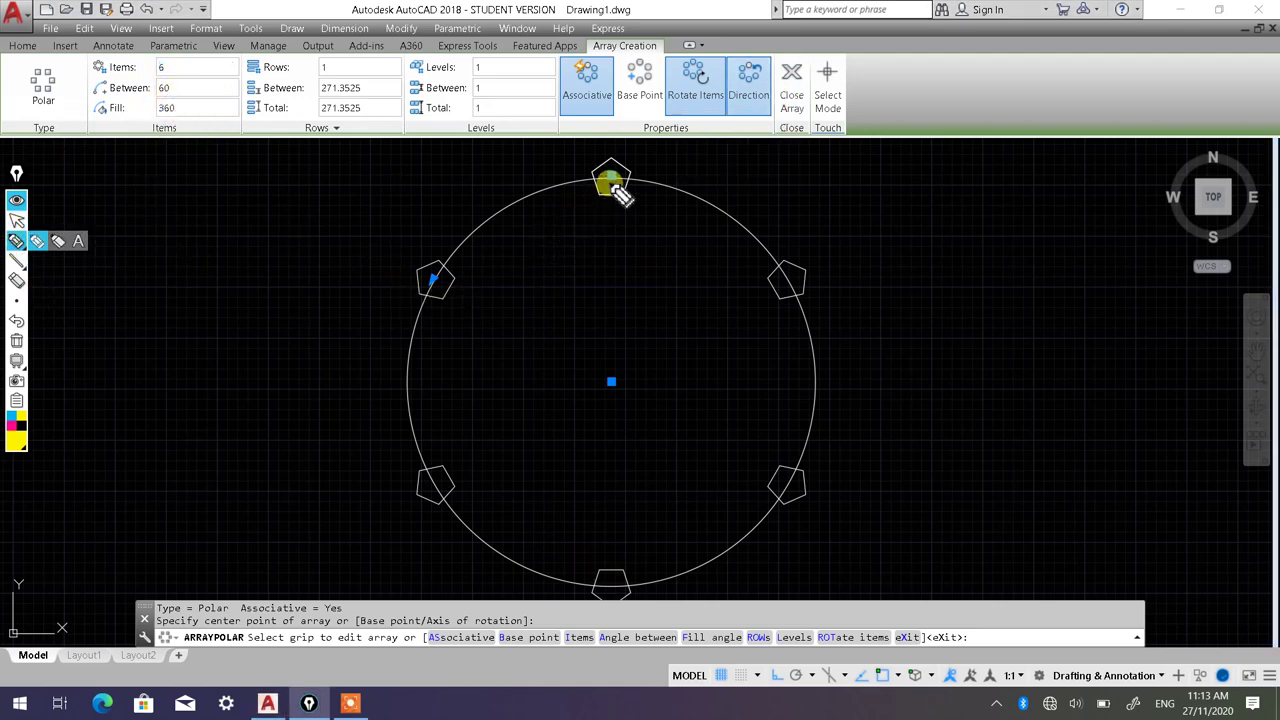
pyautogui.moveTo(611, 176)
pyautogui.mouseDown()
pyautogui.moveTo(618, 266)
pyautogui.moveTo(557, 349)
pyautogui.moveTo(435, 280)
pyautogui.mouseUp()
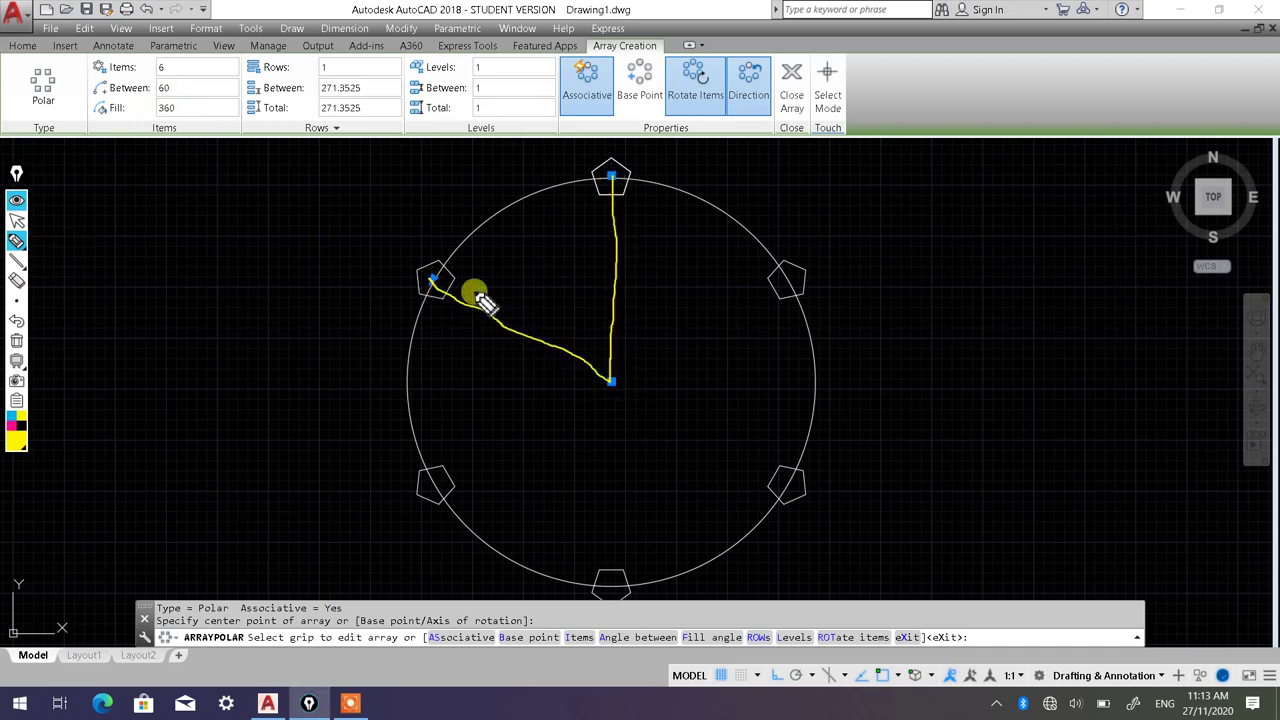
pyautogui.moveTo(614, 300)
pyautogui.mouseDown()
pyautogui.moveTo(557, 318)
pyautogui.moveTo(570, 328)
pyautogui.moveTo(604, 310)
pyautogui.mouseUp()
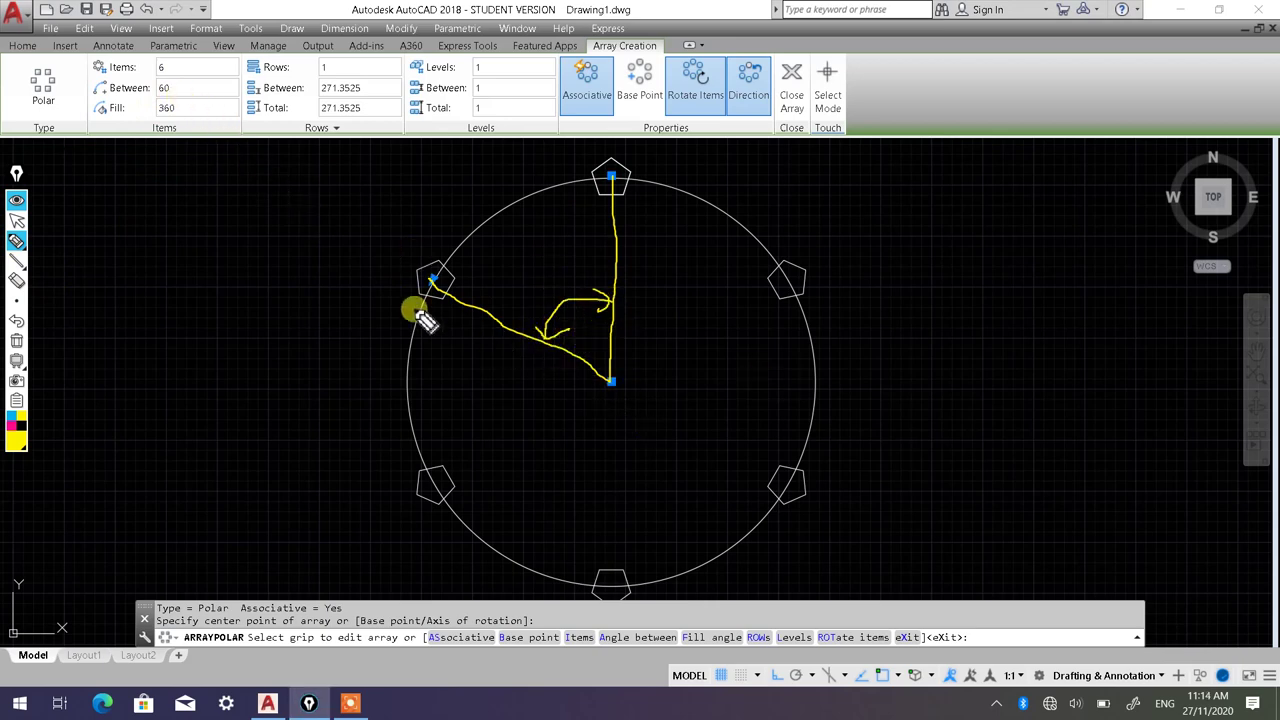
pyautogui.moveTo(611, 382); pyautogui.dragTo(437, 484)
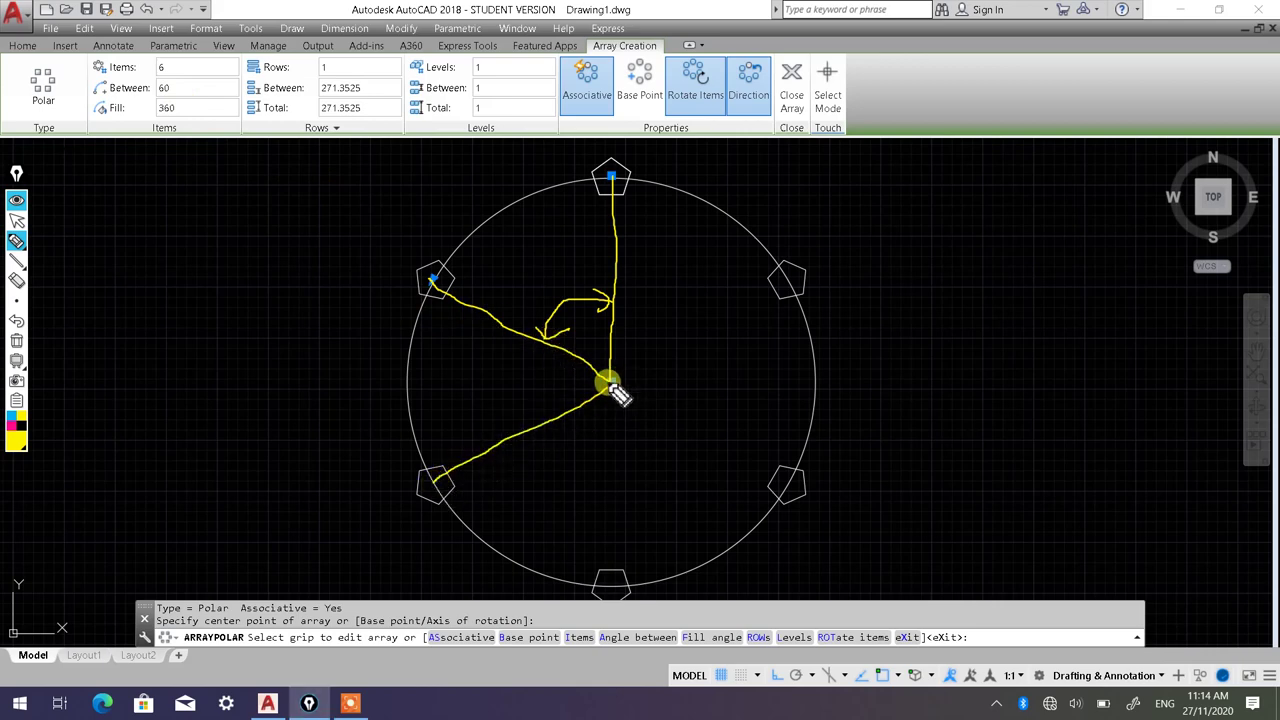
pyautogui.moveTo(611, 382); pyautogui.dragTo(614, 576)
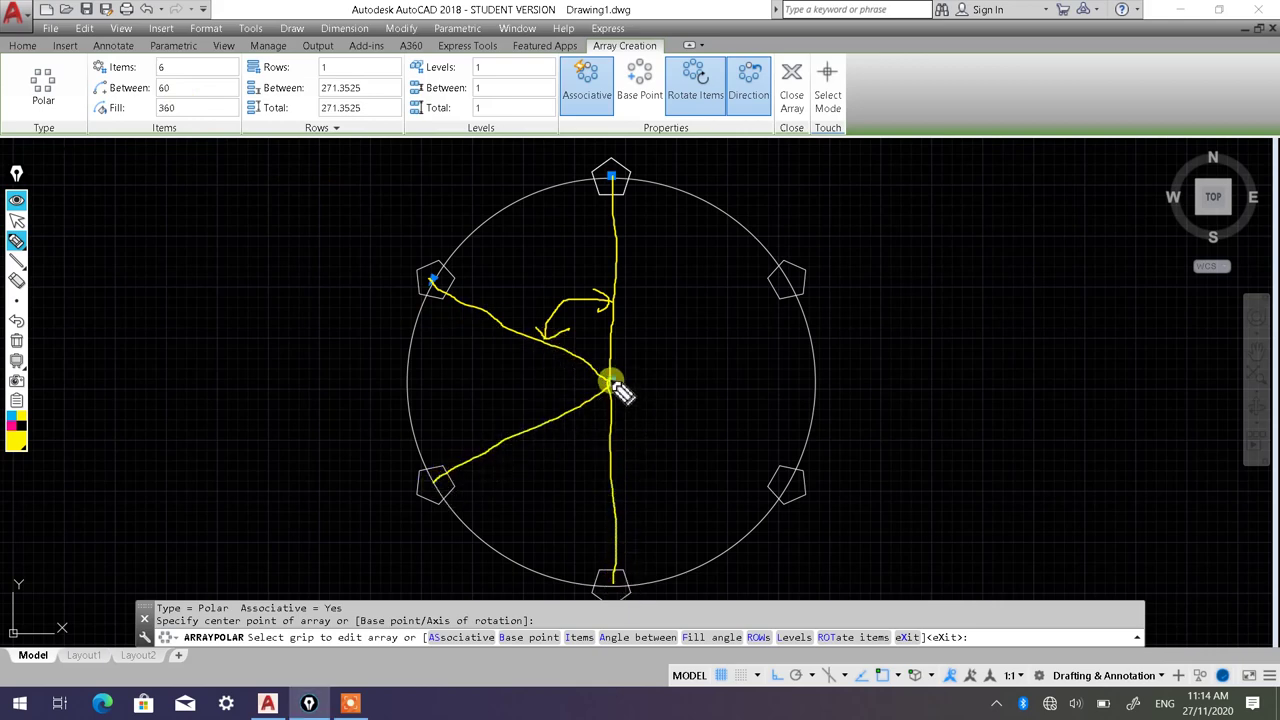
pyautogui.moveTo(611, 382); pyautogui.dragTo(770, 488)
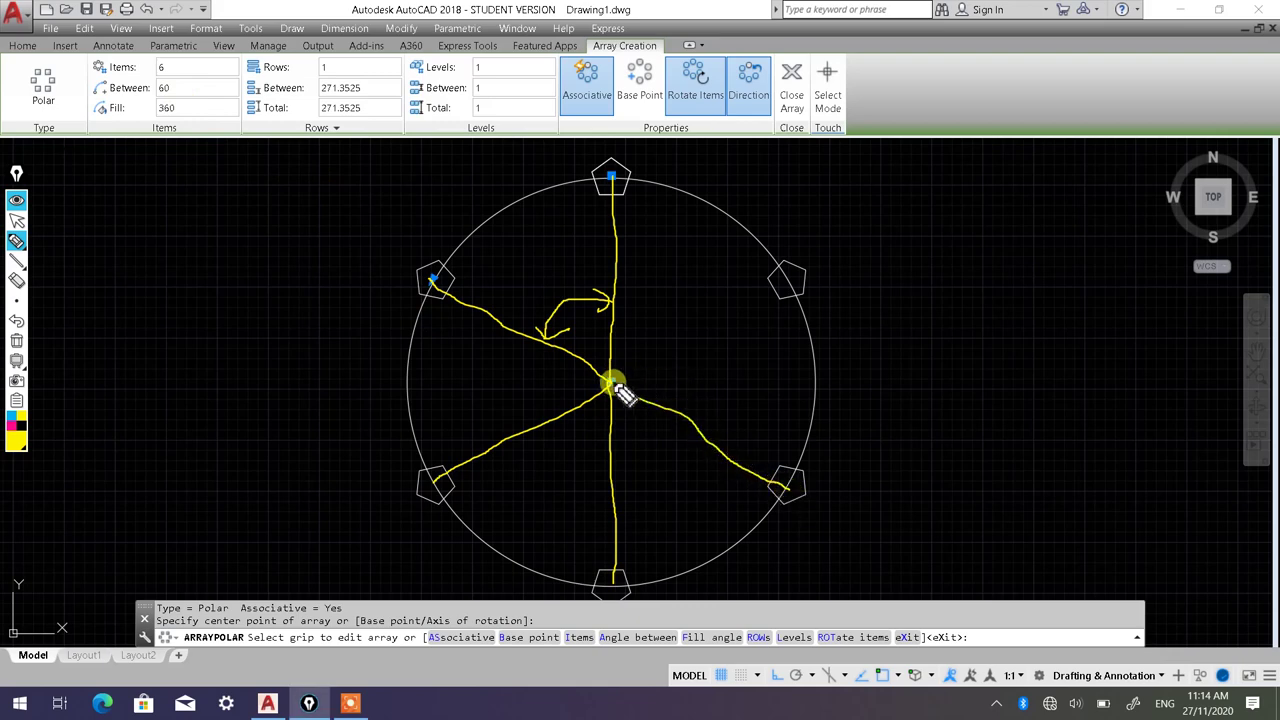
pyautogui.moveTo(611, 382); pyautogui.dragTo(780, 292)
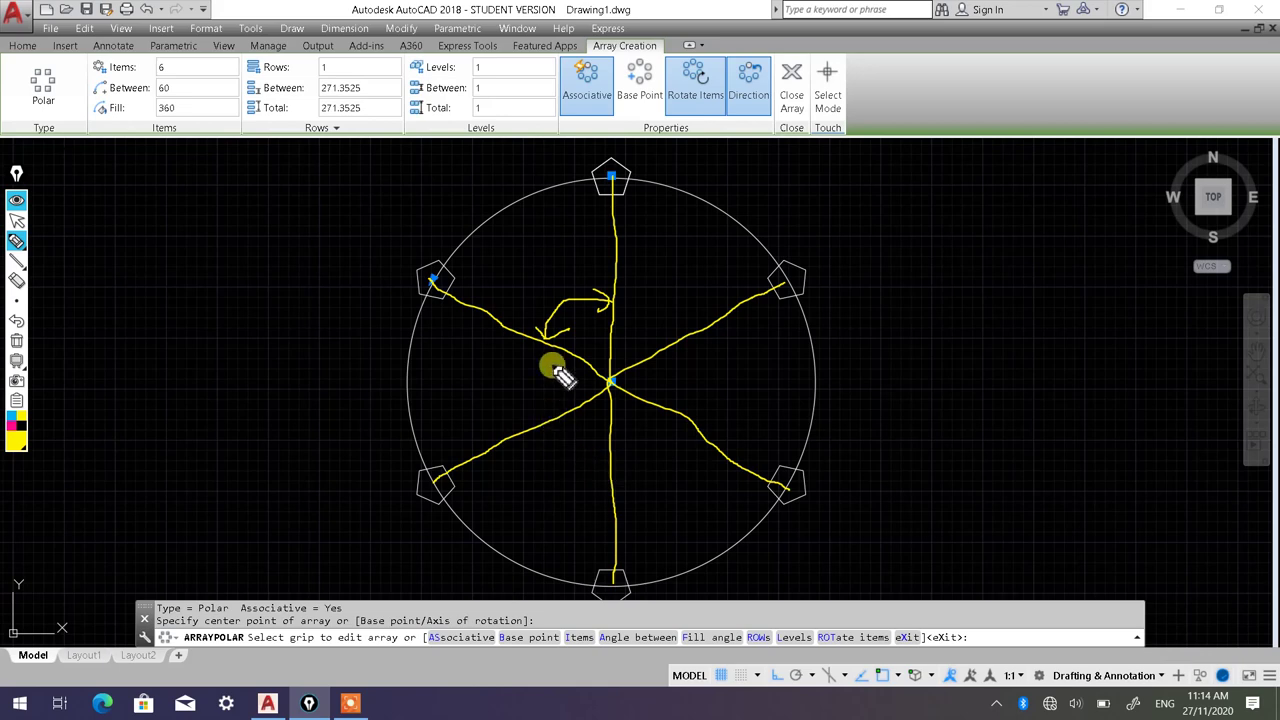
pyautogui.click(16, 340)
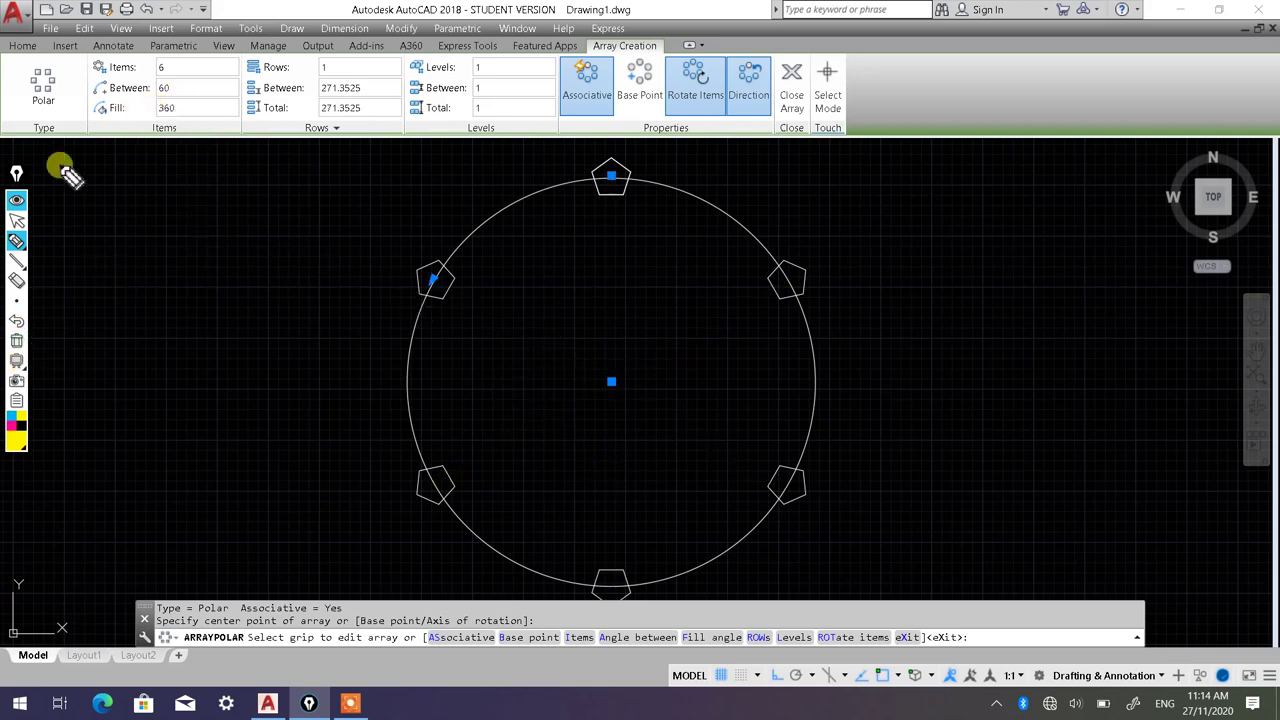
# Step: Set the polar array to 16 pentagons over a 270° fill angle
pyautogui.click(16, 220)
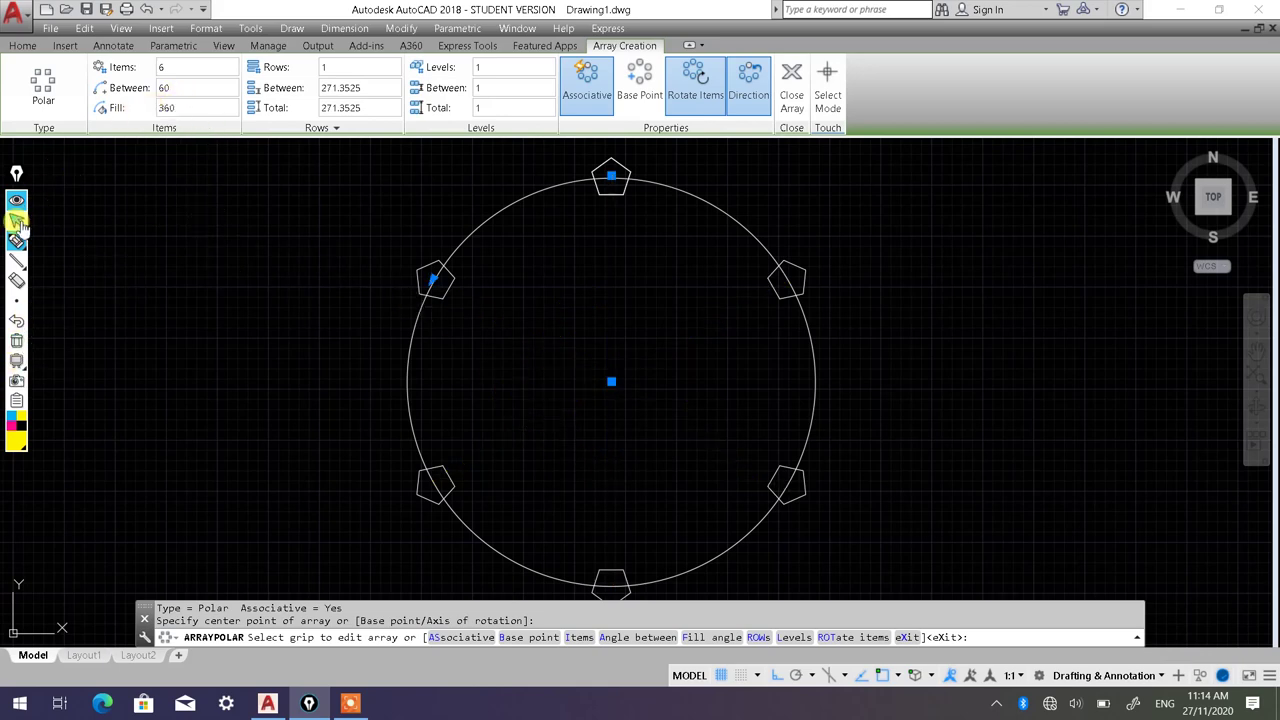
pyautogui.click(166, 67)
pyautogui.write('16')
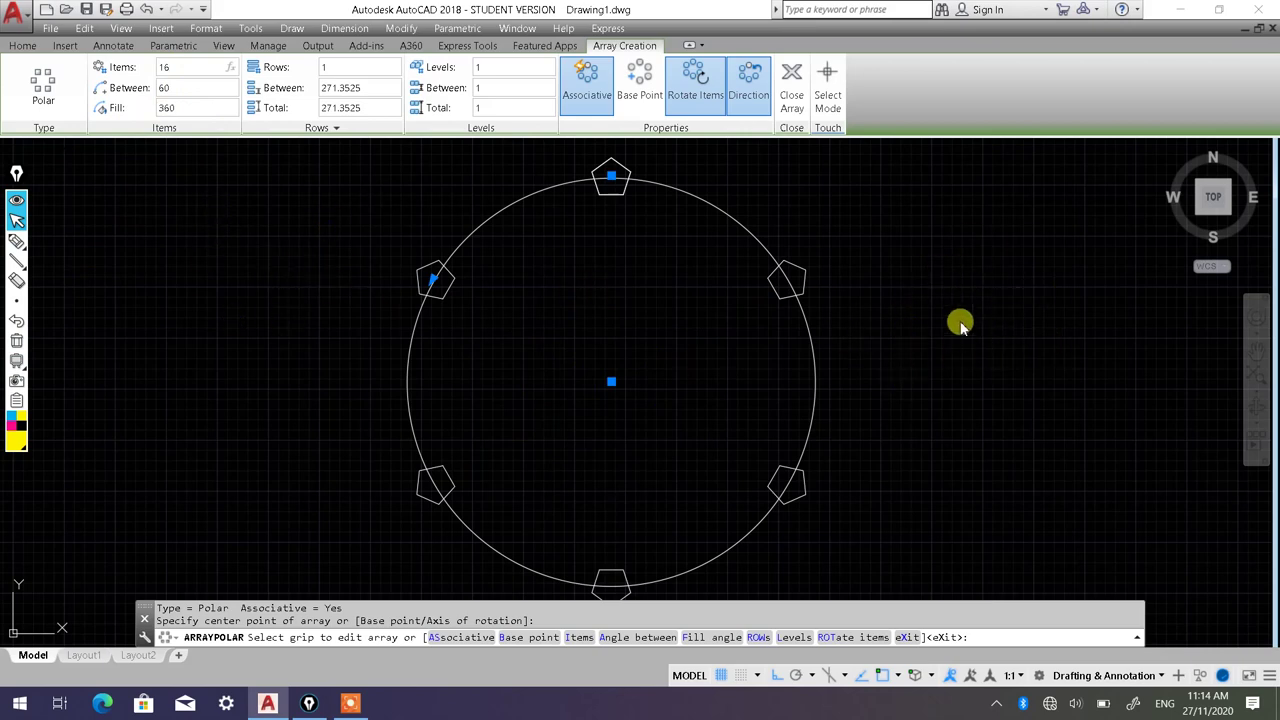
pyautogui.press('Return')
pyautogui.click(178, 86)
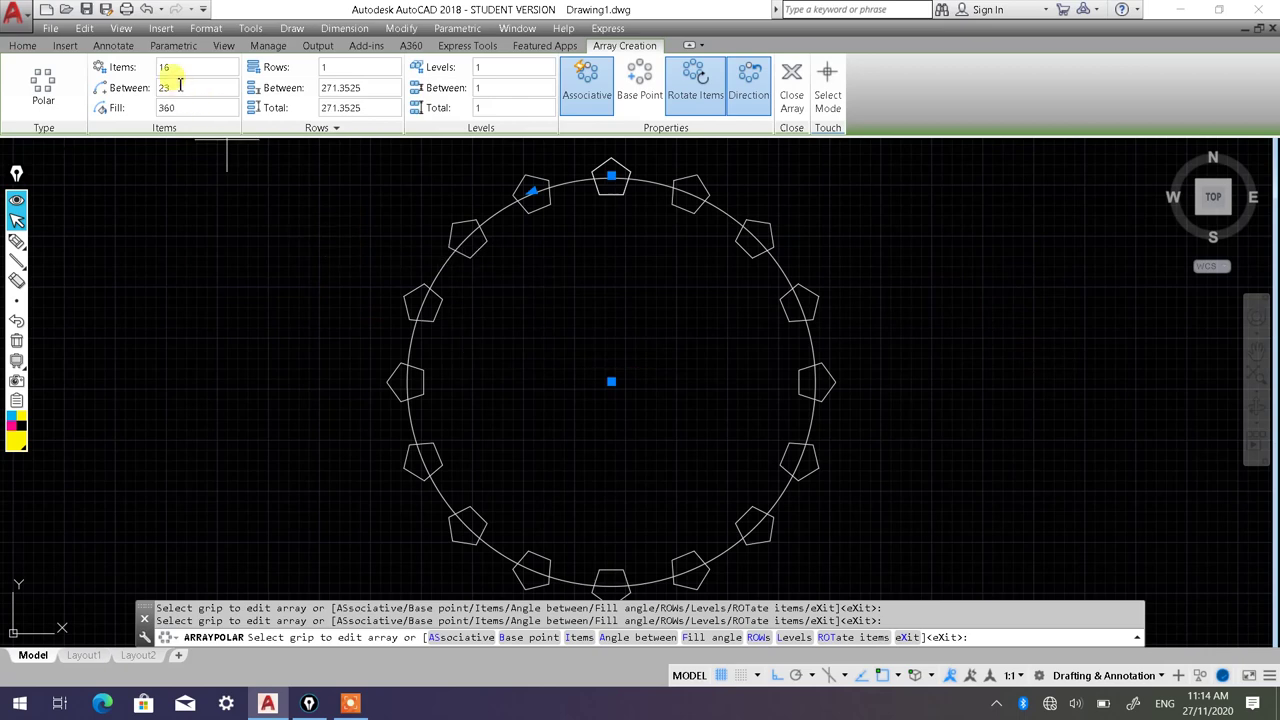
pyautogui.click(172, 107)
pyautogui.write('270')
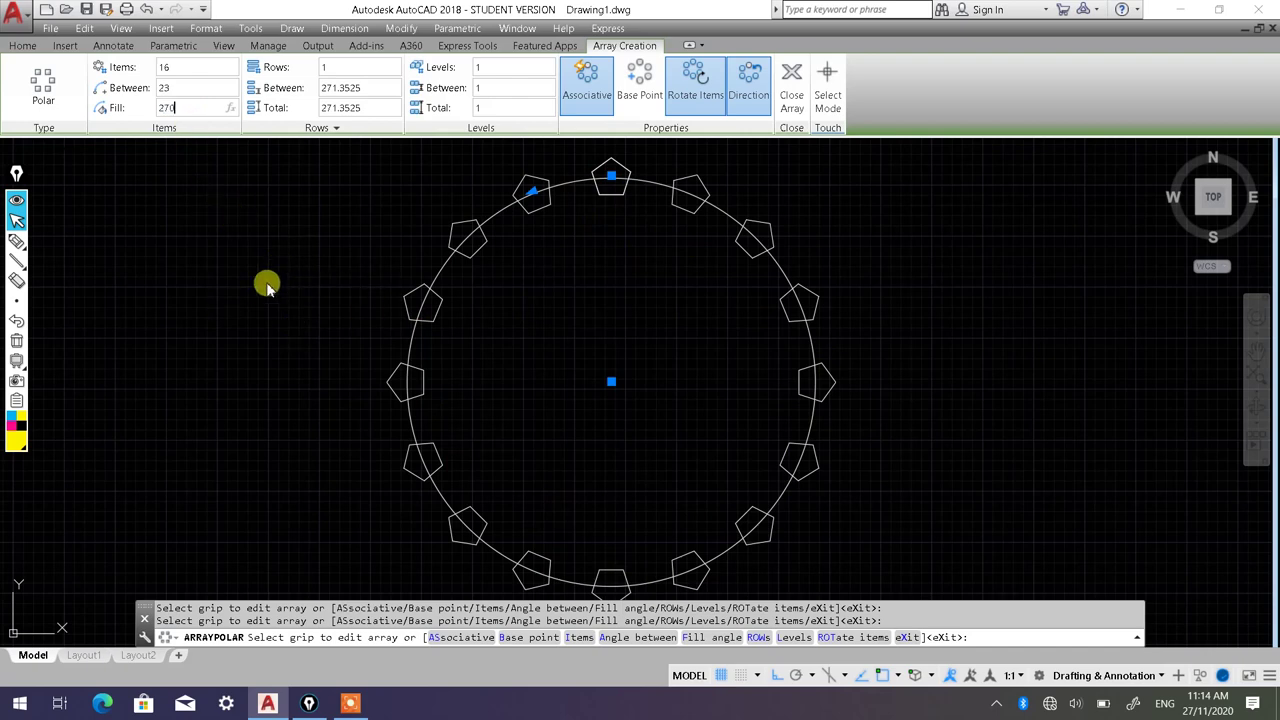
pyautogui.press('Return')
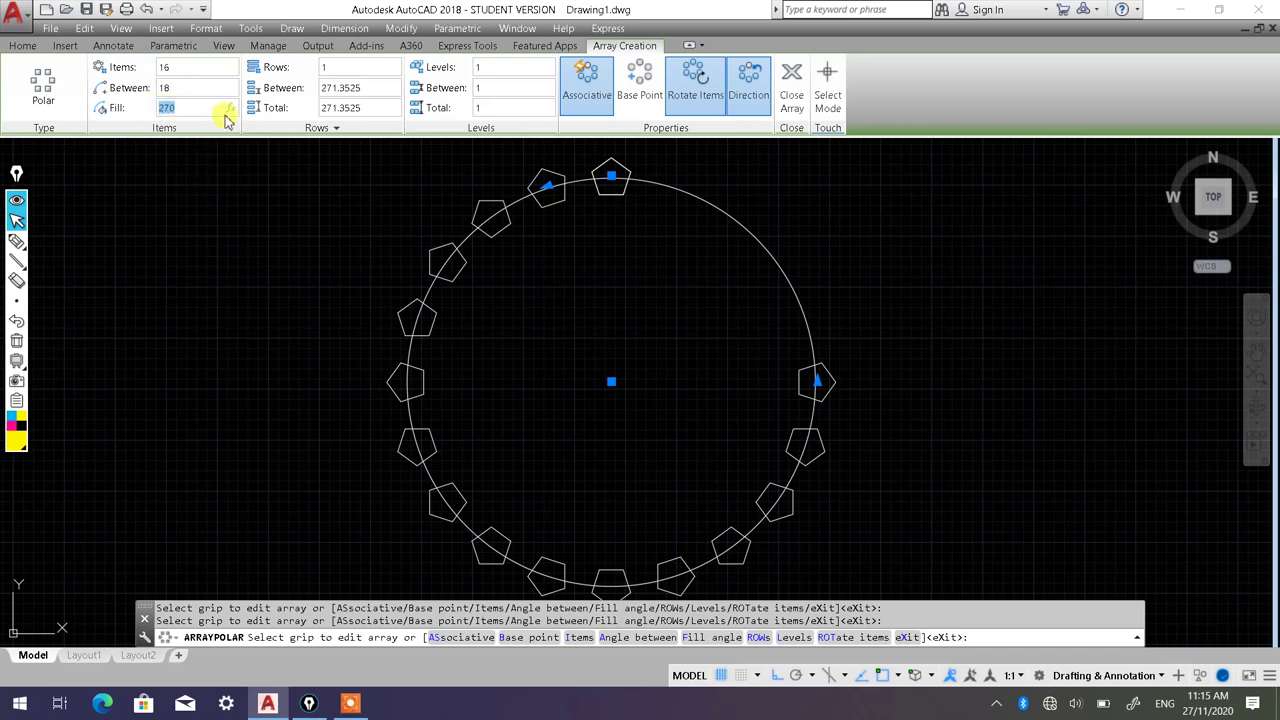
# Step: Change the array to 10 pentagons over a 180° fill and close it
pyautogui.press('Return')
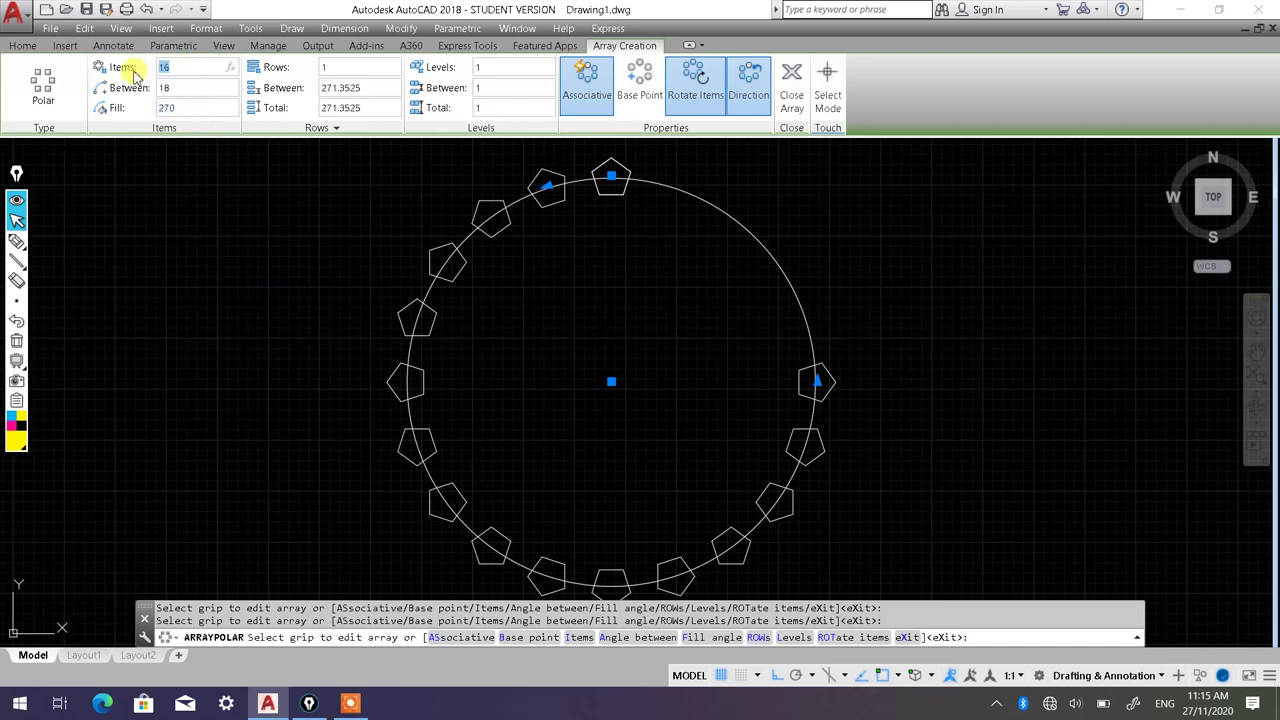
pyautogui.write('10')
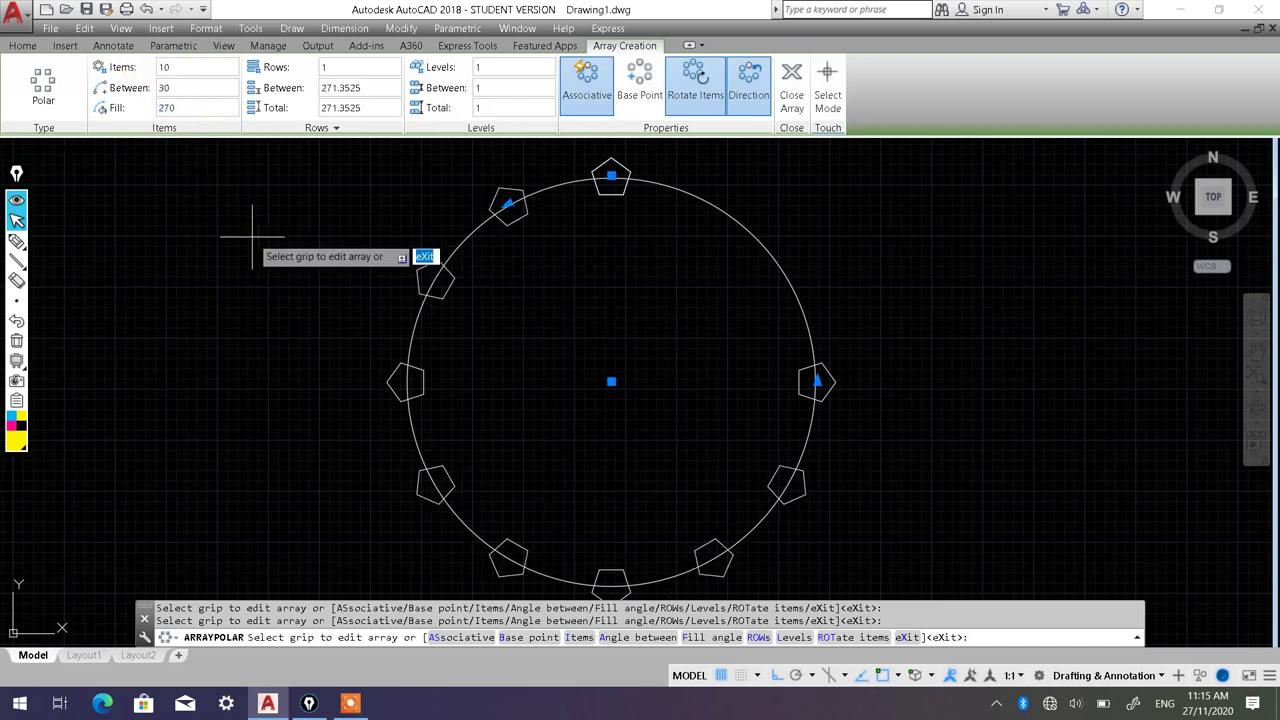
pyautogui.press('Return')
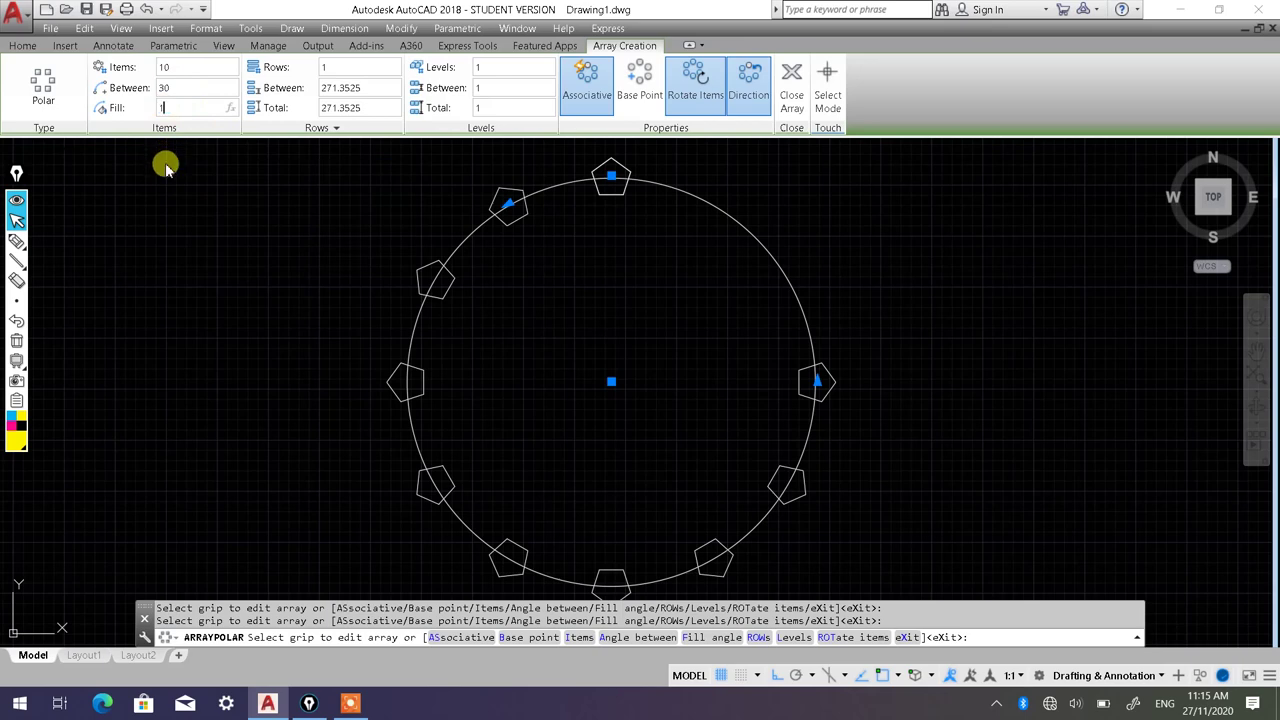
pyautogui.write('80')
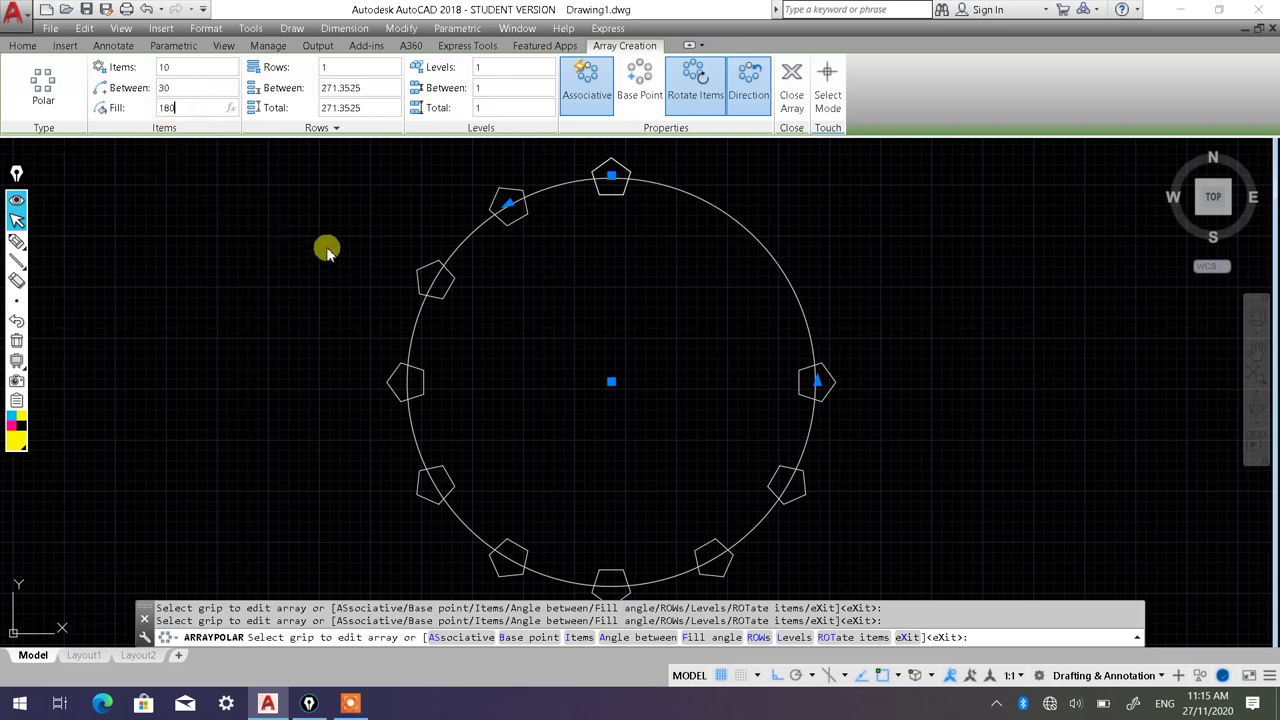
pyautogui.press('Return')
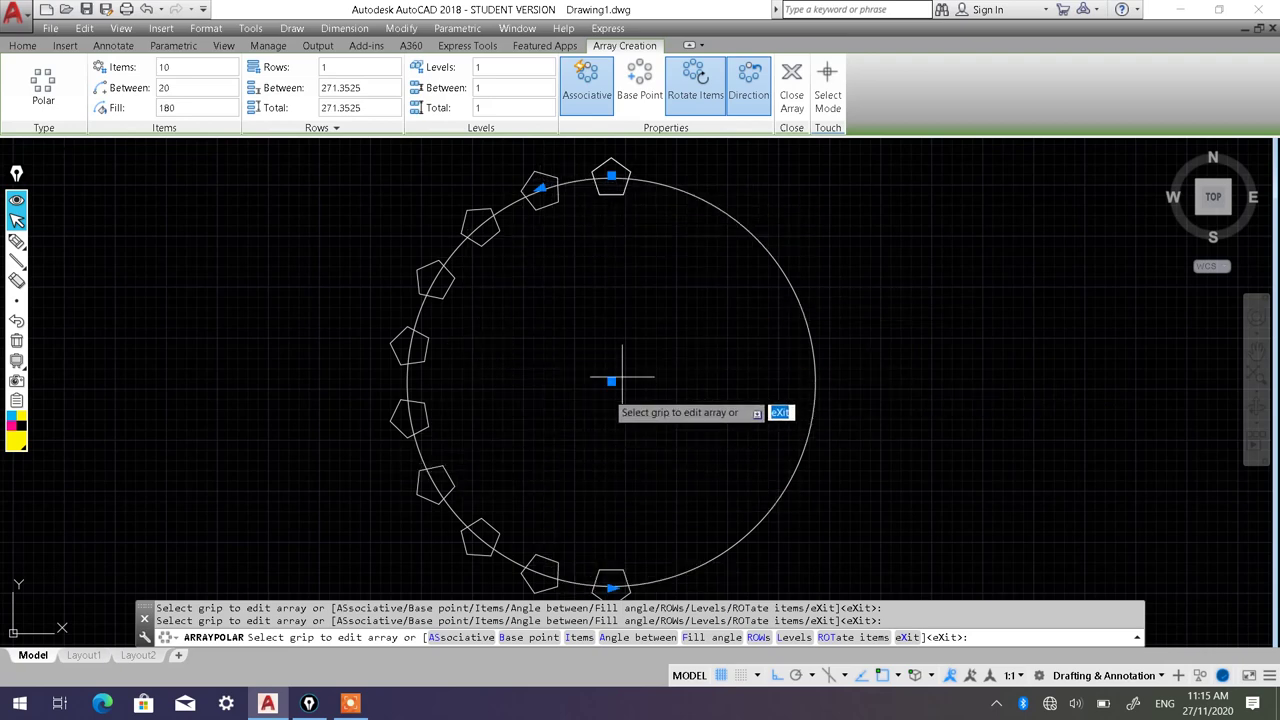
pyautogui.click(792, 95)
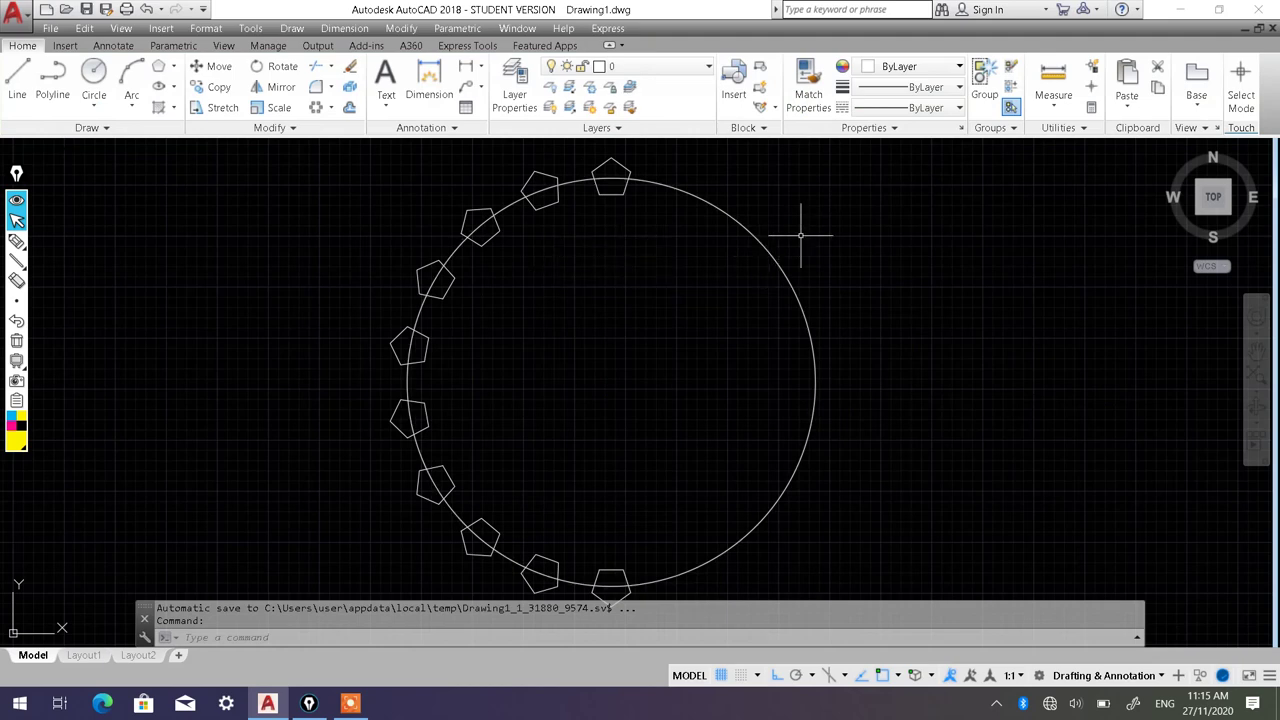
# Step: Erase the radius-1000 guide circle and select the pentagon array
pyautogui.click(828, 248)
pyautogui.click(727, 279)
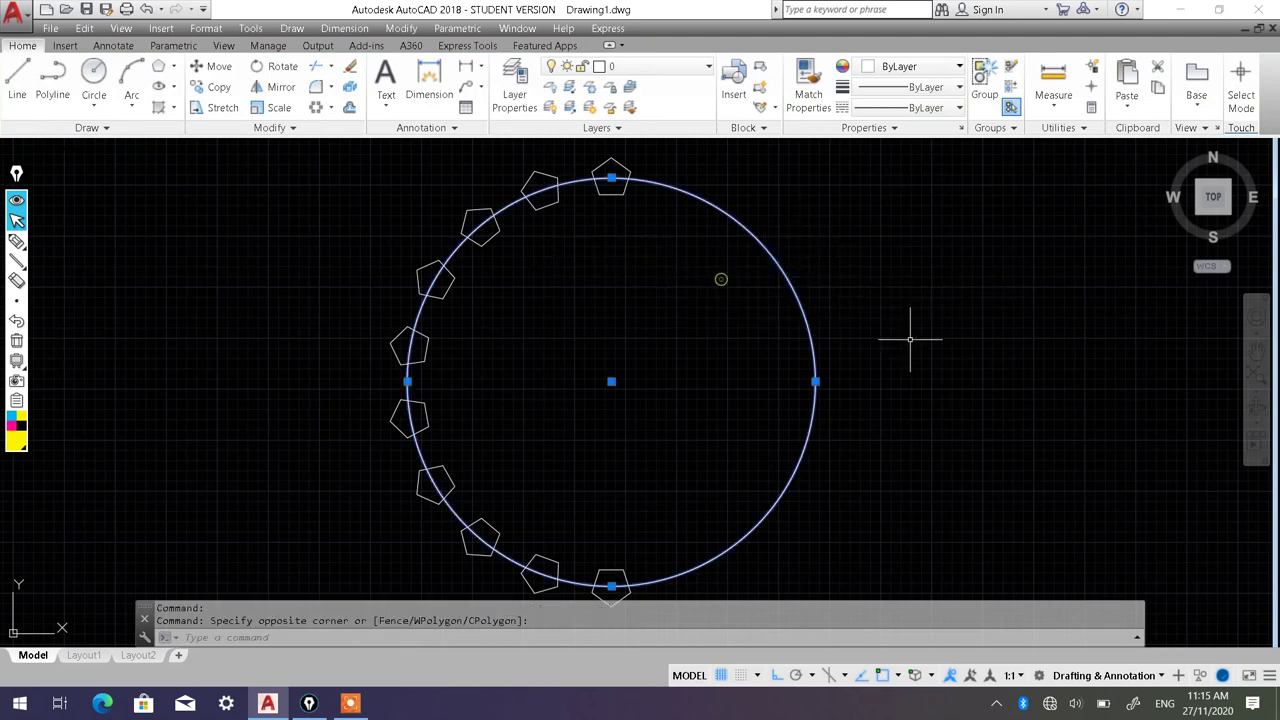
pyautogui.press('Delete')
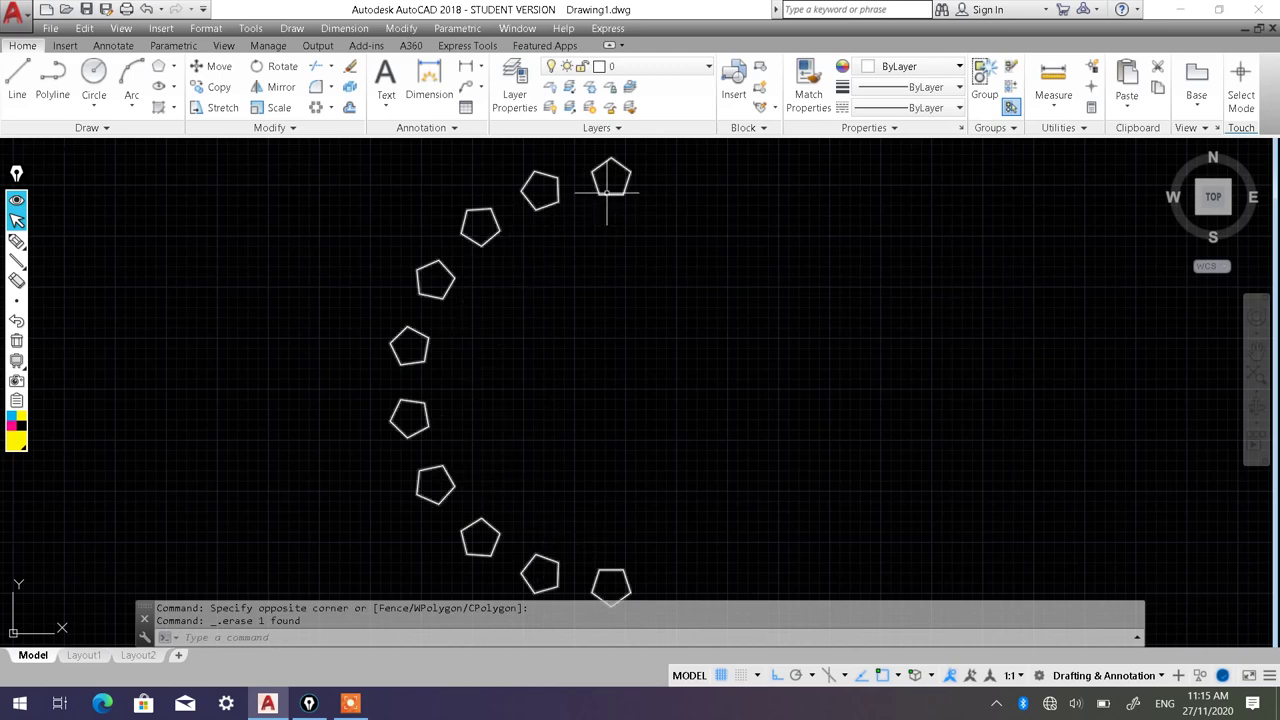
pyautogui.click(607, 193)
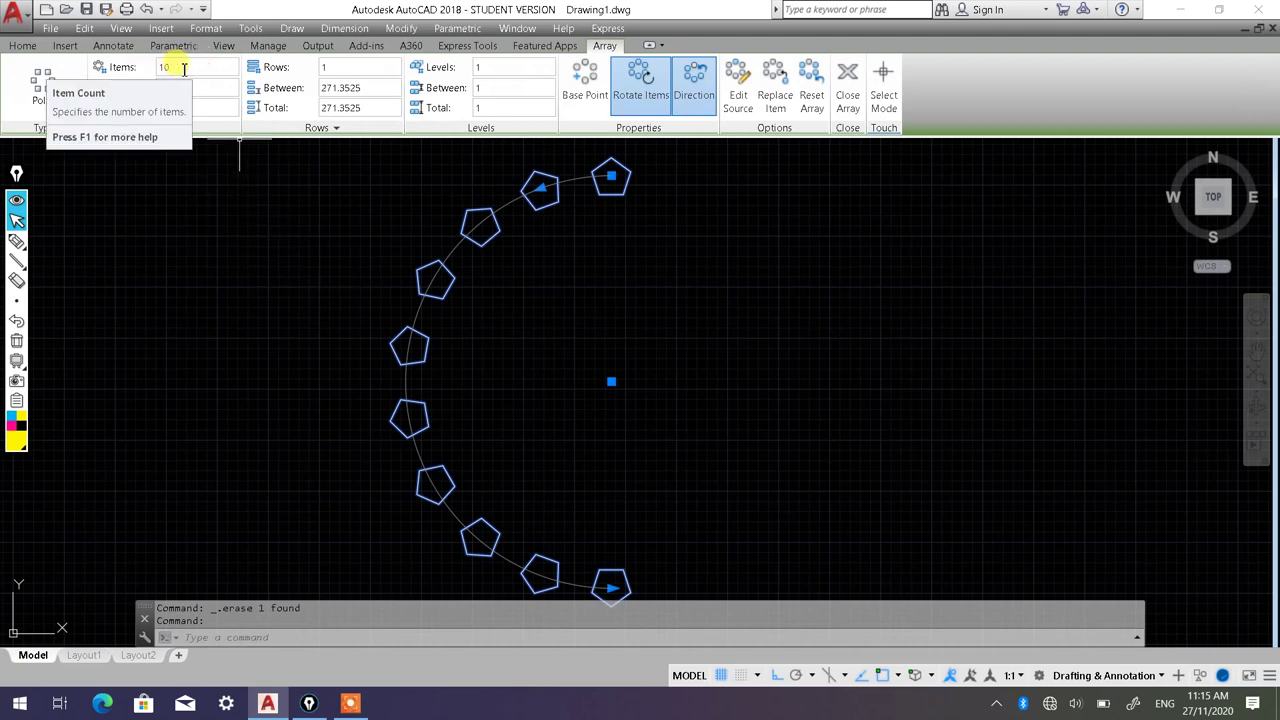
# Step: Set the pentagon array's item count to 16
pyautogui.click(186, 68)
pyautogui.write('1')
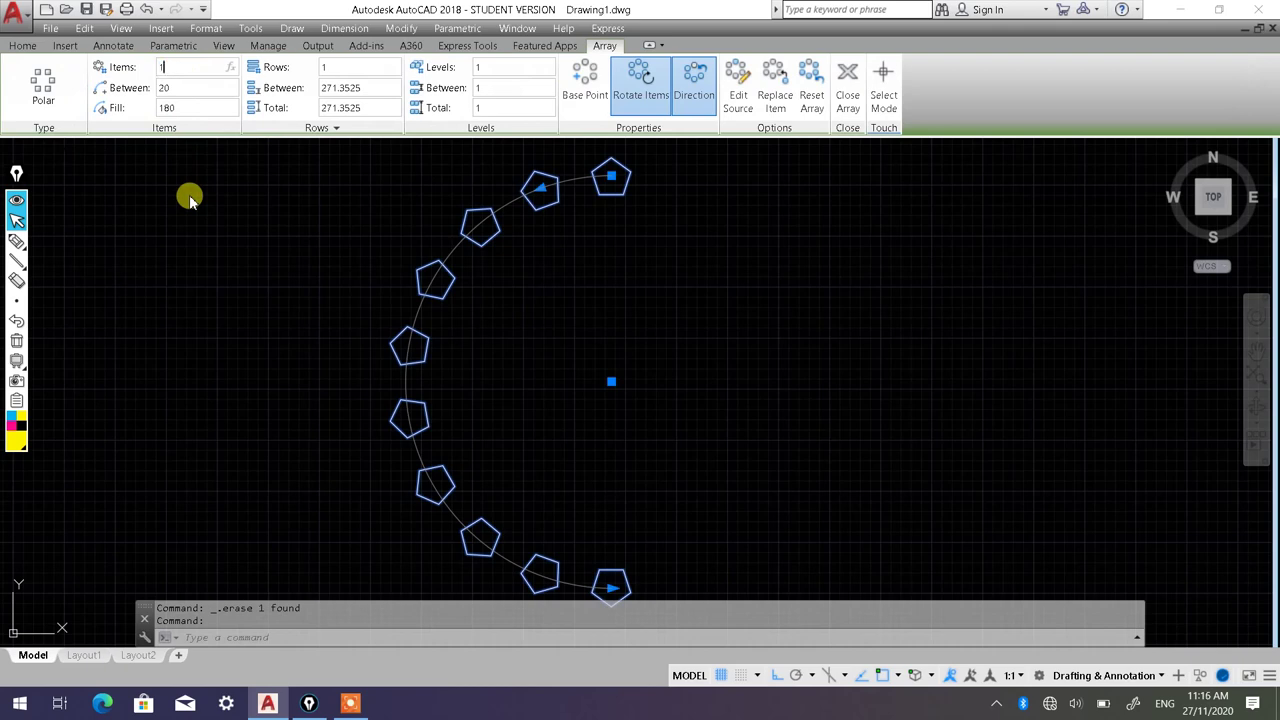
pyautogui.write('6')
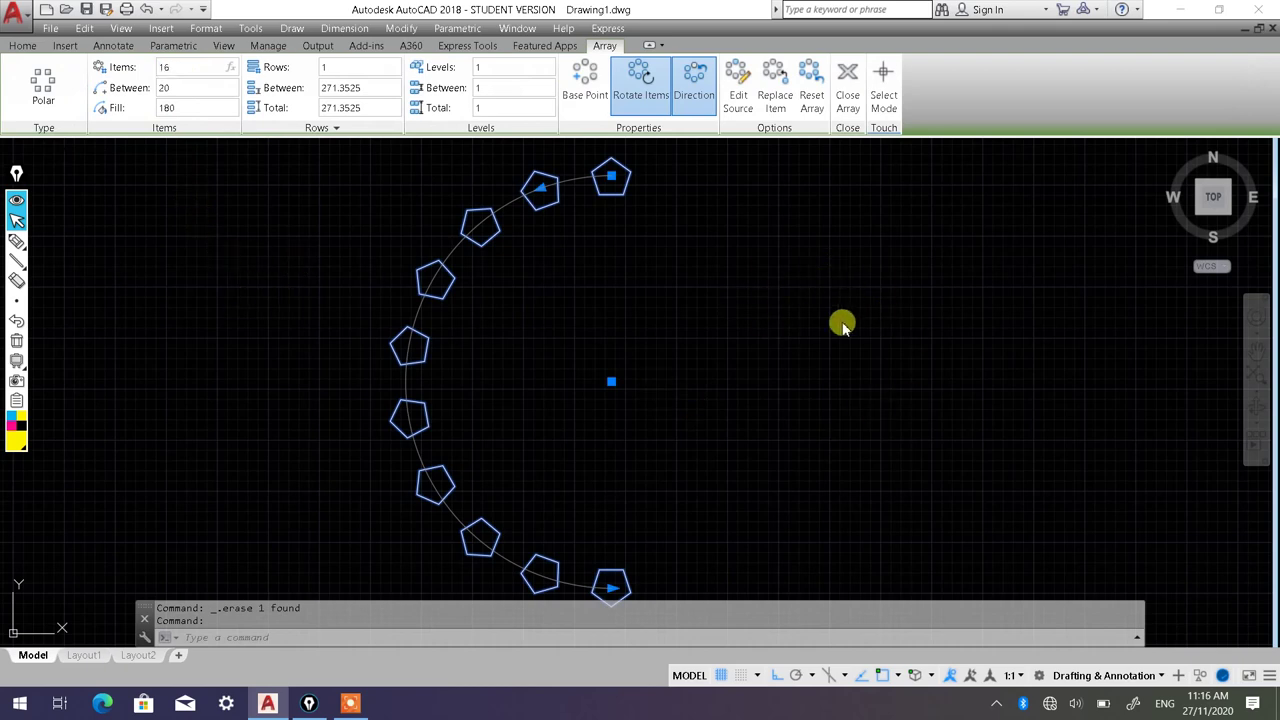
pyautogui.click(862, 380)
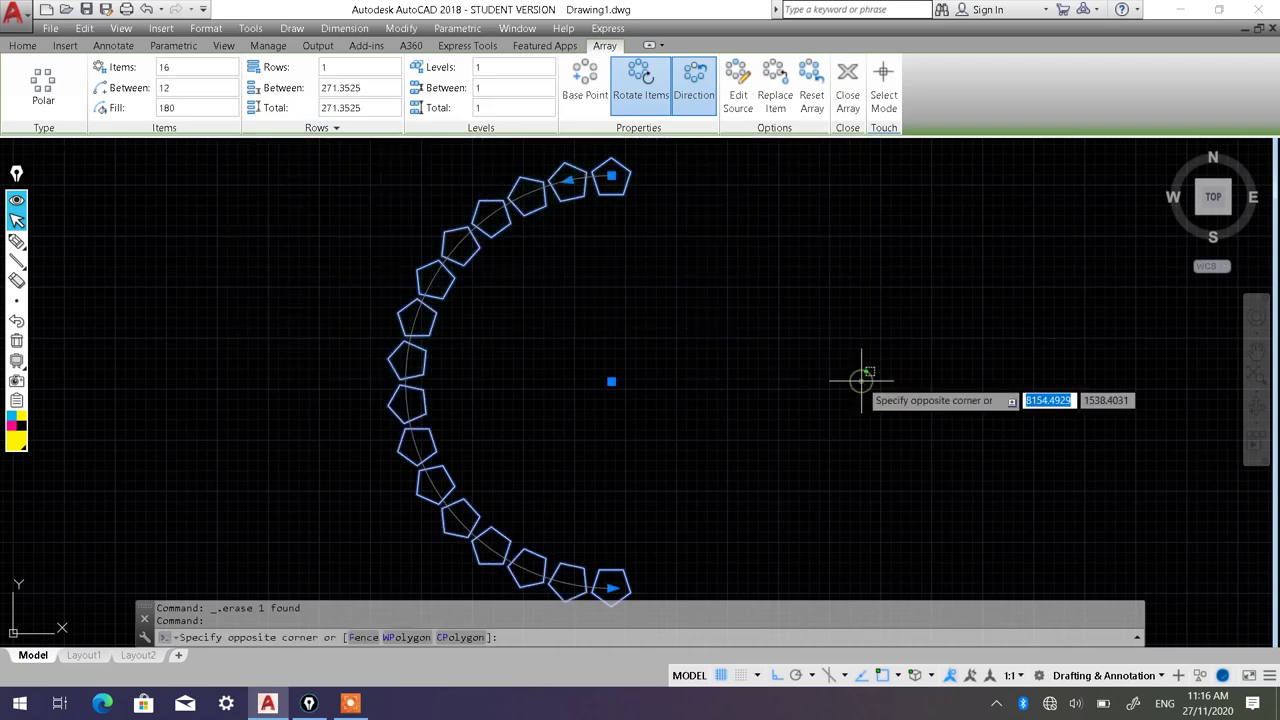
pyautogui.click(651, 286)
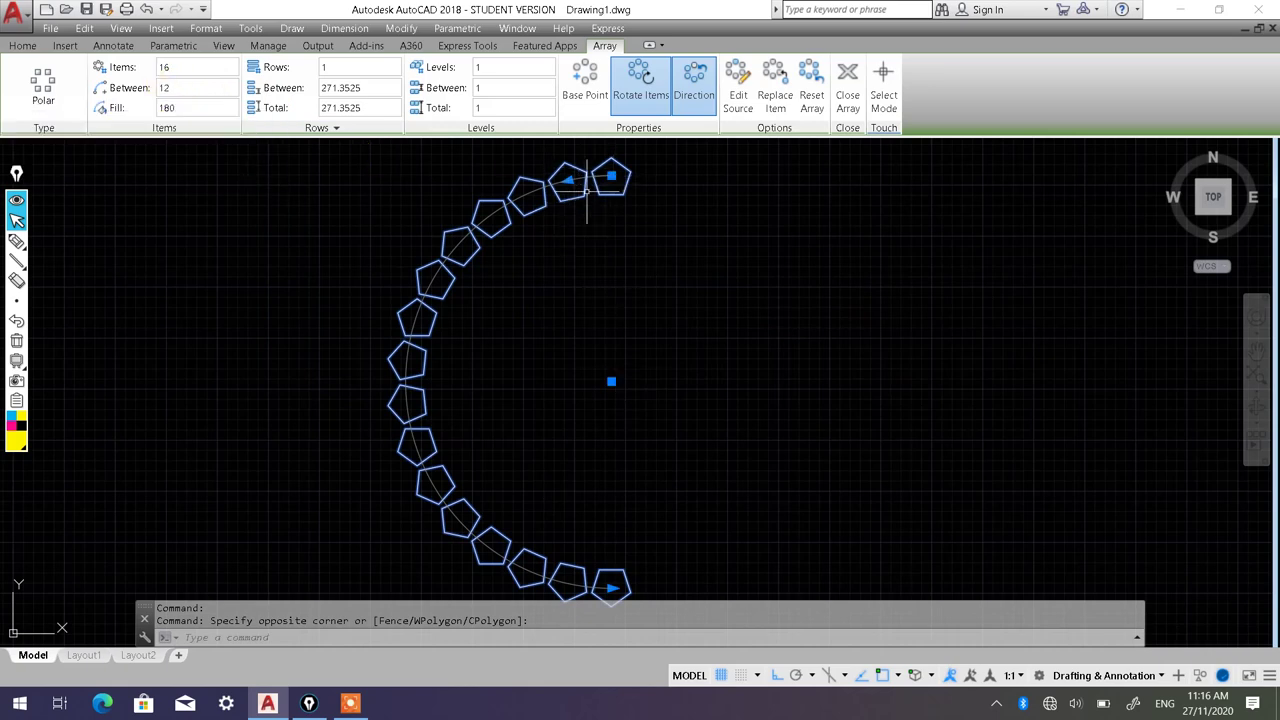
# Step: Set the fill angle to 360° to complete the ring and close the array
pyautogui.click(178, 67)
pyautogui.click(193, 100)
pyautogui.click(193, 108)
pyautogui.write('360')
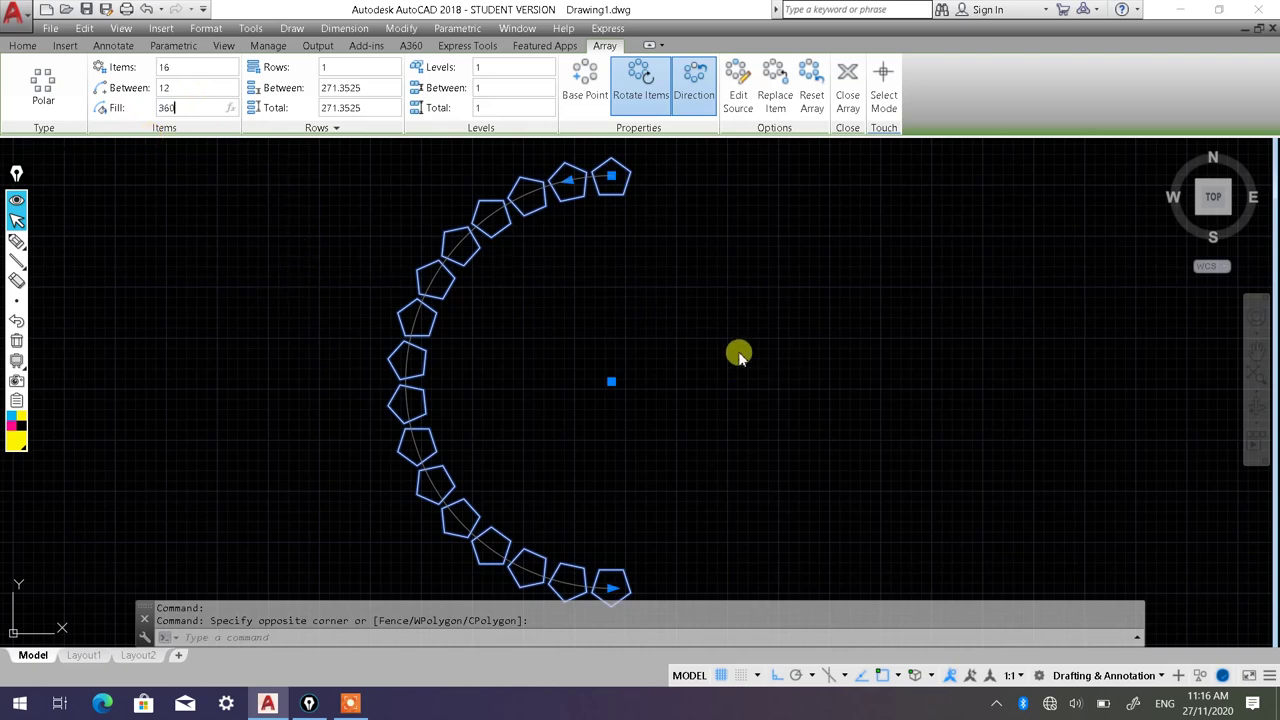
pyautogui.click(882, 340)
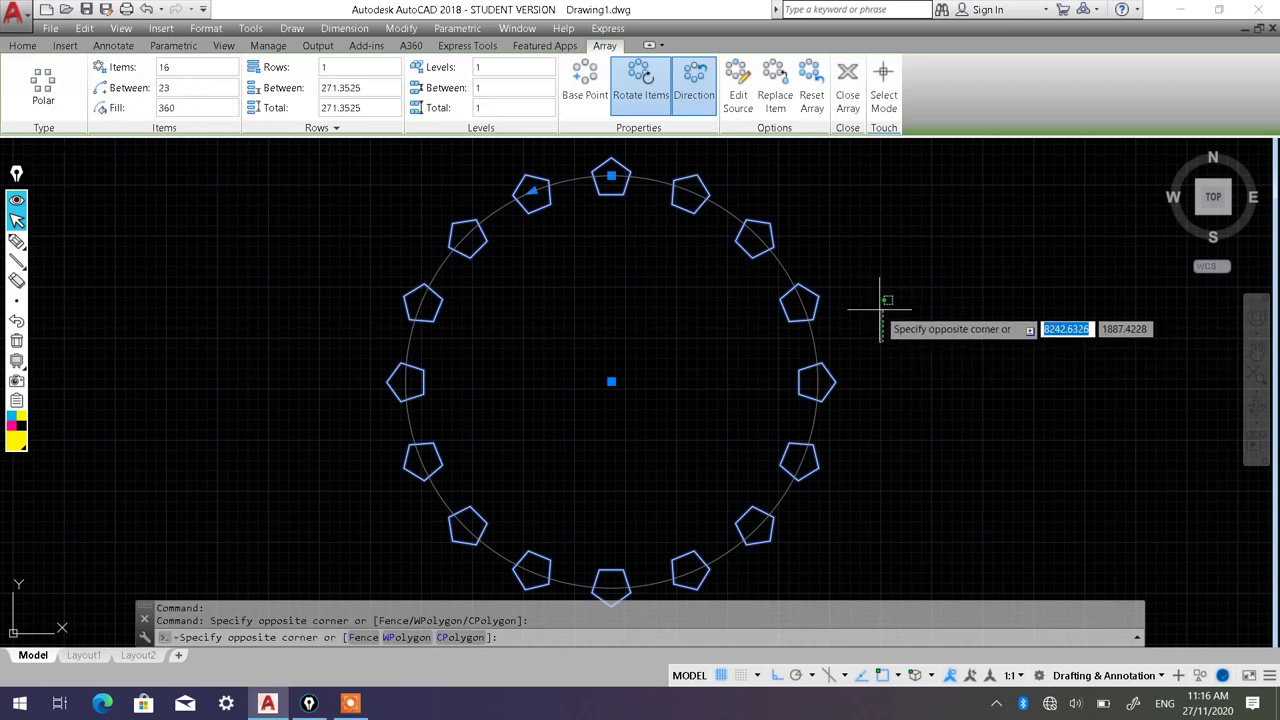
pyautogui.click(885, 214)
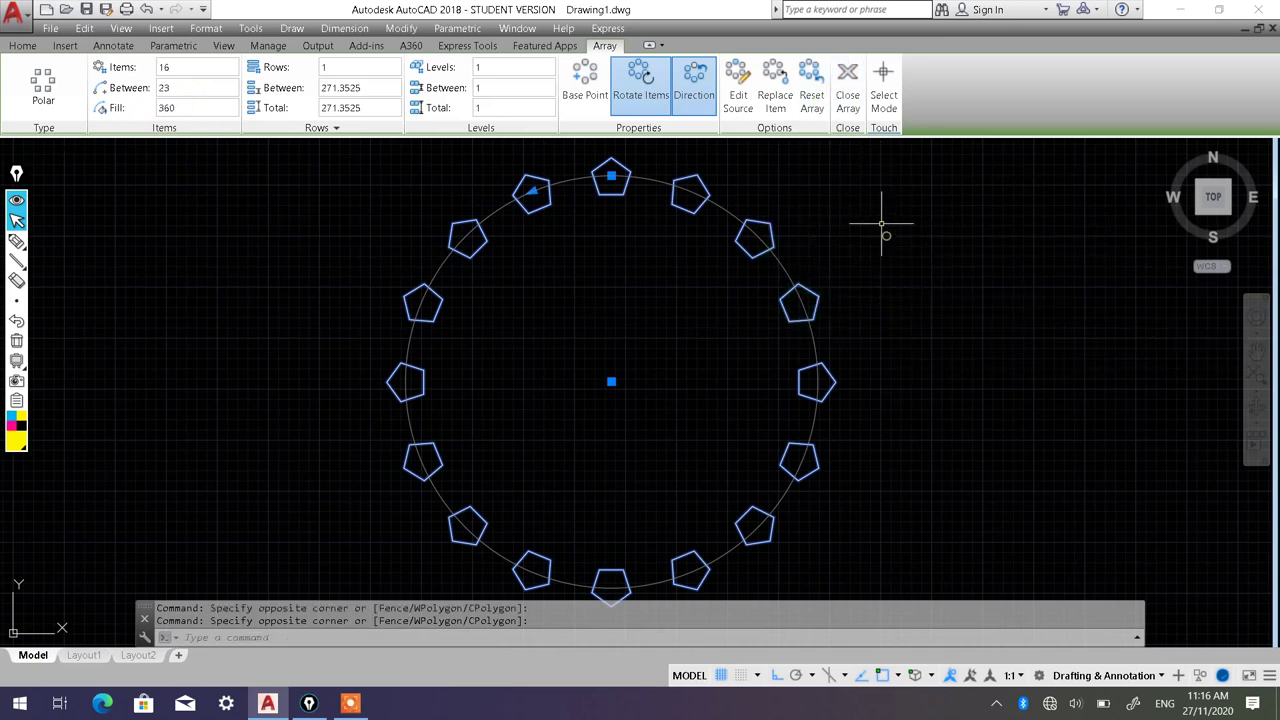
pyautogui.click(849, 86)
pyautogui.scroll(-2, 867, 451)
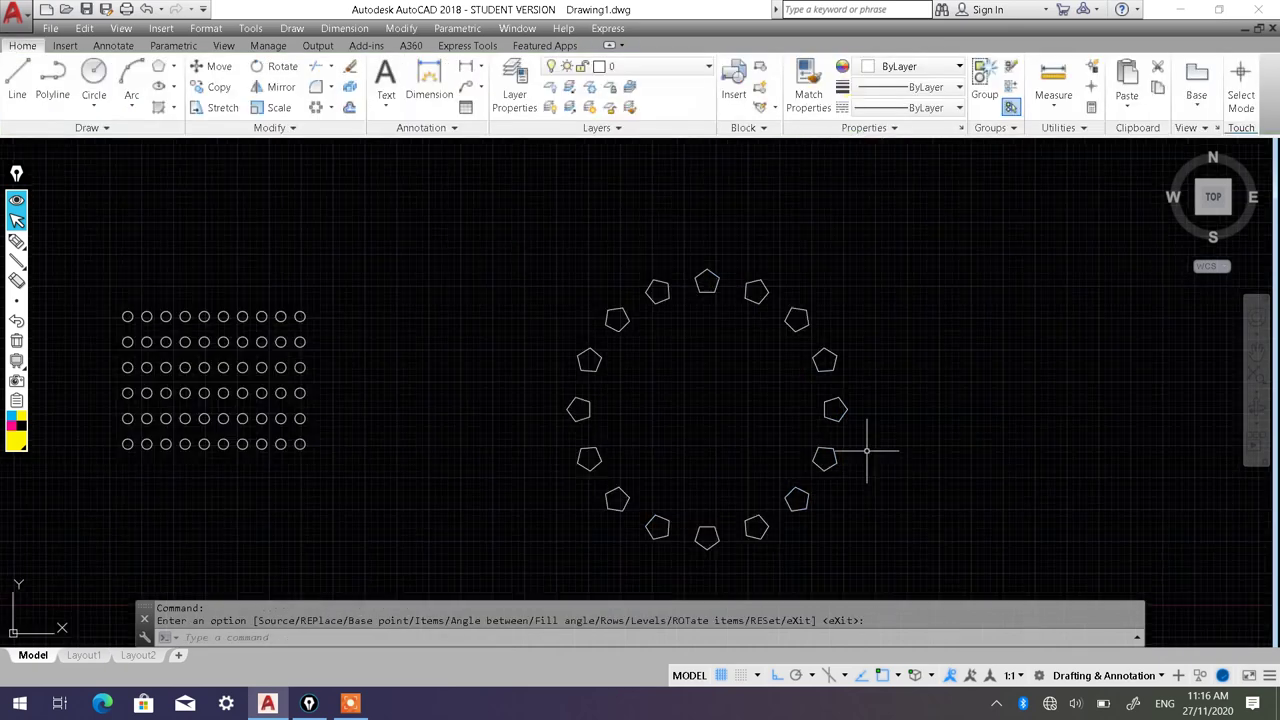
pyautogui.moveTo(835, 409); pyautogui.dragTo(708, 371, button='middle')
pyautogui.moveTo(828, 357); pyautogui.dragTo(634, 357, button='middle')
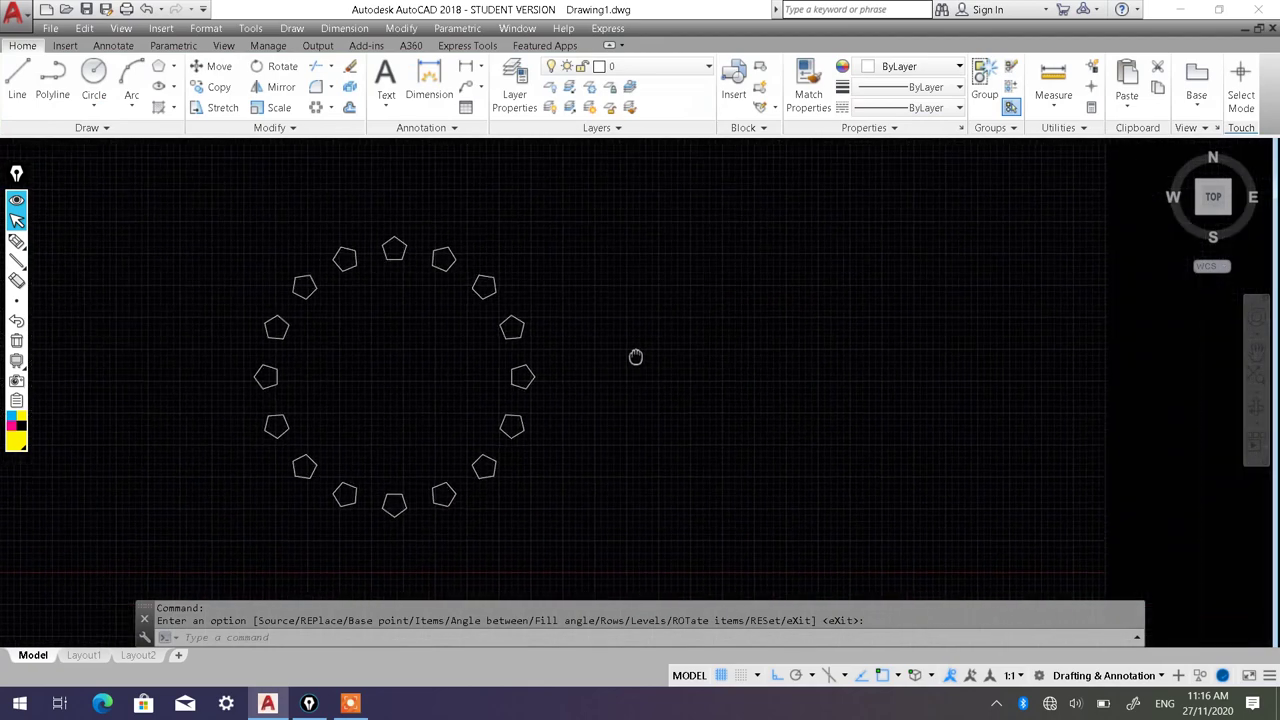
pyautogui.moveTo(750, 342); pyautogui.dragTo(651, 343, button='middle')
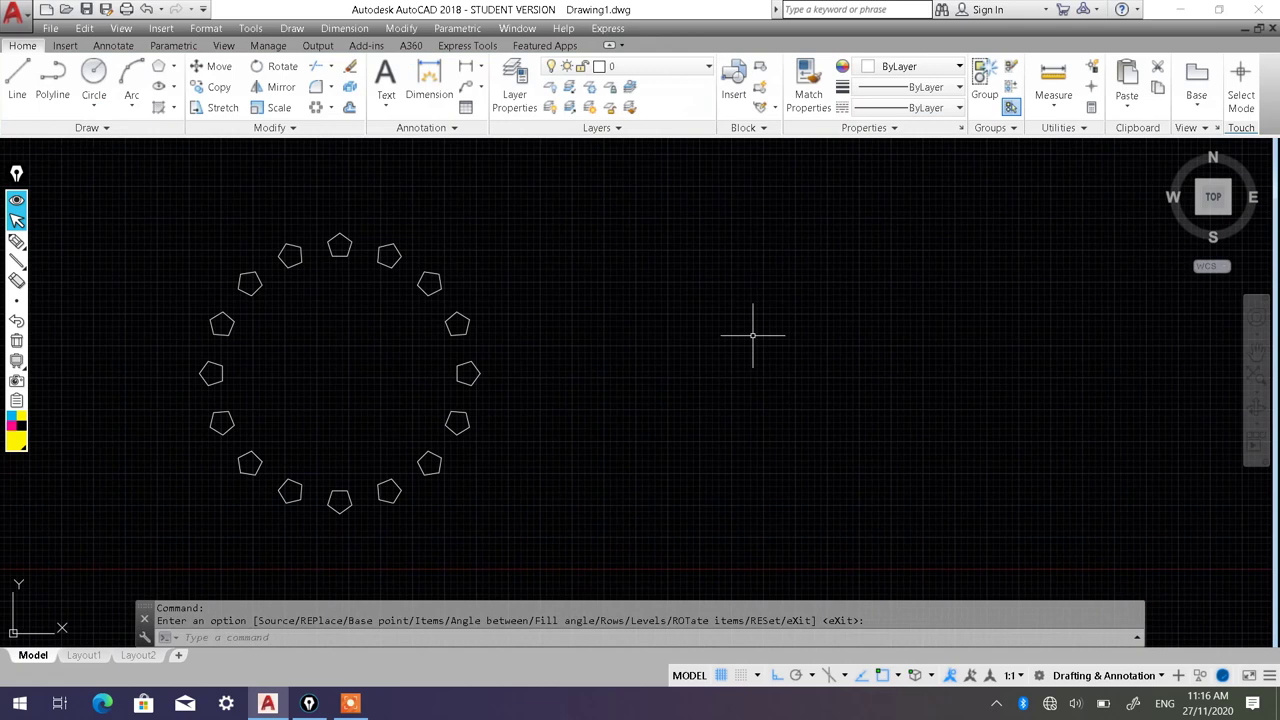
# Step: Draw a radius-1000 circle to the right of the pentagon ring
pyautogui.click(94, 82)
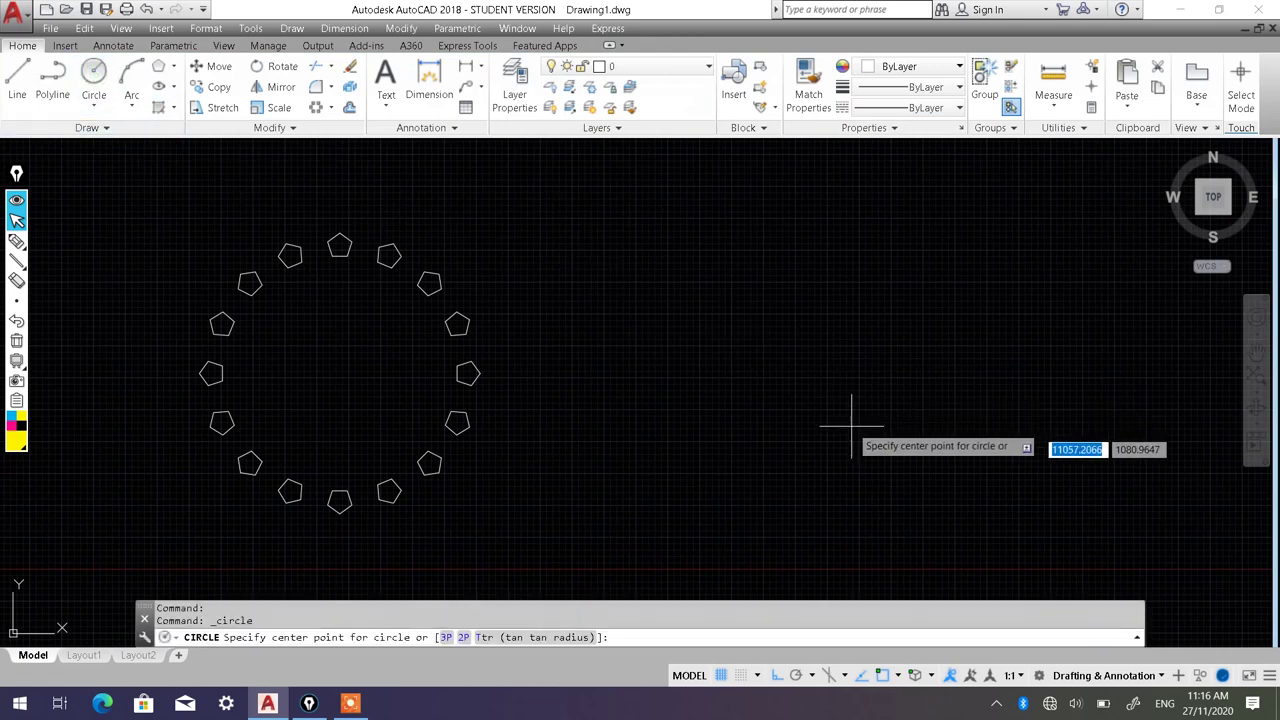
pyautogui.click(772, 368)
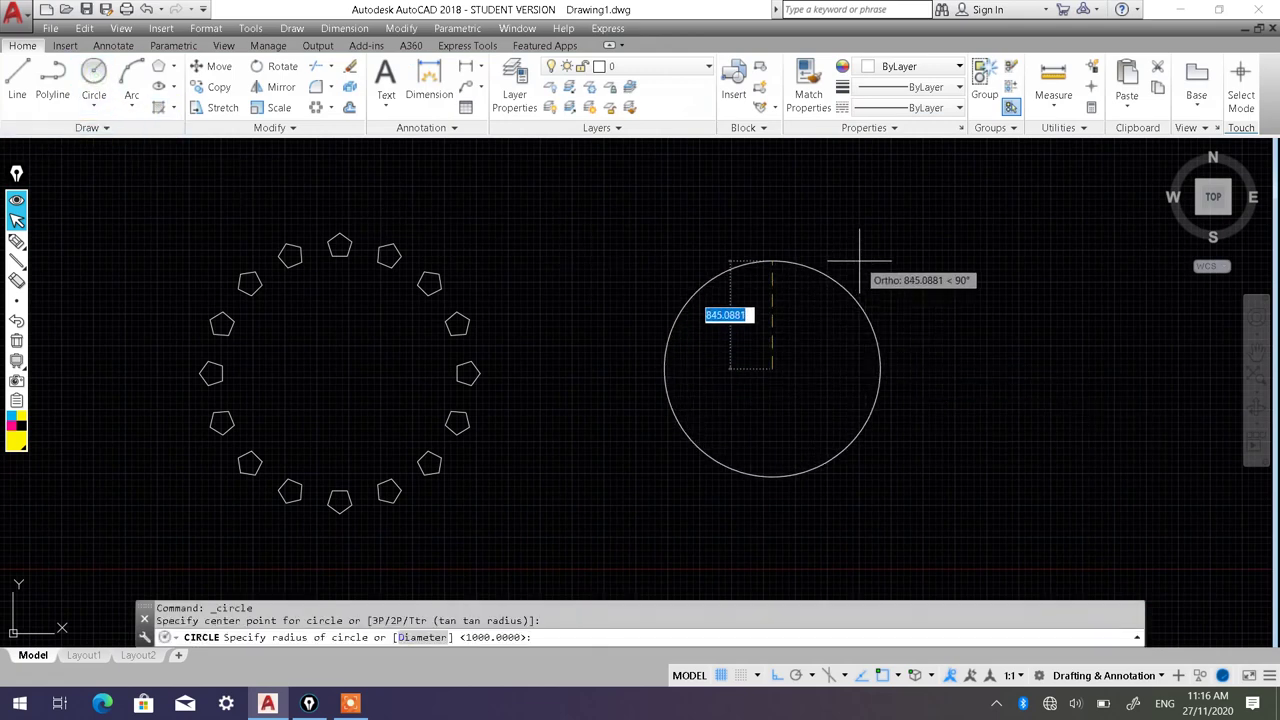
pyautogui.write('1000')
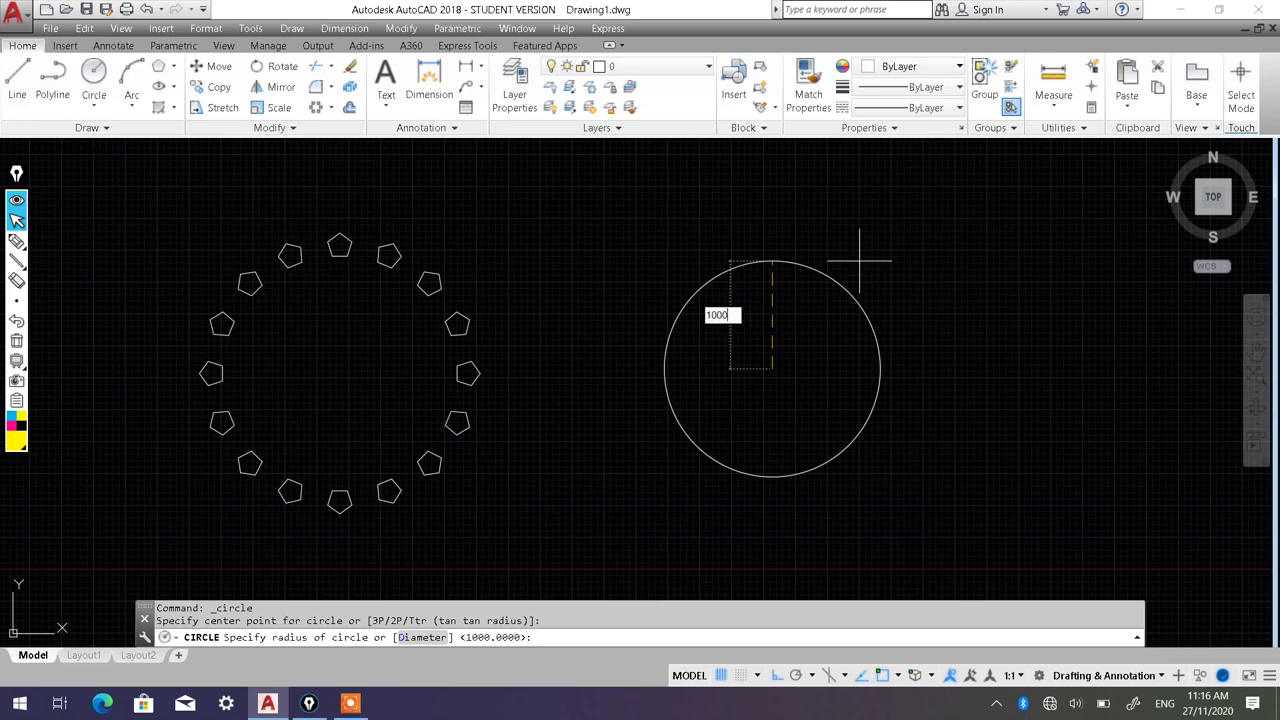
pyautogui.press('Return')
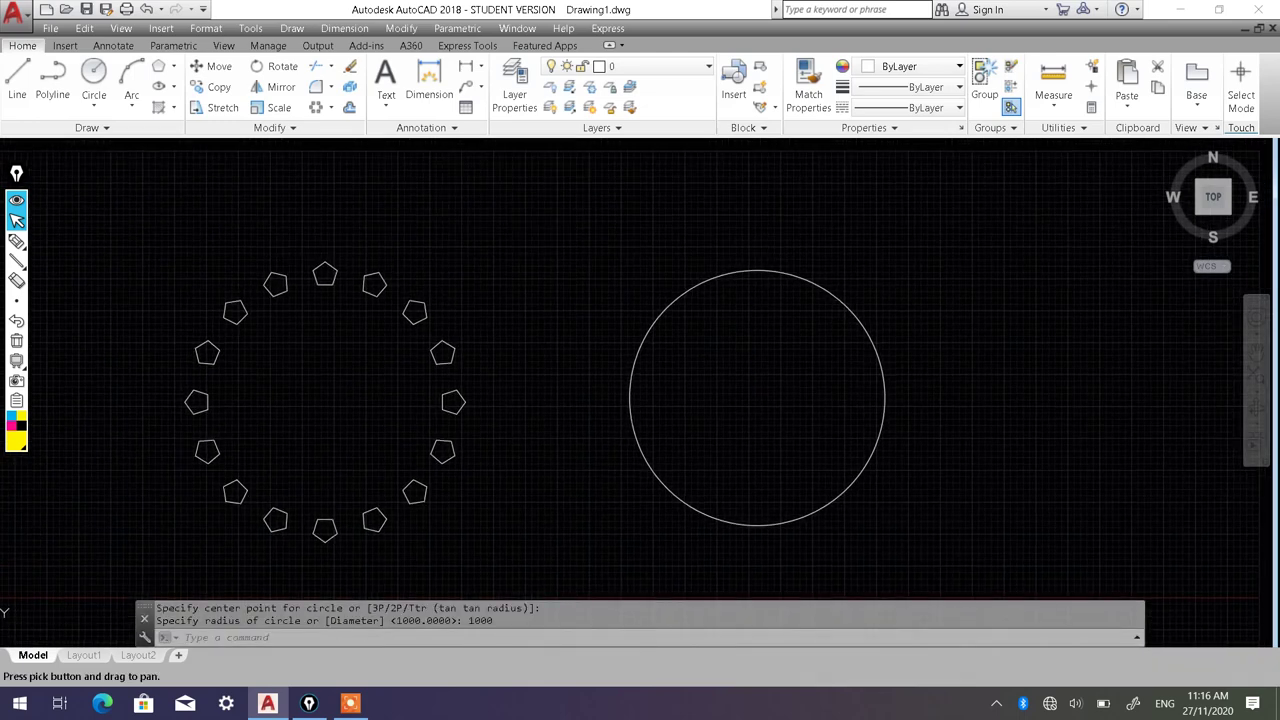
pyautogui.scroll(2, 785, 190)
# Step: Draw a 1145 vertical line, erase it, and redraw it 1150 long from the circle's centre
pyautogui.click(17, 80)
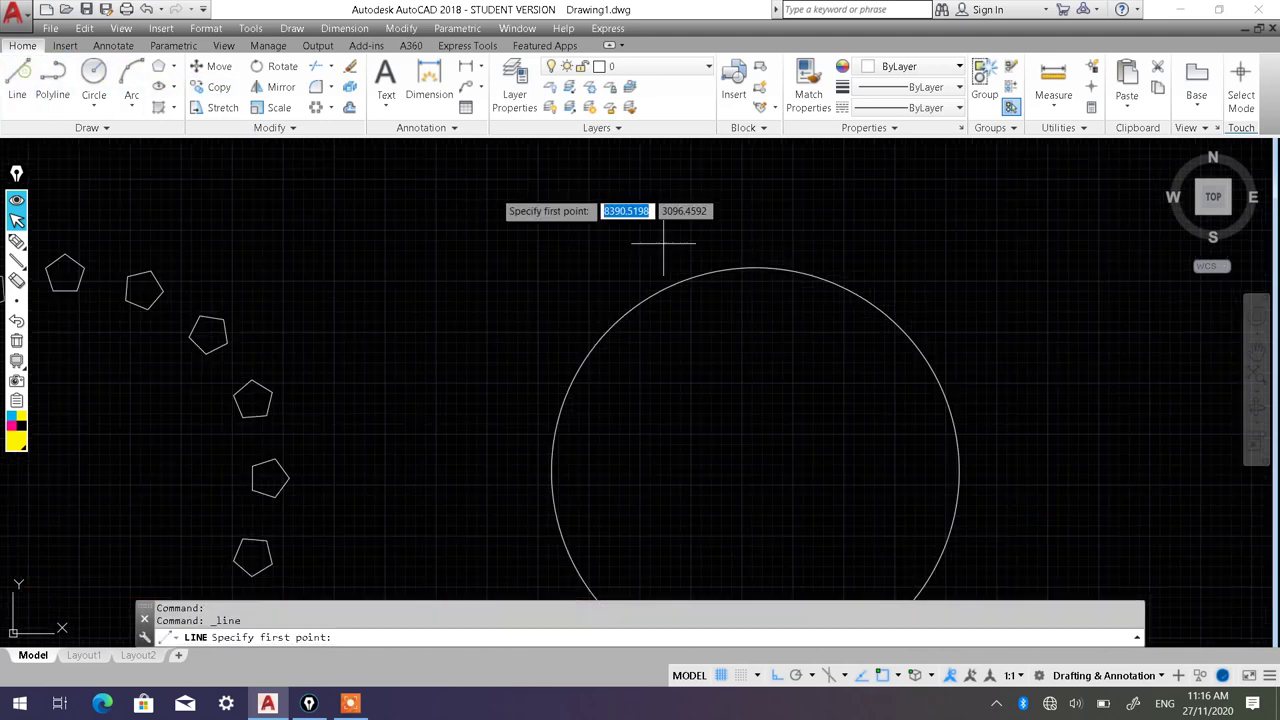
pyautogui.click(755, 470)
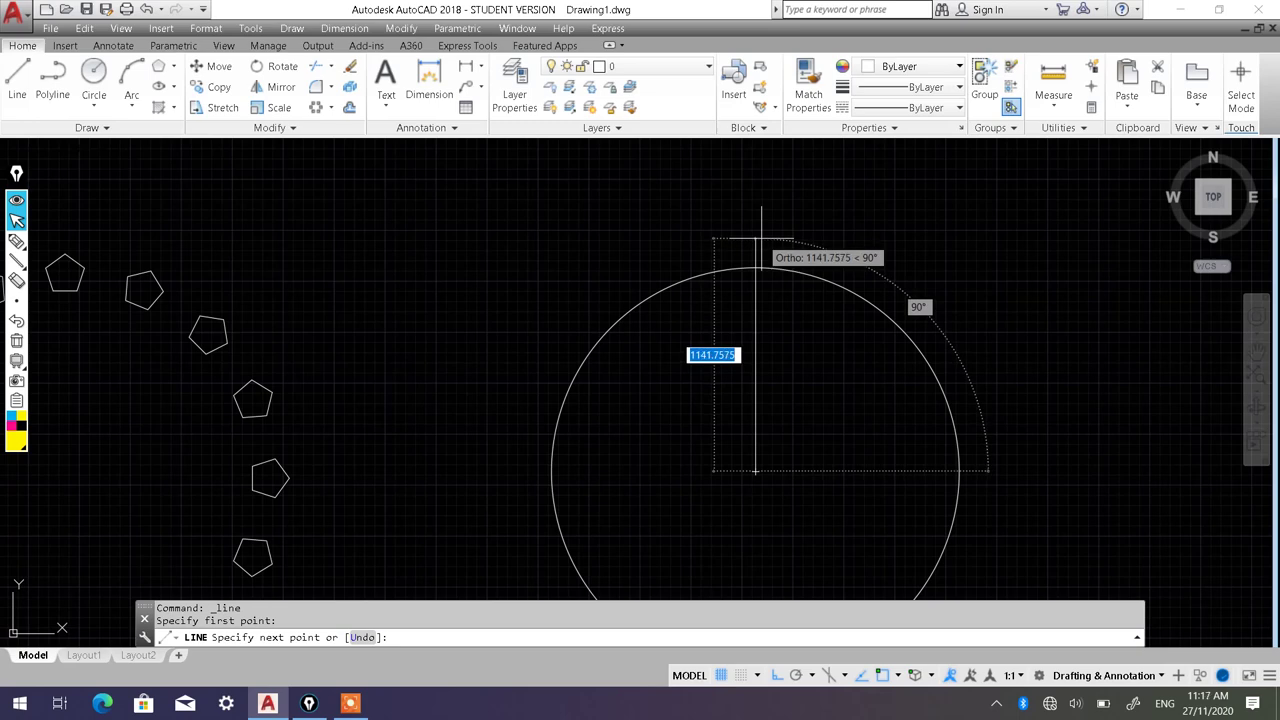
pyautogui.write('1145')
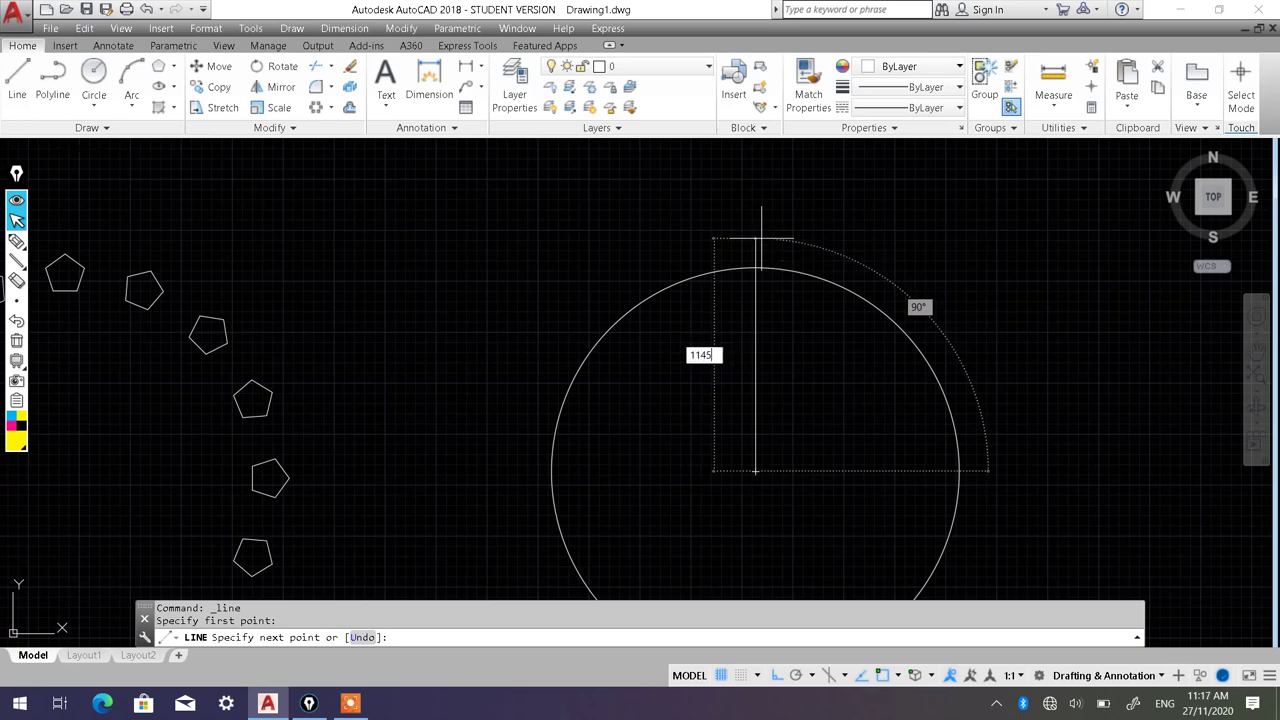
pyautogui.press('Return')
pyautogui.press('Return')
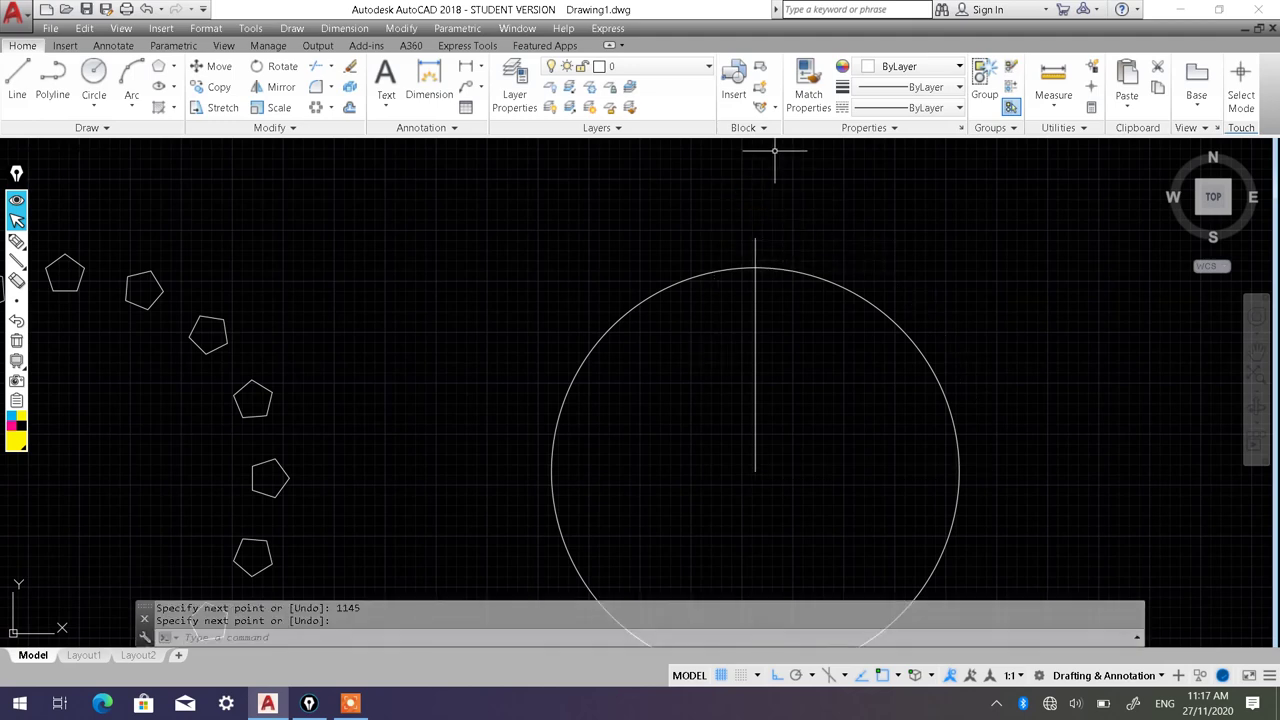
pyautogui.click(744, 245)
pyautogui.click(757, 244)
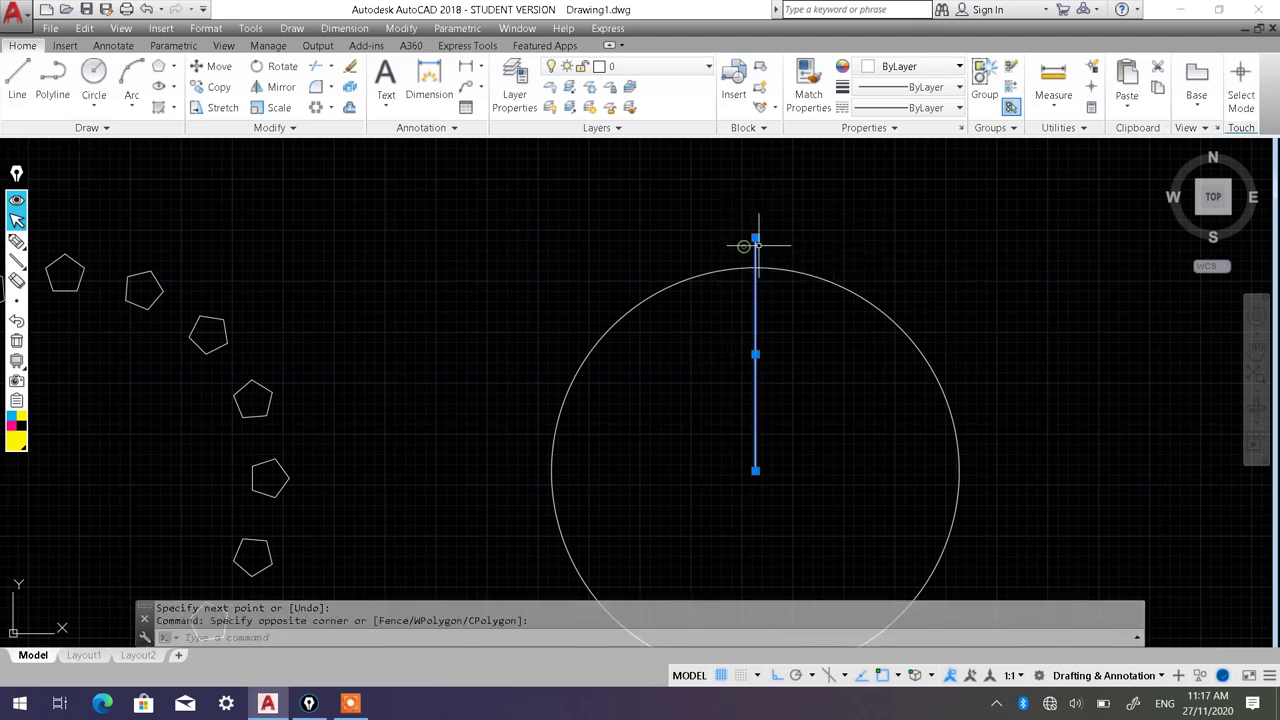
pyautogui.press('Delete')
pyautogui.click(17, 80)
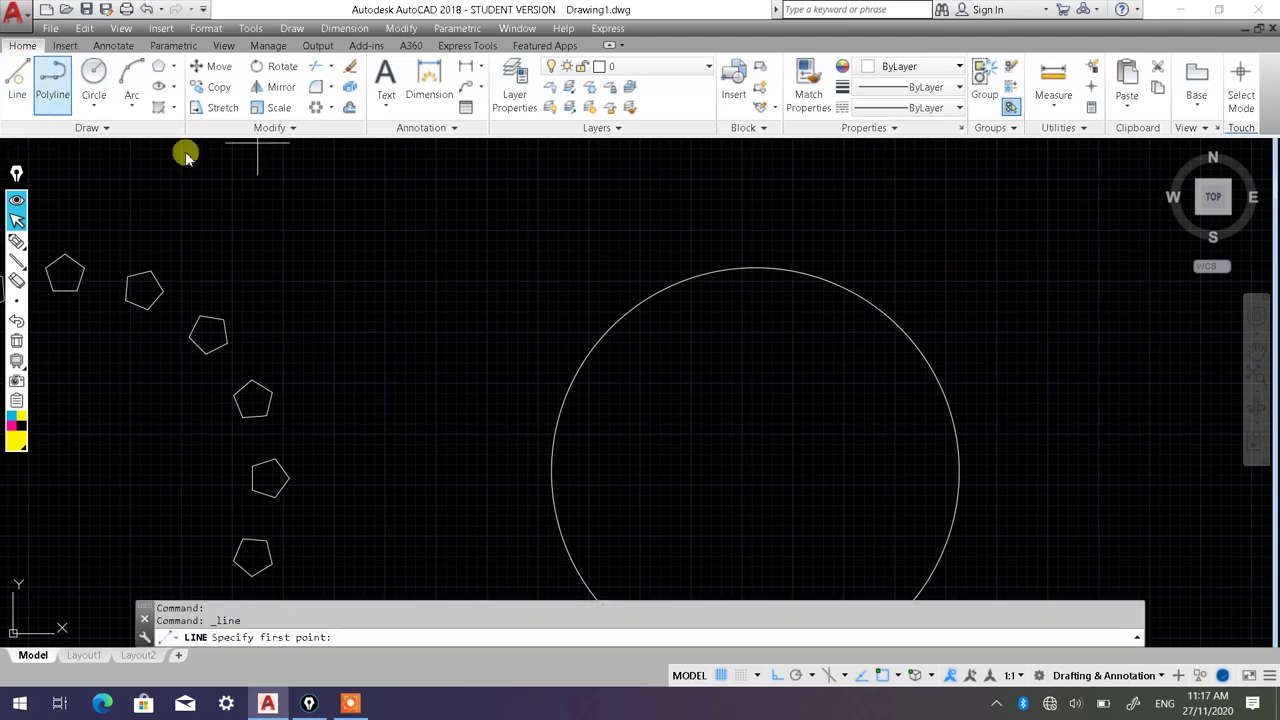
pyautogui.click(755, 469)
pyautogui.write('1150')
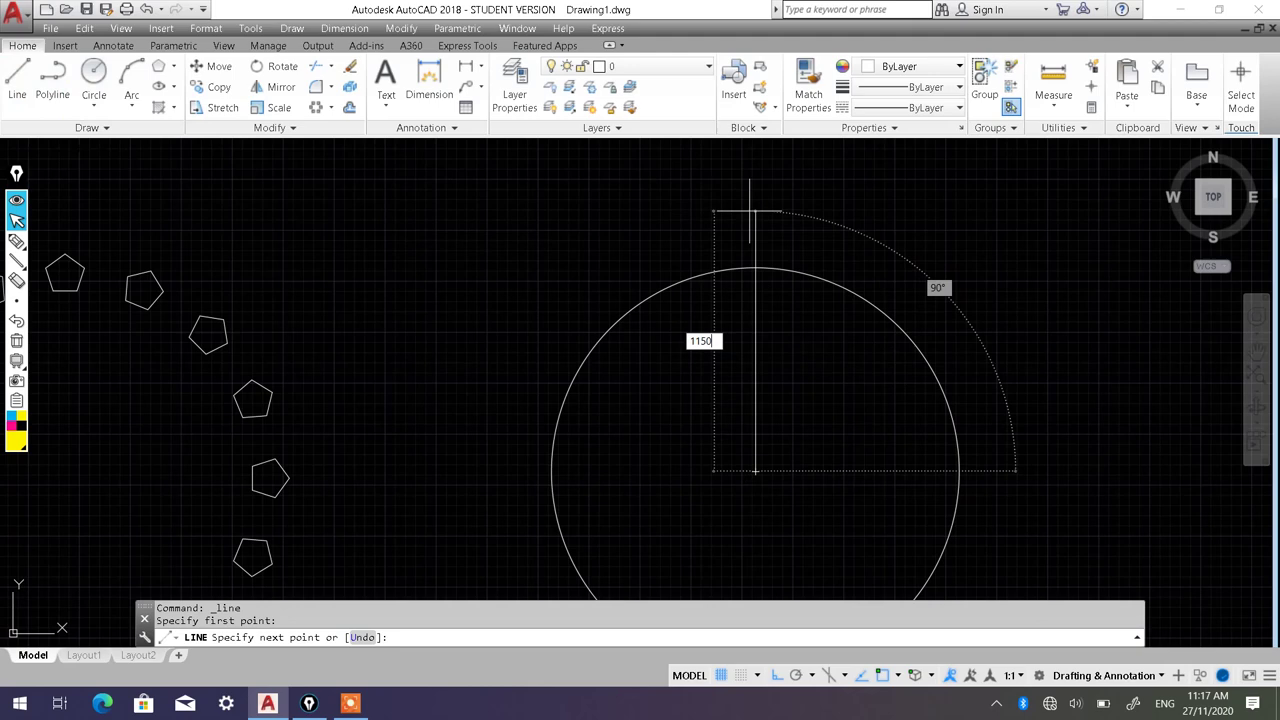
pyautogui.press('Return')
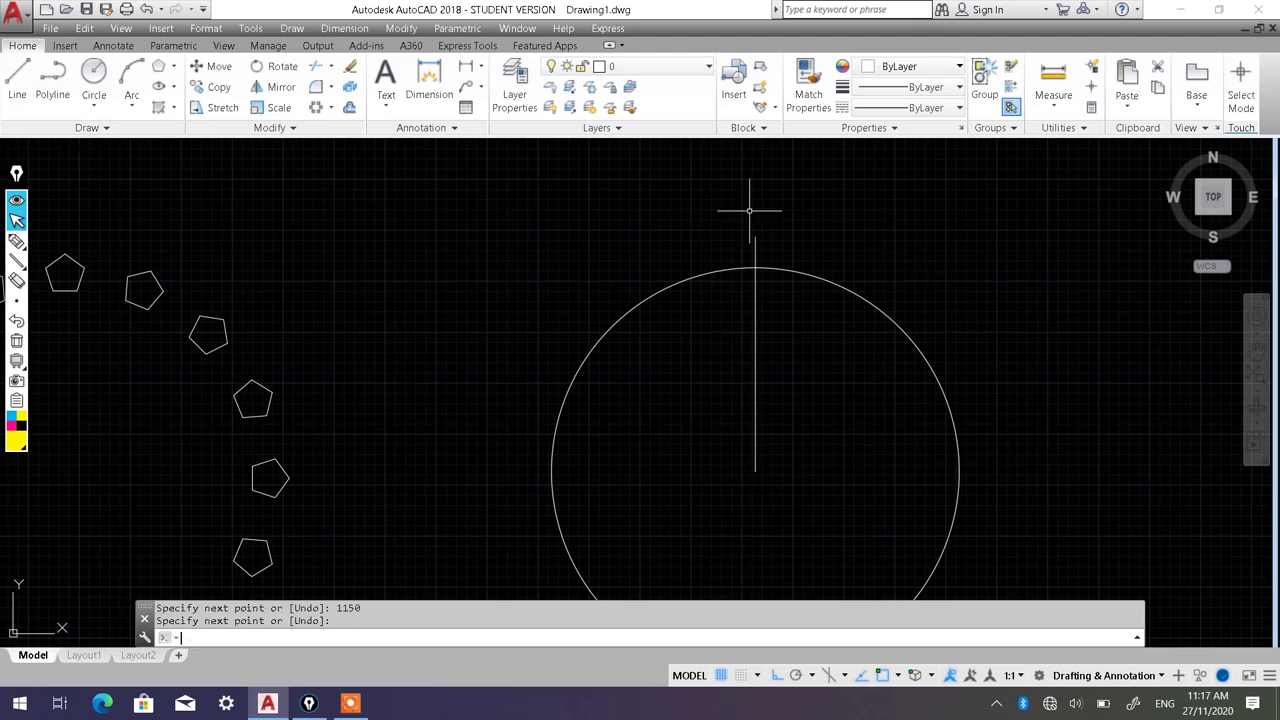
pyautogui.scroll(4, 783, 254)
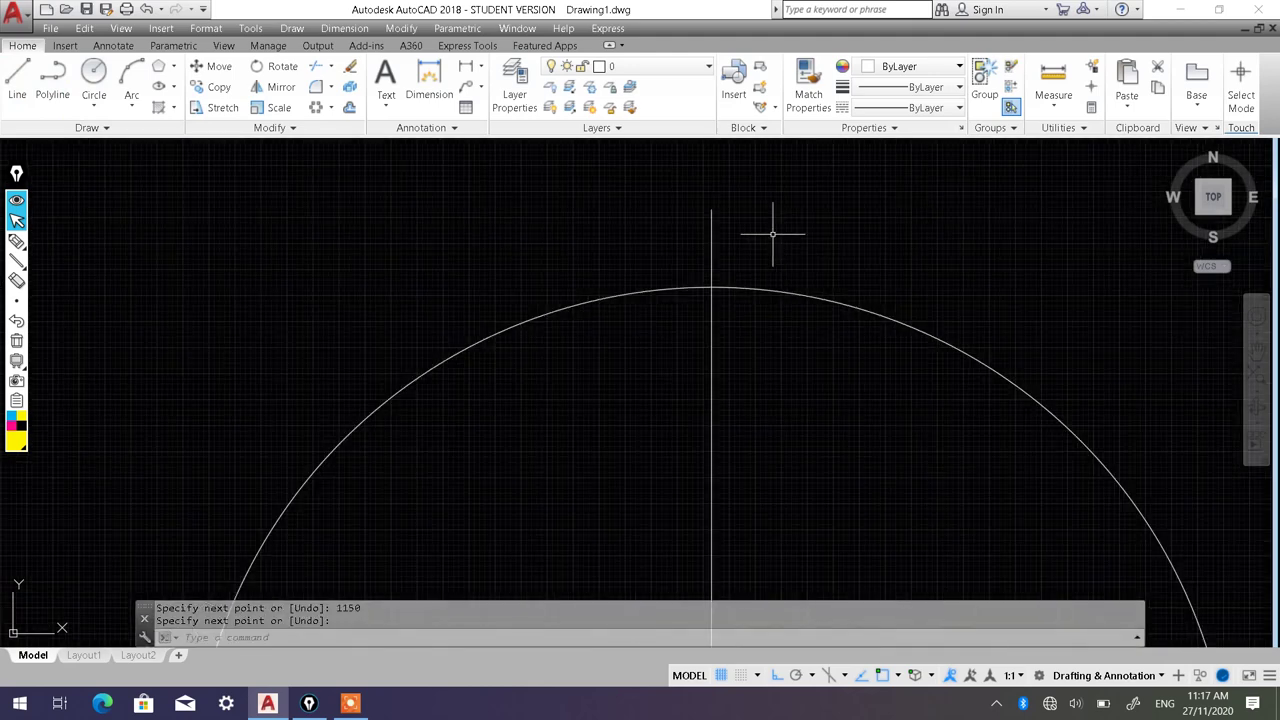
# Step: Draw a vertical line from just above the circle's top down into the circle
pyautogui.click(18, 78)
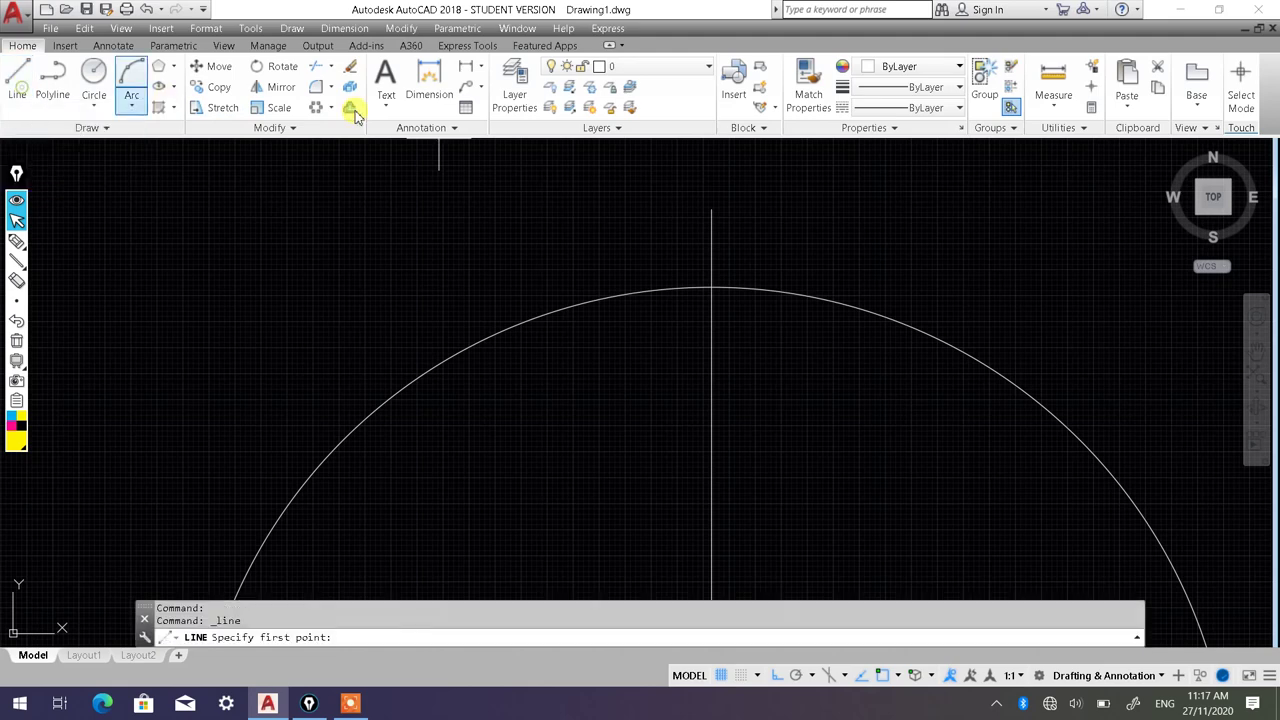
pyautogui.click(711, 209)
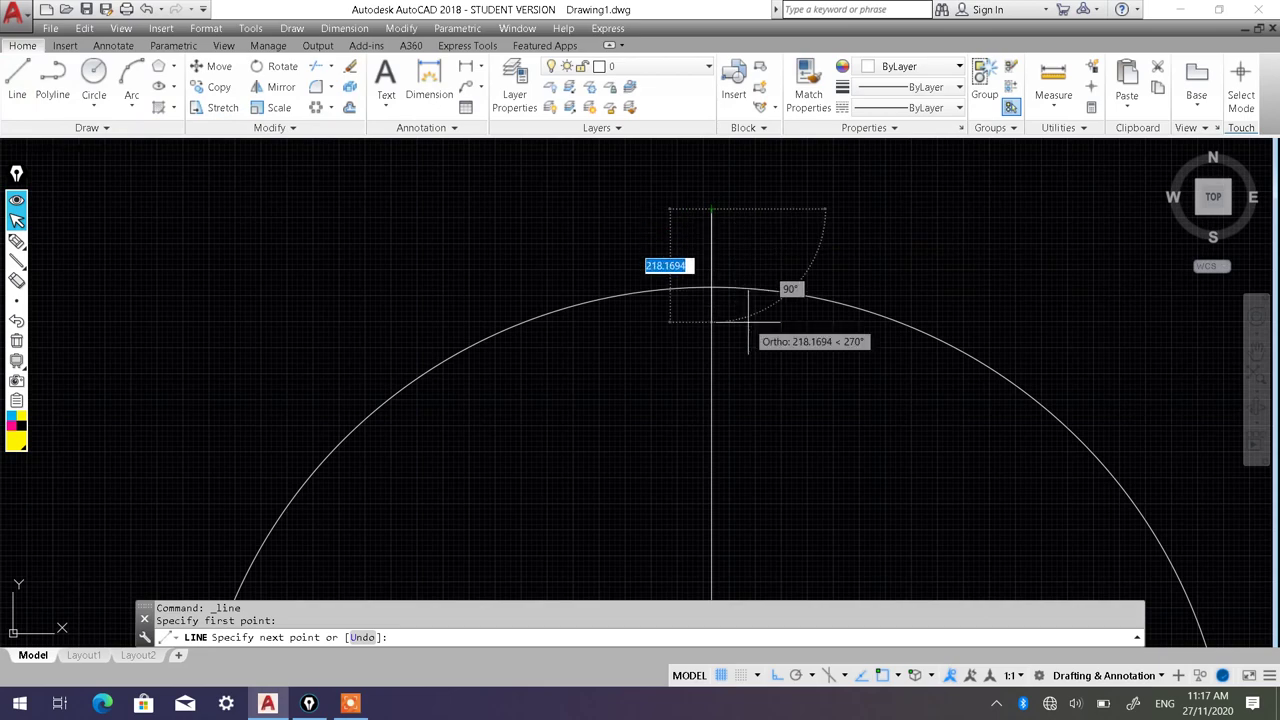
pyautogui.scroll(-3, 752, 338)
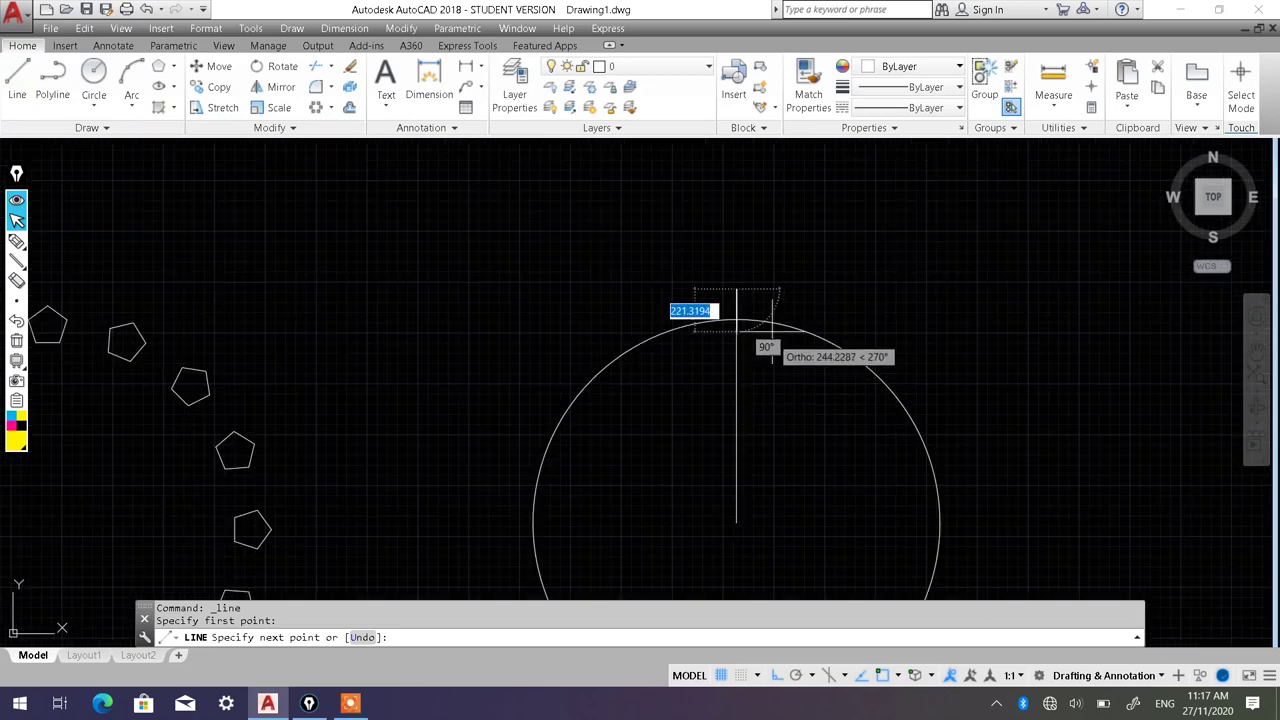
pyautogui.click(737, 522)
pyautogui.press('Return')
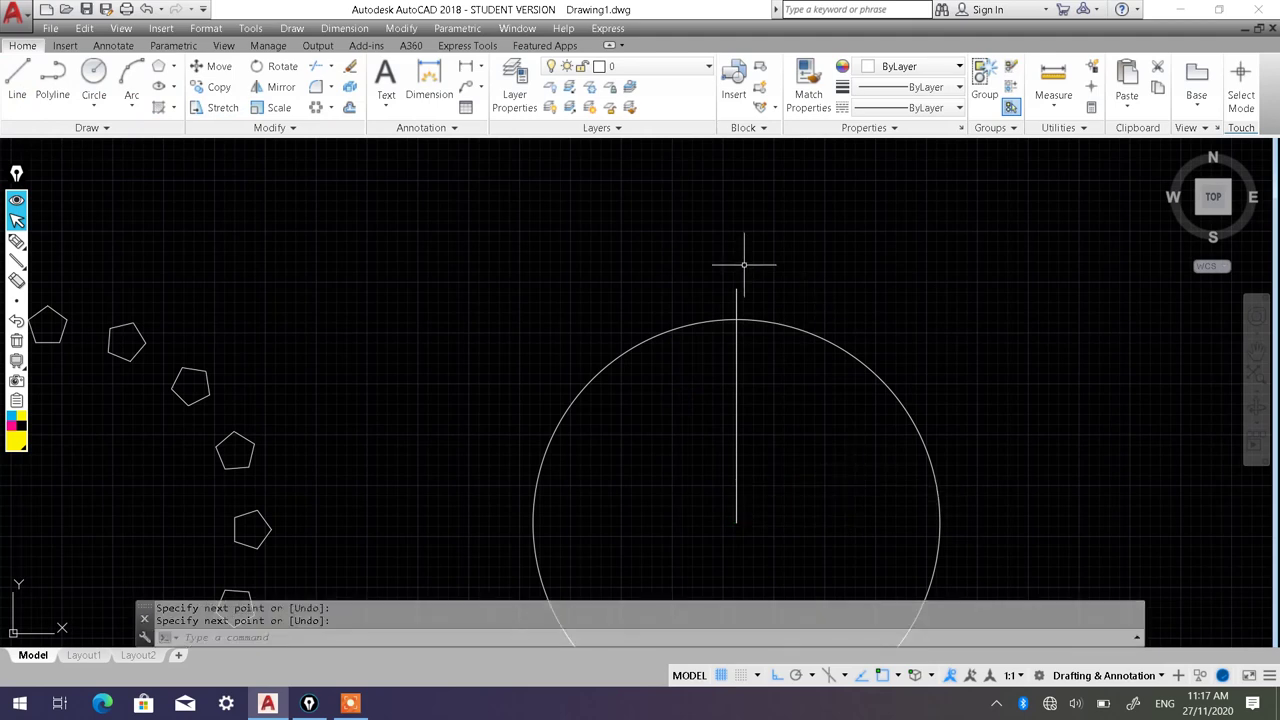
pyautogui.click(272, 66)
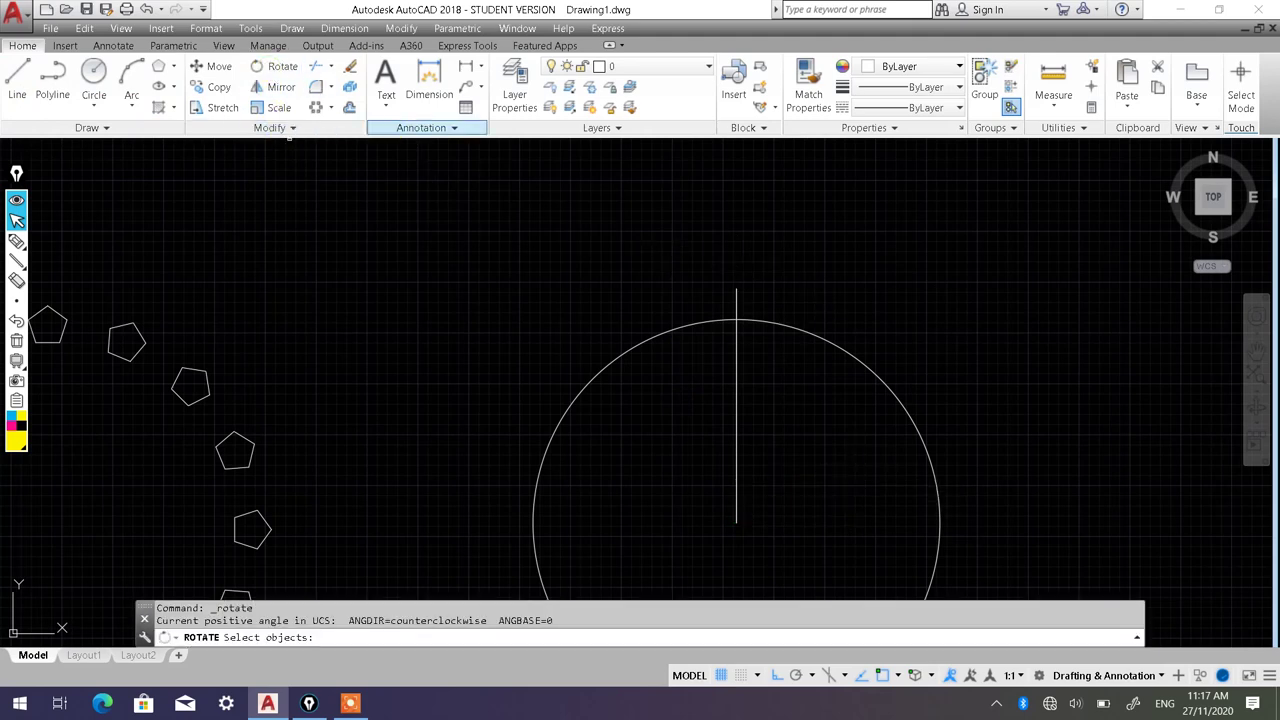
# Step: Rotate the vertical line 45° about its top endpoint, then undo it
pyautogui.click(736, 350)
pyautogui.press('Return')
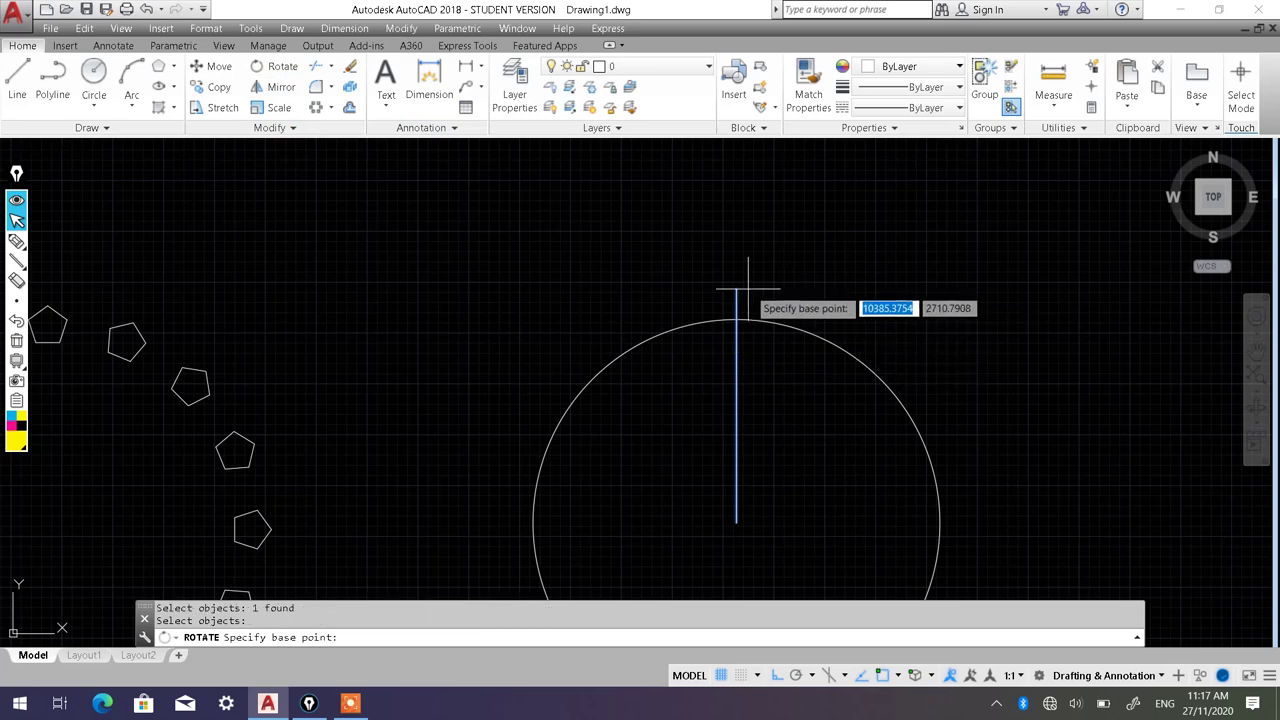
pyautogui.click(736, 289)
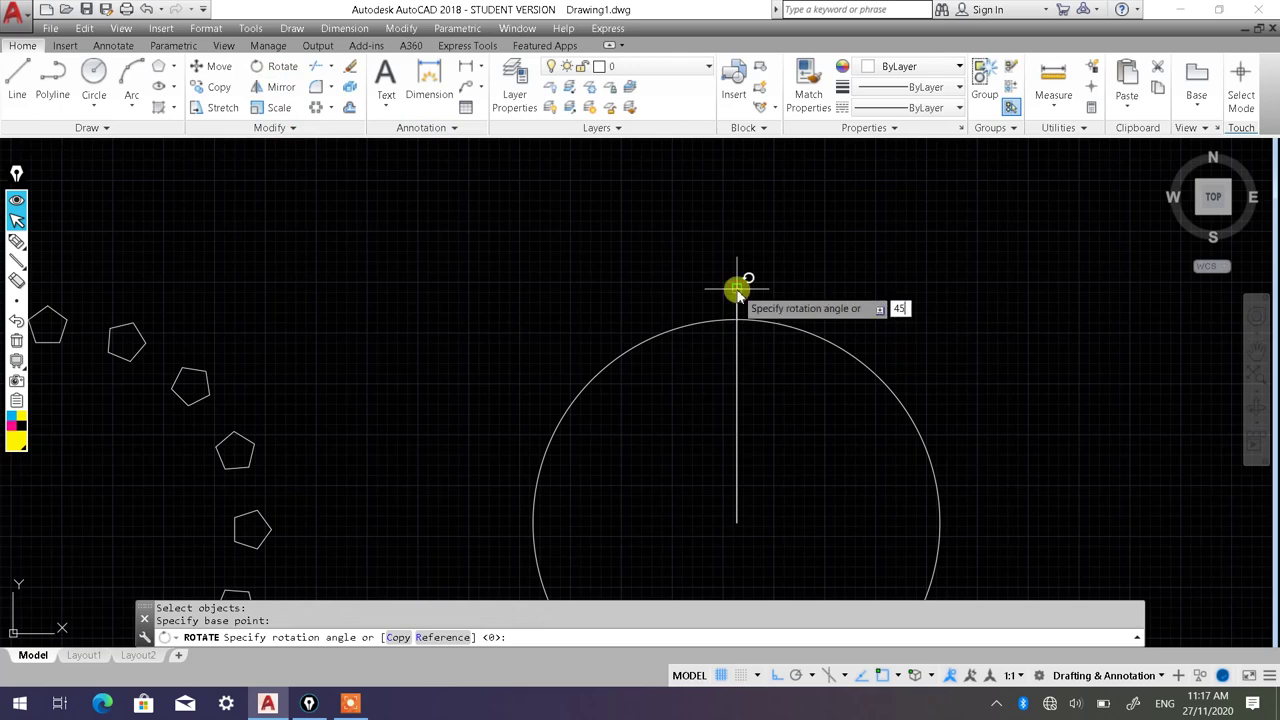
pyautogui.write('45')
pyautogui.press('Return')
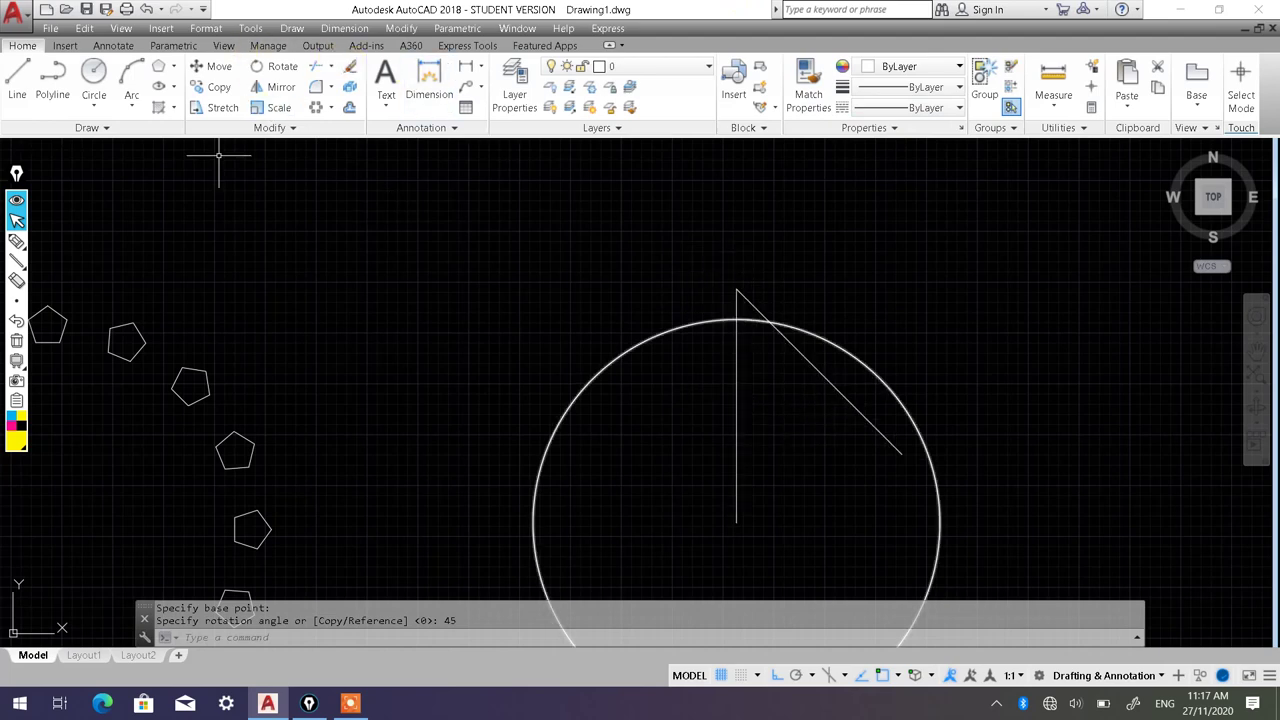
pyautogui.click(145, 12)
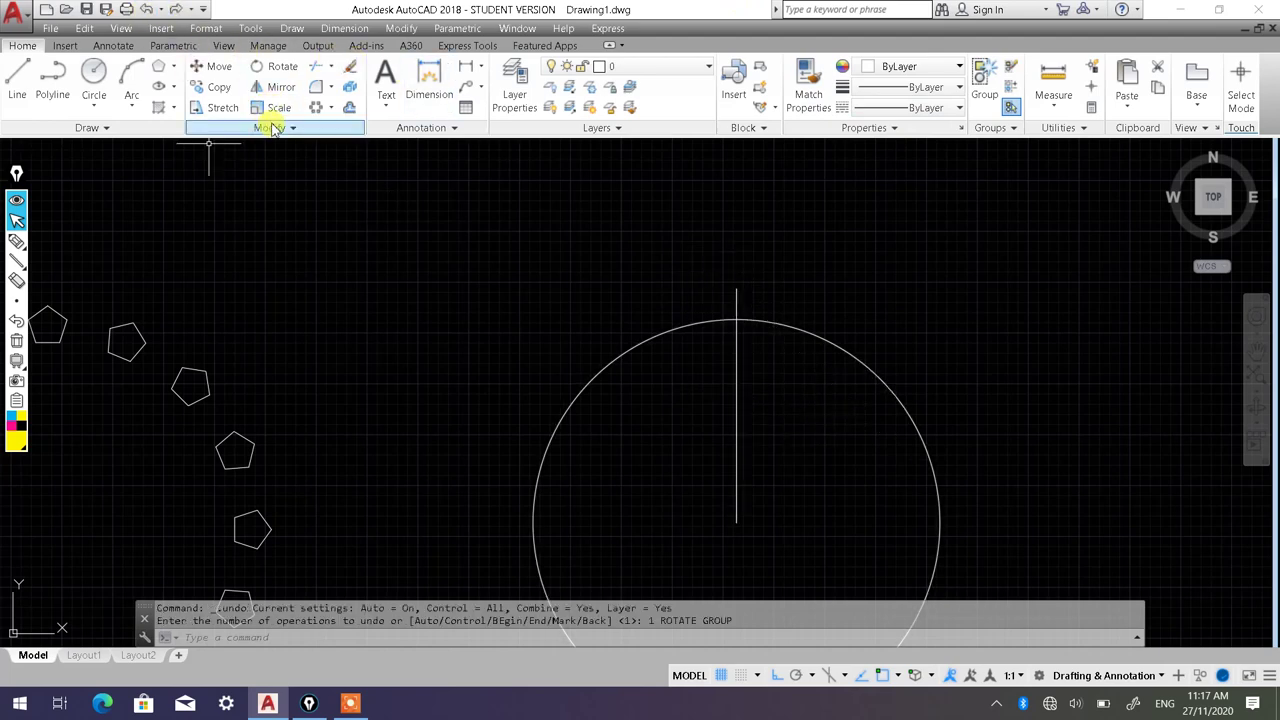
# Step: Rotate a copy of the vertical line 35° about its top endpoint
pyautogui.click(268, 68)
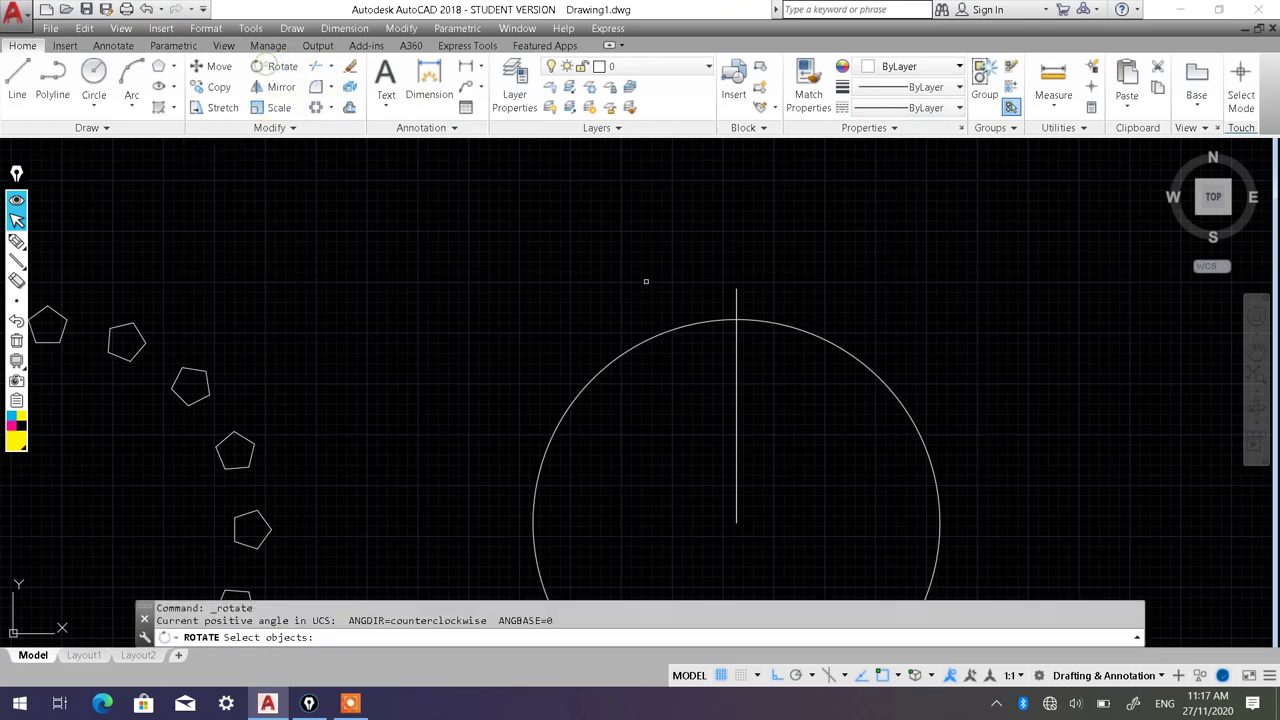
pyautogui.click(737, 362)
pyautogui.press('Return')
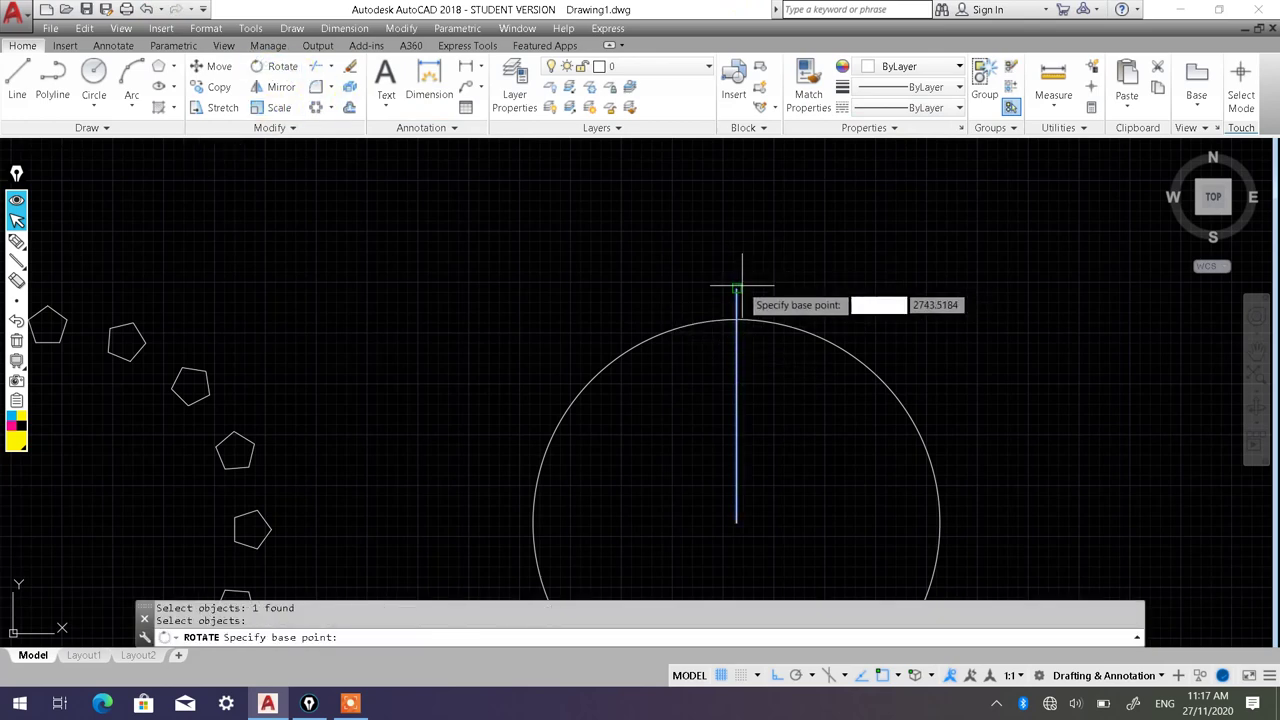
pyautogui.click(736, 289)
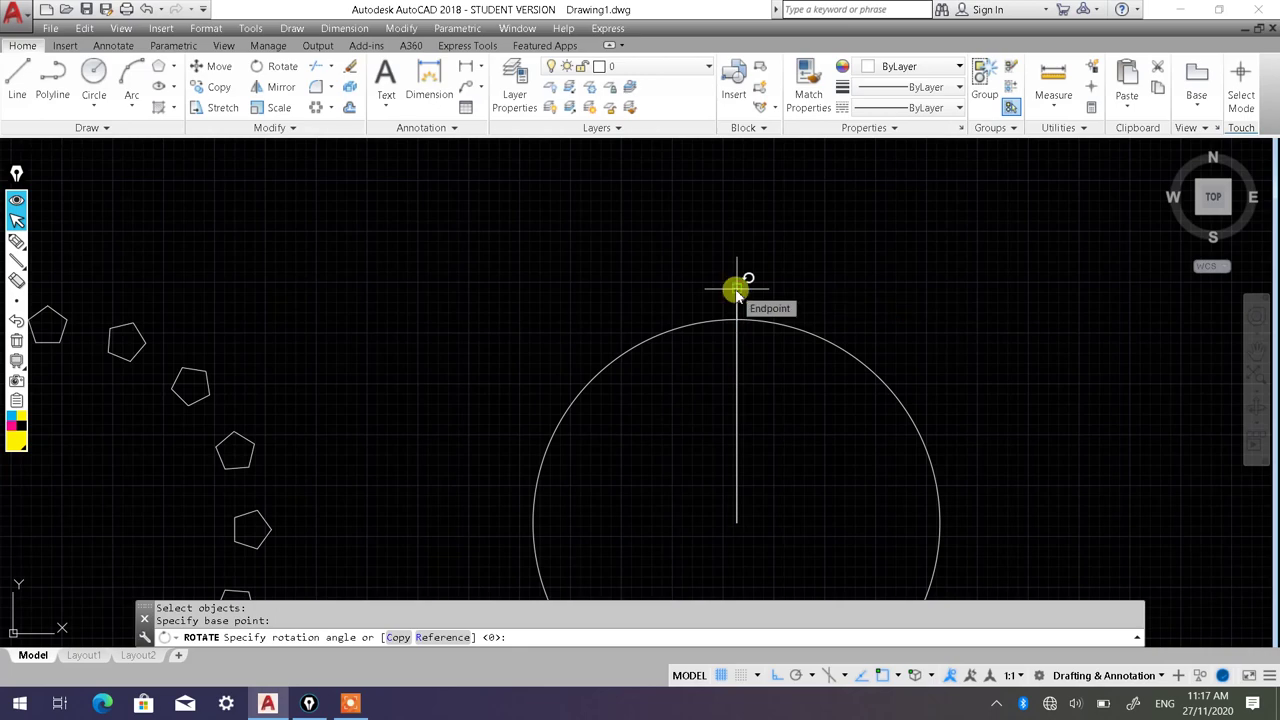
pyautogui.write('35')
pyautogui.press('Return')
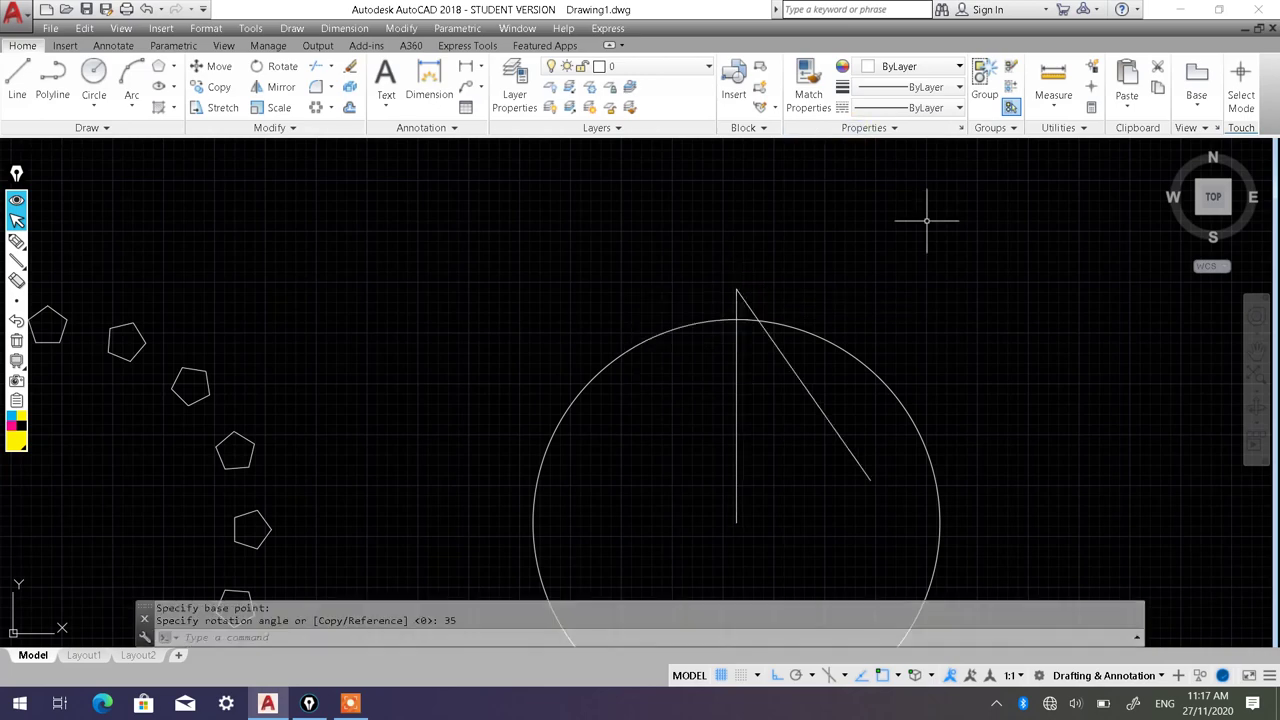
pyautogui.scroll(3, 714, 410)
pyautogui.scroll(-2, 820, 266)
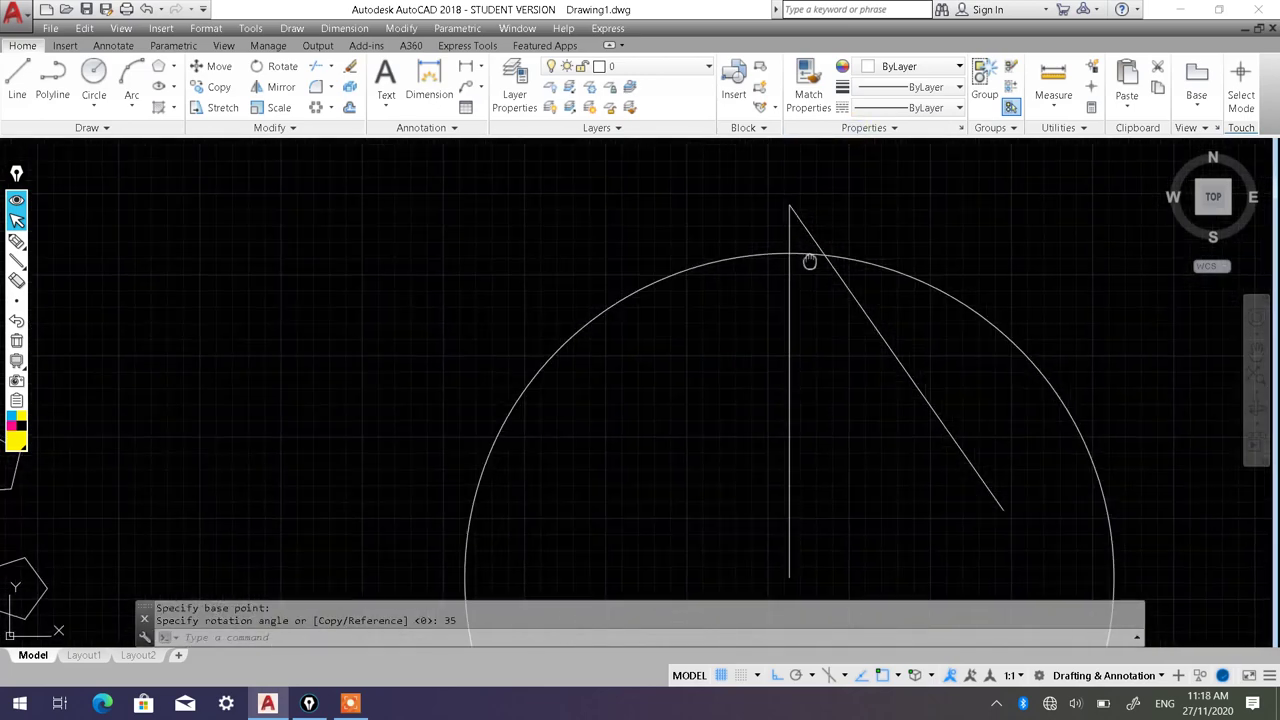
pyautogui.scroll(2, 808, 263)
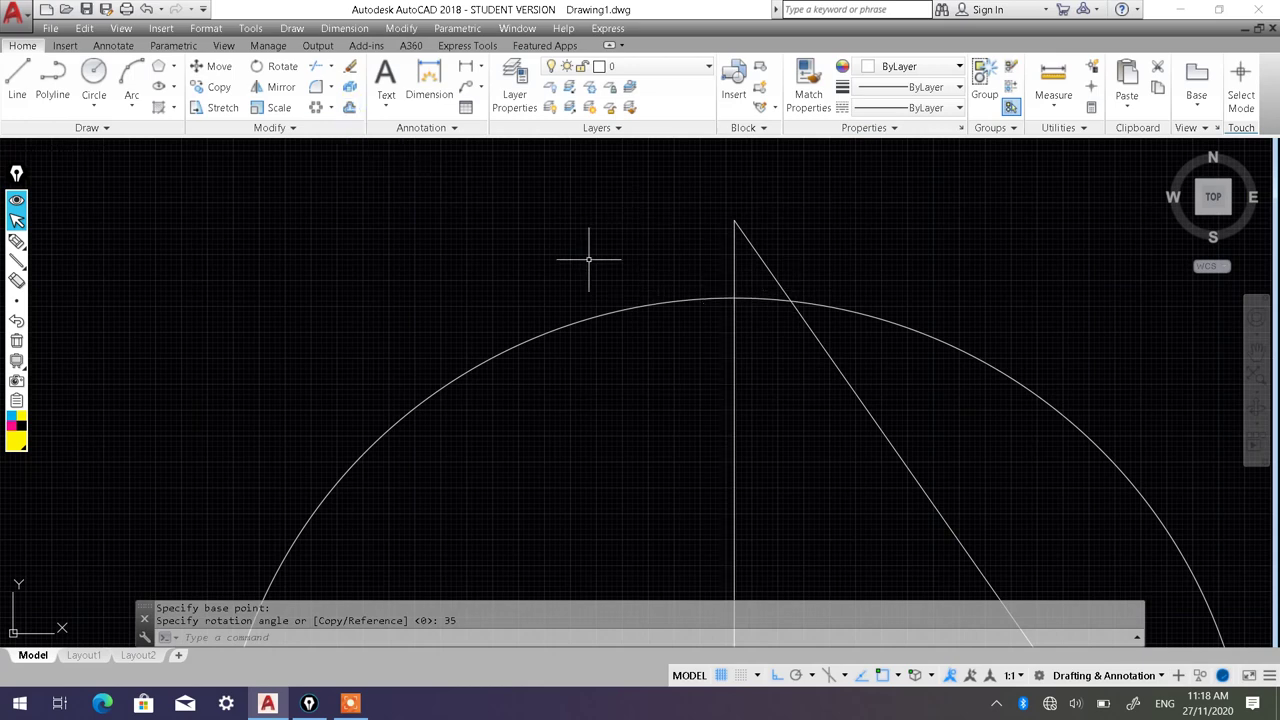
# Step: Mirror the slanted line across the vertical line, keeping the original
pyautogui.click(280, 87)
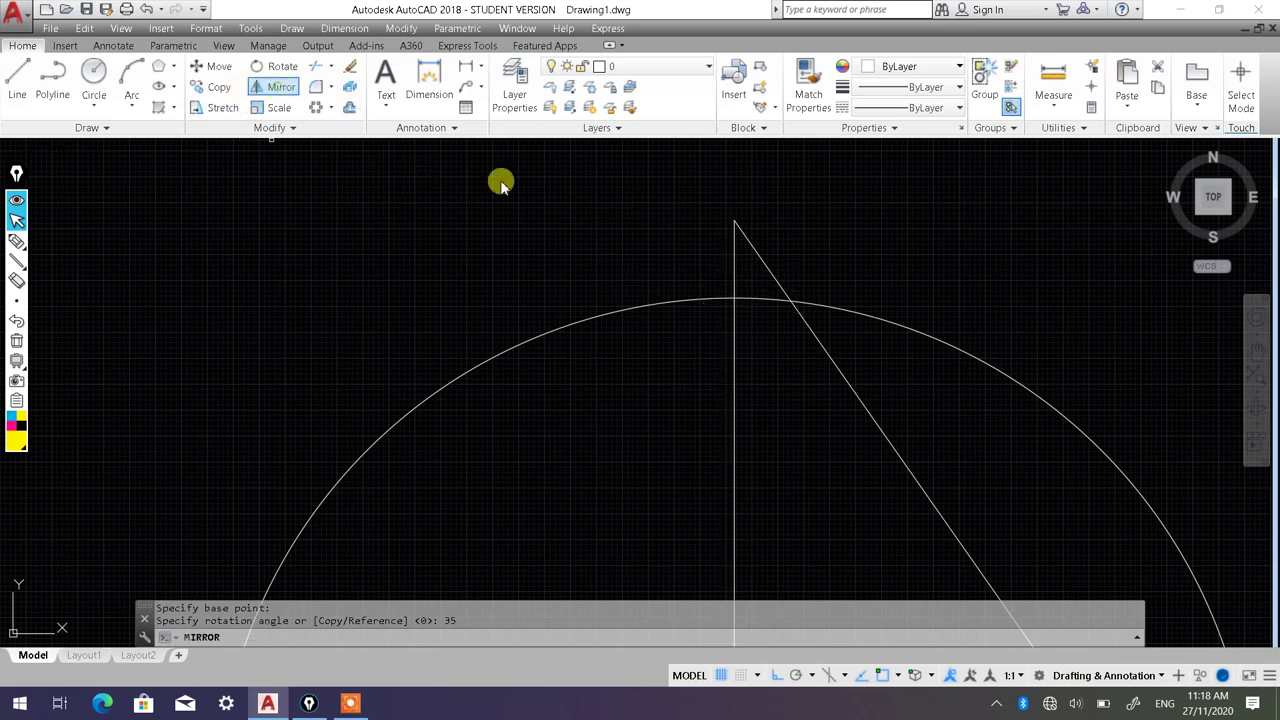
pyautogui.click(848, 383)
pyautogui.press('Return')
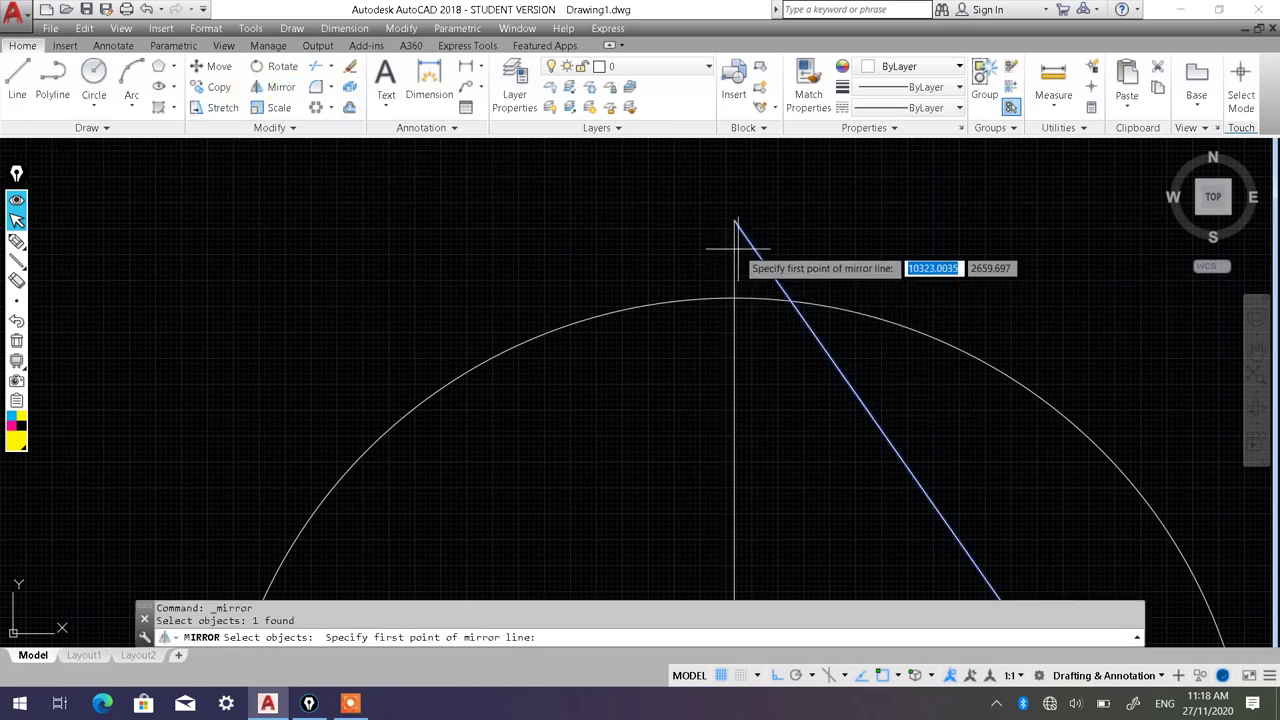
pyautogui.click(734, 220)
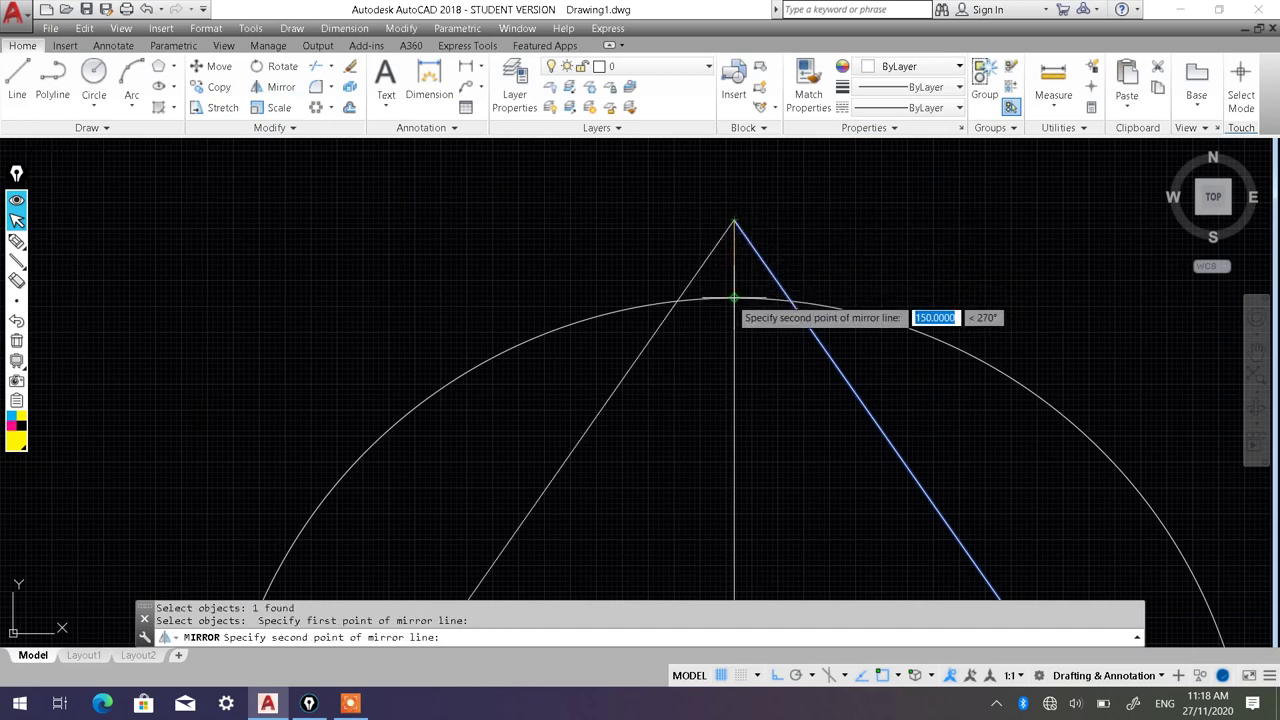
pyautogui.click(734, 298)
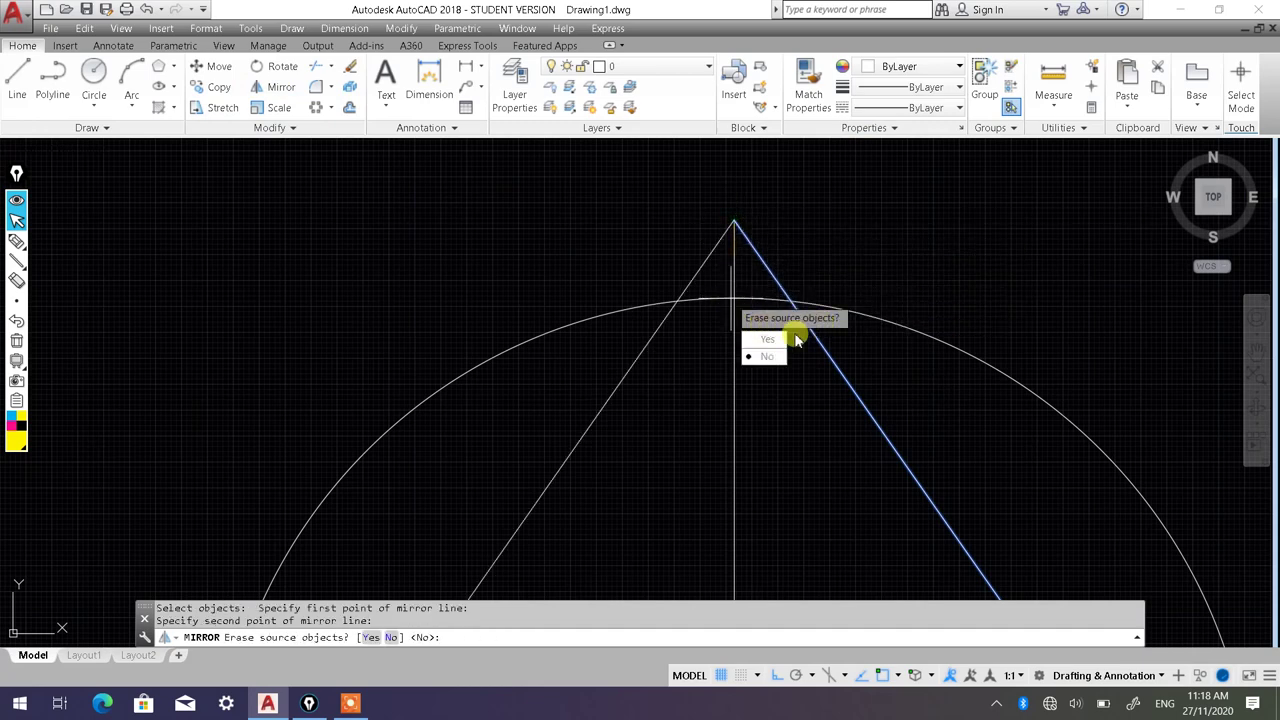
pyautogui.click(766, 356)
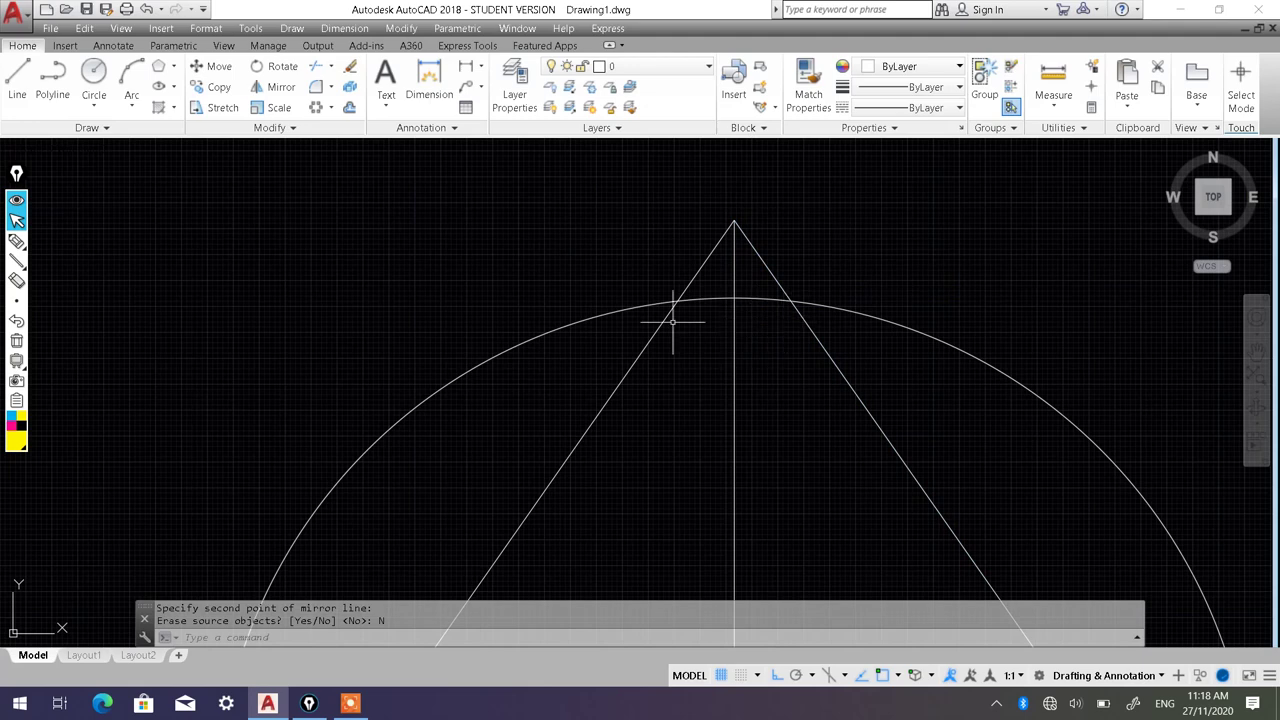
# Step: Trim both slanted lines below the arc and the arc piece beneath the tooth
pyautogui.click(331, 67)
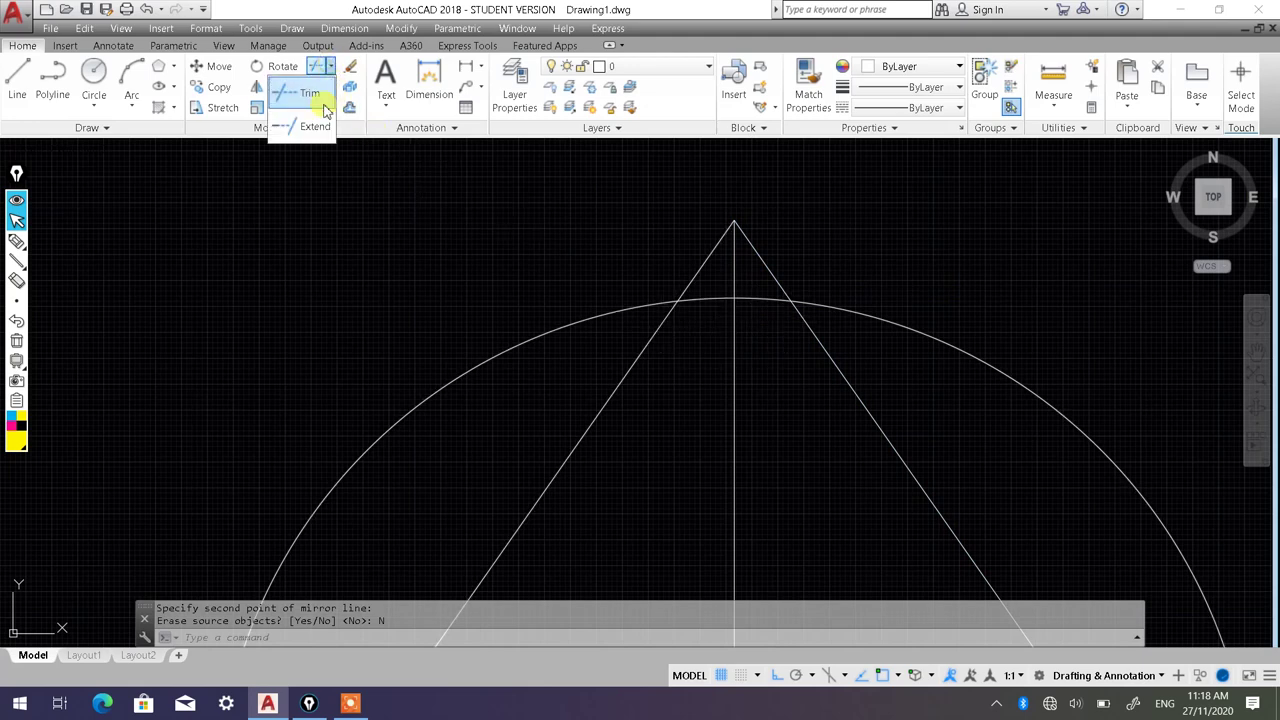
pyautogui.click(314, 94)
pyautogui.click(905, 383)
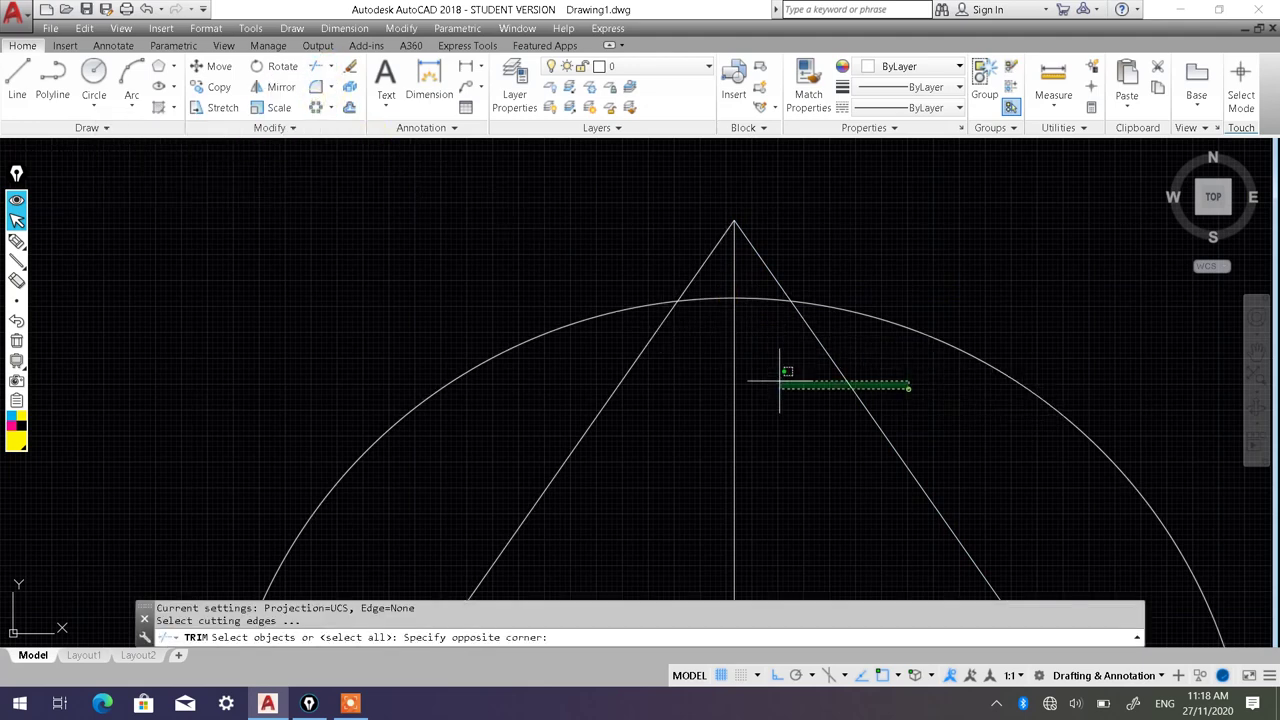
pyautogui.click(583, 229)
pyautogui.press('Return')
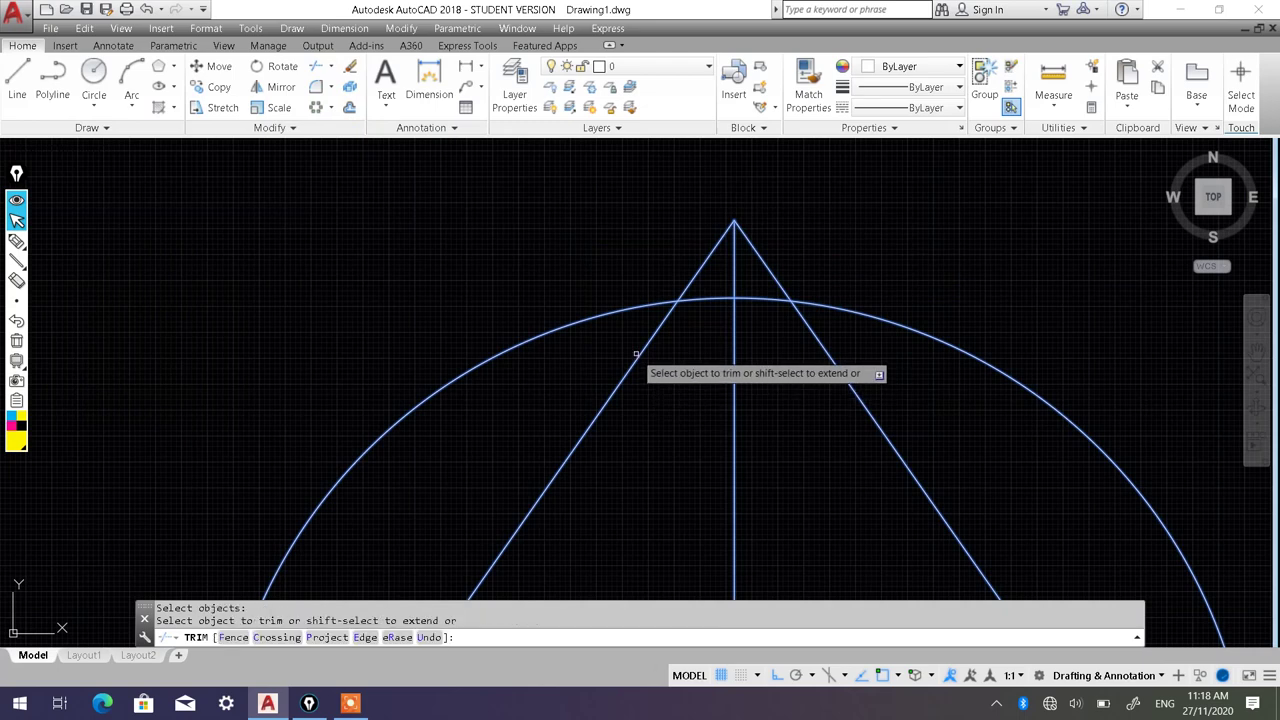
pyautogui.click(638, 351)
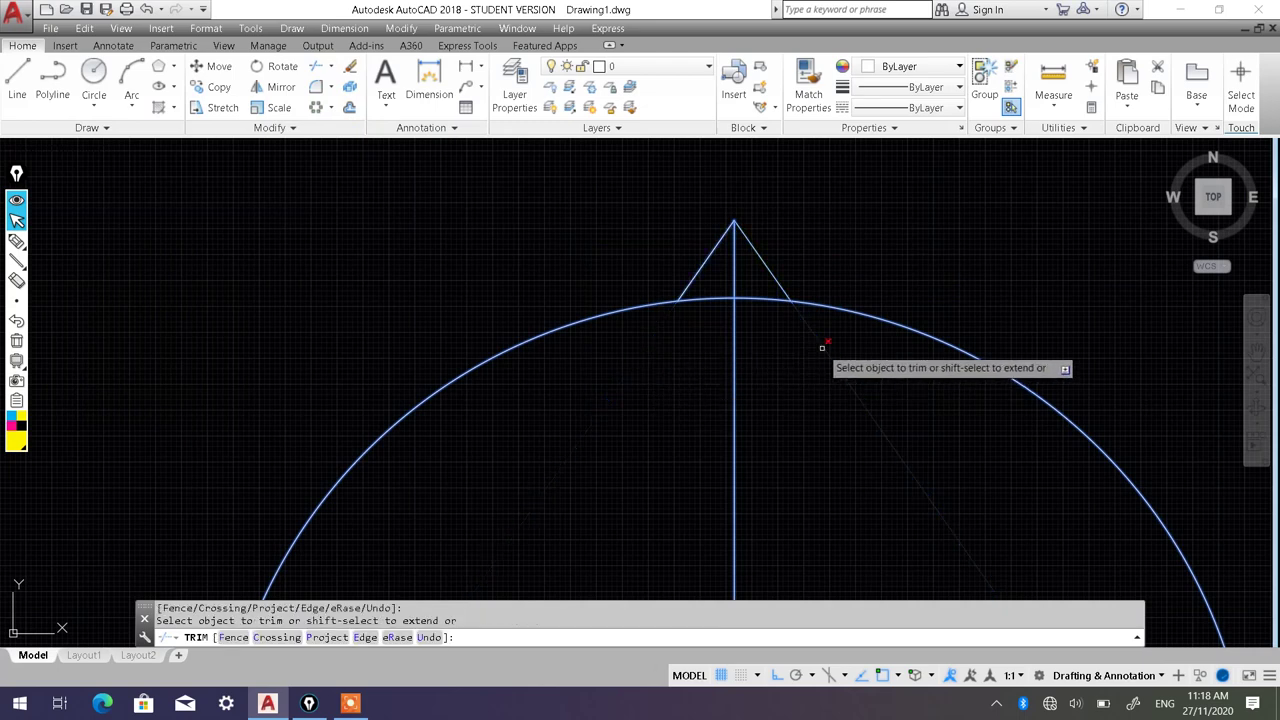
pyautogui.click(820, 345)
pyautogui.click(757, 300)
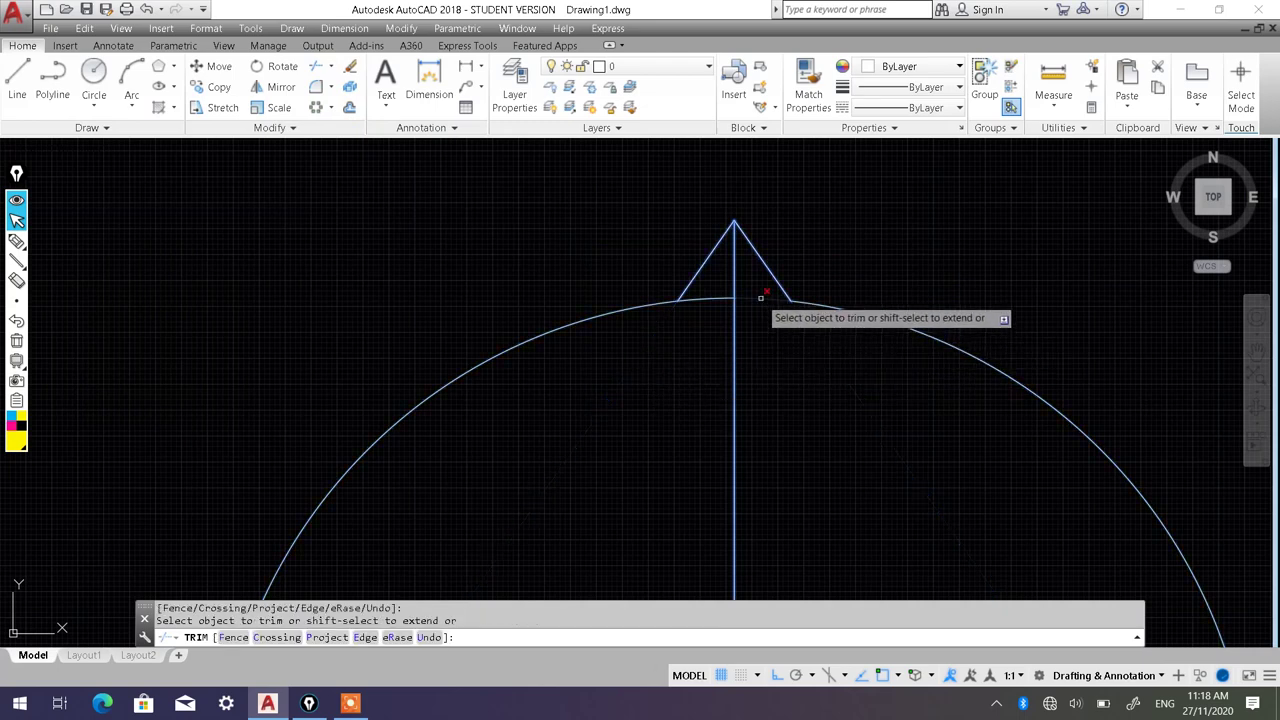
pyautogui.click(714, 298)
pyautogui.press('Return')
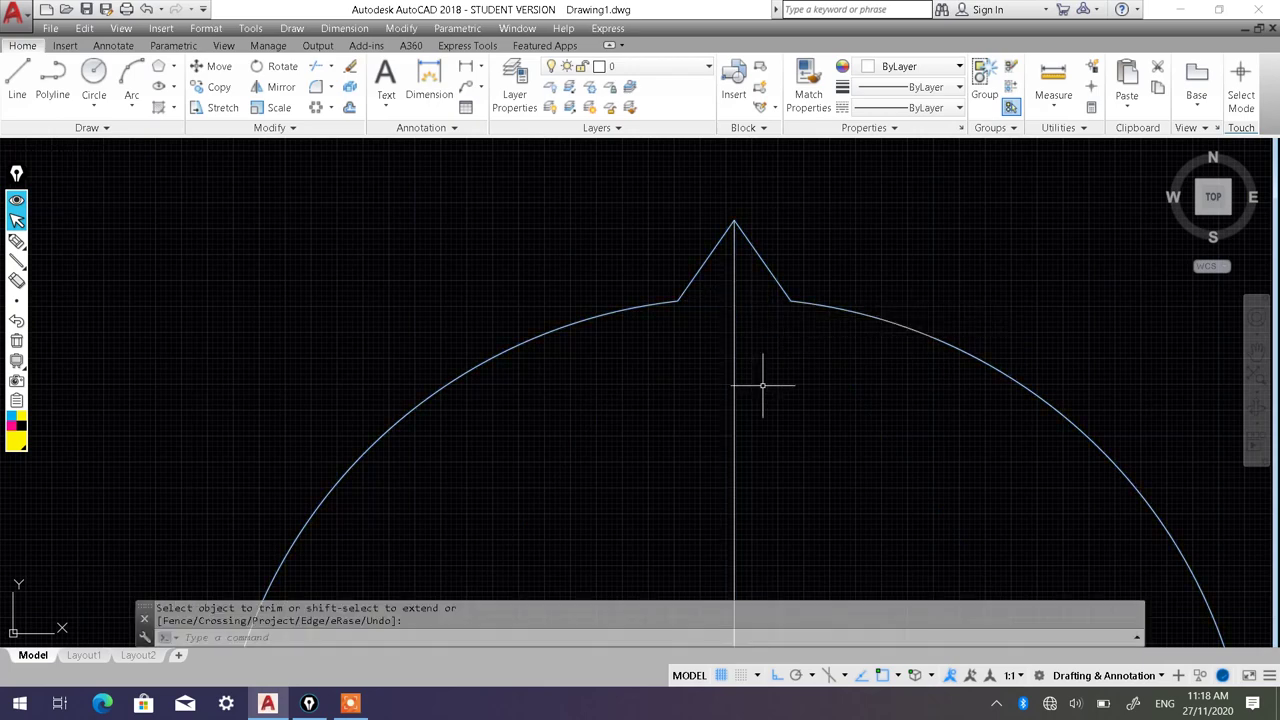
# Step: Erase the vertical construction line and zoom in on the pointed tooth
pyautogui.scroll(-4, 736, 390)
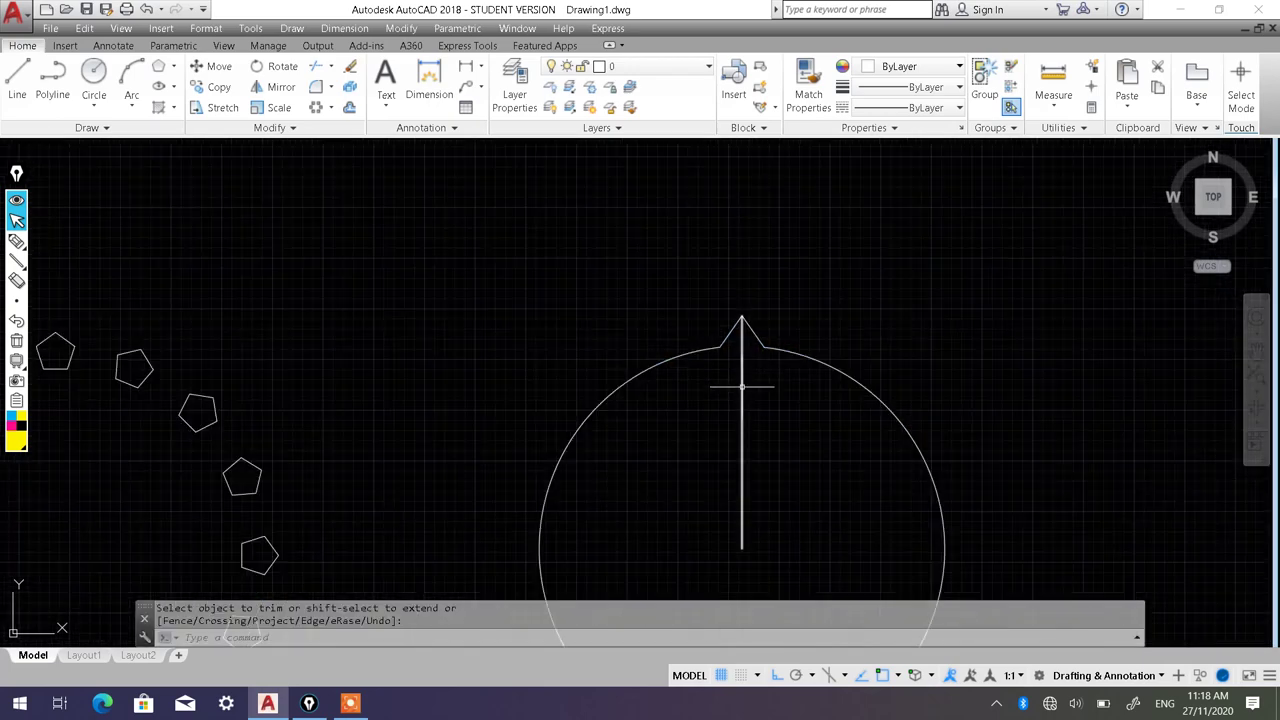
pyautogui.click(742, 385)
pyautogui.press('Delete')
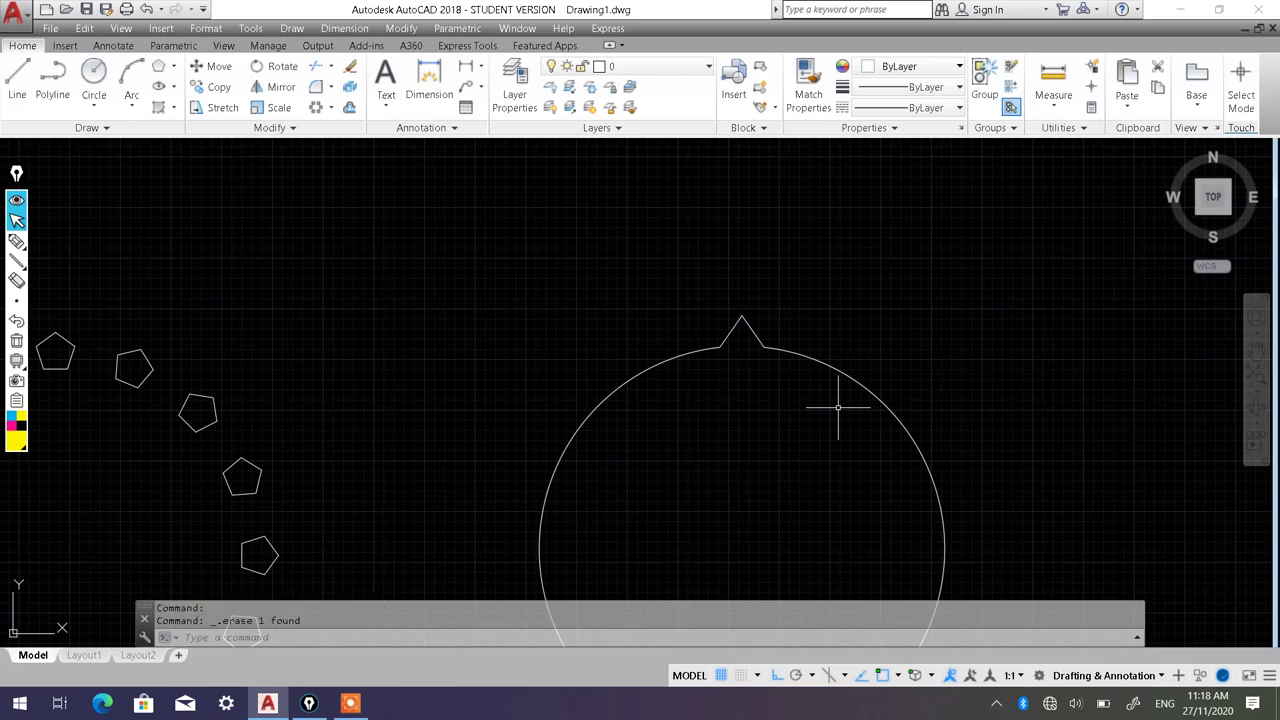
pyautogui.scroll(3, 773, 390)
pyautogui.moveTo(681, 237); pyautogui.dragTo(665, 290, button='middle')
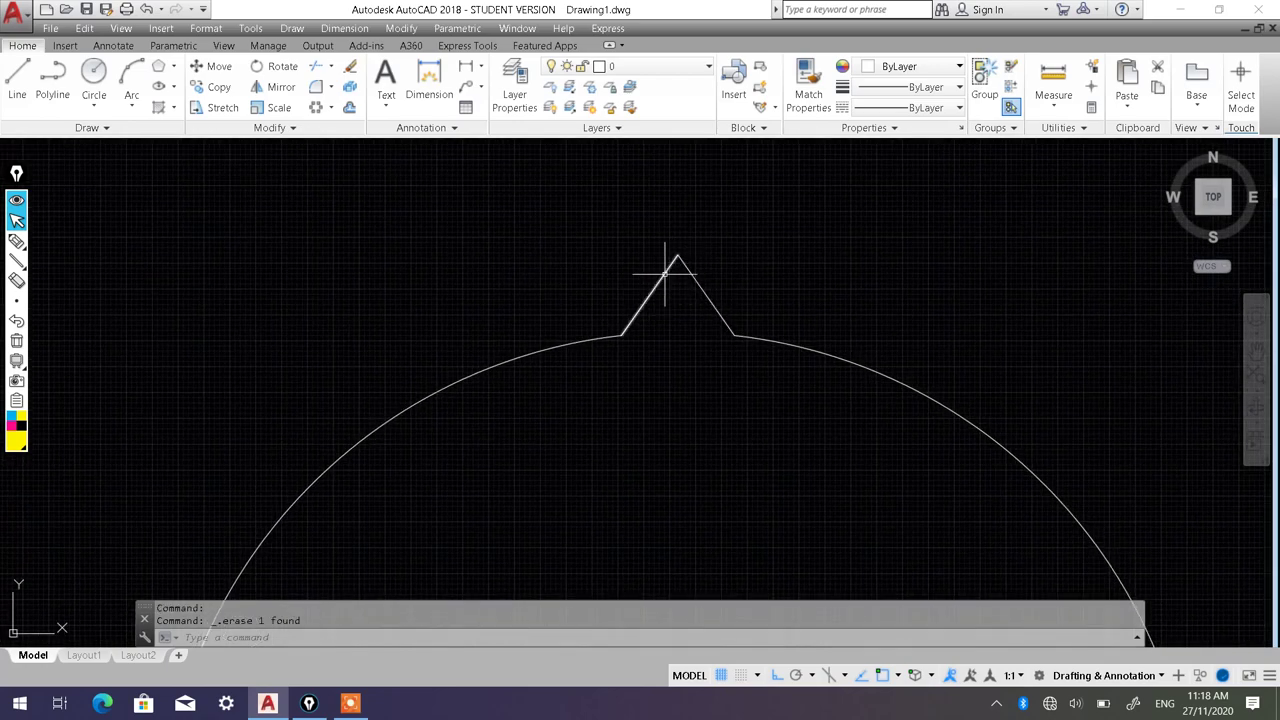
pyautogui.scroll(2, 680, 276)
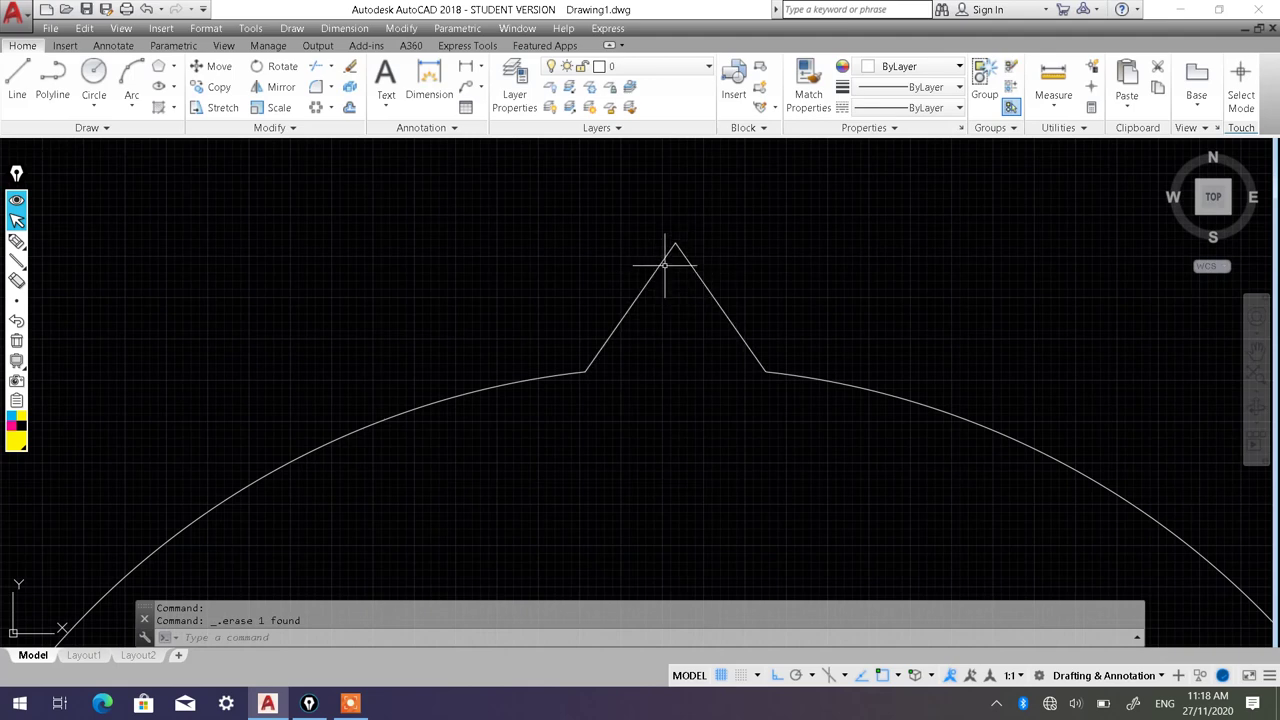
# Step: Try a radius-50 fillet on the tooth's left slope, then cancel it
pyautogui.click(316, 88)
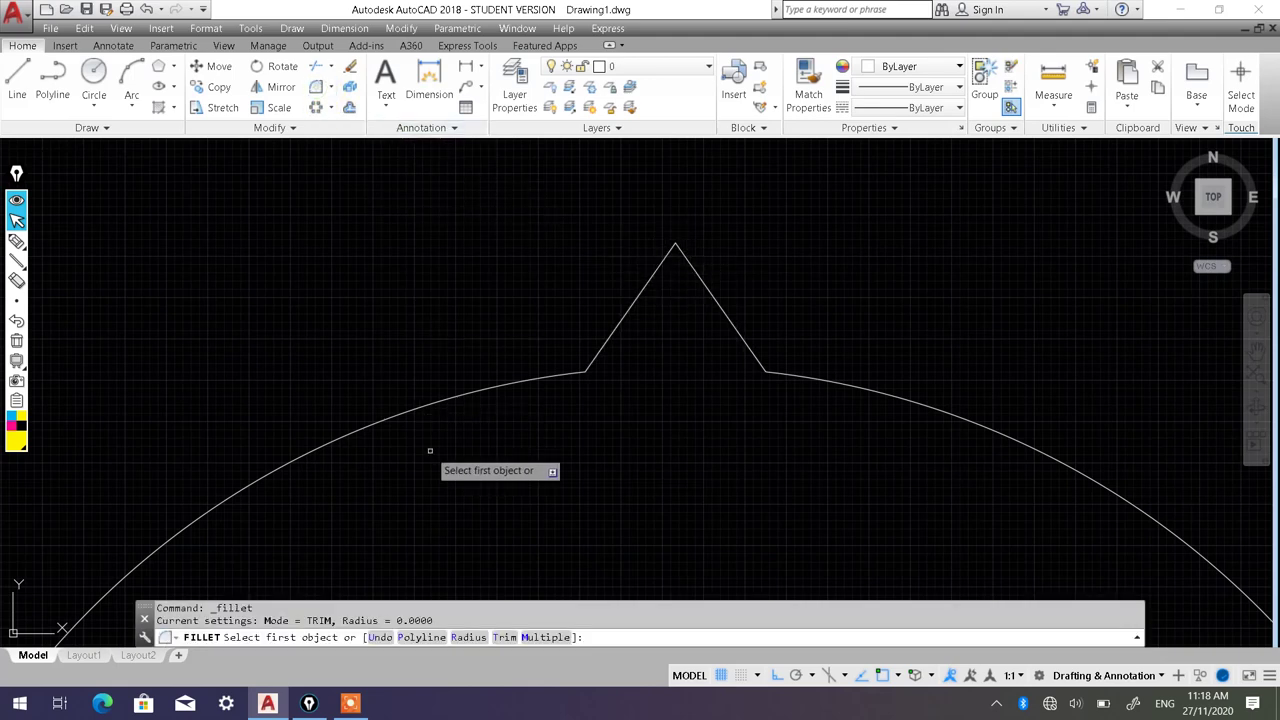
pyautogui.click(468, 637)
pyautogui.write('50')
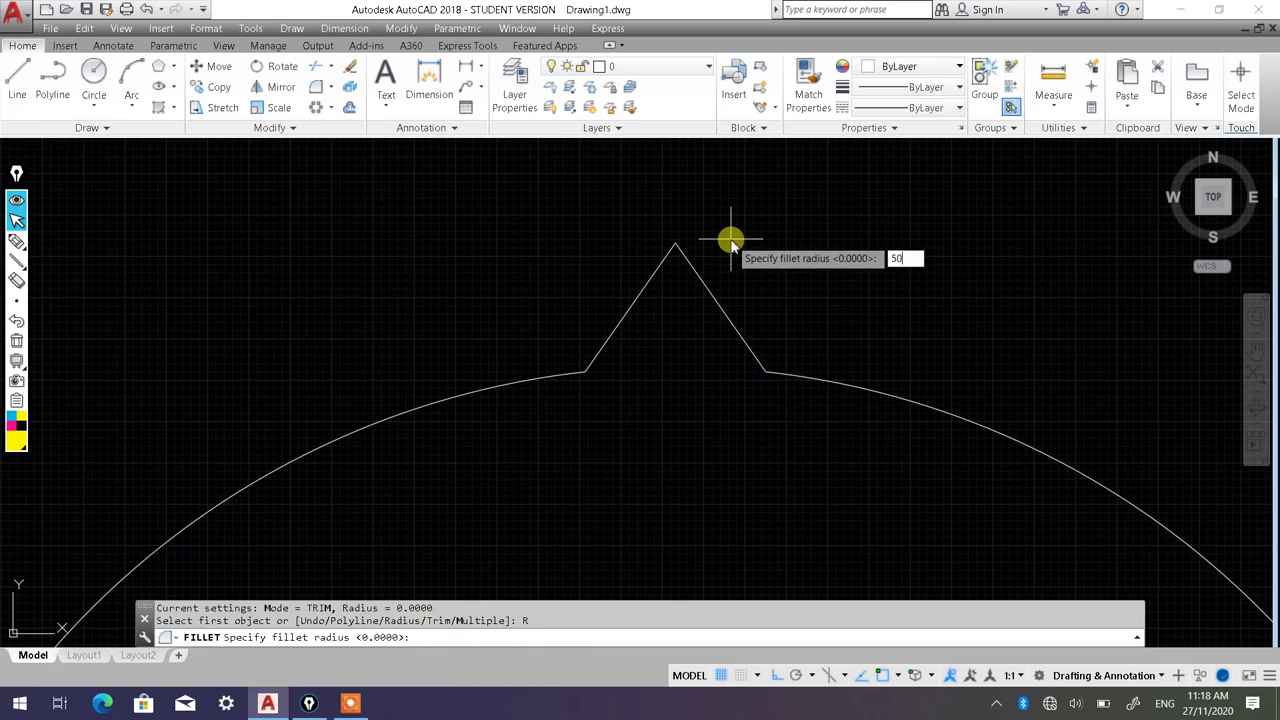
pyautogui.press('Return')
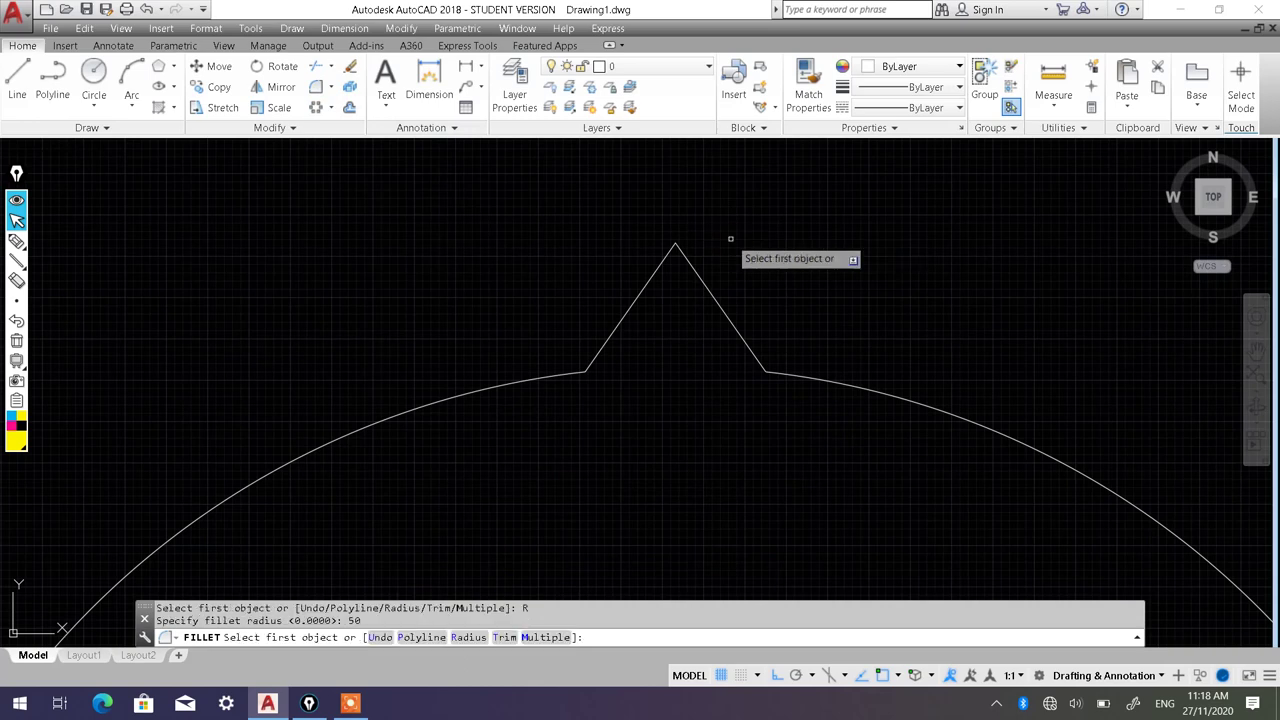
pyautogui.click(665, 260)
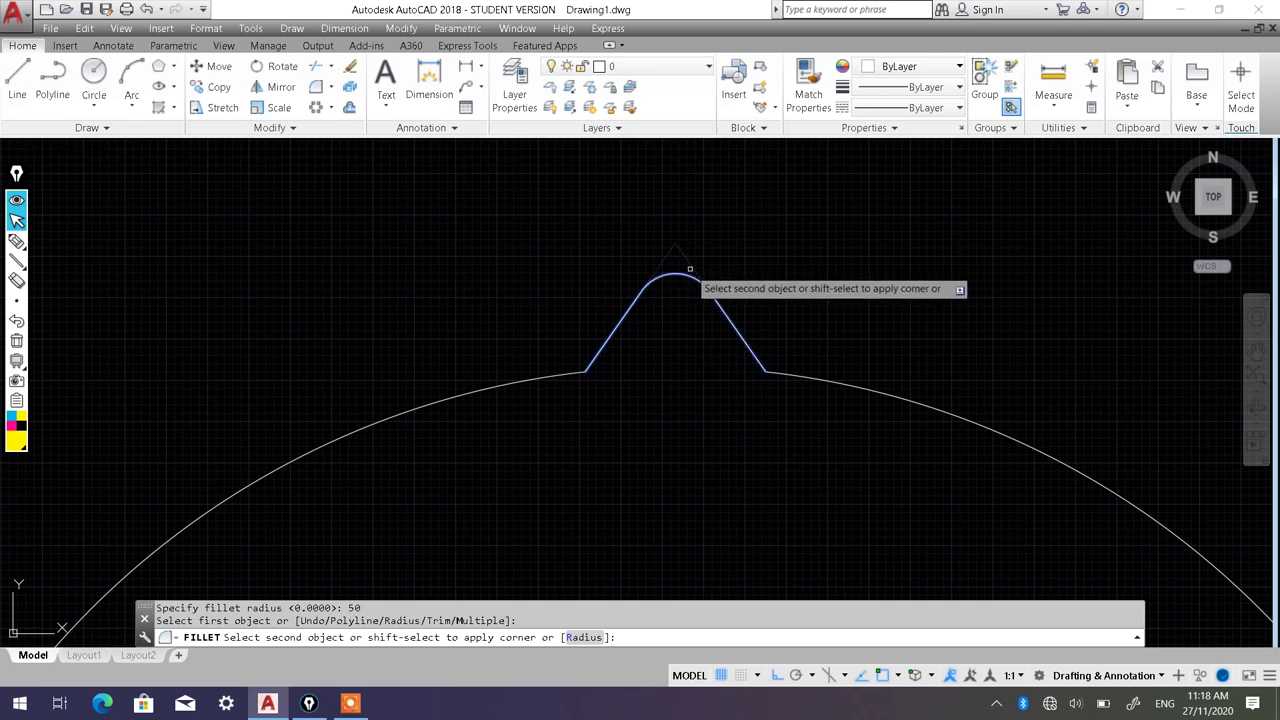
pyautogui.press('Escape')
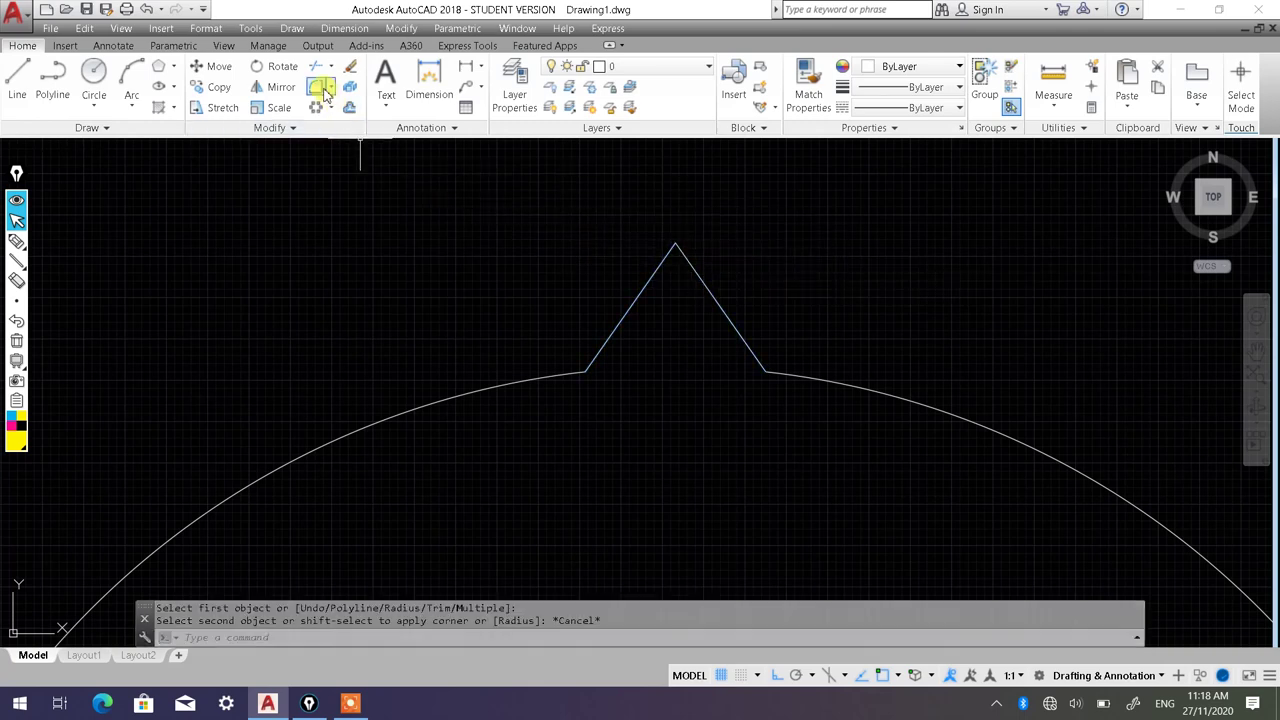
# Step: Fillet the tooth's left and right slopes with radius 20 to round its tip
pyautogui.click(322, 92)
pyautogui.click(471, 637)
pyautogui.write('20')
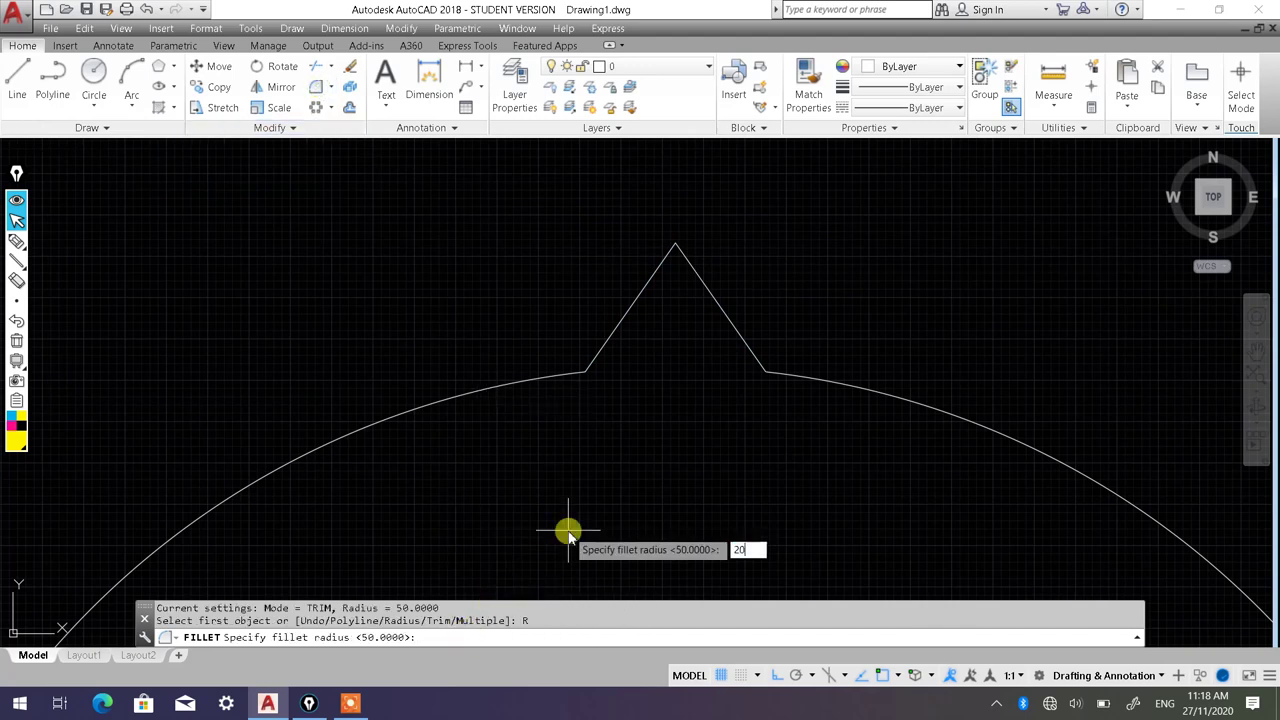
pyautogui.press('Return')
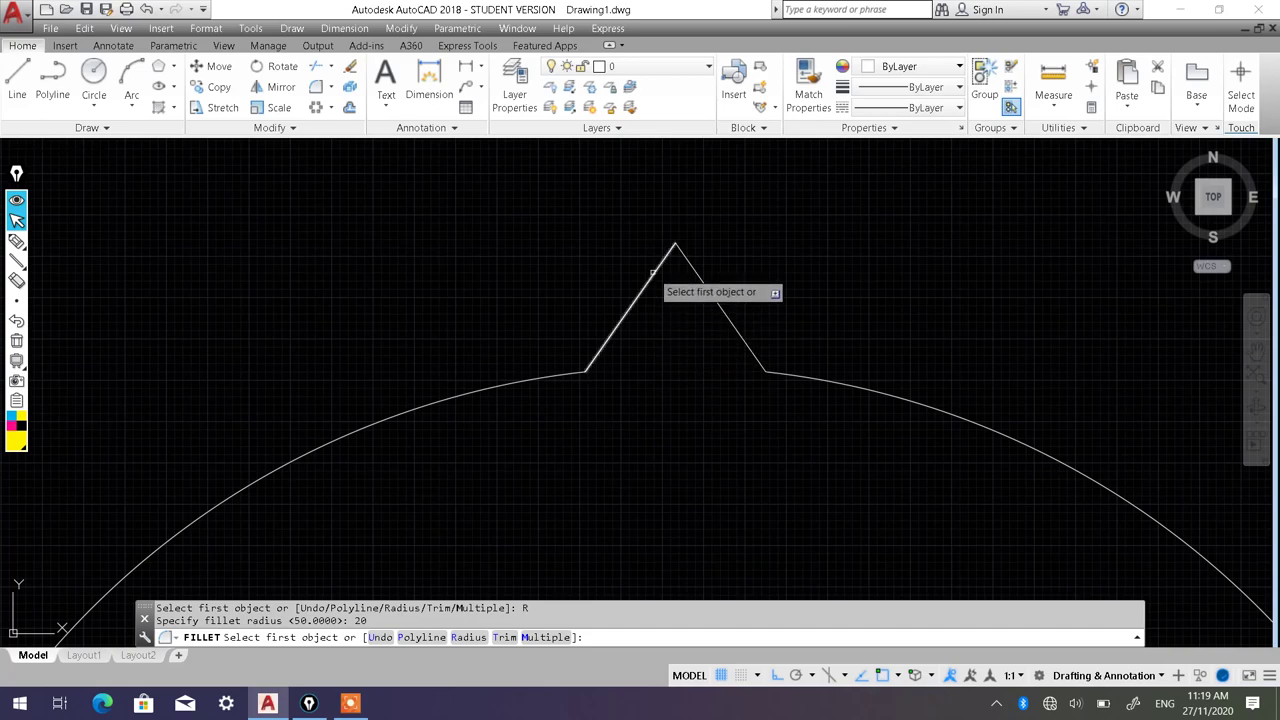
pyautogui.click(654, 272)
pyautogui.click(680, 266)
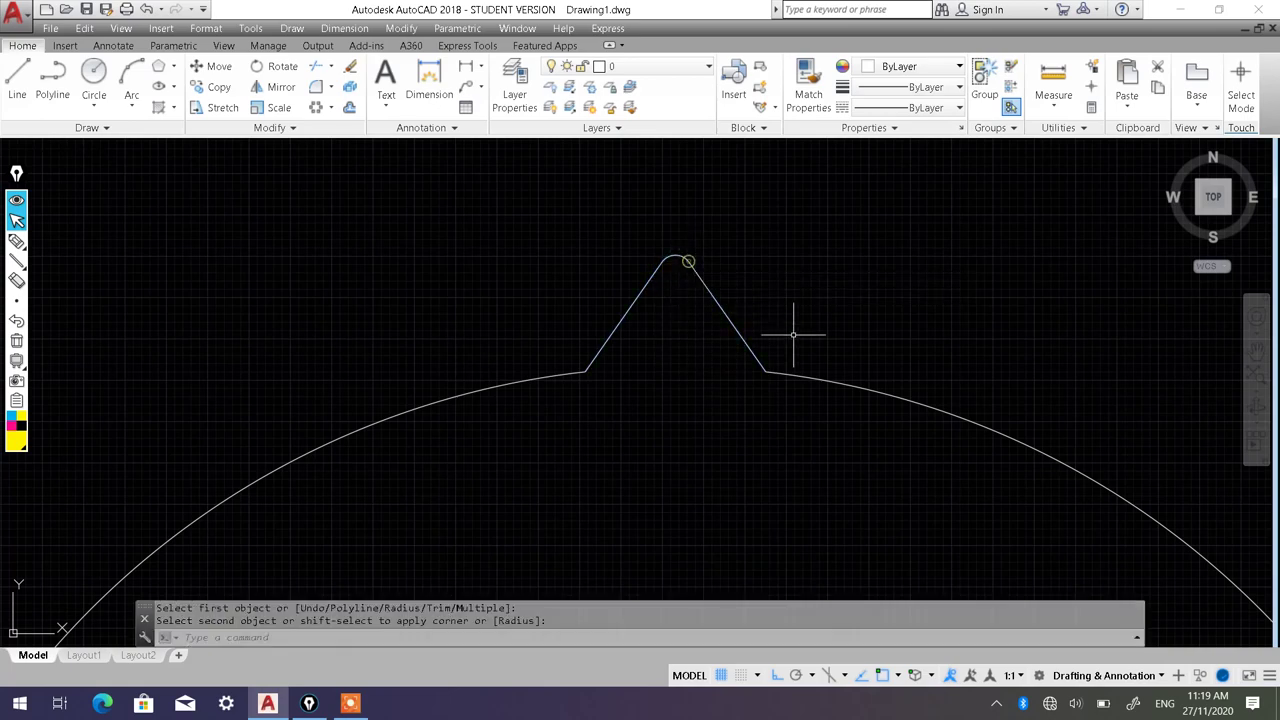
# Step: Bring the whole circle into view and launch the Polar Array command
pyautogui.scroll(-6, 744, 431)
pyautogui.moveTo(743, 443)
pyautogui.mouseDown(button='middle')
pyautogui.moveTo(686, 337)
pyautogui.moveTo(673, 279)
pyautogui.mouseUp(button='middle')
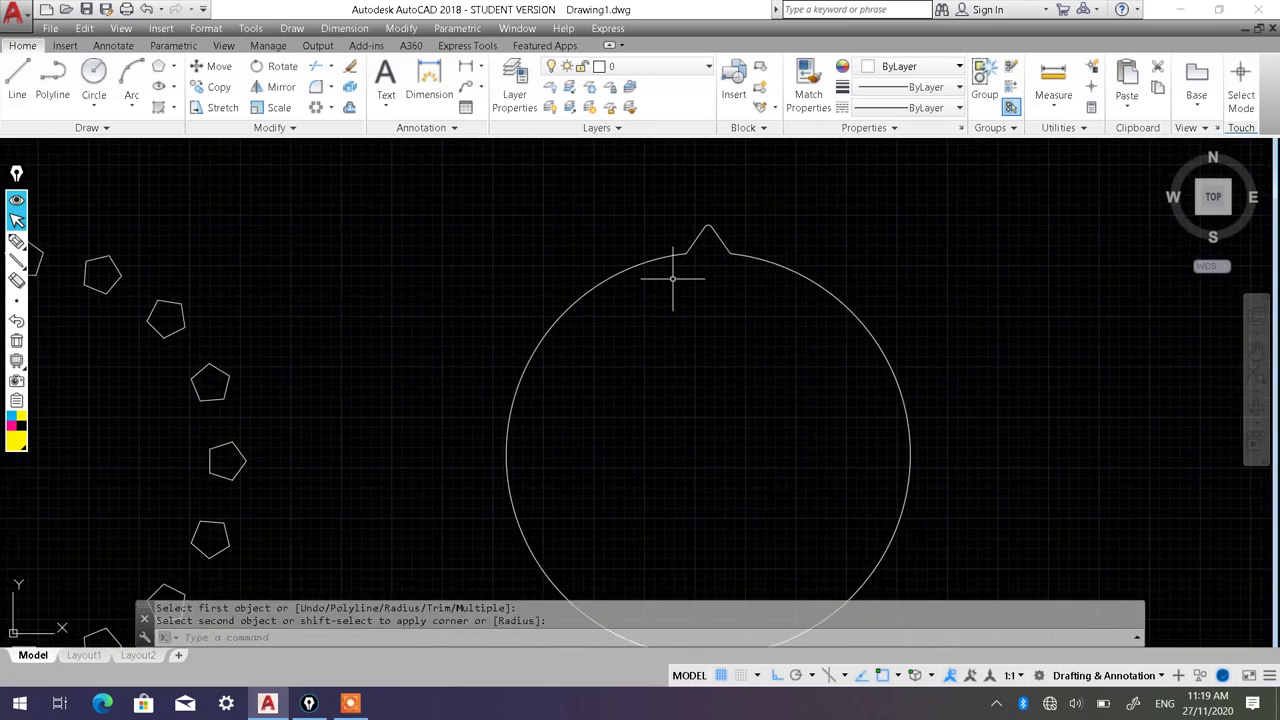
pyautogui.moveTo(727, 335); pyautogui.dragTo(729, 277, button='middle')
pyautogui.scroll(2, 729, 277)
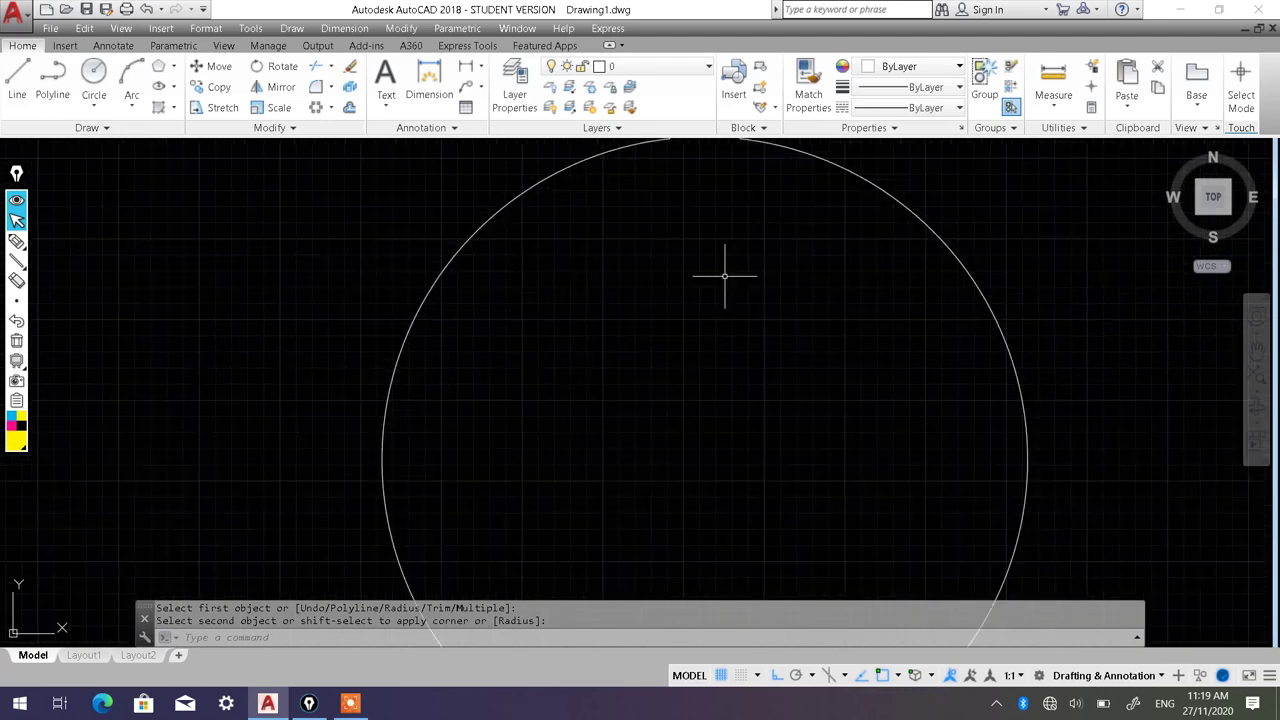
pyautogui.scroll(-2, 725, 275)
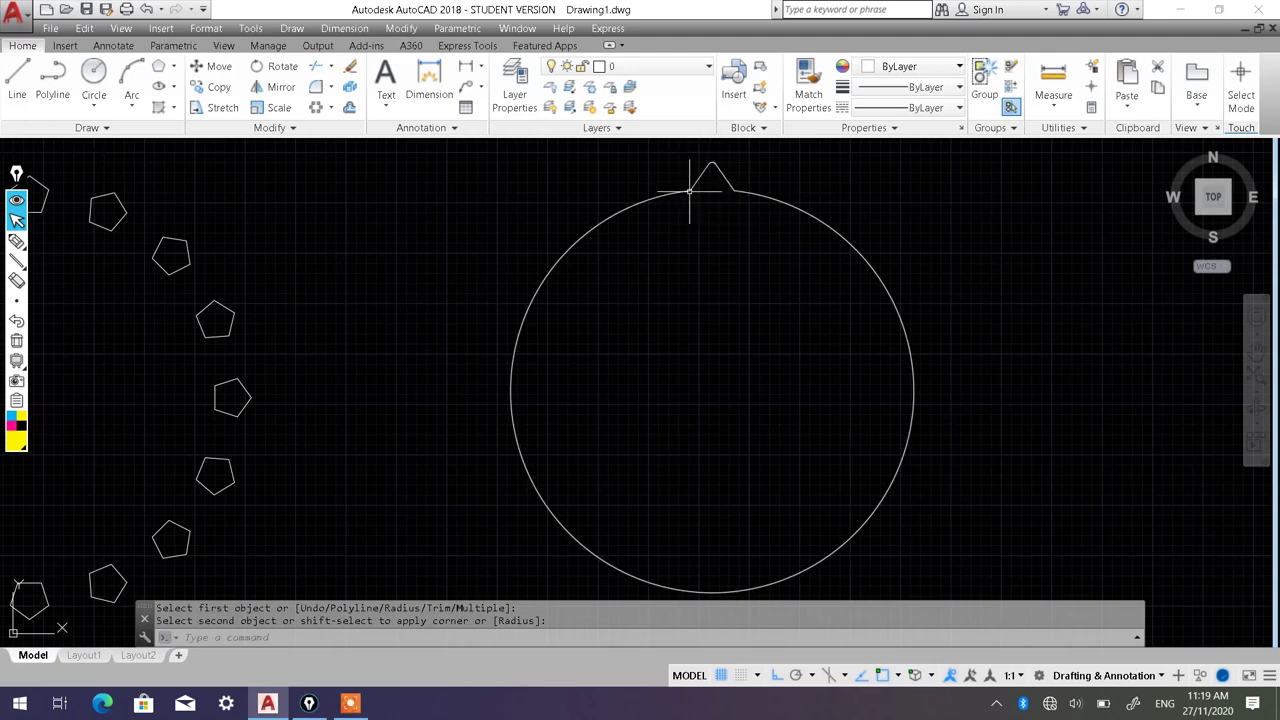
pyautogui.click(640, 602)
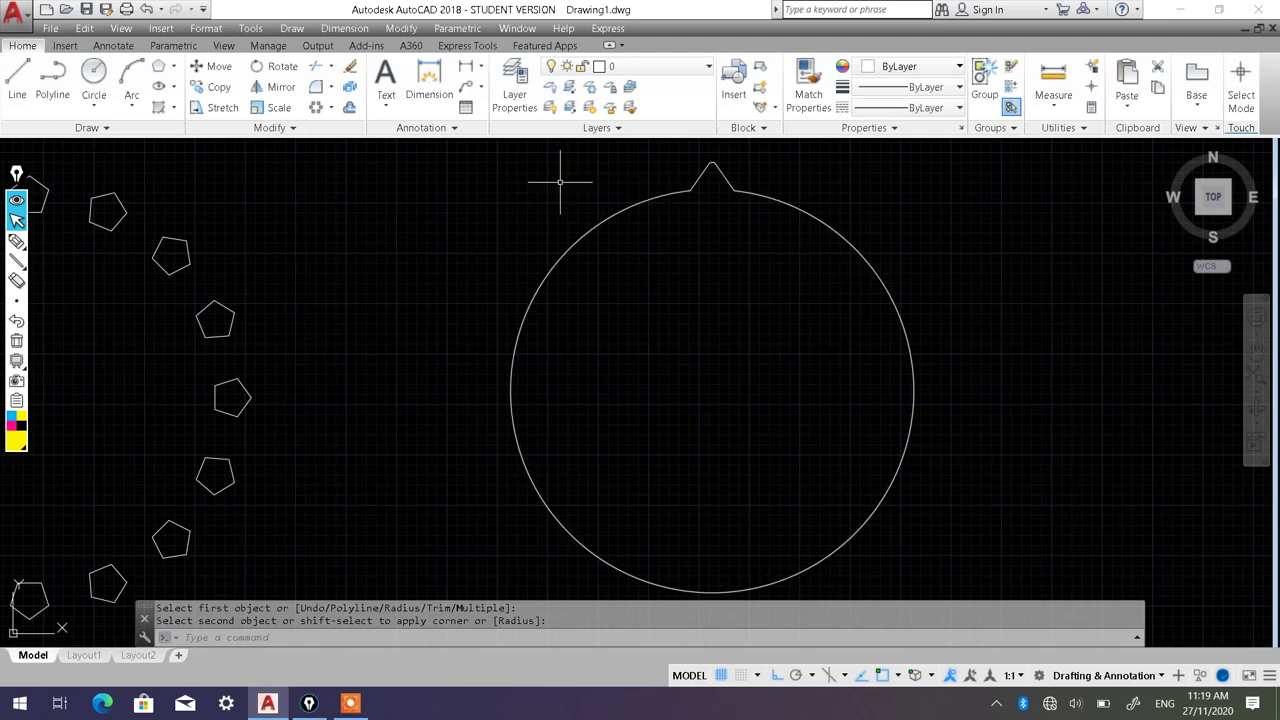
pyautogui.click(325, 108)
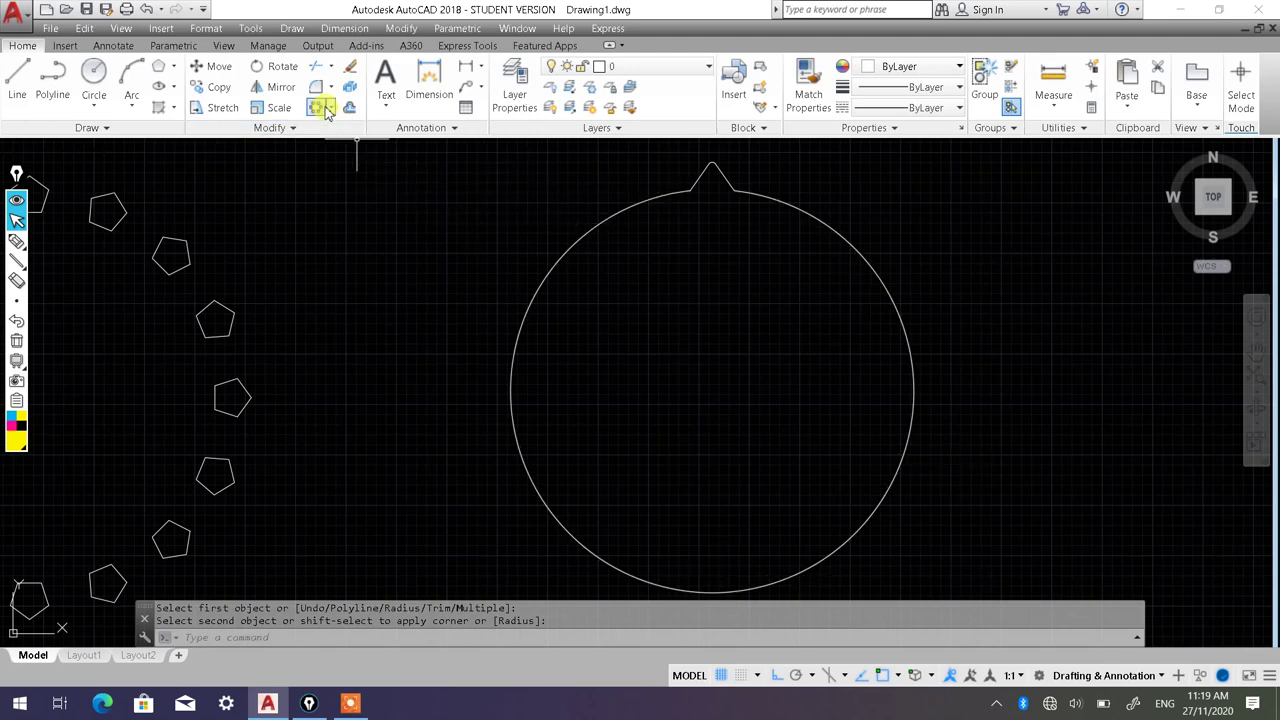
pyautogui.click(330, 108)
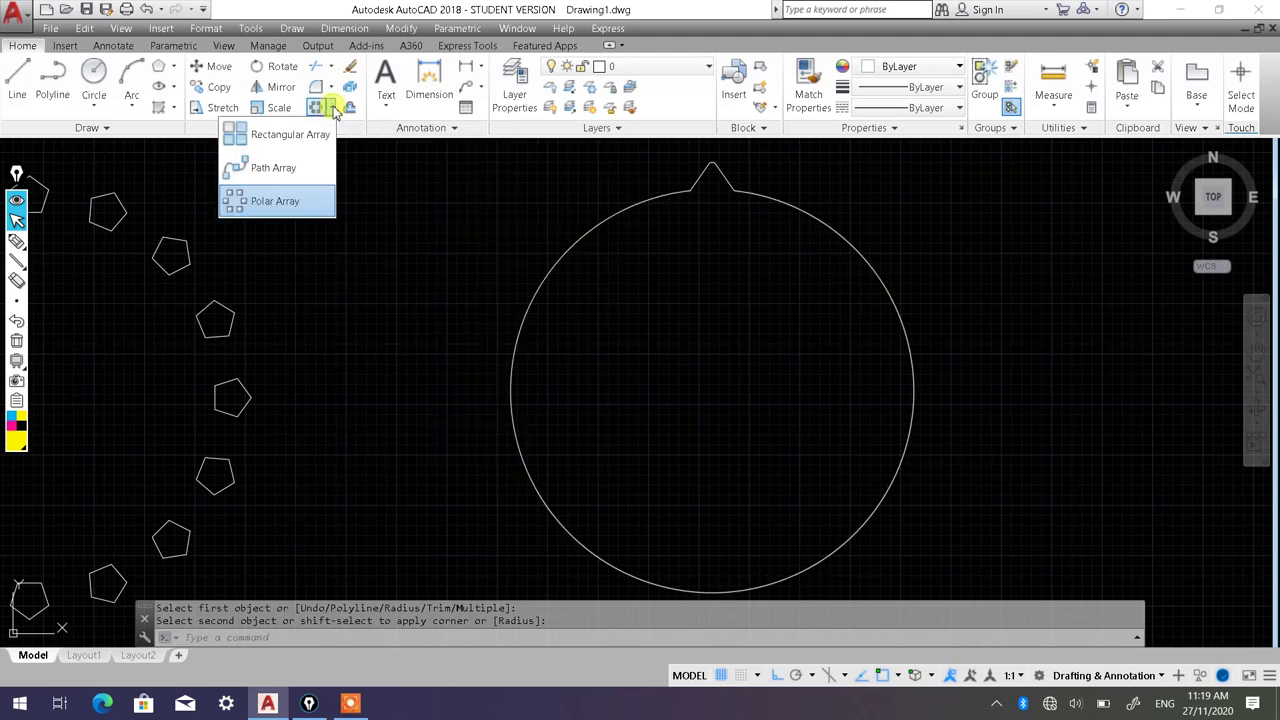
pyautogui.click(297, 210)
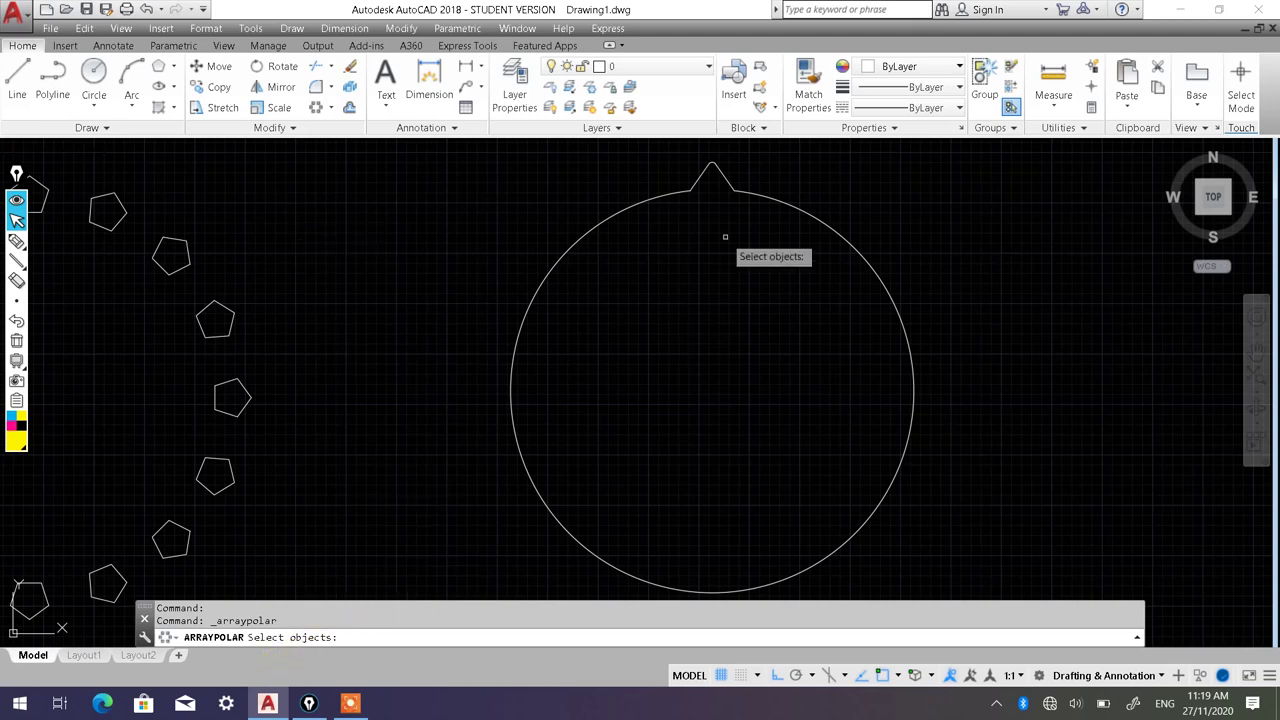
# Step: Window-select the rounded tooth and array it about the circle's centre, six copies 60° apart
pyautogui.click(670, 150)
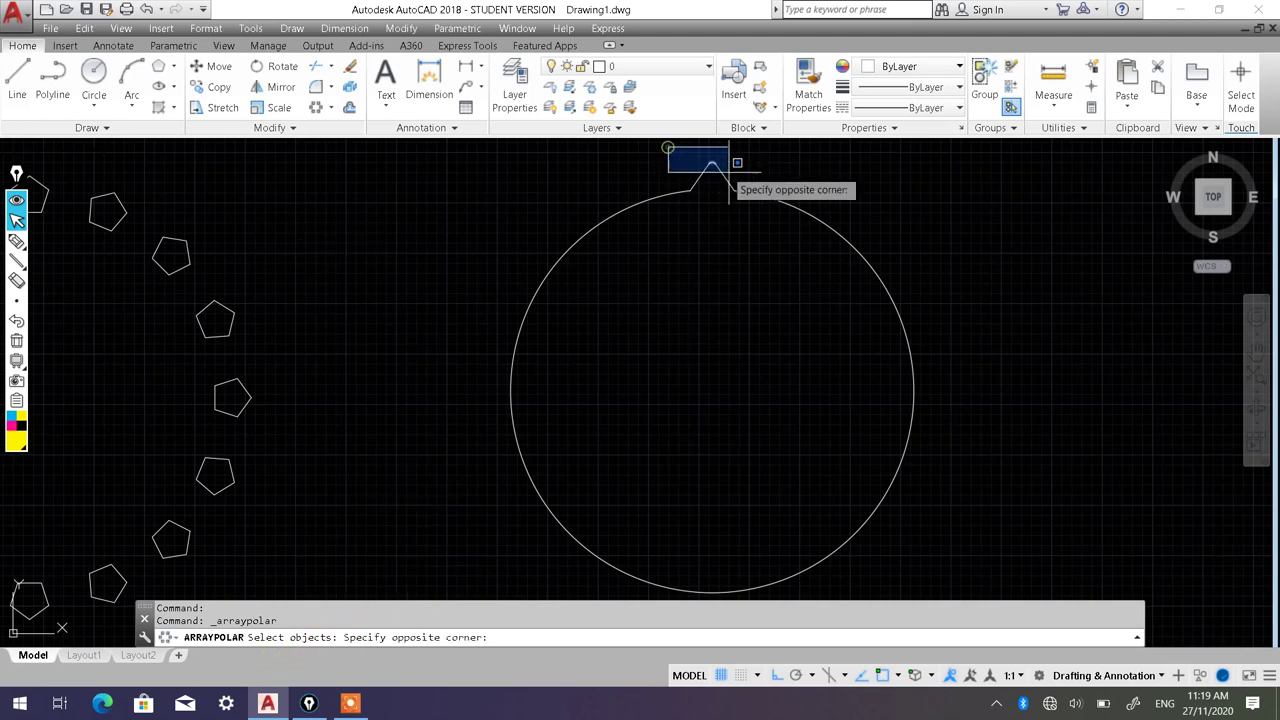
pyautogui.click(752, 228)
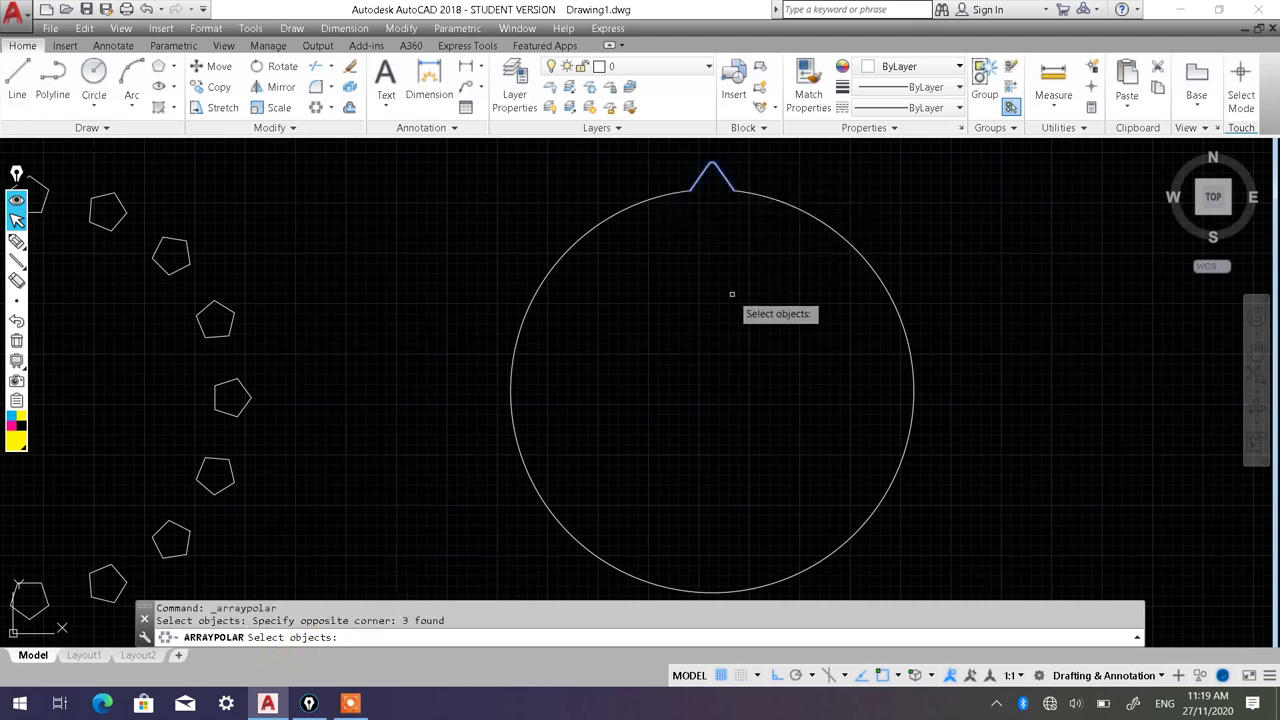
pyautogui.press('Return')
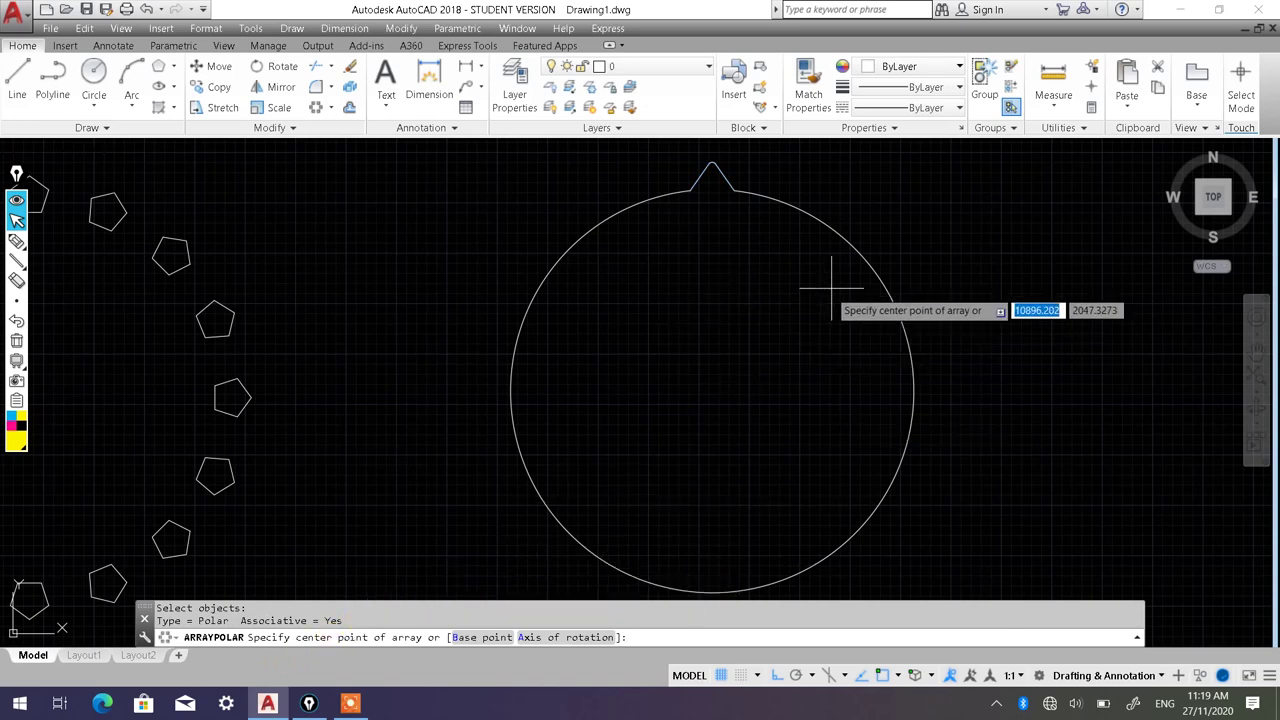
pyautogui.click(712, 391)
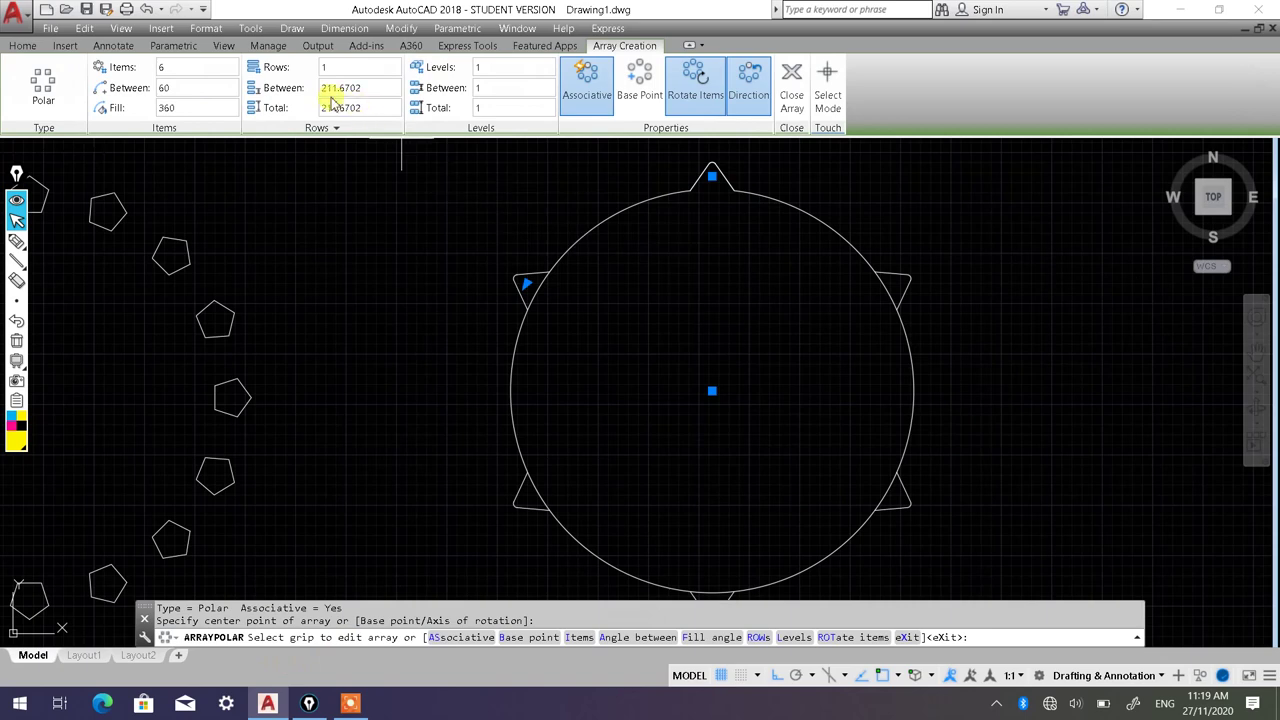
# Step: Change the array's item count to 20, then to 24 teeth
pyautogui.click(183, 67)
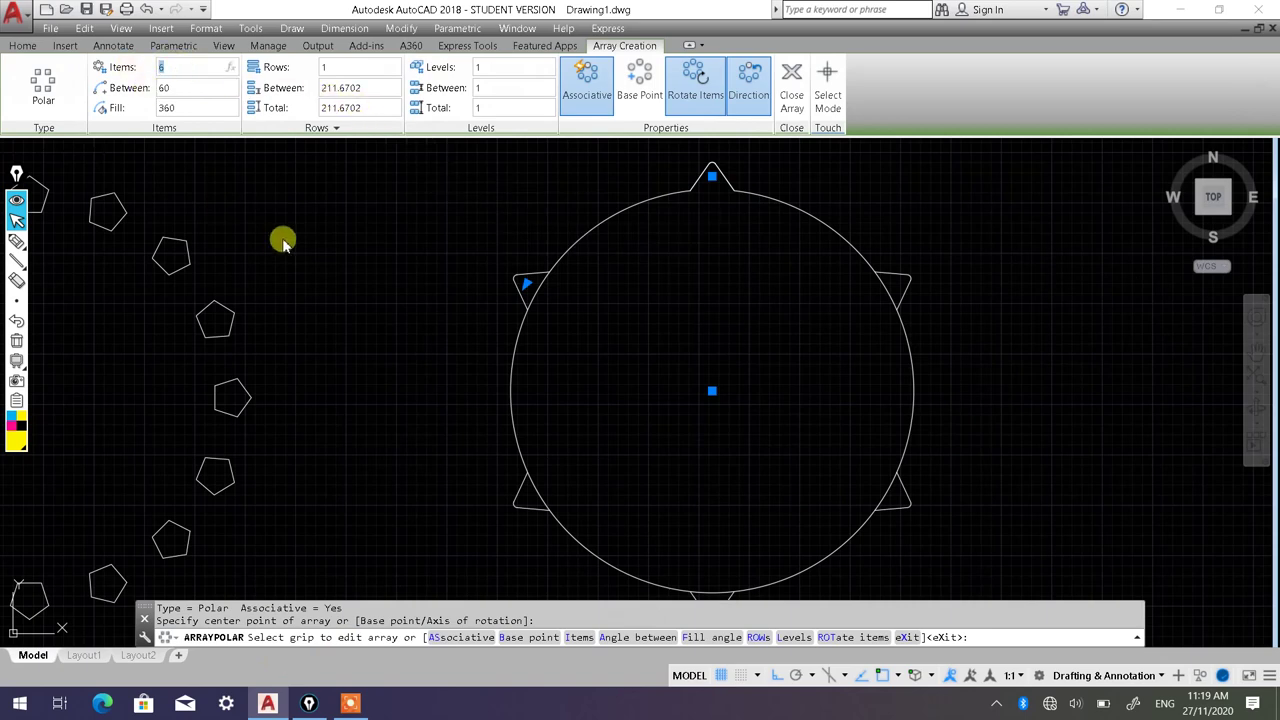
pyautogui.write('20')
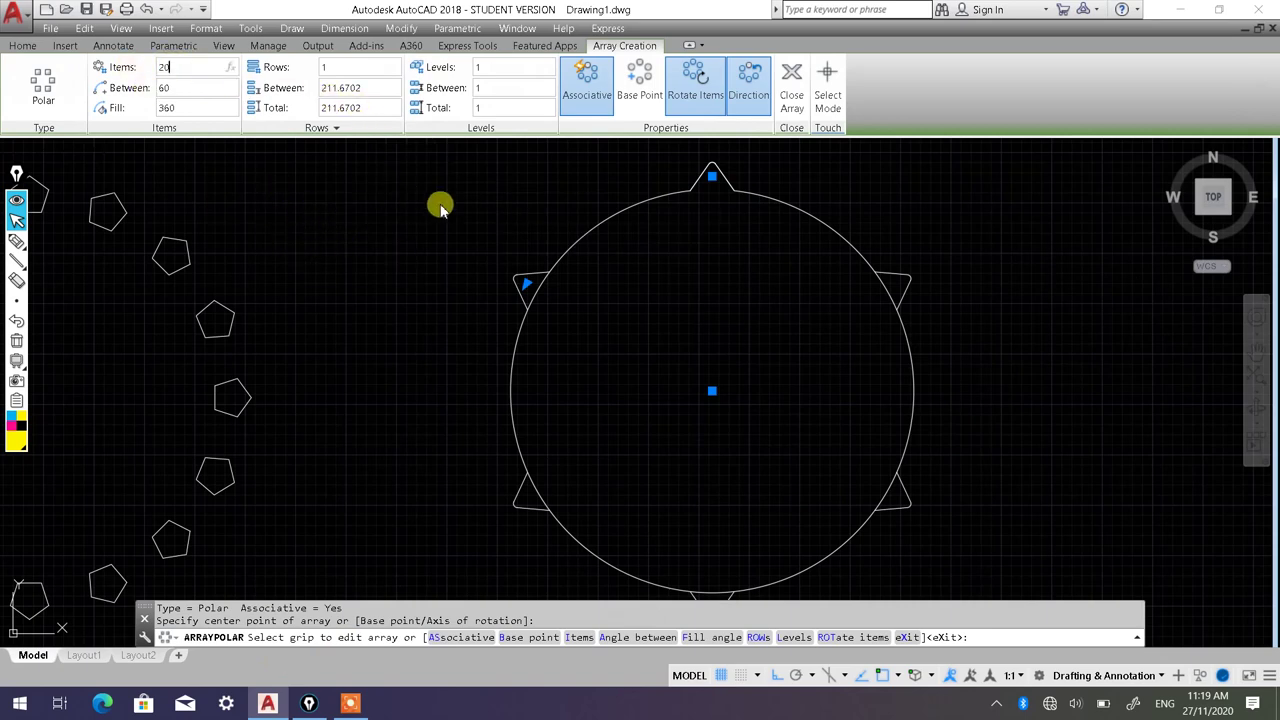
pyautogui.press('Return')
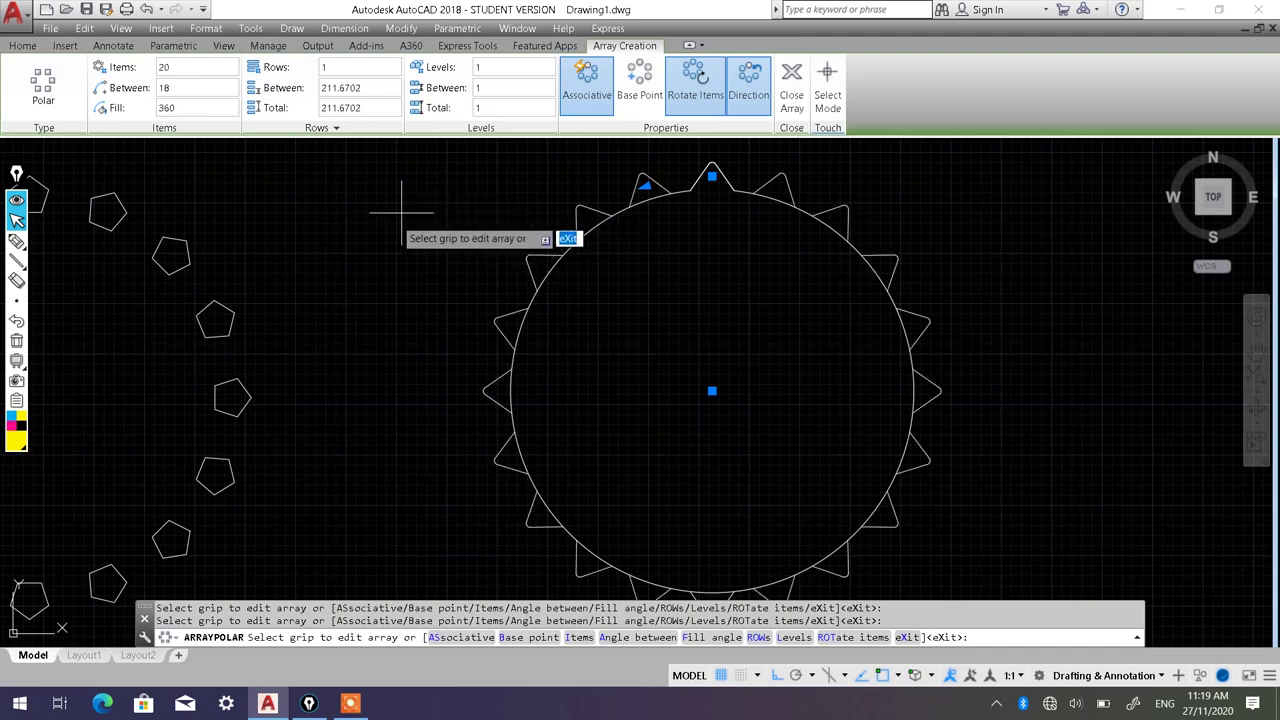
pyautogui.click(600, 278)
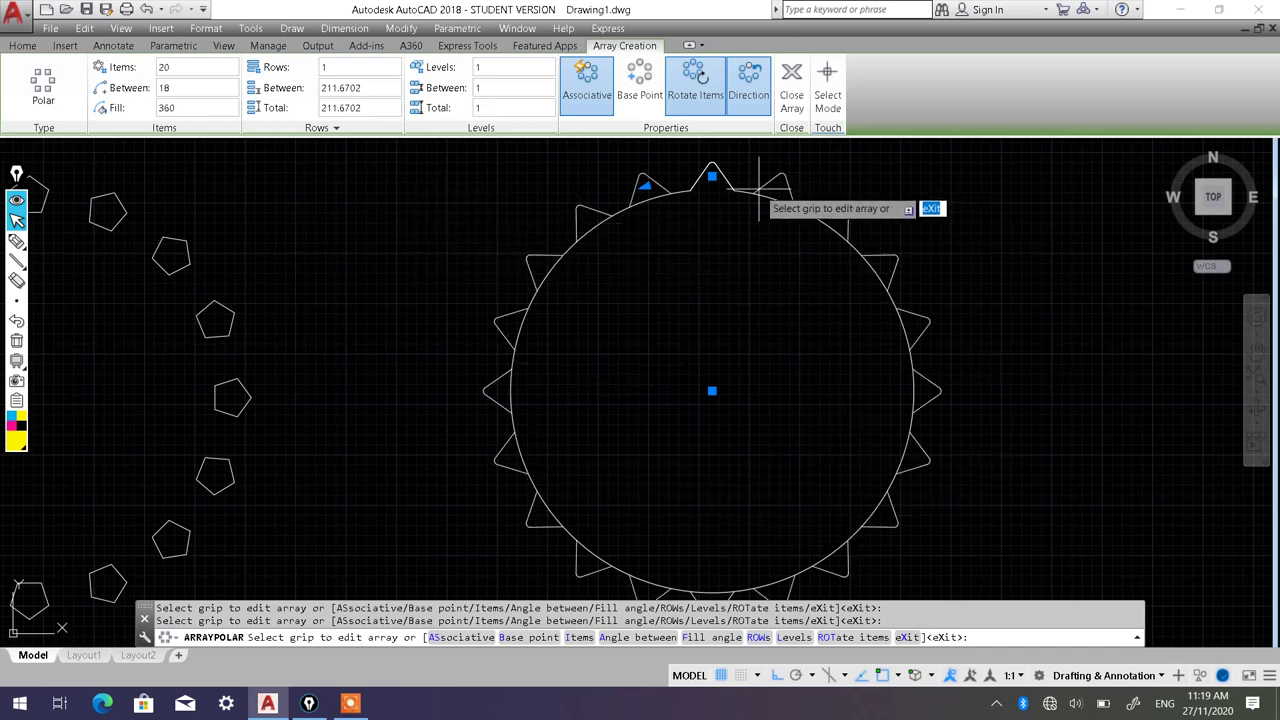
pyautogui.click(190, 68)
pyautogui.write('24')
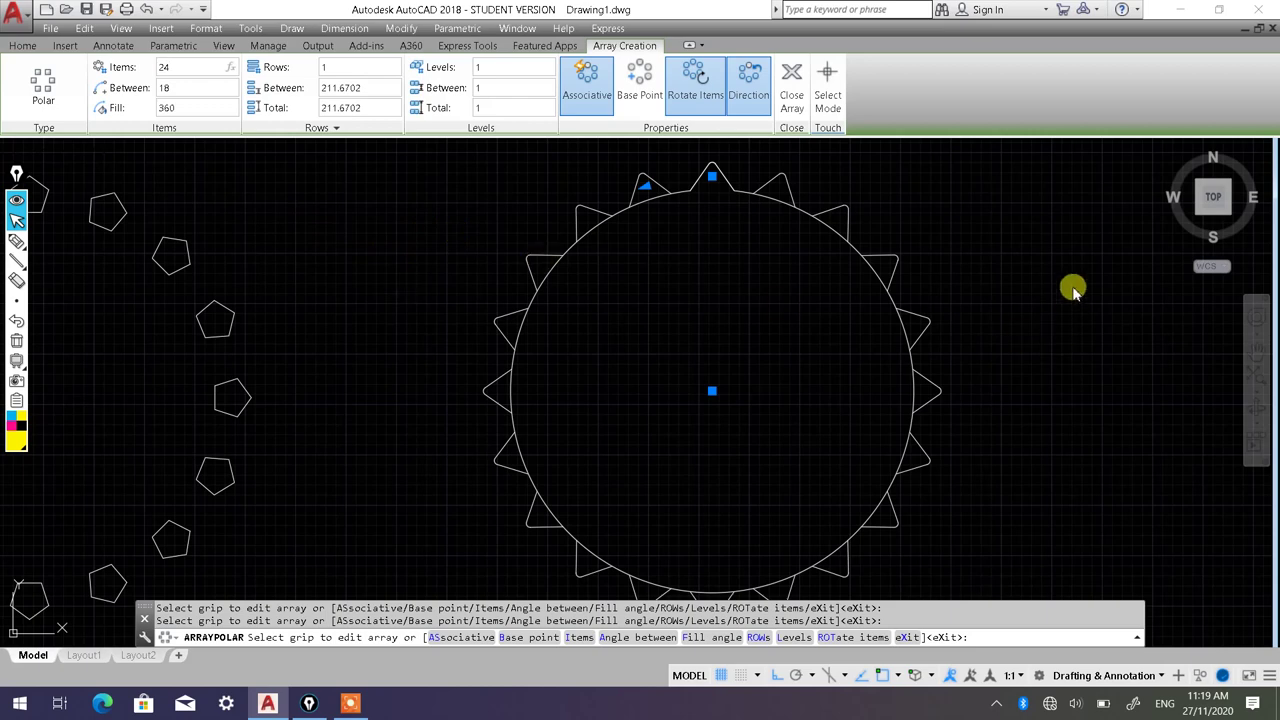
pyautogui.click(1023, 293)
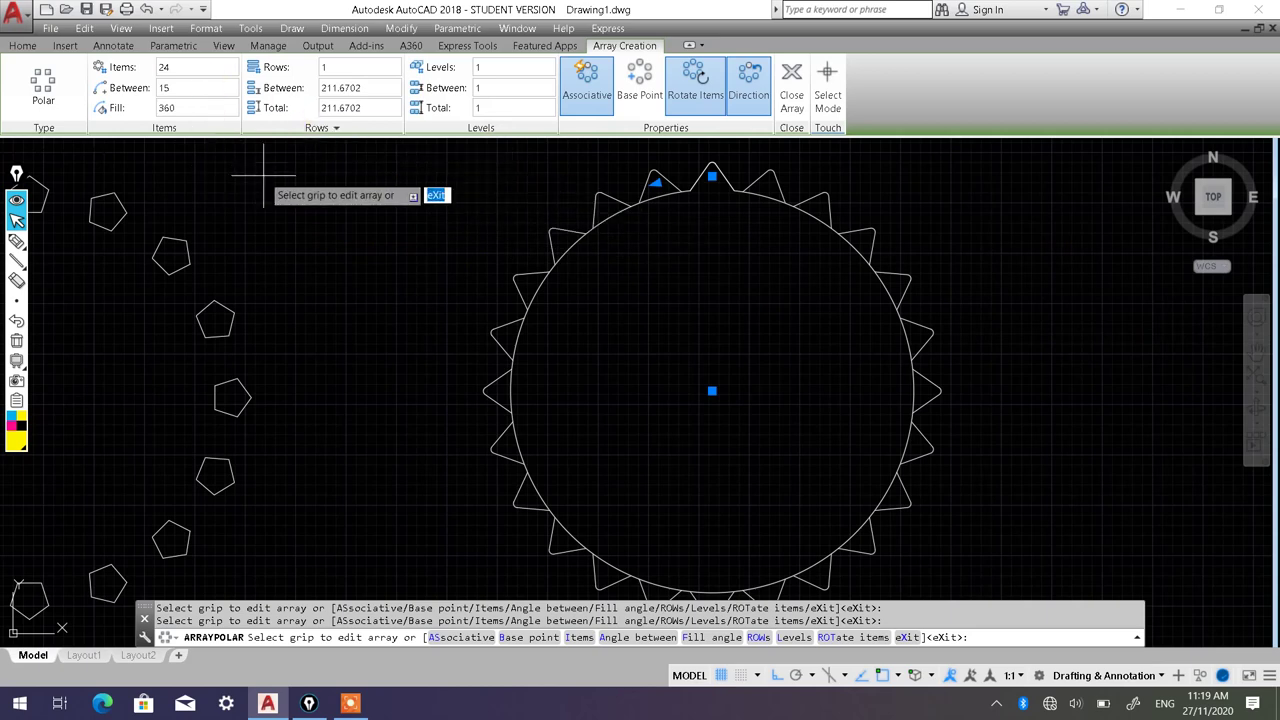
# Step: Set the array's fill angle to 360° so the teeth sit 15° apart
pyautogui.click(197, 109)
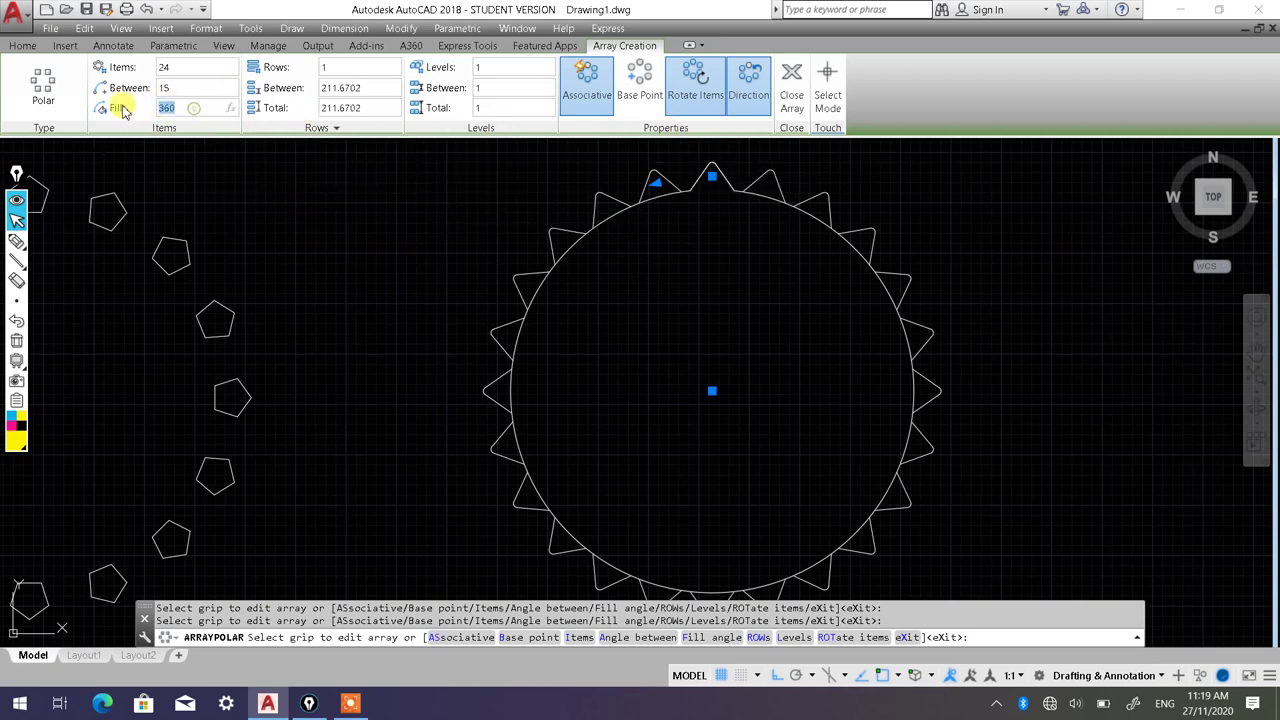
pyautogui.click(200, 108)
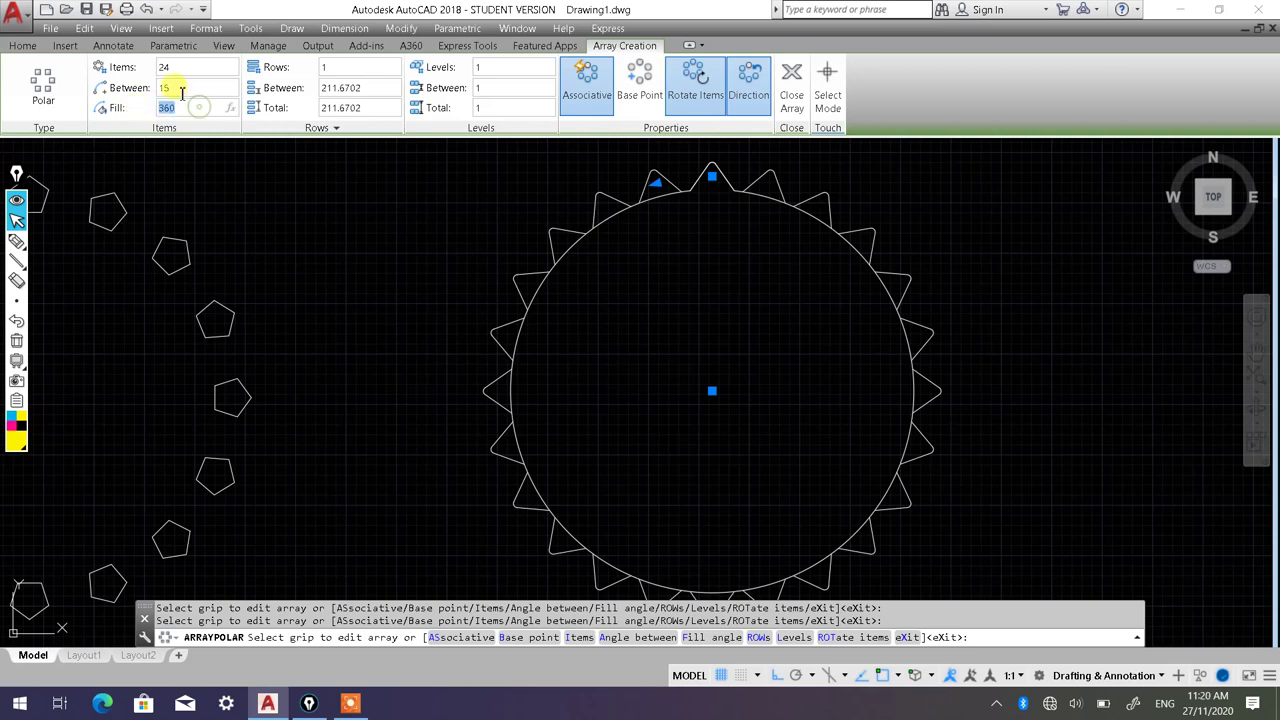
pyautogui.click(183, 107)
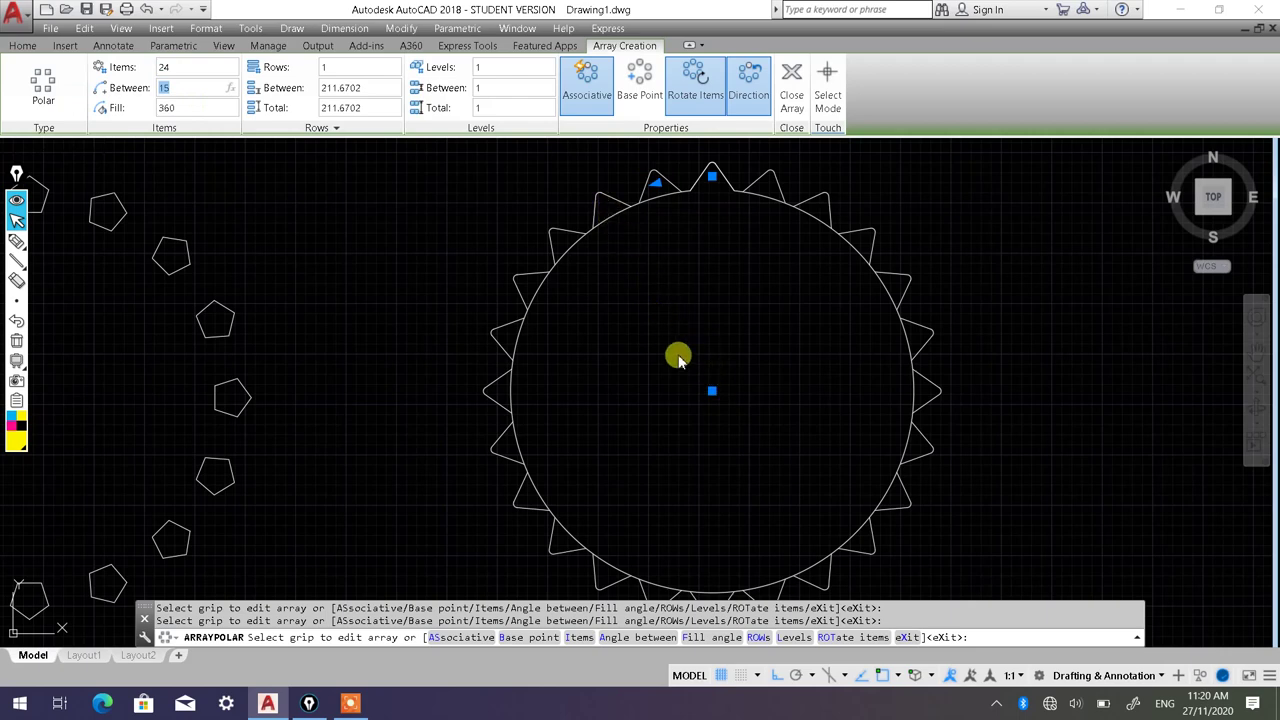
pyautogui.click(17, 238)
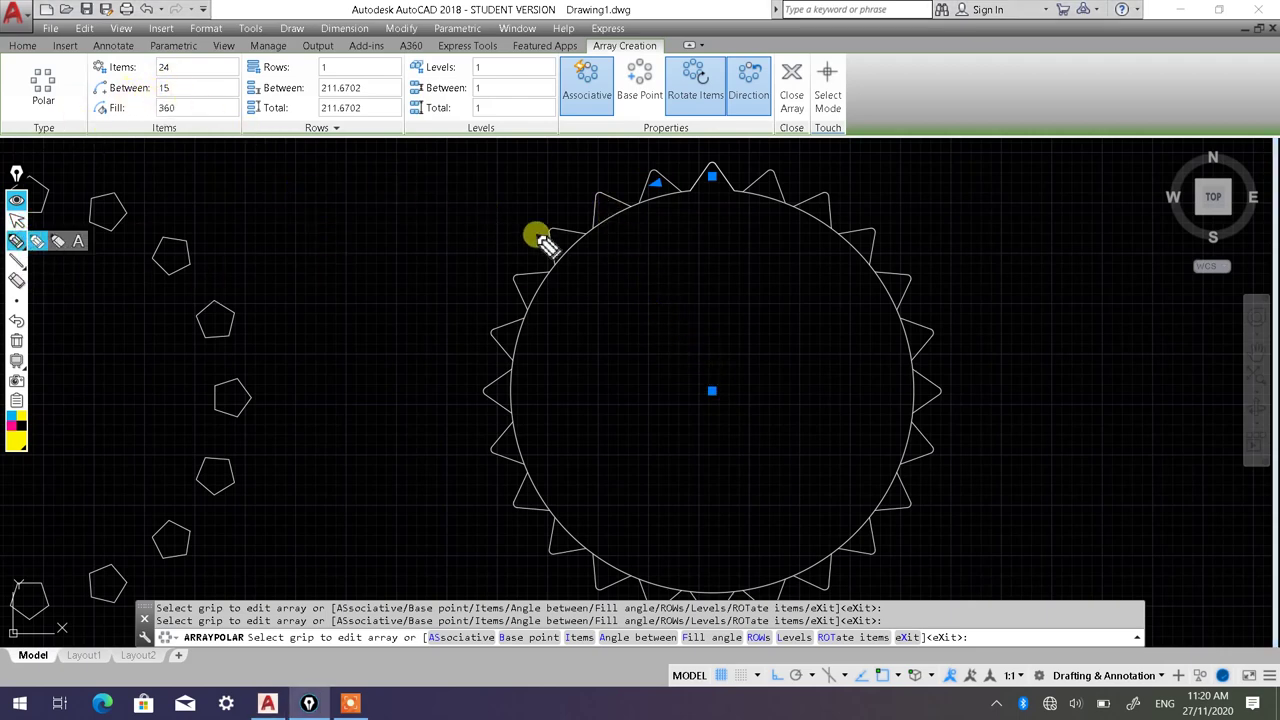
pyautogui.moveTo(711, 179)
pyautogui.mouseDown()
pyautogui.moveTo(671, 249)
pyautogui.moveTo(610, 220)
pyautogui.mouseUp()
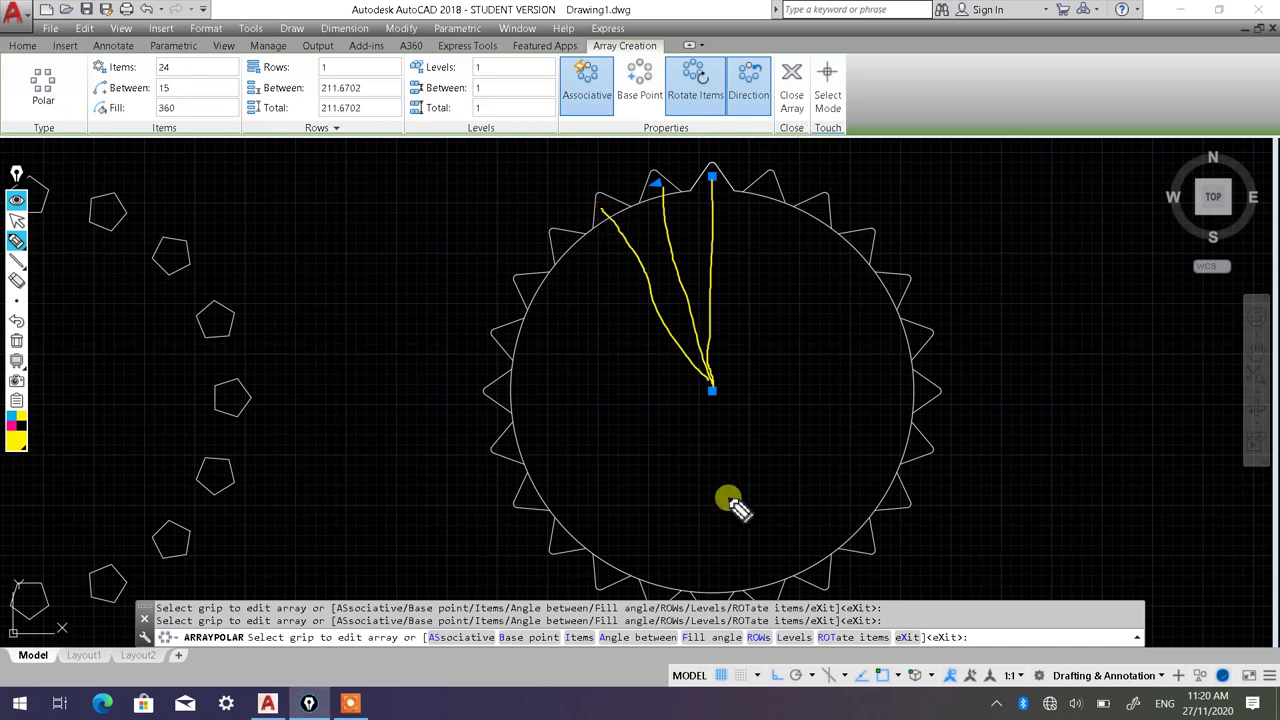
pyautogui.moveTo(716, 265); pyautogui.dragTo(695, 280)
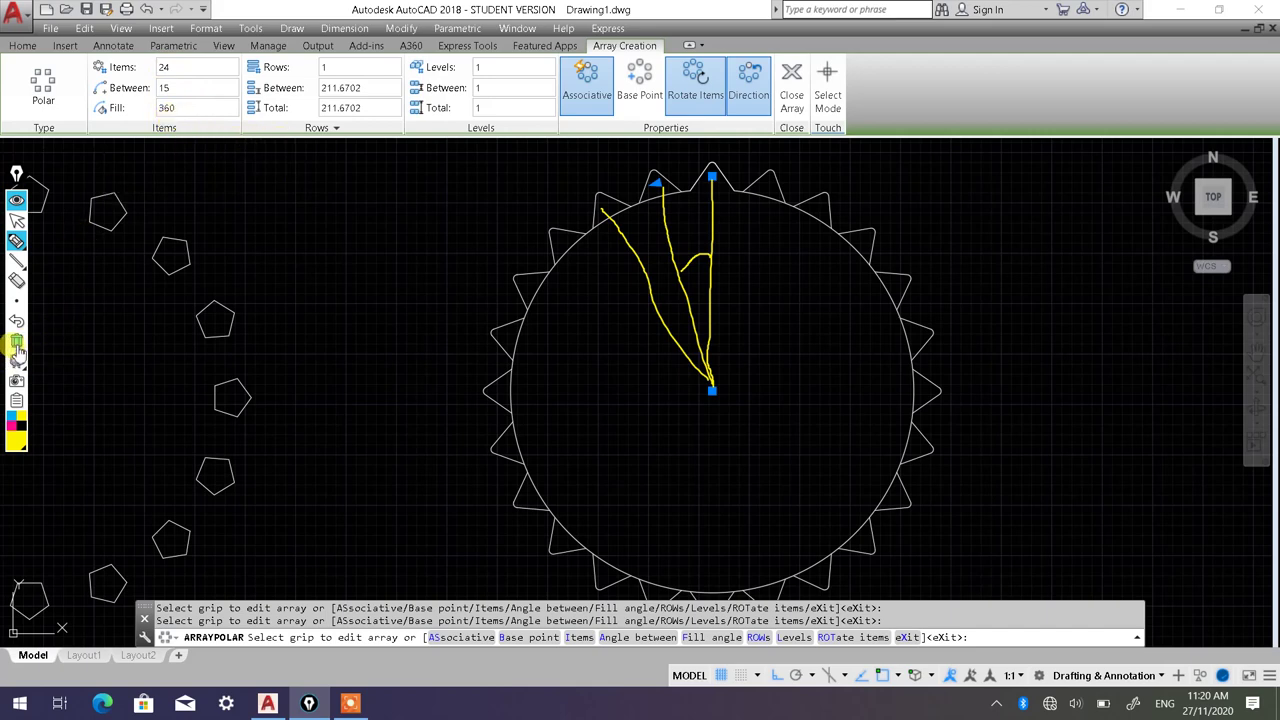
pyautogui.click(17, 341)
pyautogui.click(17, 220)
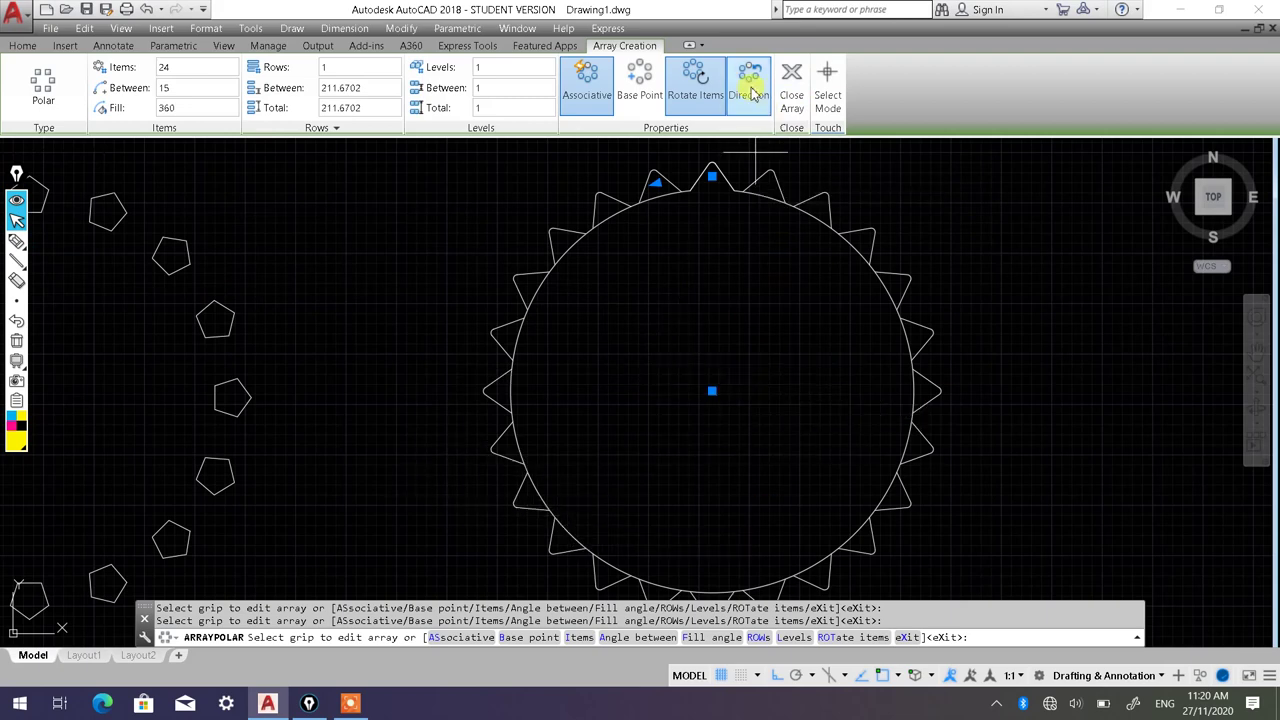
# Step: Close the 24-tooth polar array and check the resulting gear
pyautogui.click(791, 85)
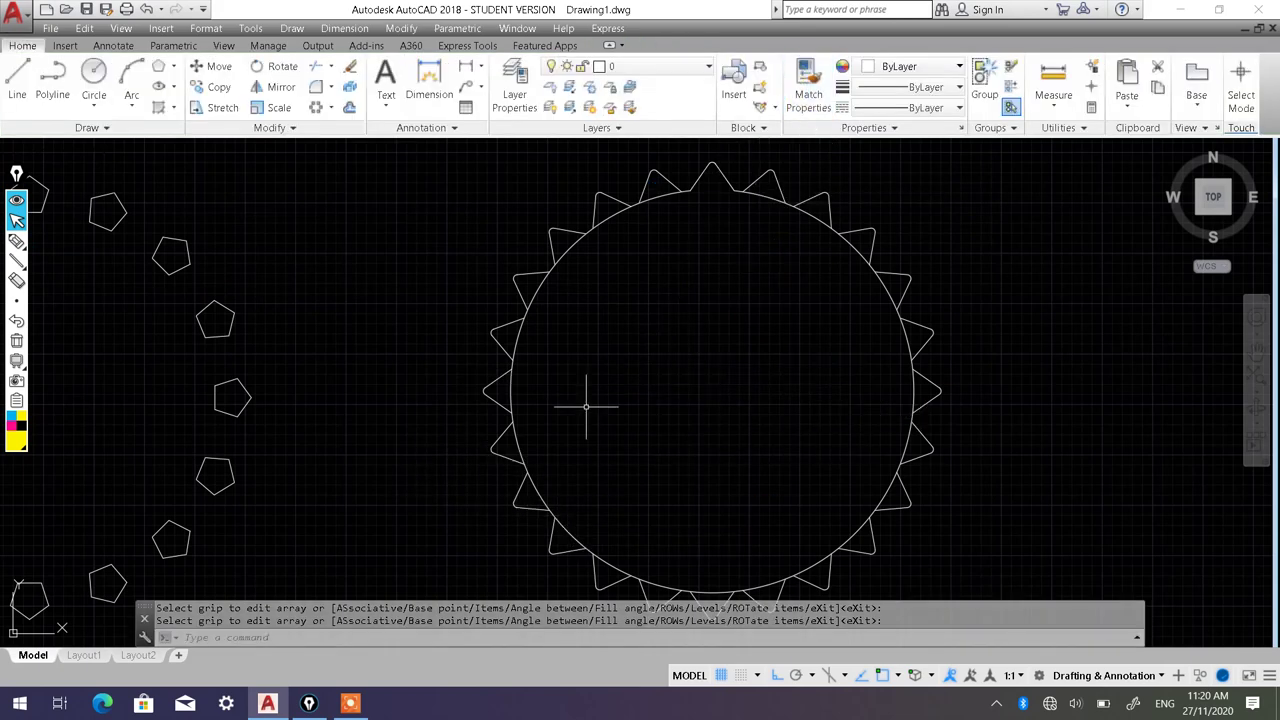
pyautogui.scroll(-2, 659, 366)
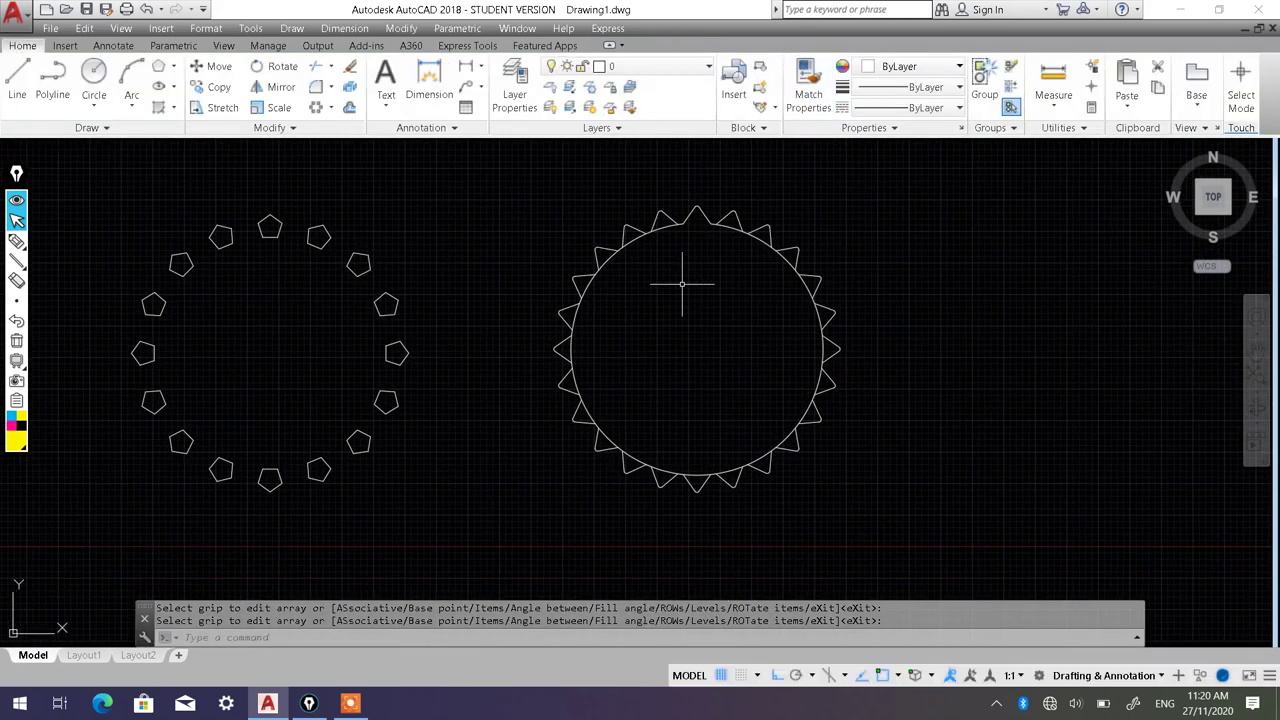
pyautogui.scroll(4, 663, 249)
pyautogui.click(659, 196)
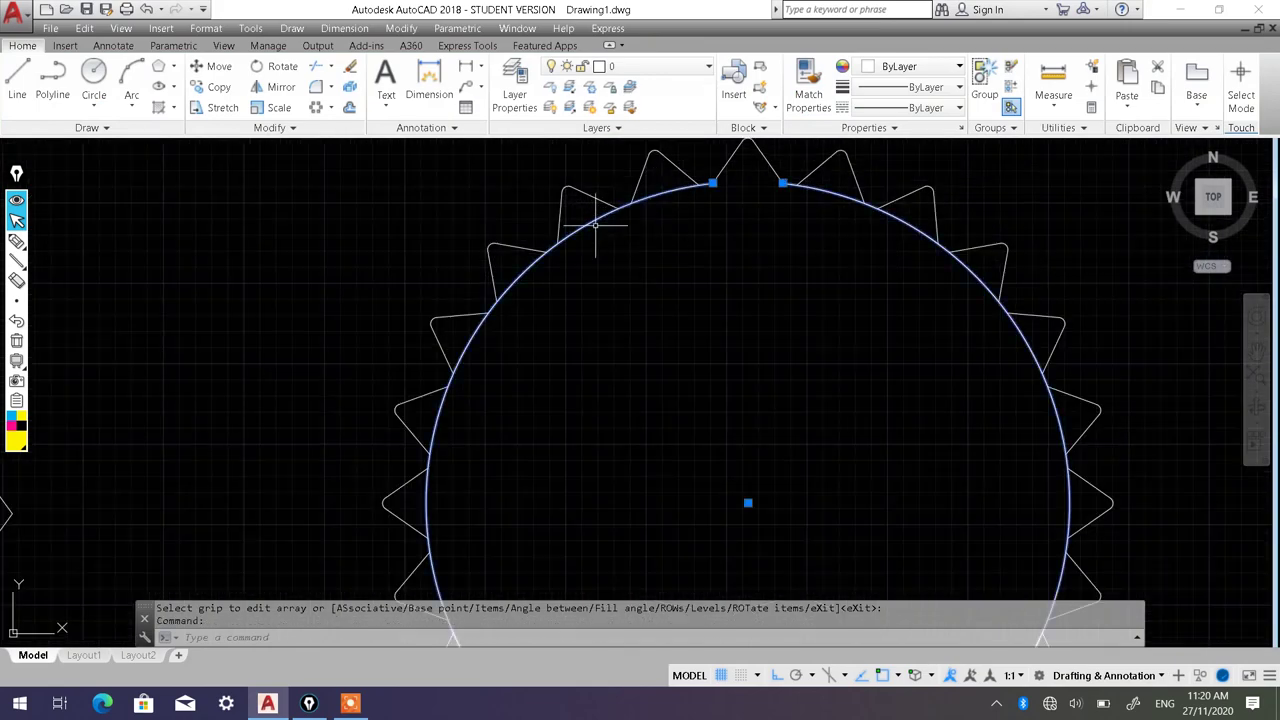
pyautogui.press('Escape')
pyautogui.press('Escape')
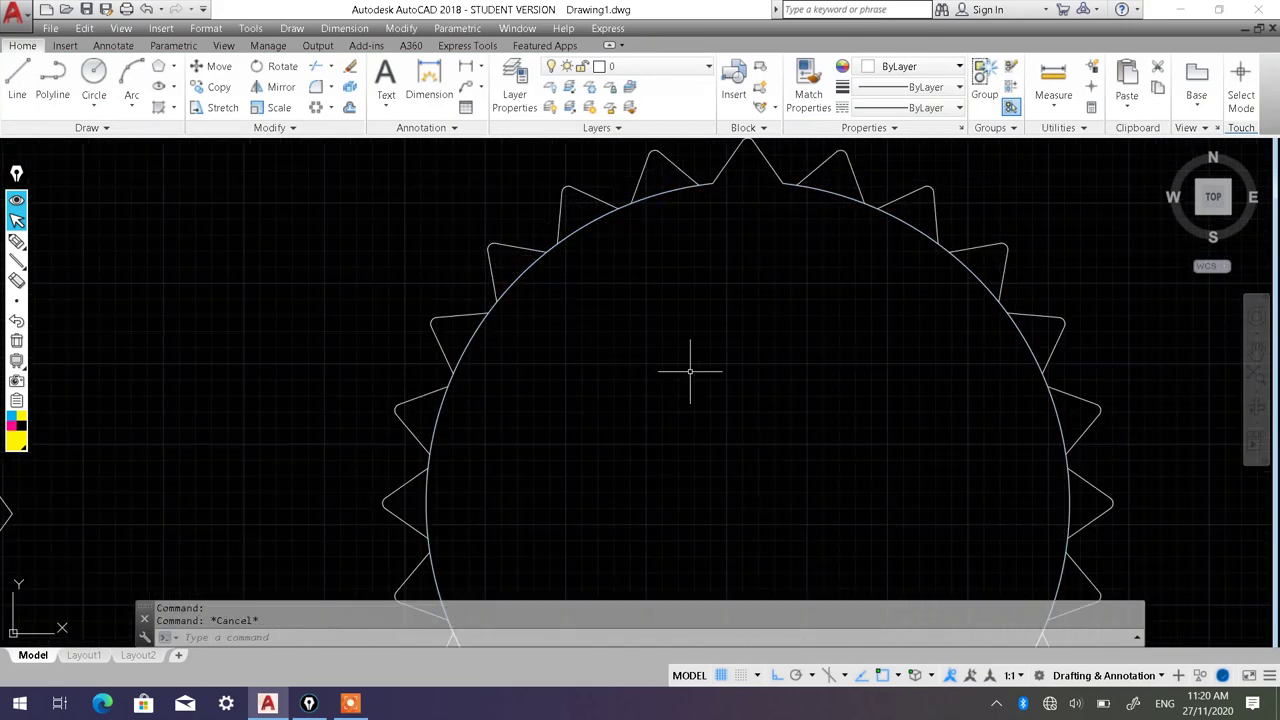
pyautogui.scroll(-3, 650, 350)
pyautogui.scroll(1, 680, 340)
pyautogui.scroll(2, 674, 308)
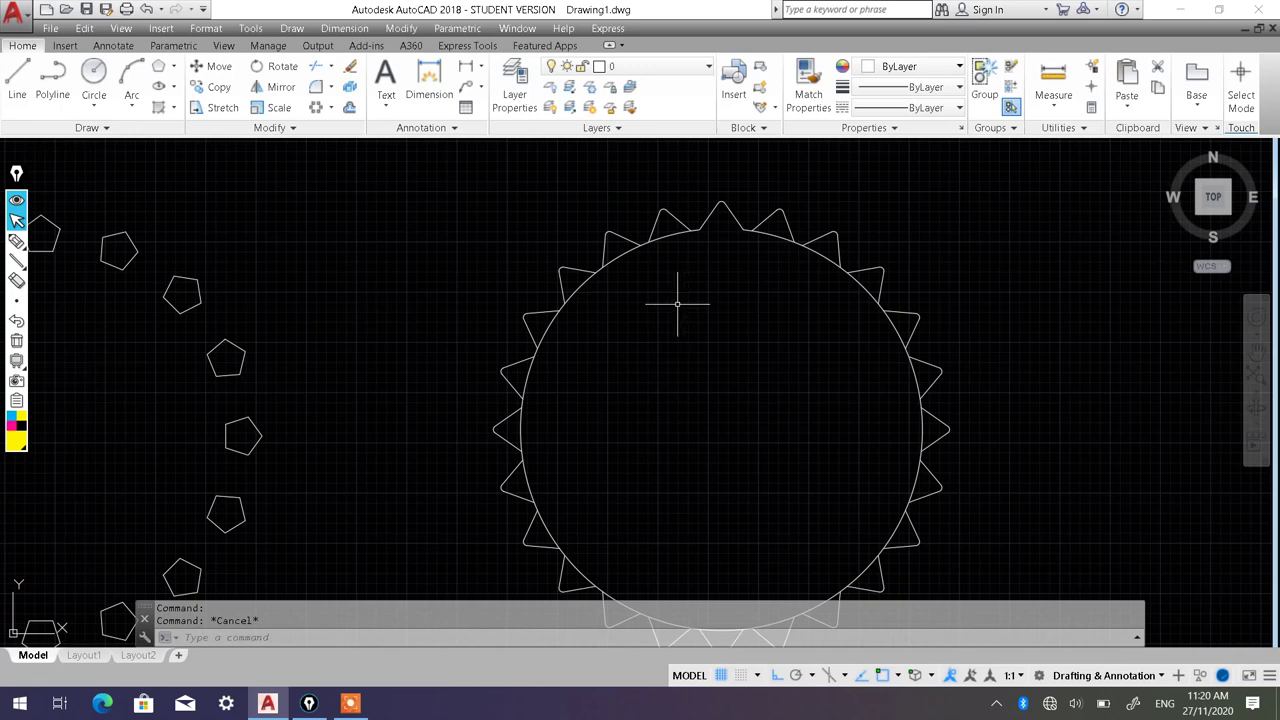
pyautogui.scroll(-1, 674, 290)
pyautogui.scroll(-2, 560, 240)
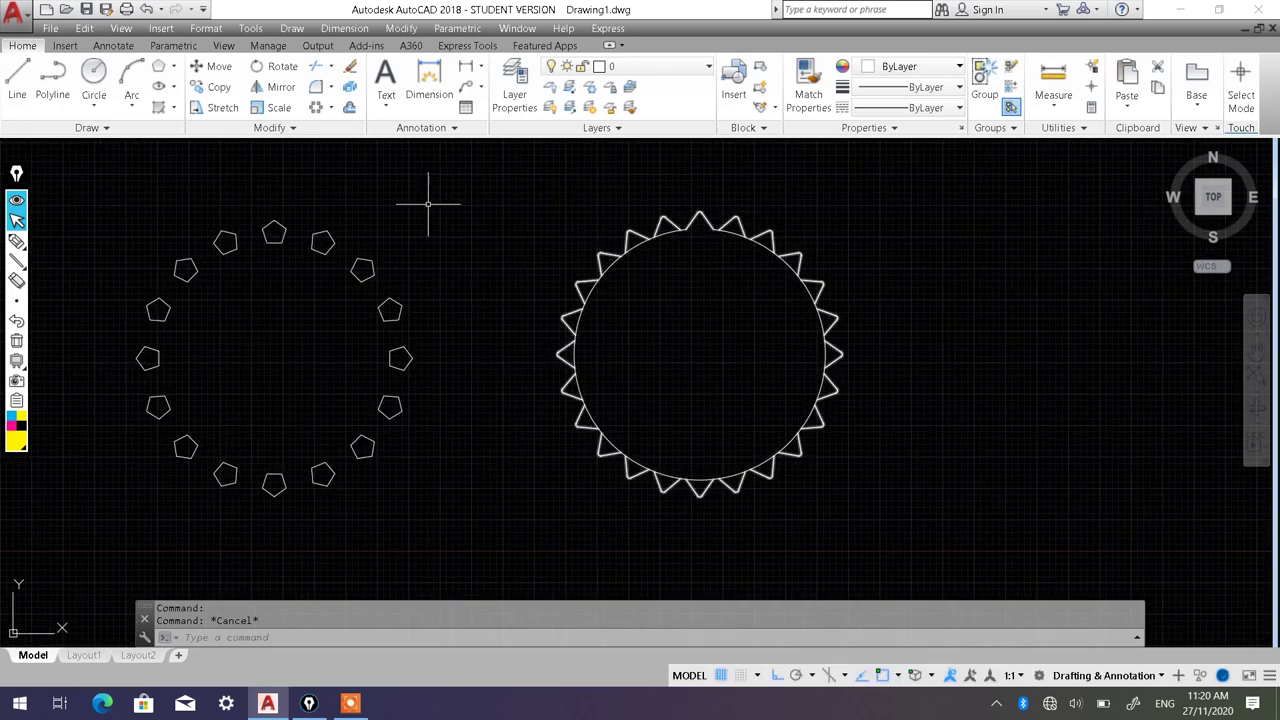
# Step: Start Trim with the whole gear crossing-selected as cutting edges
pyautogui.click(333, 67)
pyautogui.click(303, 95)
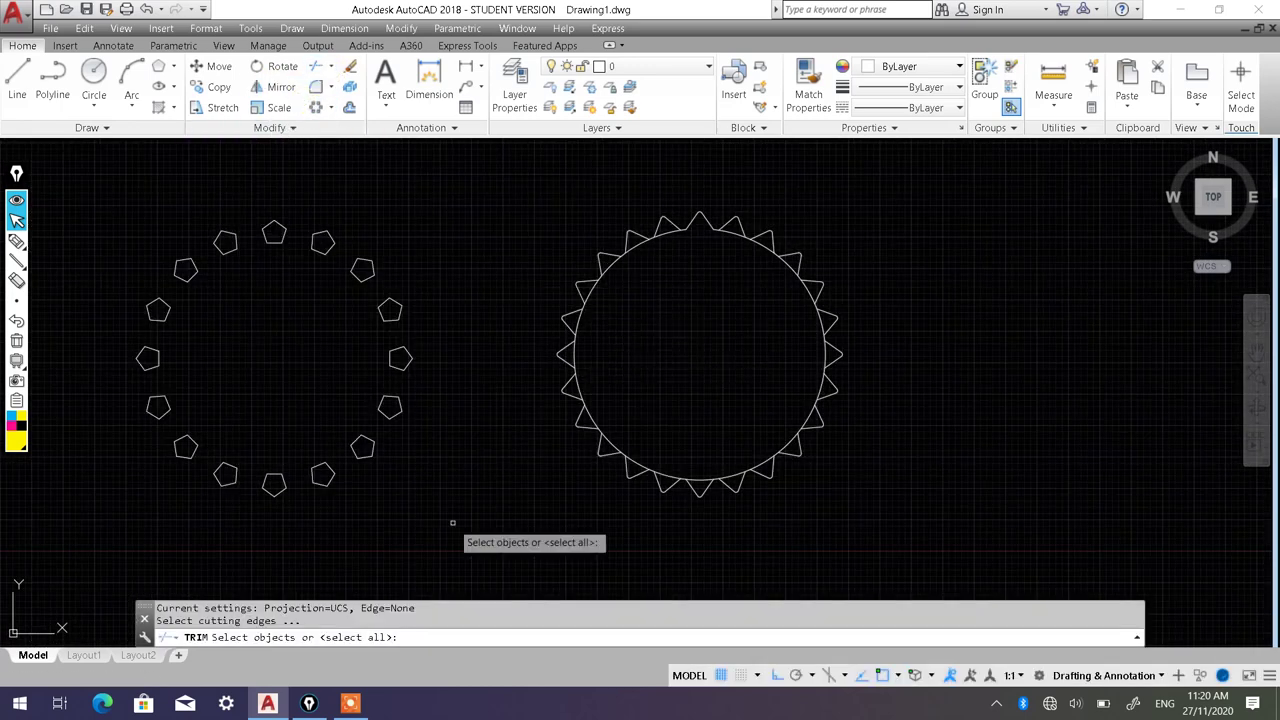
pyautogui.click(884, 533)
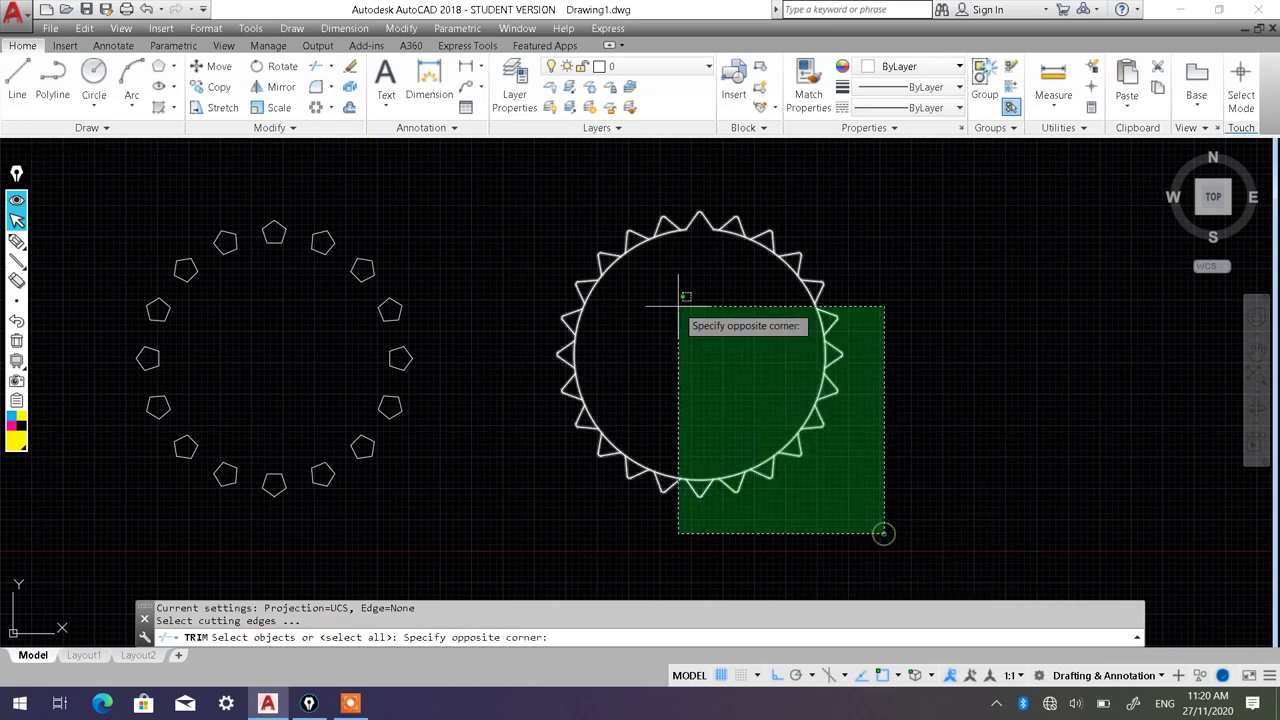
pyautogui.click(526, 178)
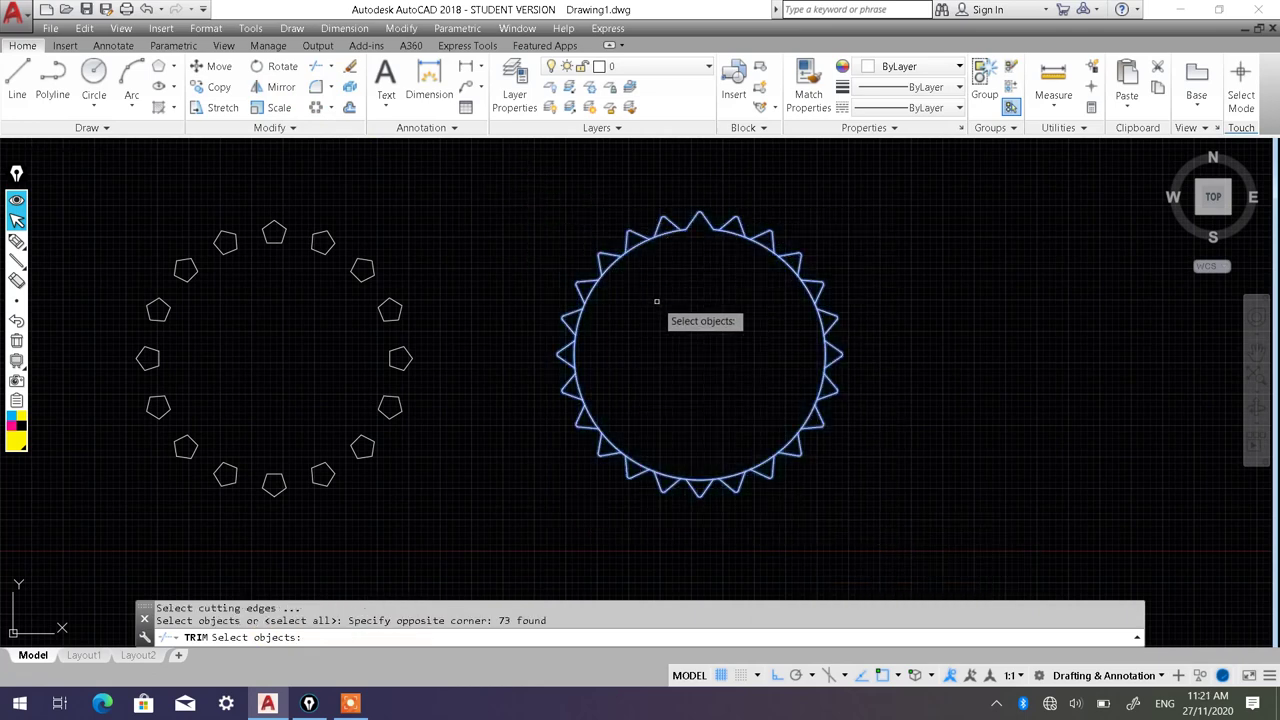
pyautogui.press('Return')
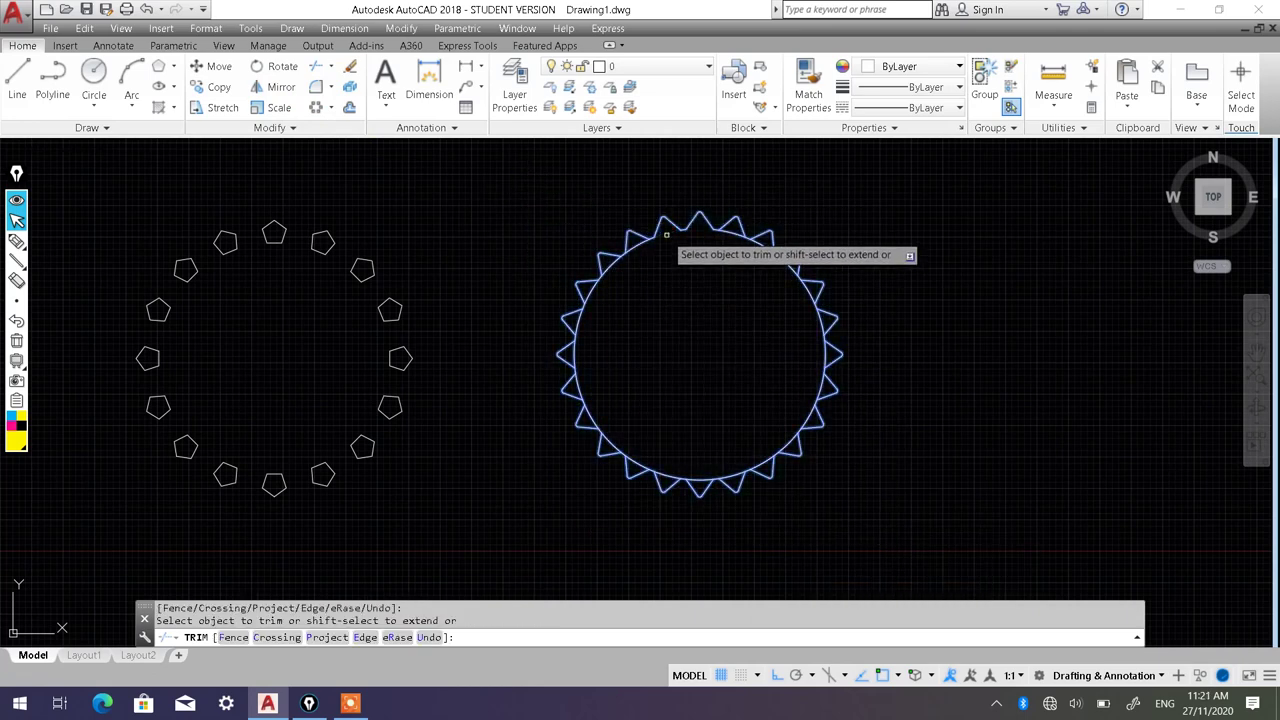
# Step: Trim the circle arcs inside the teeth around the gear's left and bottom
pyautogui.click(666, 235)
pyautogui.click(612, 265)
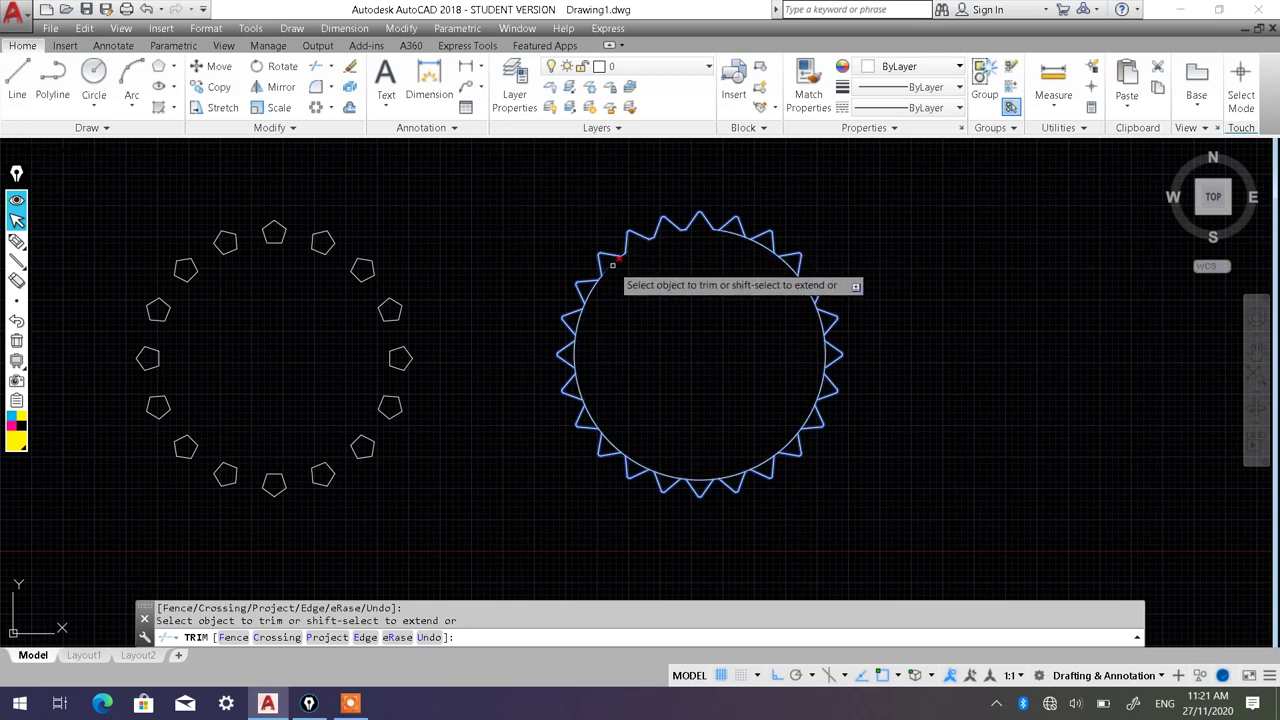
pyautogui.click(588, 288)
pyautogui.click(576, 323)
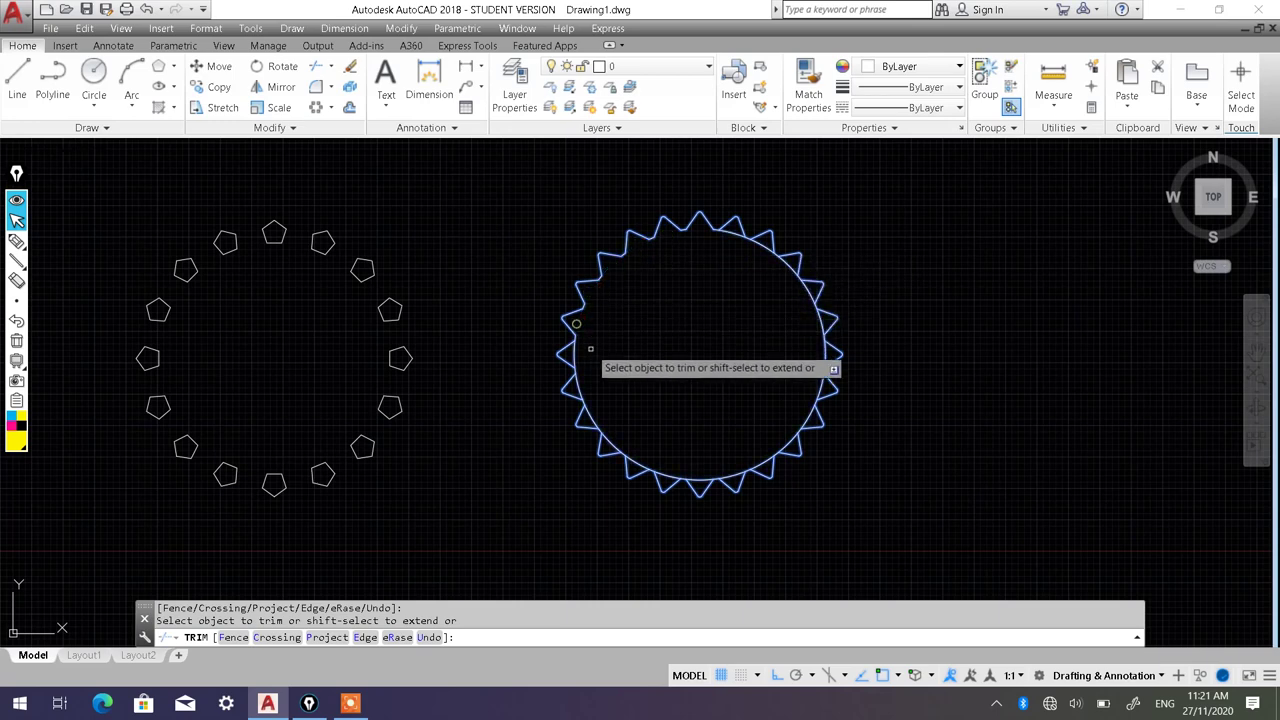
pyautogui.click(576, 357)
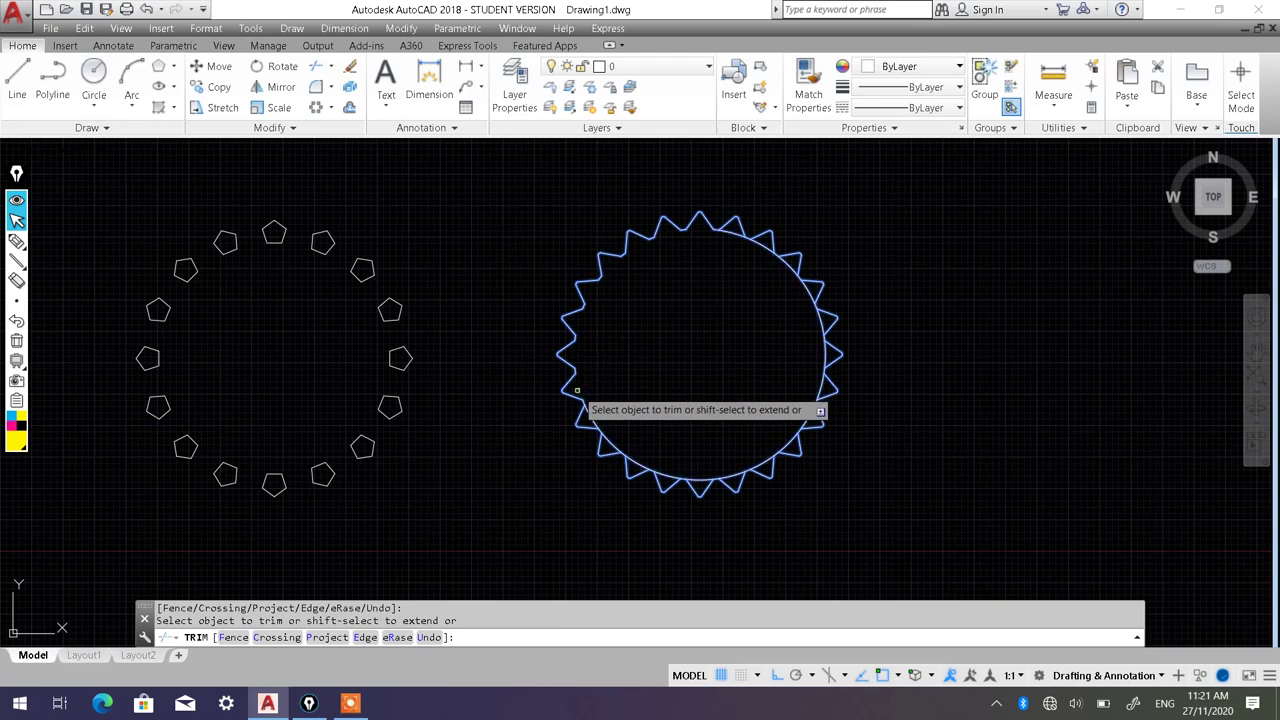
pyautogui.click(595, 418)
pyautogui.click(613, 441)
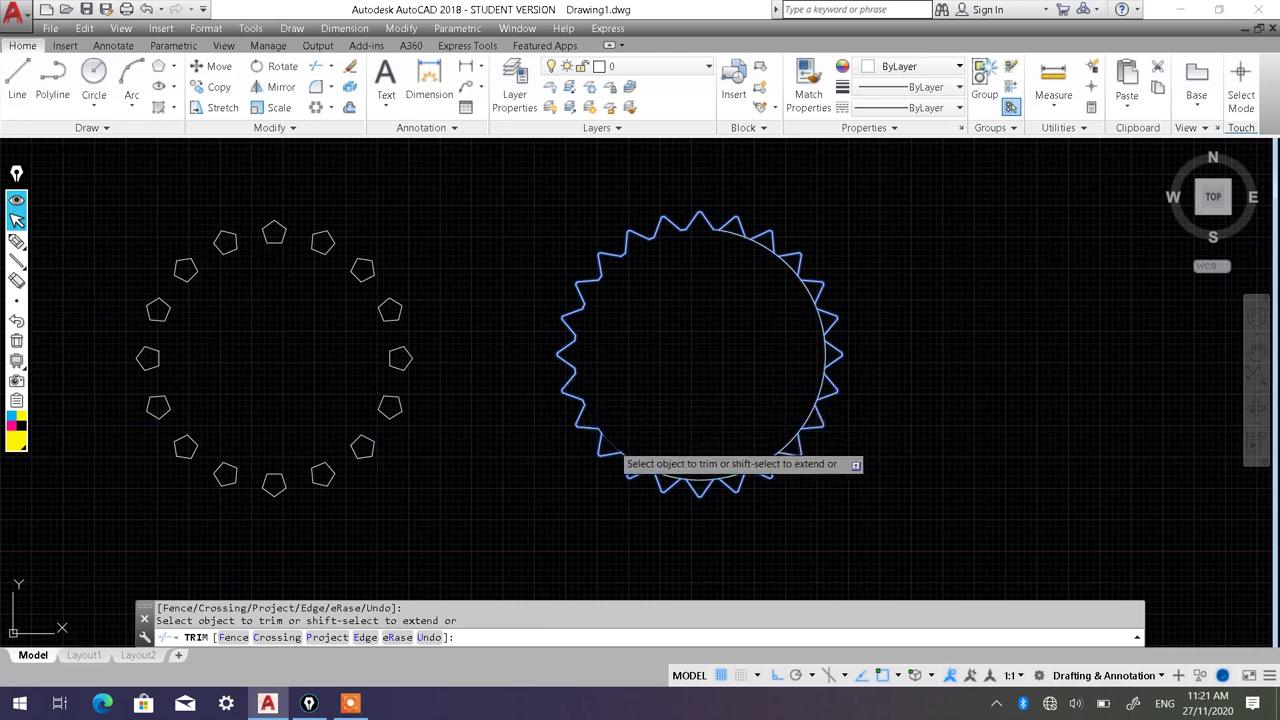
pyautogui.click(637, 461)
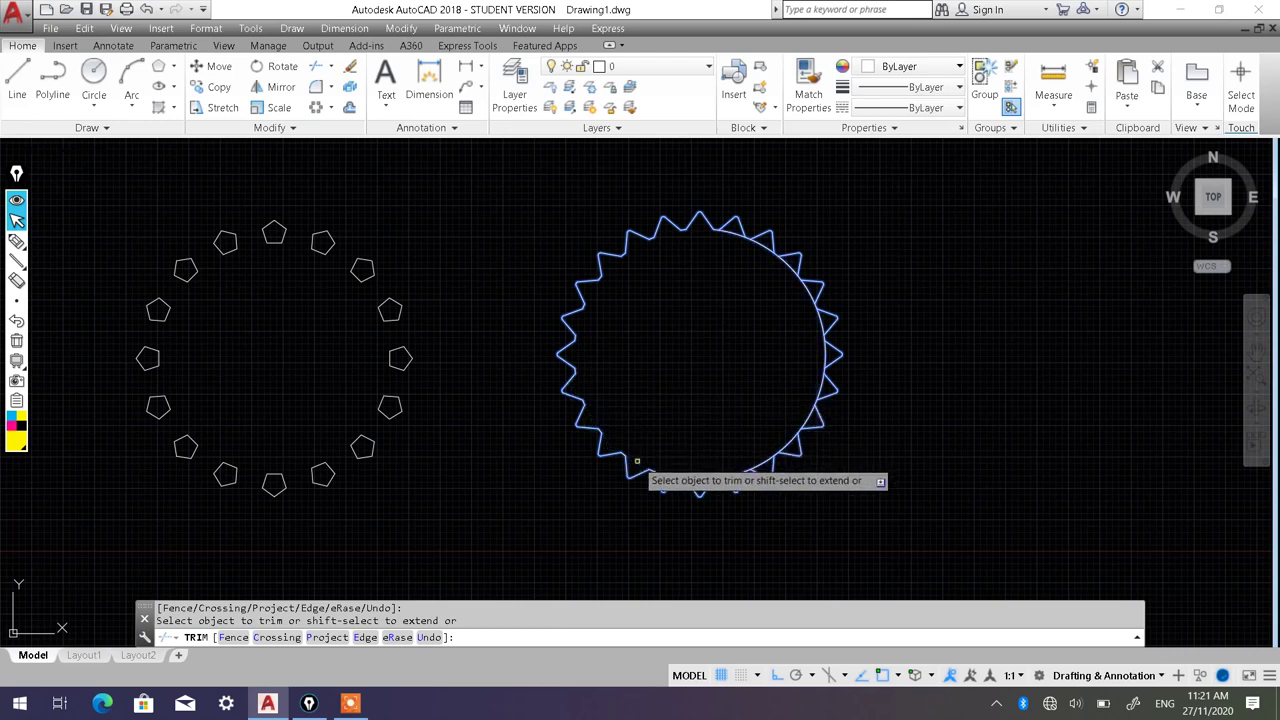
pyautogui.click(686, 482)
pyautogui.click(714, 483)
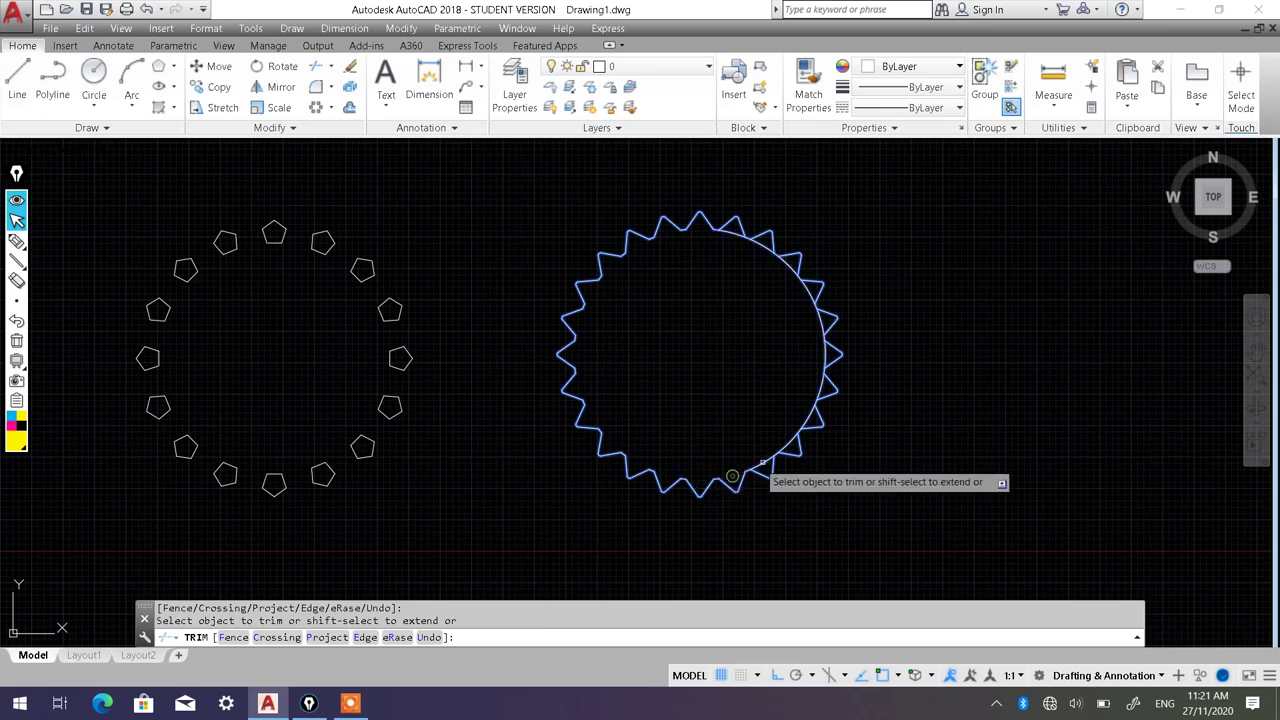
pyautogui.click(752, 472)
pyautogui.click(784, 447)
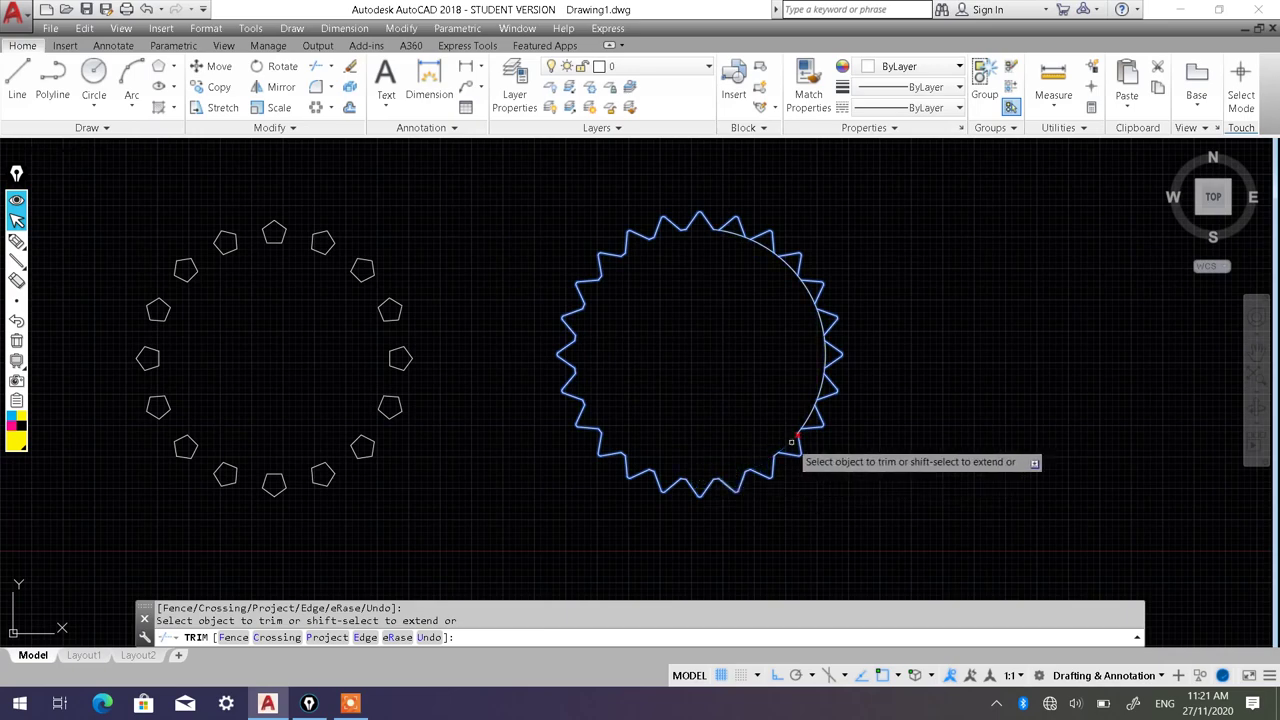
pyautogui.click(810, 414)
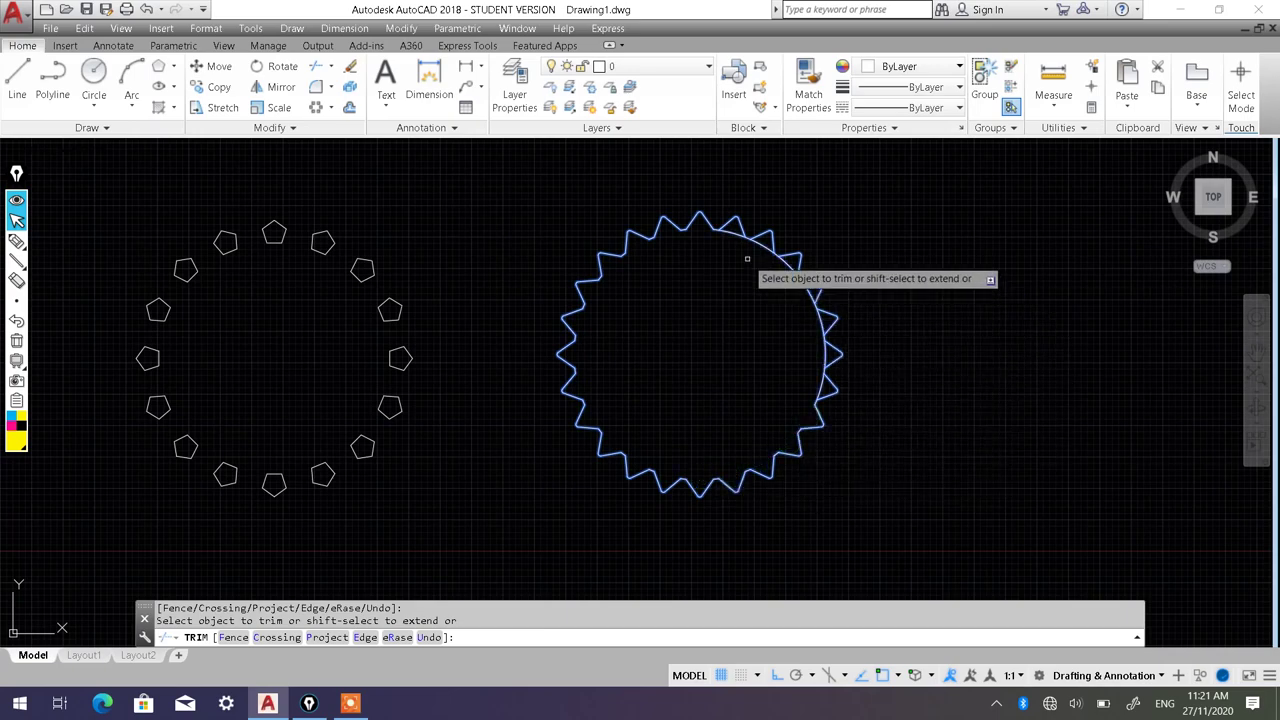
# Step: Trim the remaining arcs inside the top-right and right-side teeth, then end Trim
pyautogui.scroll(5, 747, 259)
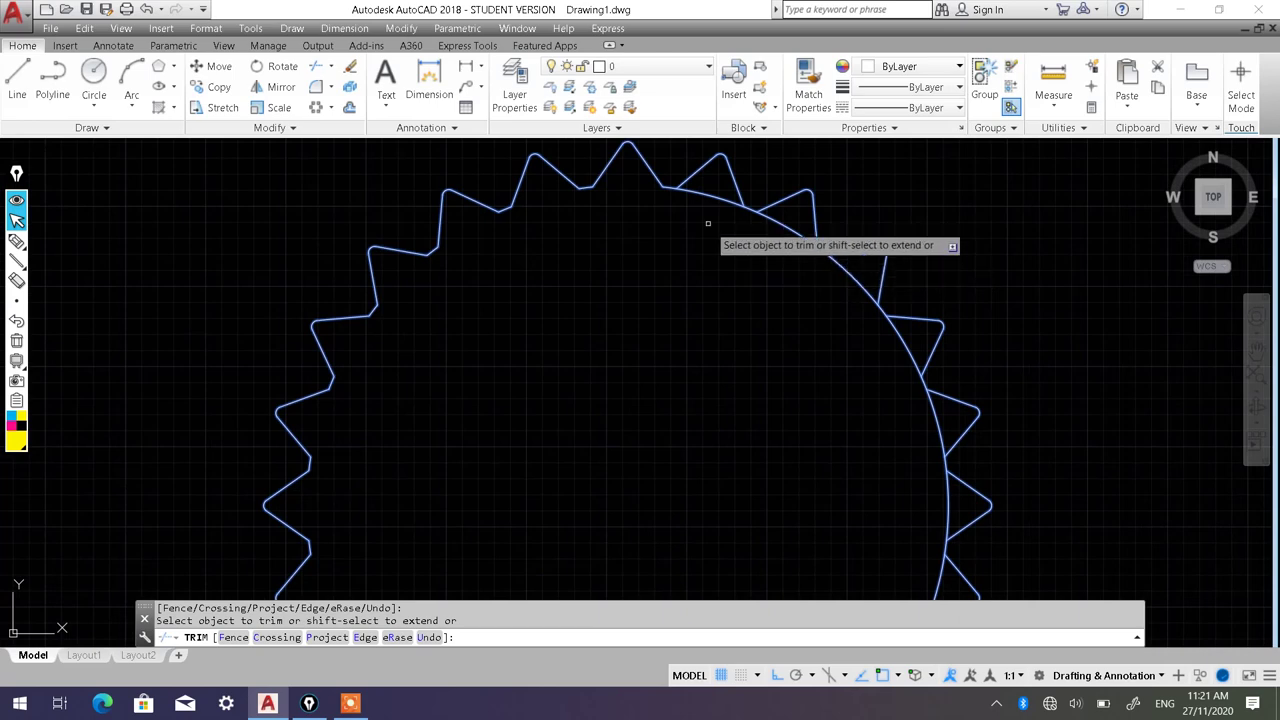
pyautogui.click(783, 228)
pyautogui.click(824, 253)
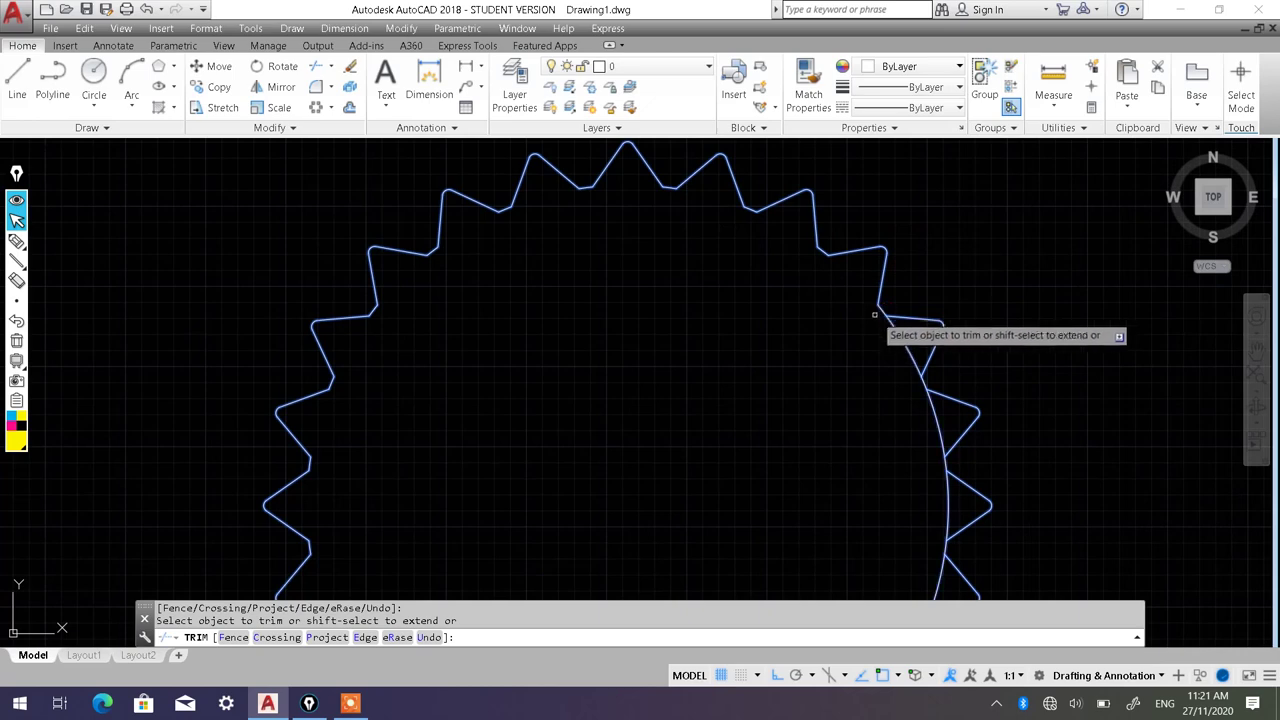
pyautogui.moveTo(877, 380); pyautogui.dragTo(757, 285, button='middle')
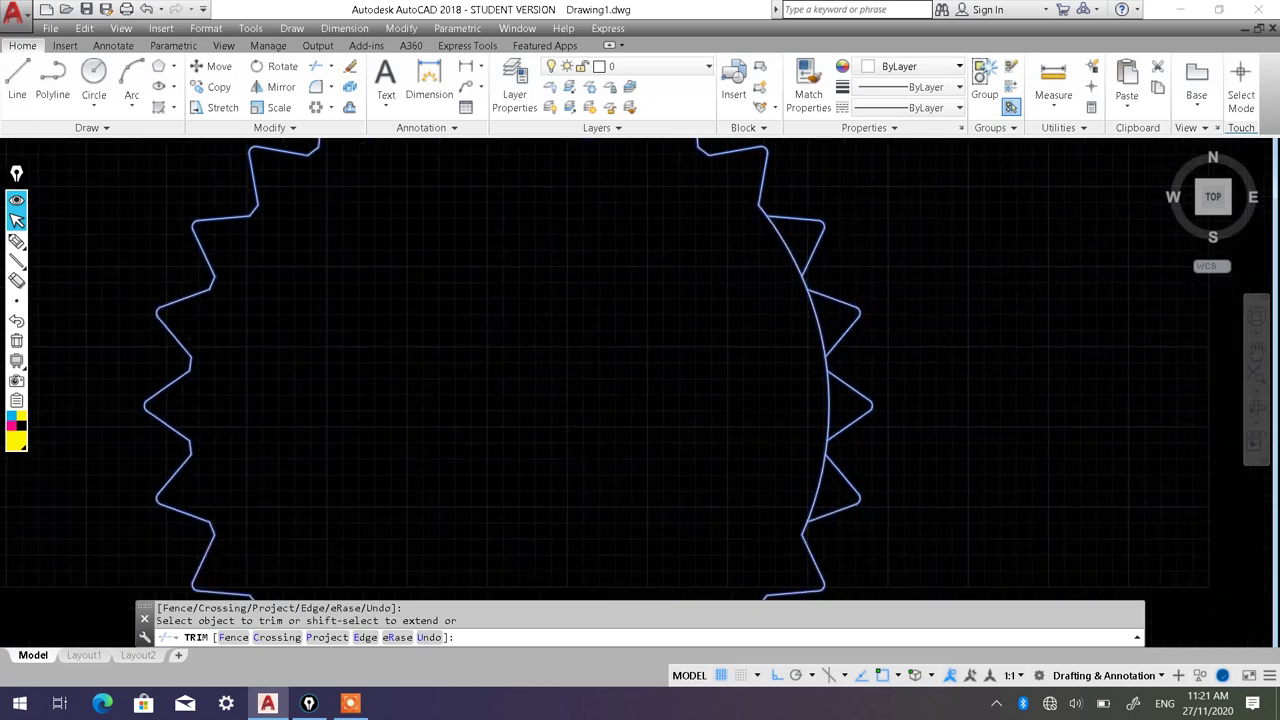
pyautogui.click(787, 245)
pyautogui.click(815, 316)
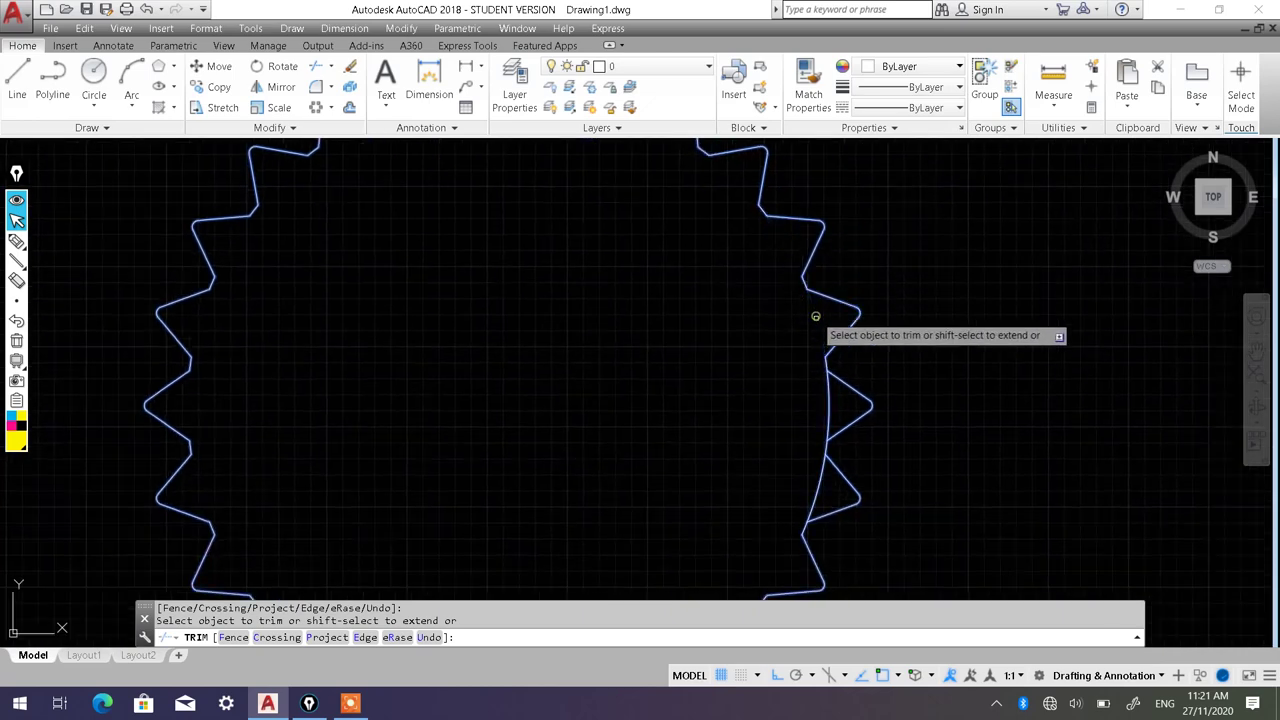
pyautogui.click(827, 418)
pyautogui.click(816, 493)
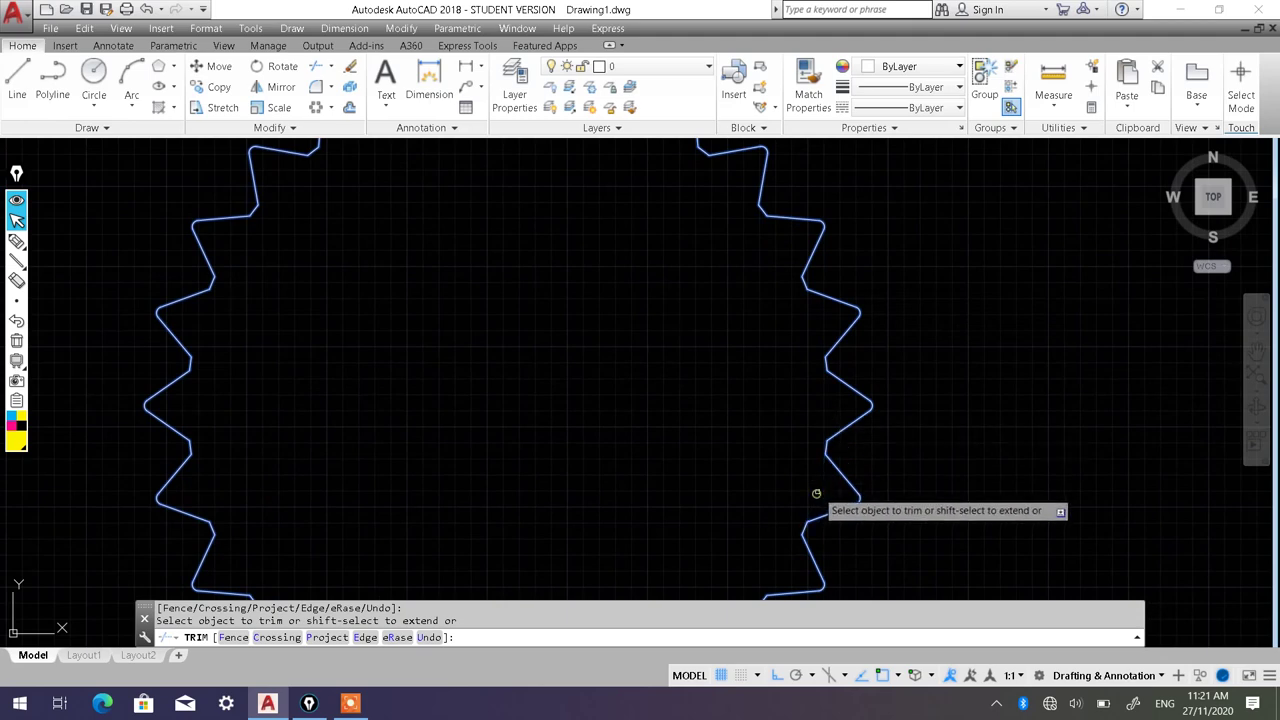
pyautogui.press('Escape')
pyautogui.scroll(-3, 816, 493)
pyautogui.scroll(-2, 691, 380)
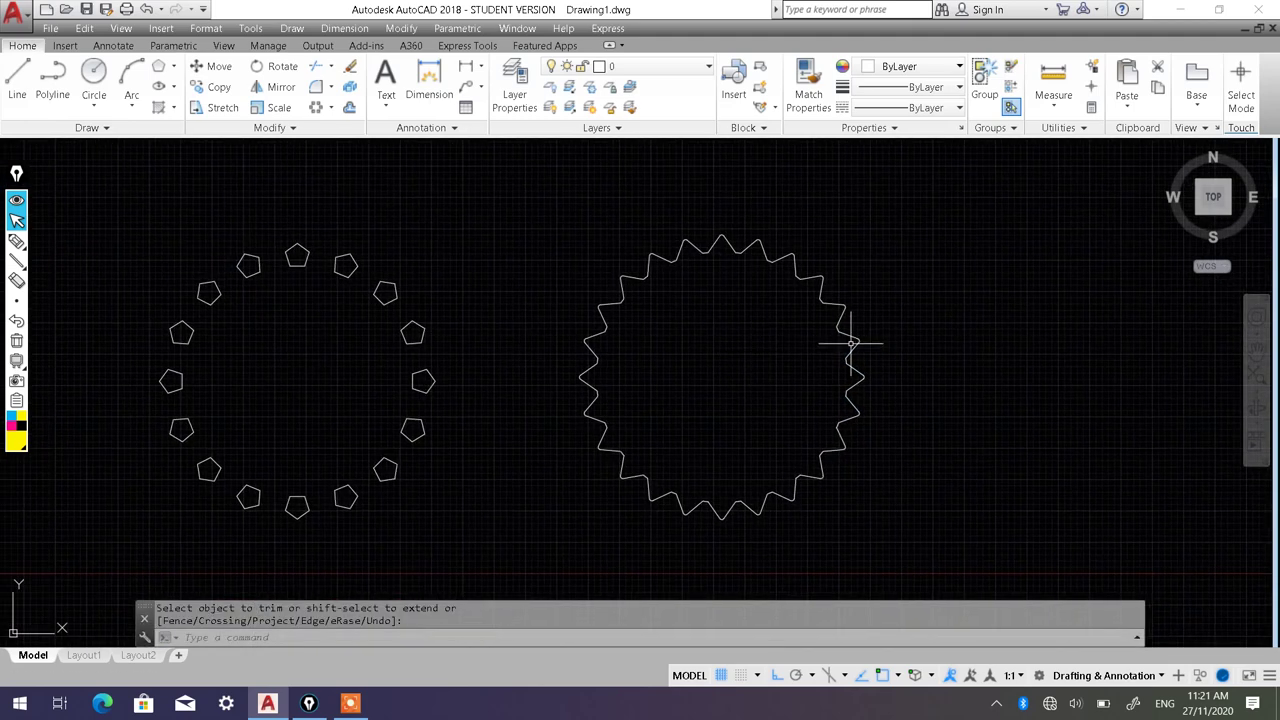
pyautogui.press('Escape')
pyautogui.click(850, 342)
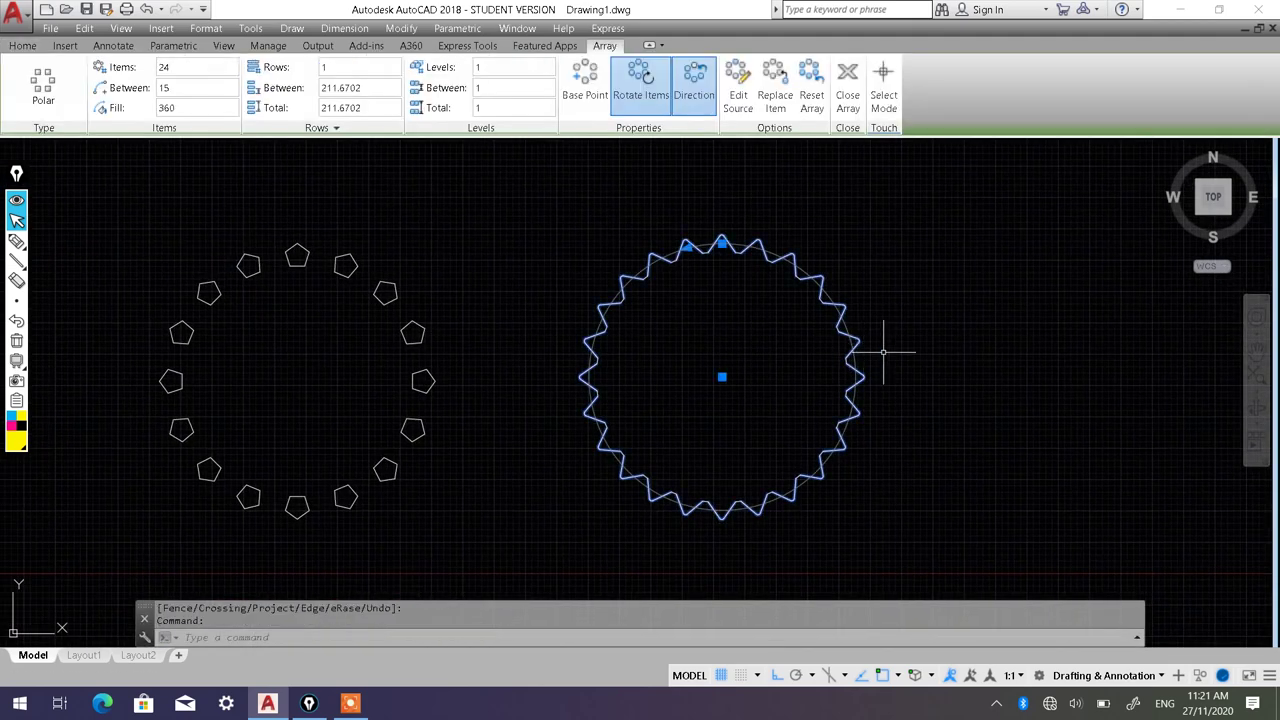
pyautogui.press('Escape')
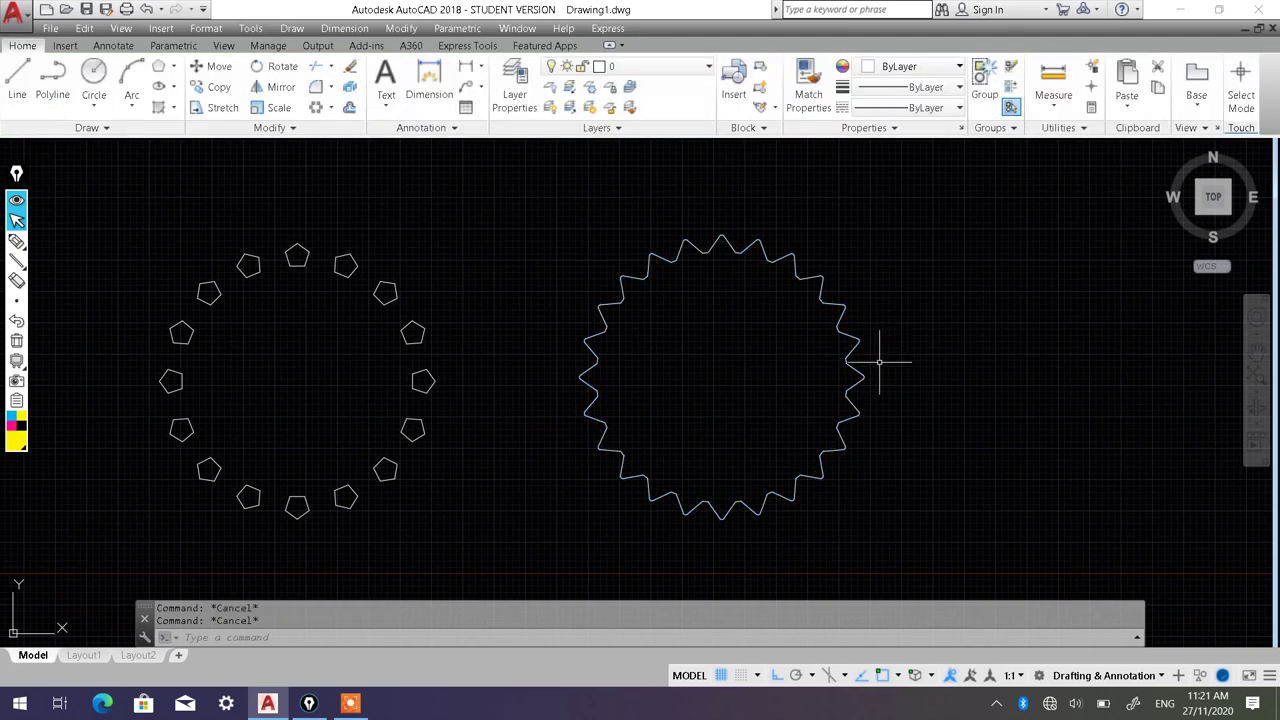
pyautogui.click(840, 313)
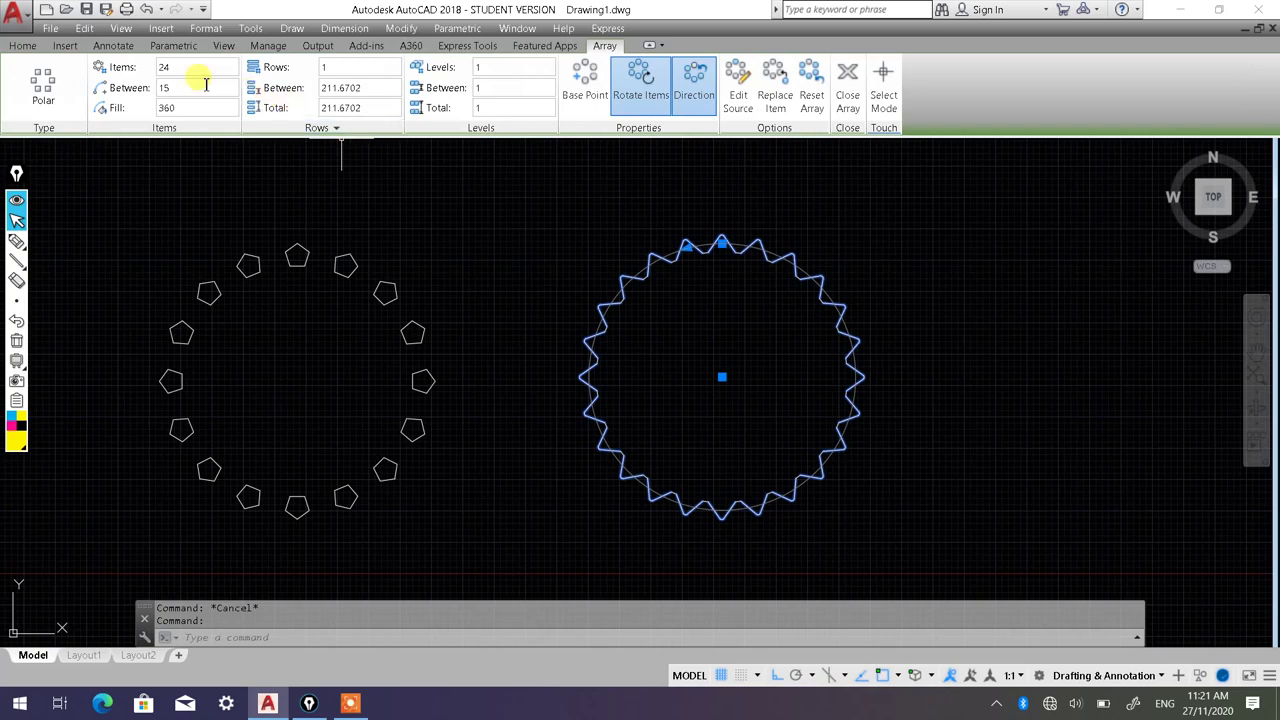
pyautogui.moveTo(181, 73); pyautogui.dragTo(147, 74)
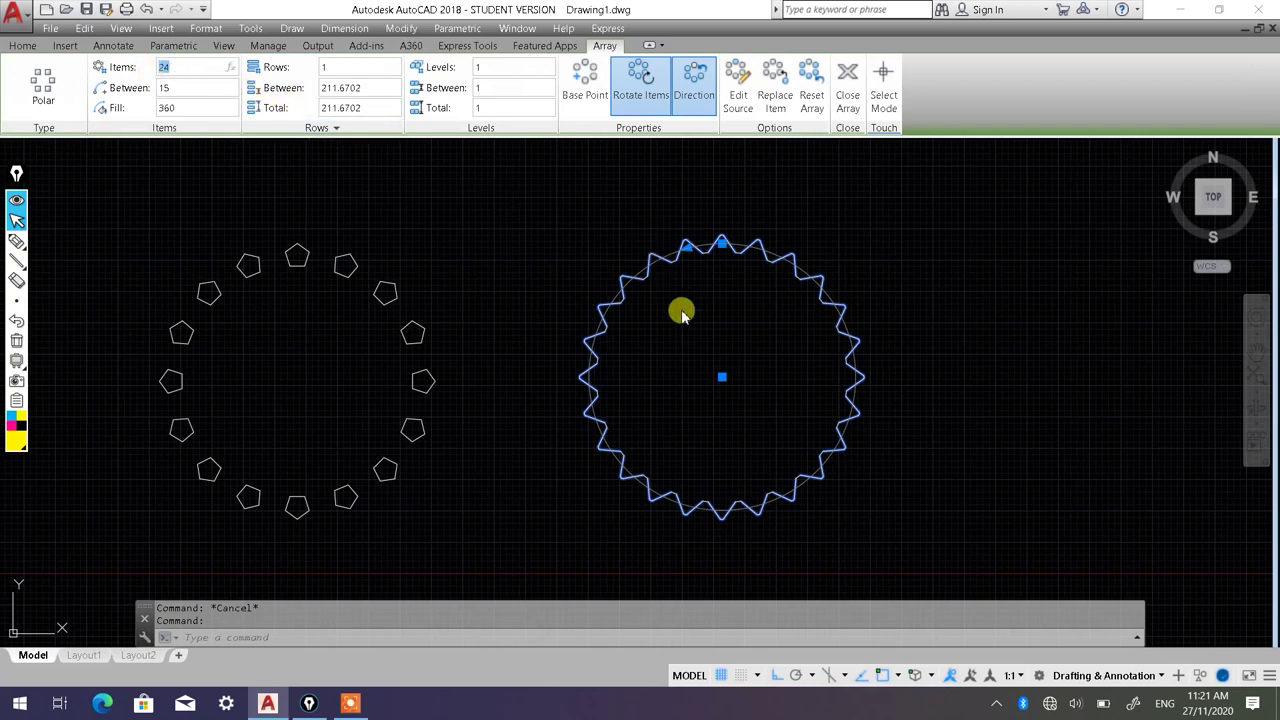
pyautogui.press('Escape')
pyautogui.scroll(2, 663, 284)
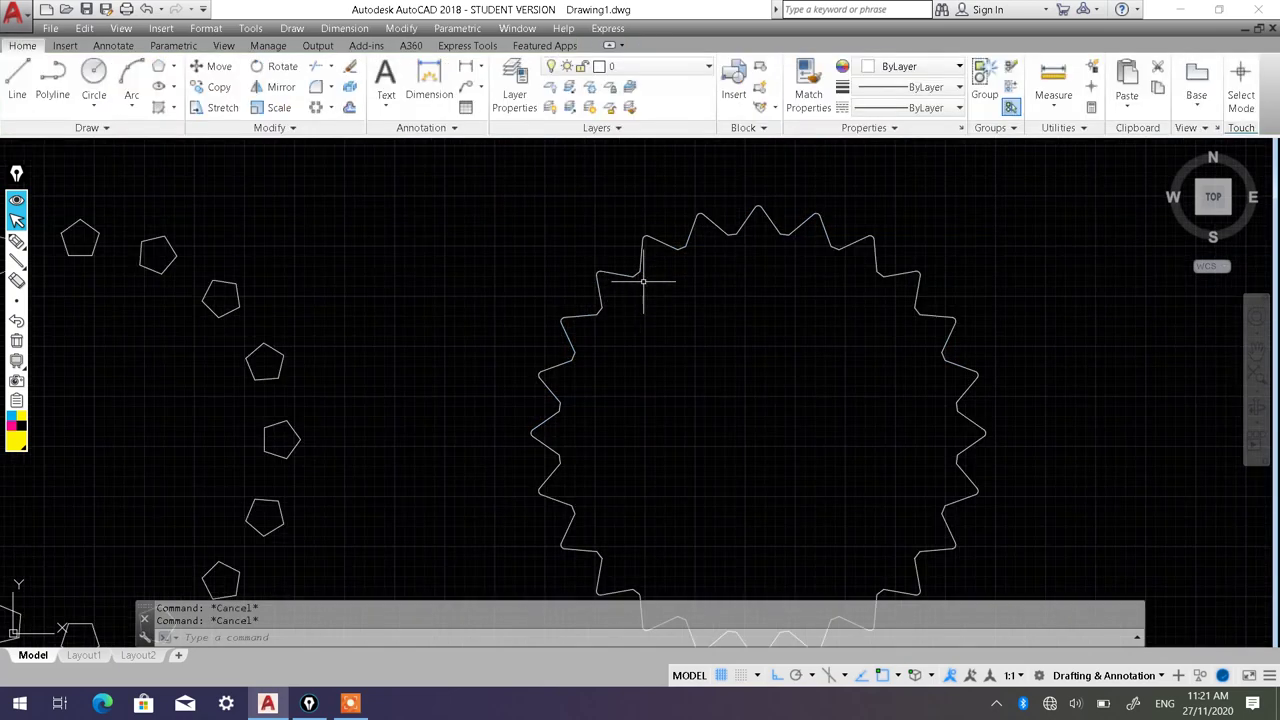
pyautogui.scroll(3, 640, 275)
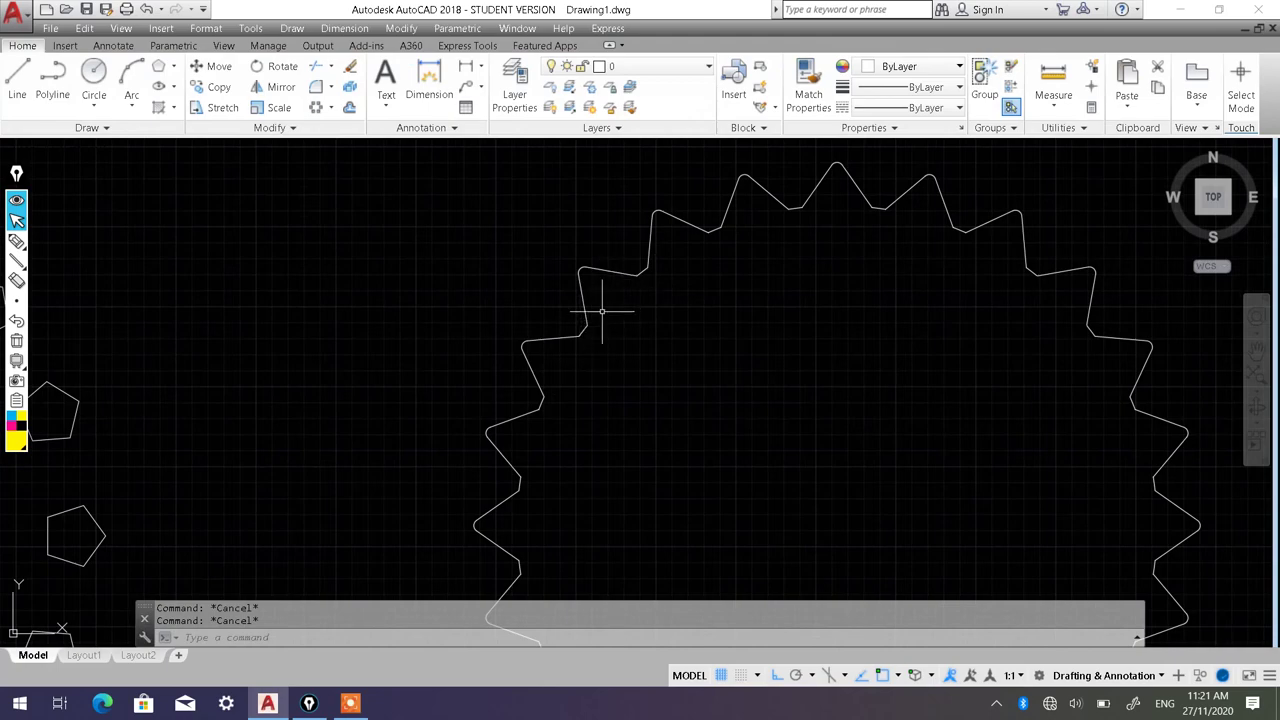
pyautogui.scroll(-3, 805, 335)
pyautogui.scroll(1, 780, 350)
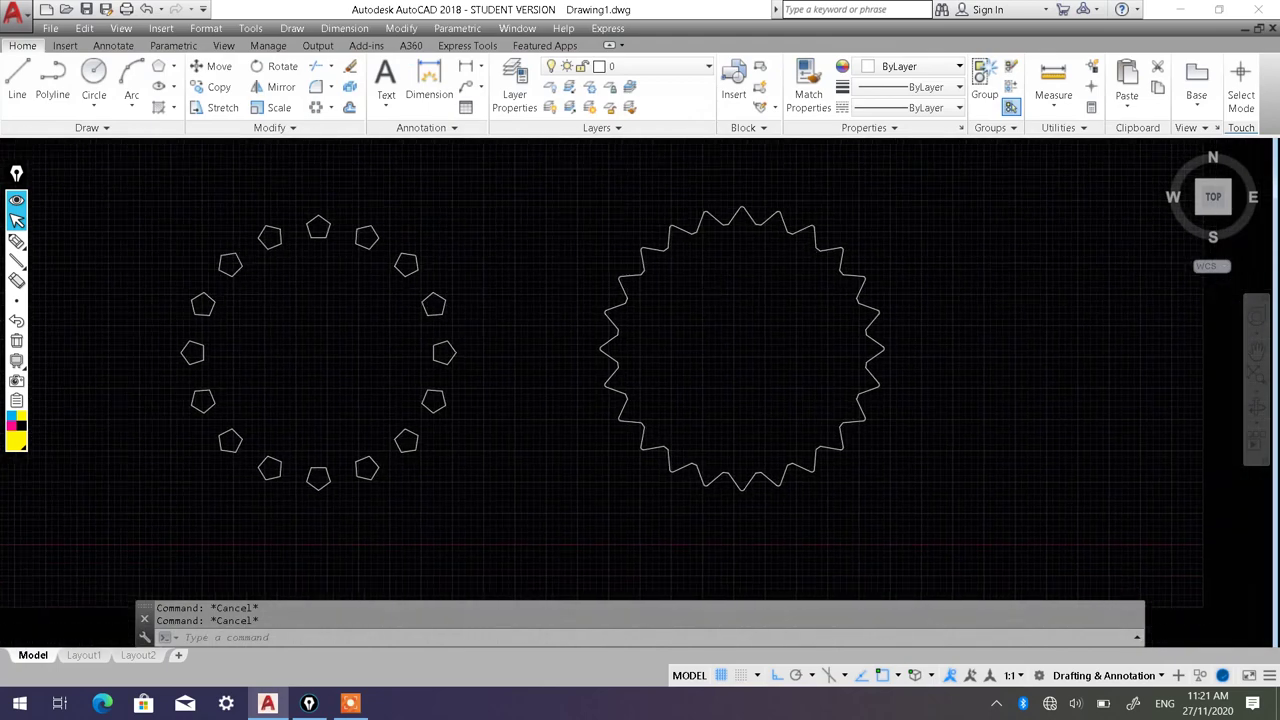
pyautogui.scroll(2, 739, 296)
pyautogui.scroll(-2, 739, 296)
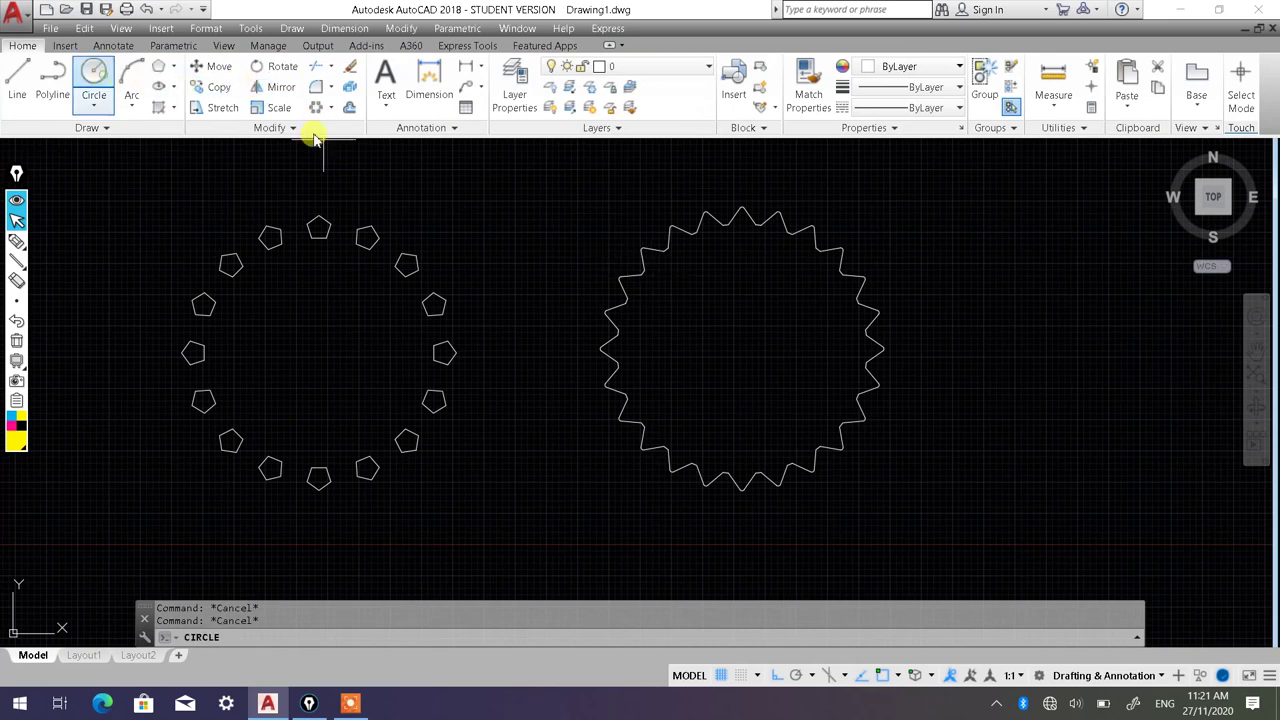
# Step: Draw a trial radius-100 circle at the gear centre, then delete it
pyautogui.click(742, 355)
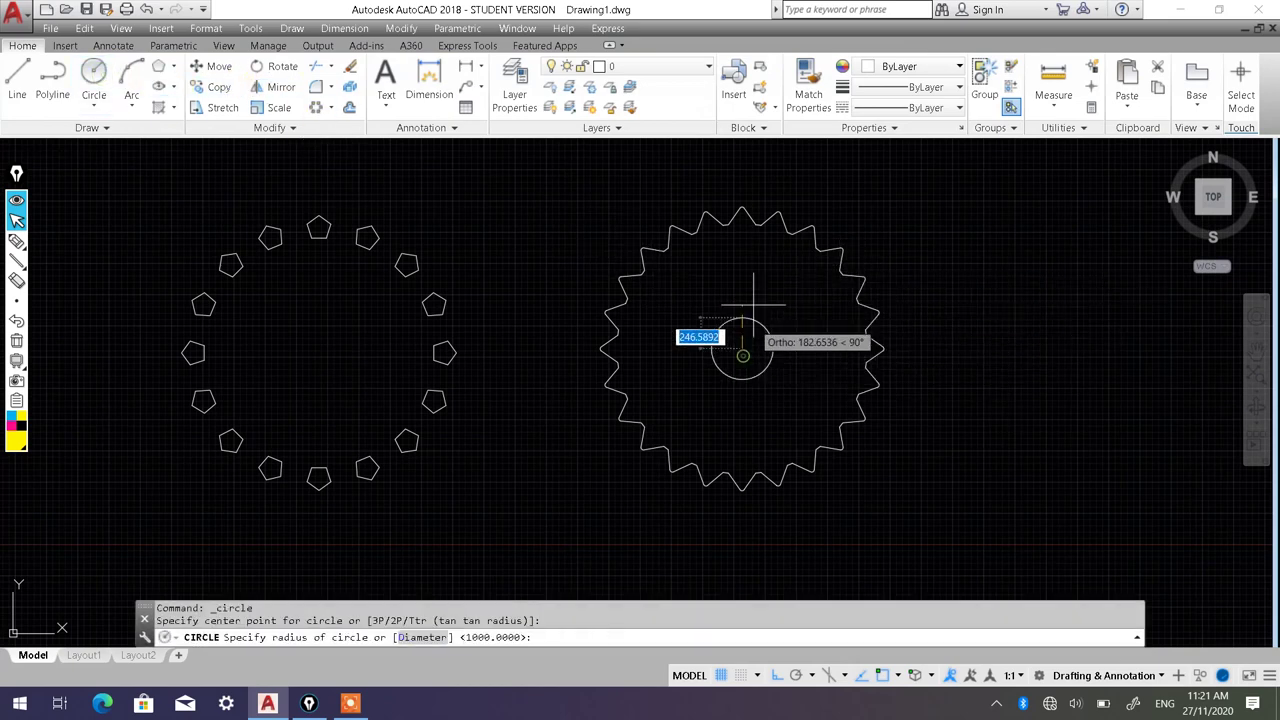
pyautogui.click(749, 242)
pyautogui.press('Return')
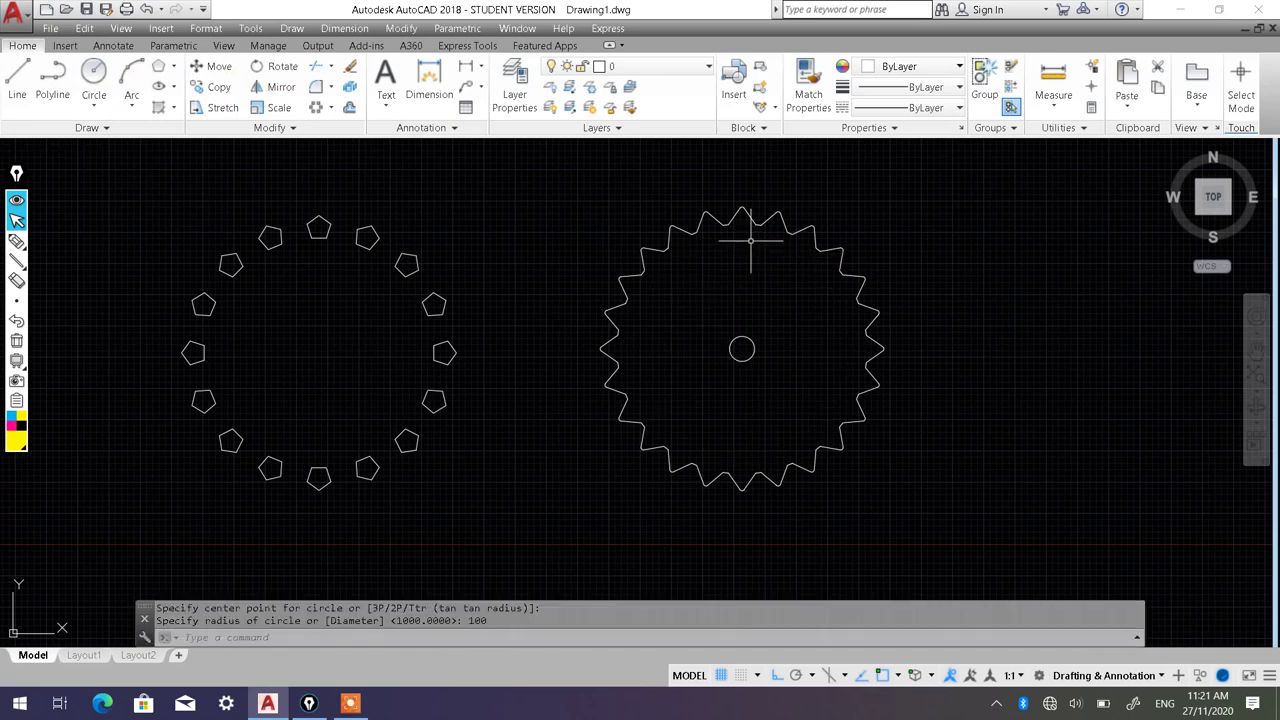
pyautogui.moveTo(772, 381); pyautogui.dragTo(742, 336)
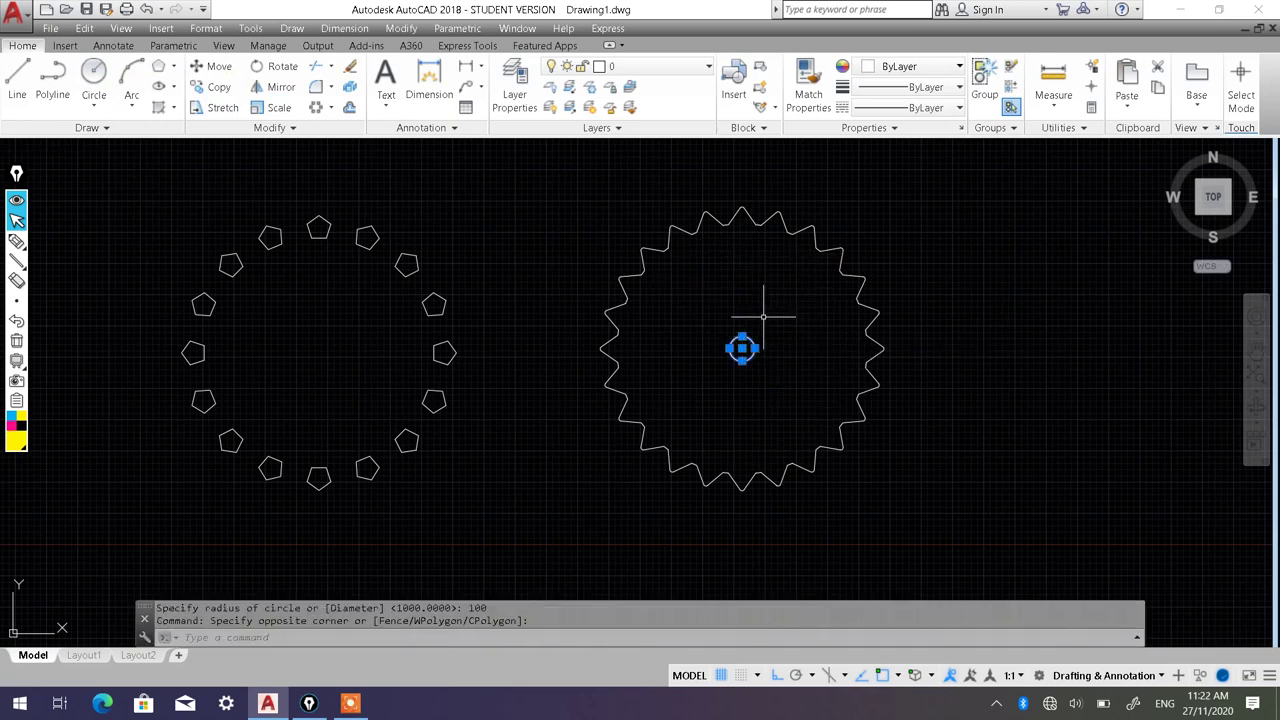
pyautogui.press('Delete')
# Step: Draw a radius-1000 circle centred on the gear
pyautogui.click(94, 74)
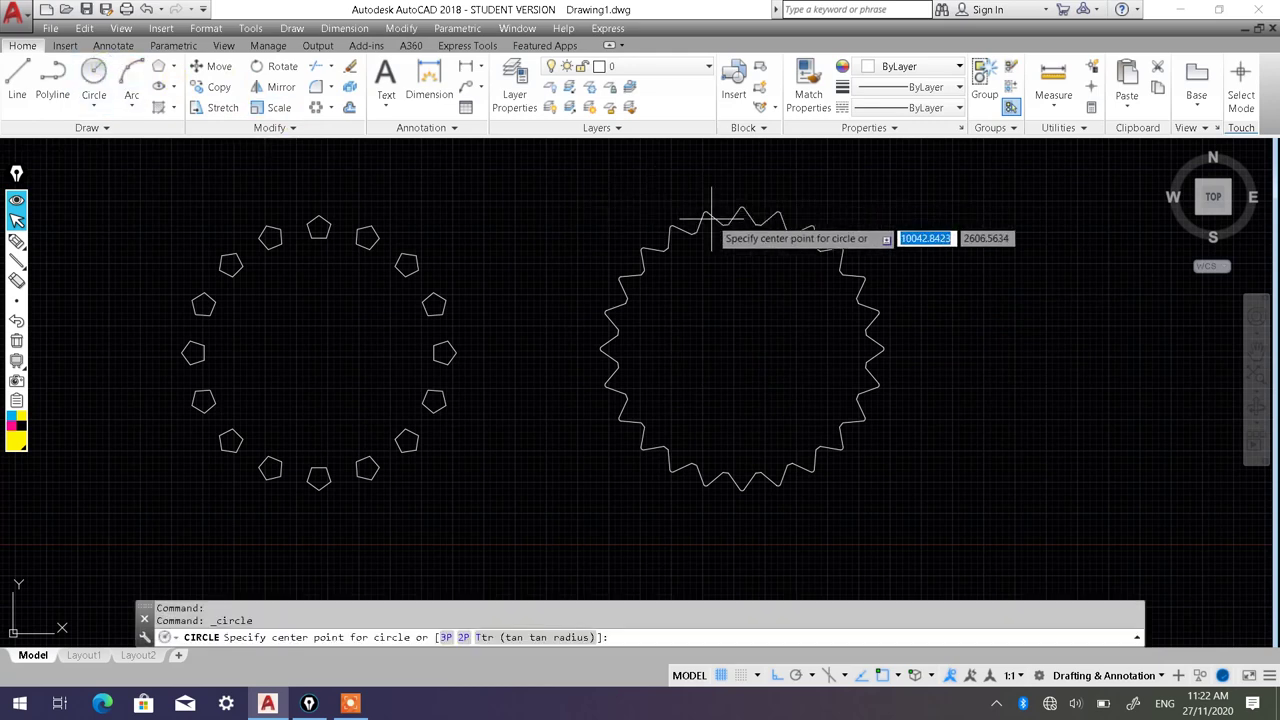
pyautogui.click(742, 348)
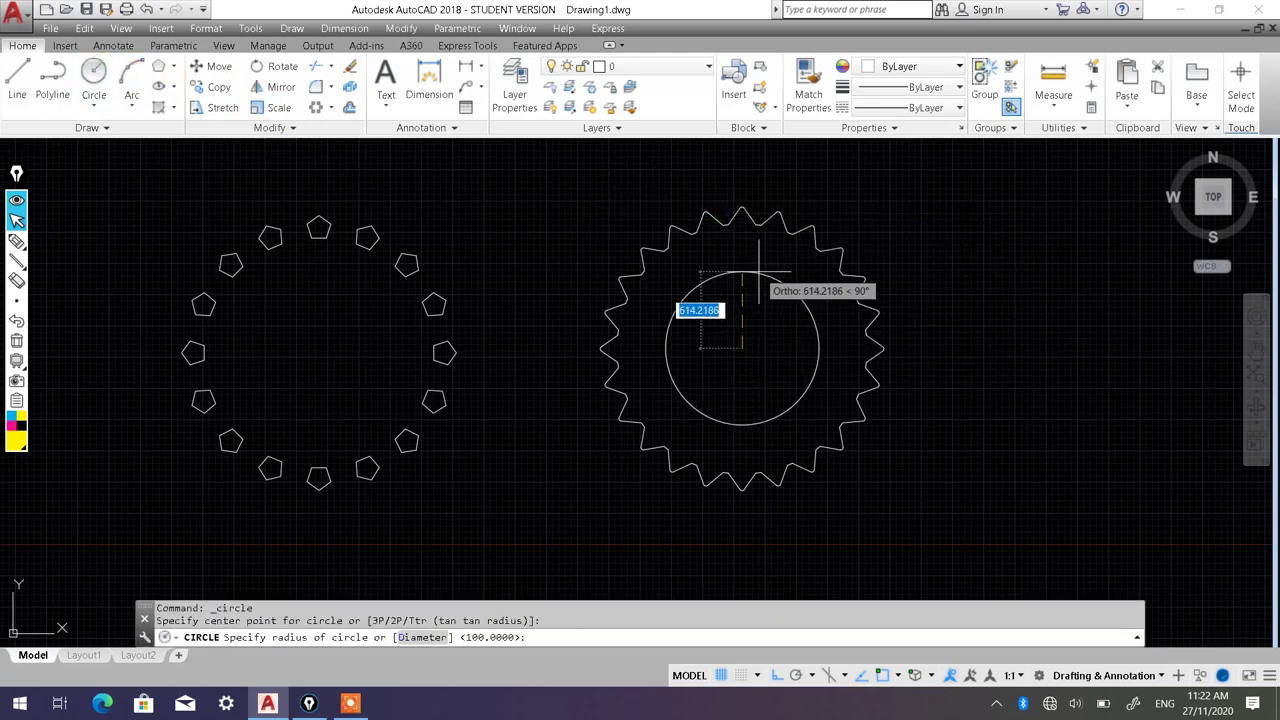
pyautogui.write('1000')
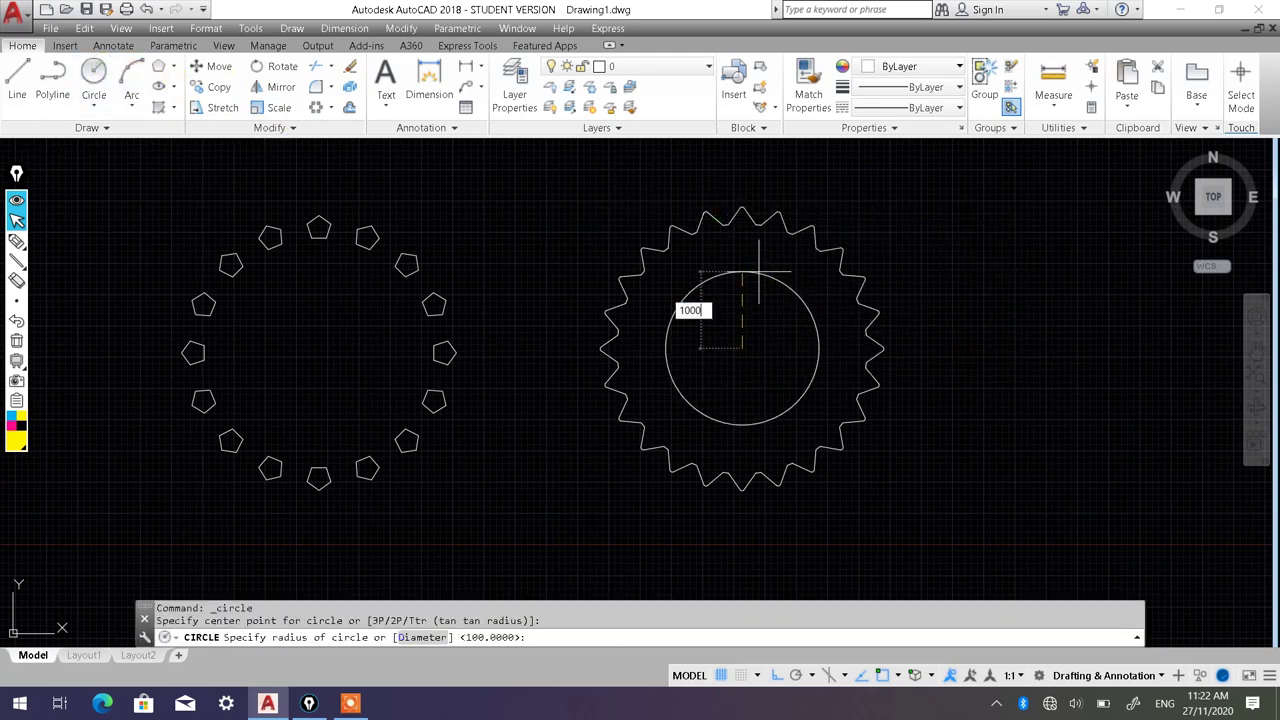
pyautogui.press('Return')
# Step: Inspect the tooth array's settings, then deselect it and re-centre the gear in view
pyautogui.scroll(4, 743, 213)
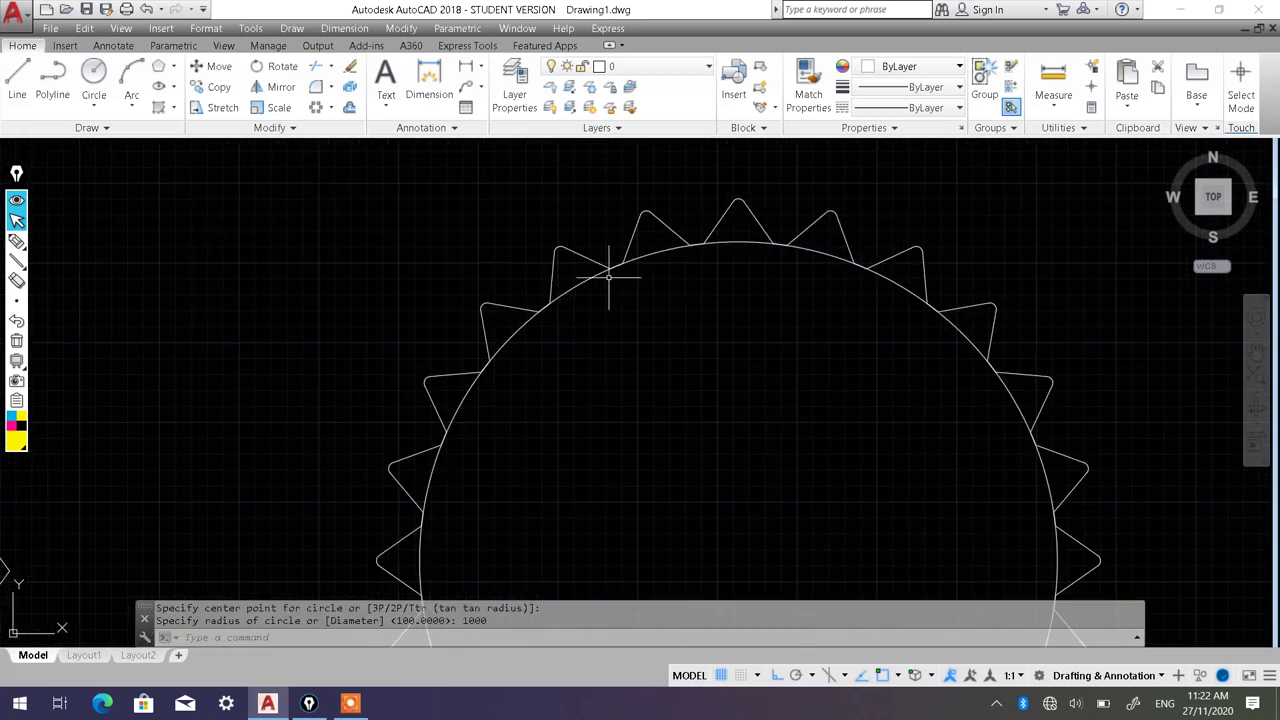
pyautogui.click(672, 232)
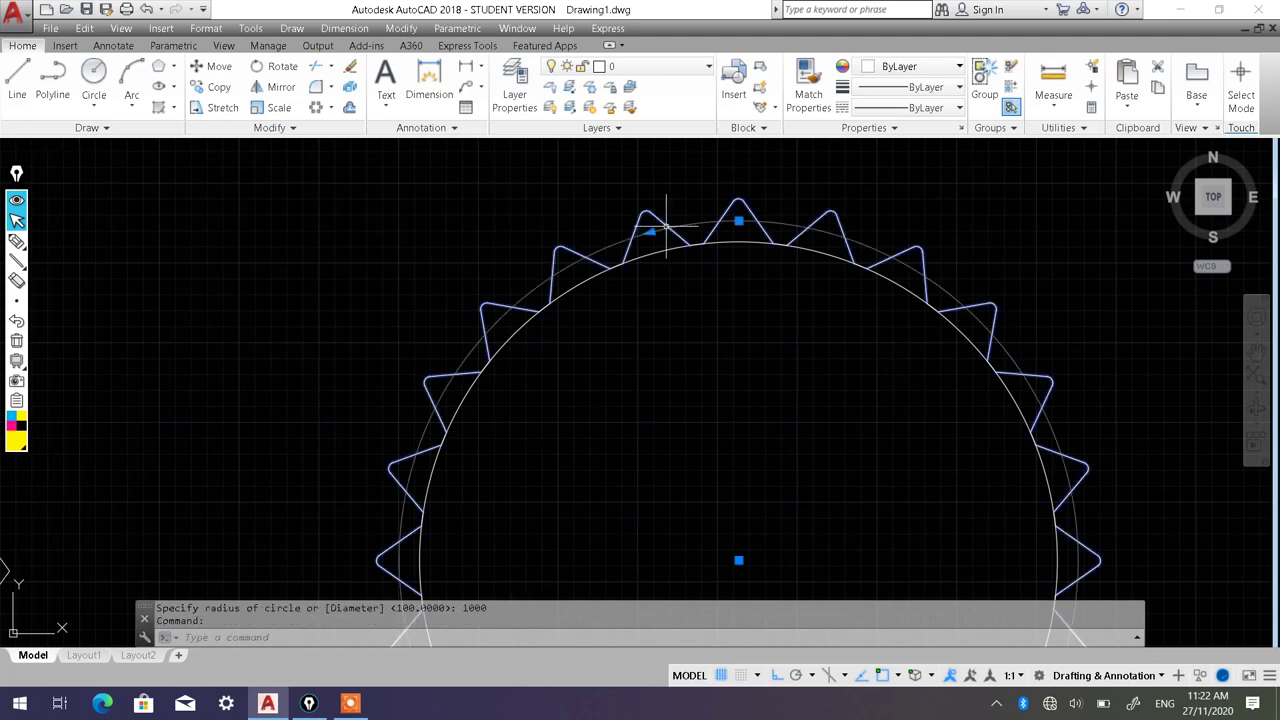
pyautogui.scroll(3, 548, 316)
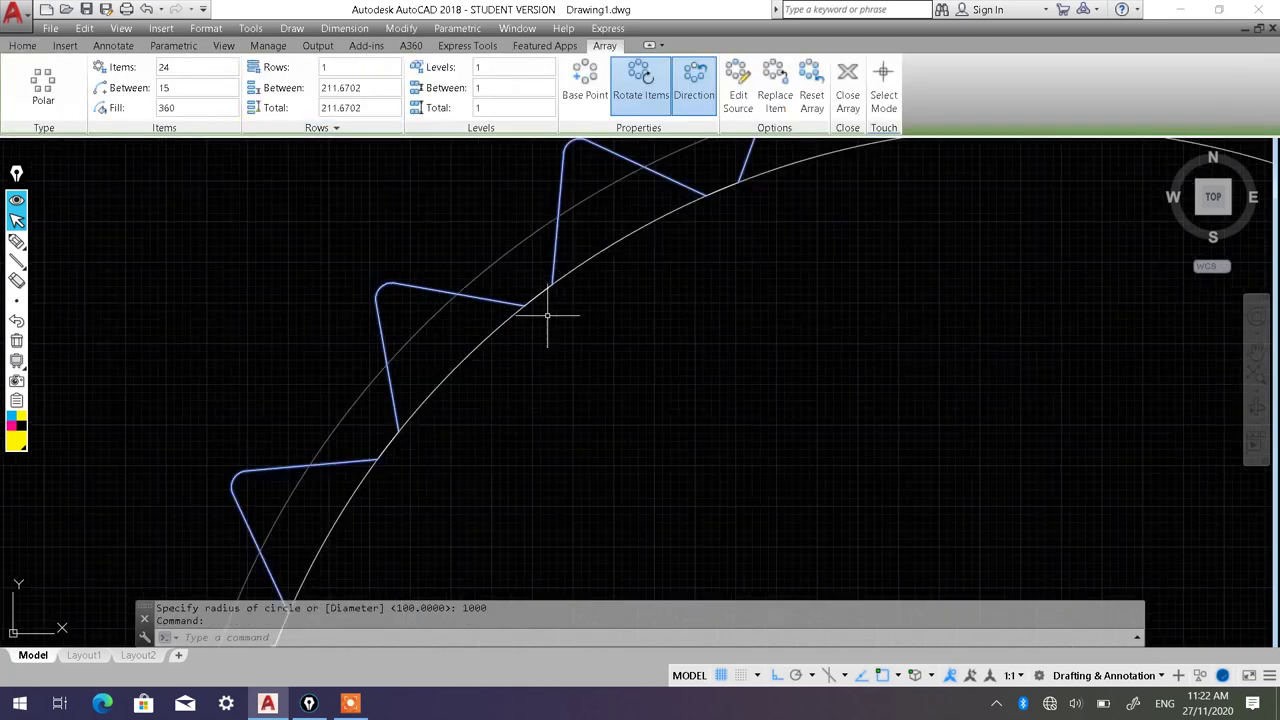
pyautogui.scroll(2, 545, 318)
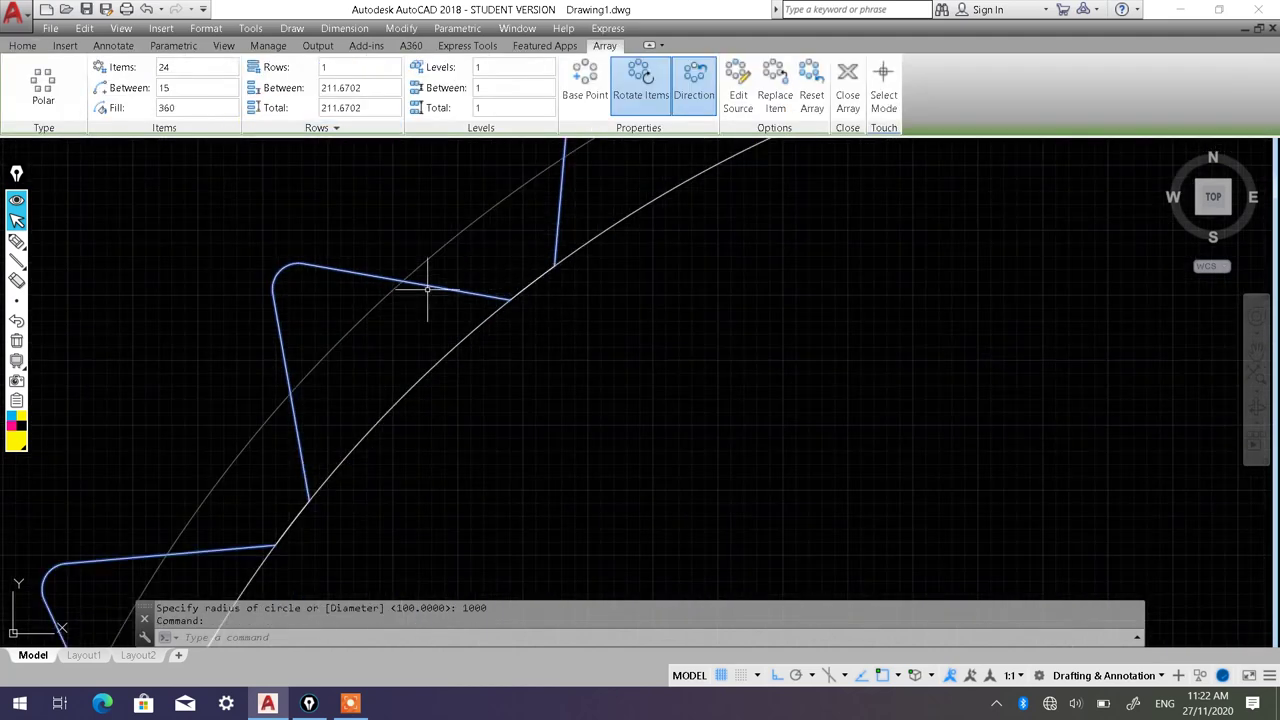
pyautogui.click(205, 107)
pyautogui.press('Escape')
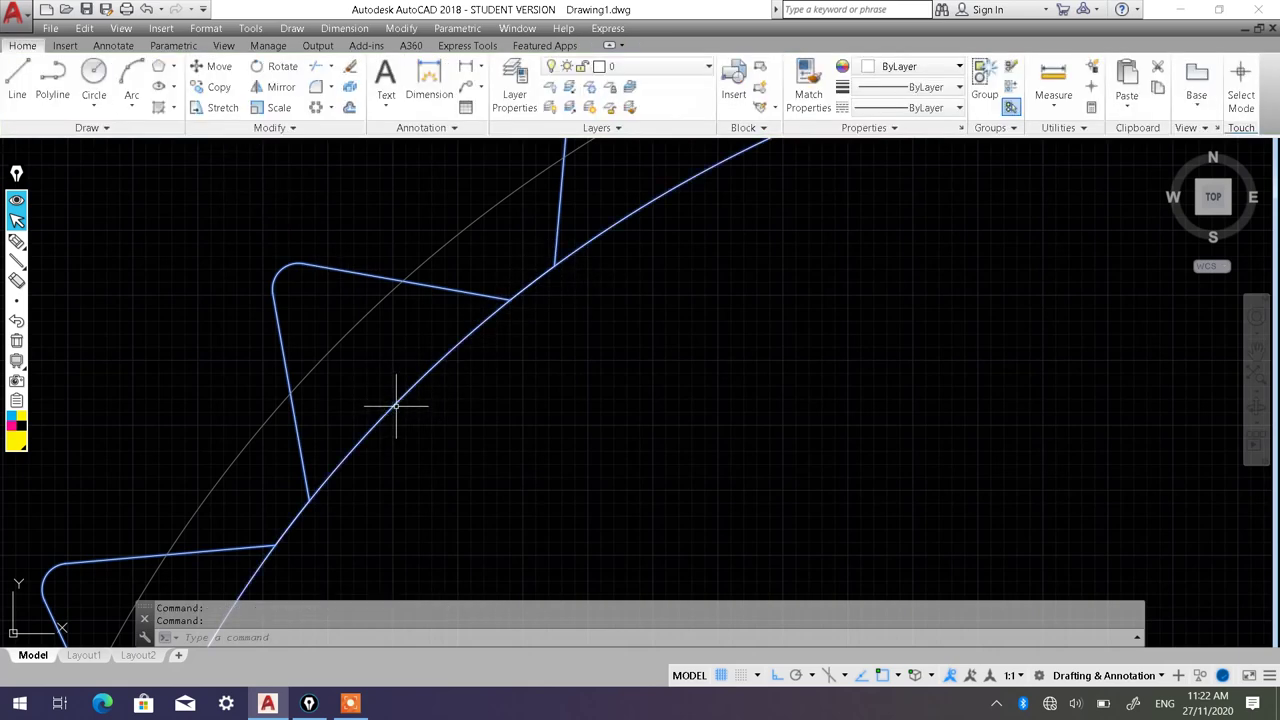
pyautogui.scroll(-5, 719, 413)
pyautogui.moveTo(729, 414)
pyautogui.mouseDown(button='middle')
pyautogui.moveTo(714, 331)
pyautogui.moveTo(676, 243)
pyautogui.mouseUp(button='middle')
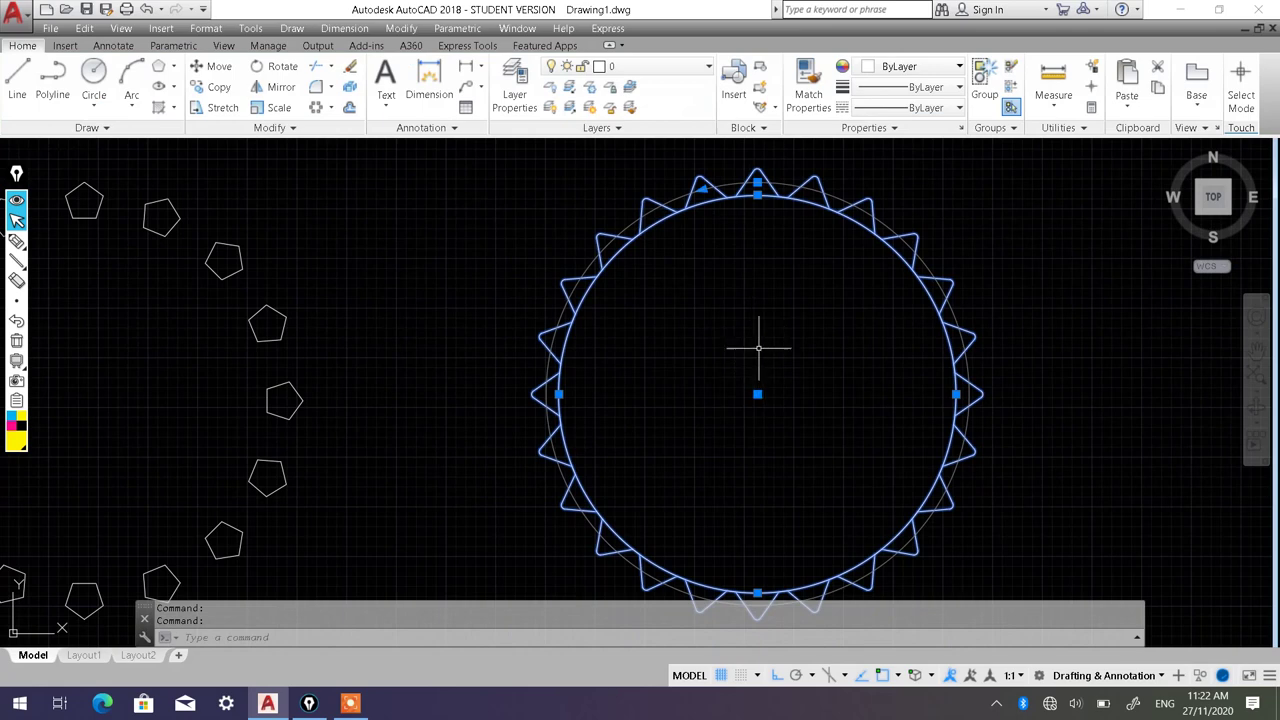
# Step: Erase, then undo three times to restore the gear without the radius-1000 circle
pyautogui.press('Delete')
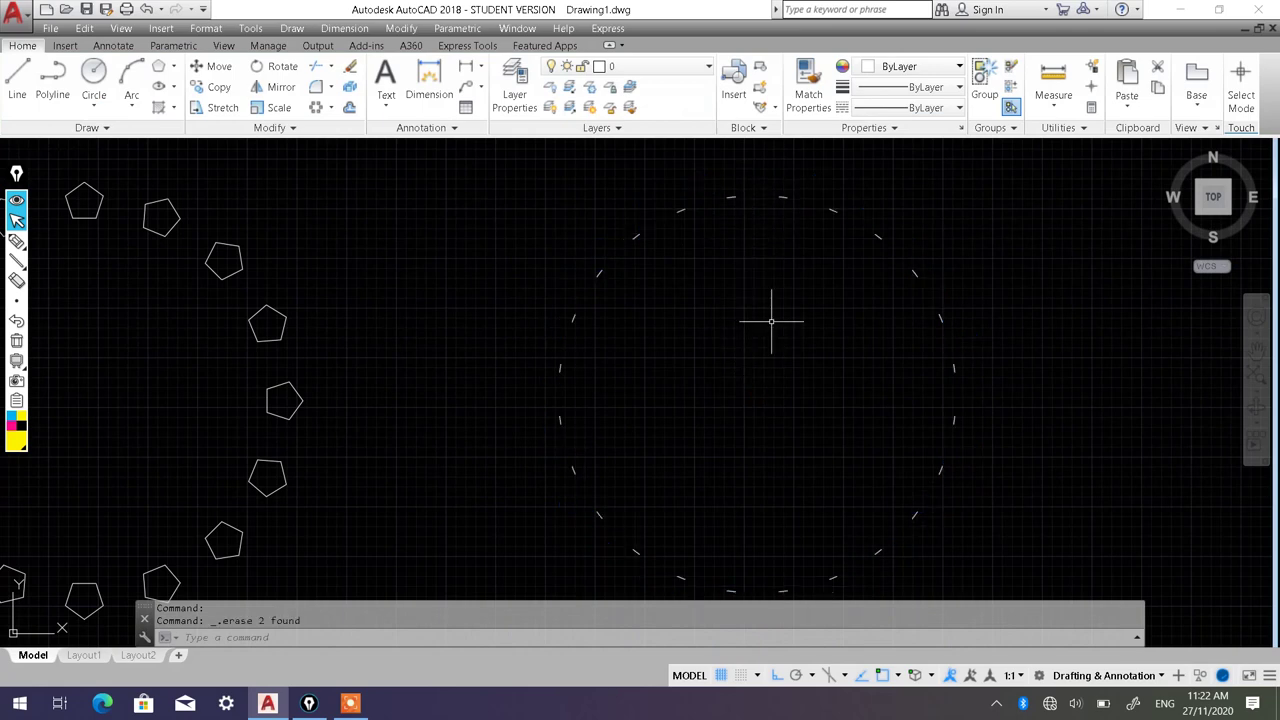
pyautogui.click(147, 10)
pyautogui.click(147, 10)
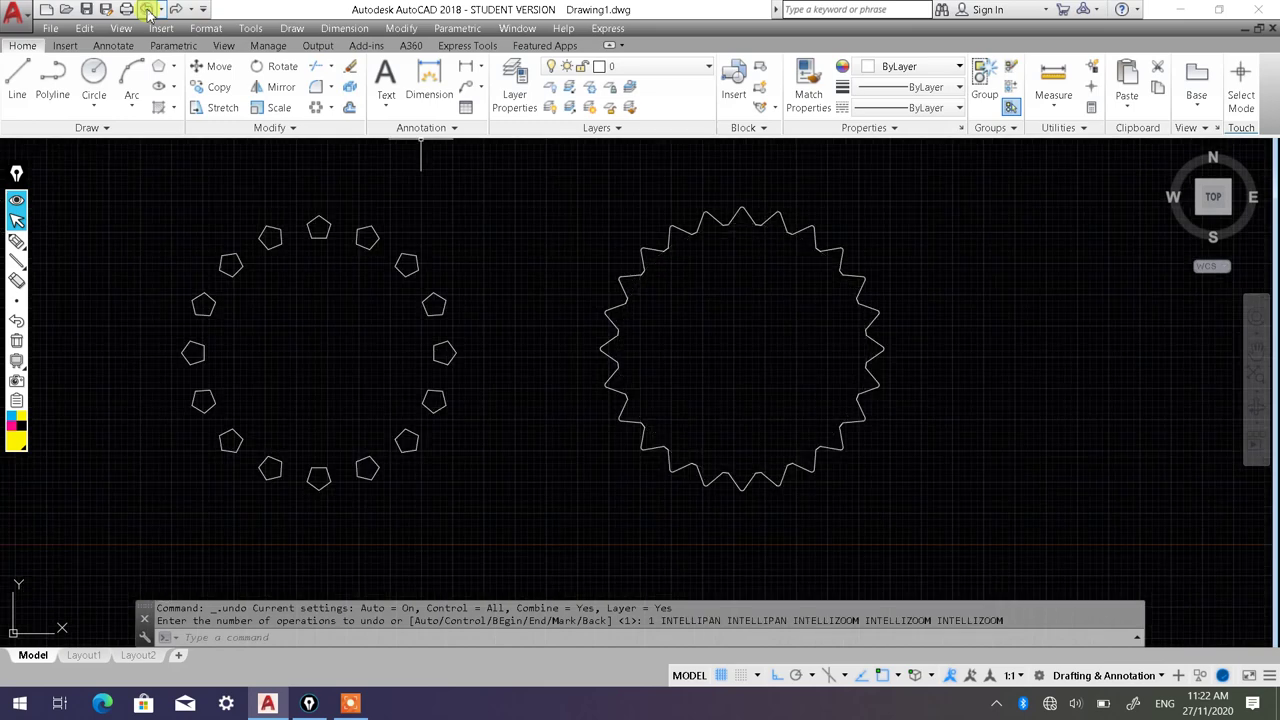
pyautogui.click(147, 10)
# Step: Begin a new circle with its centre at the gear centre
pyautogui.scroll(2, 800, 292)
pyautogui.scroll(-2, 797, 292)
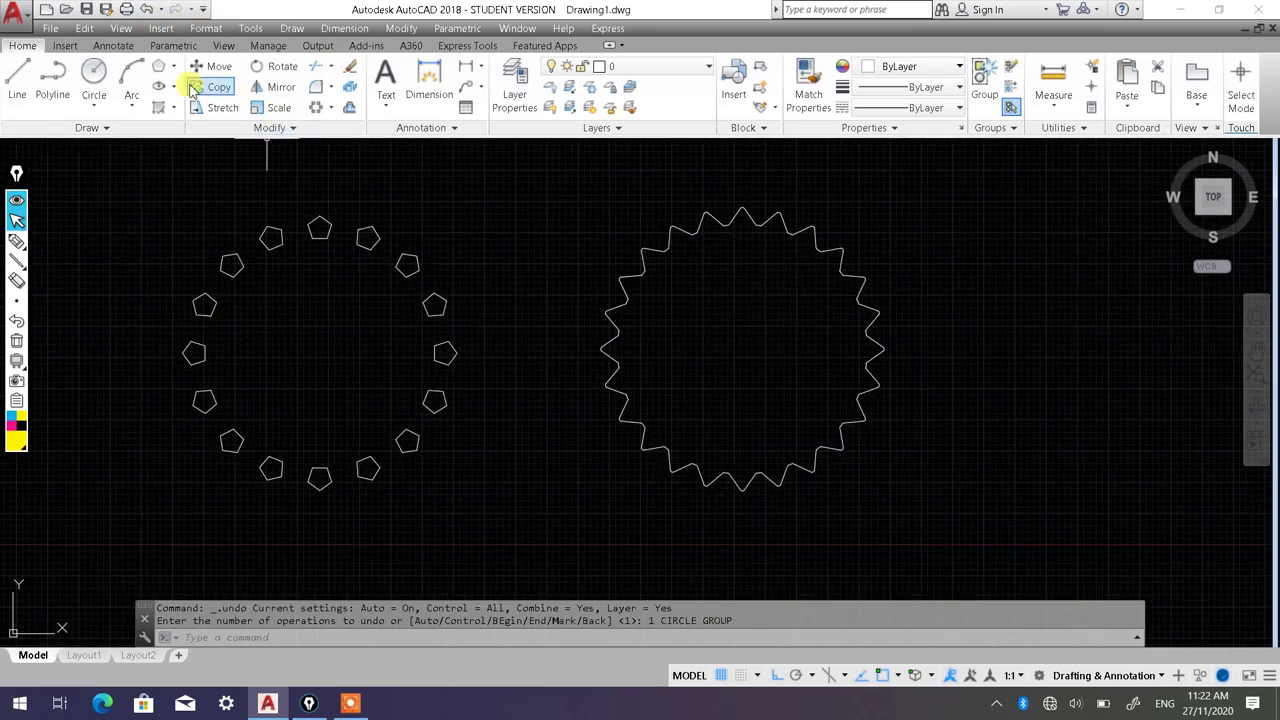
pyautogui.click(94, 76)
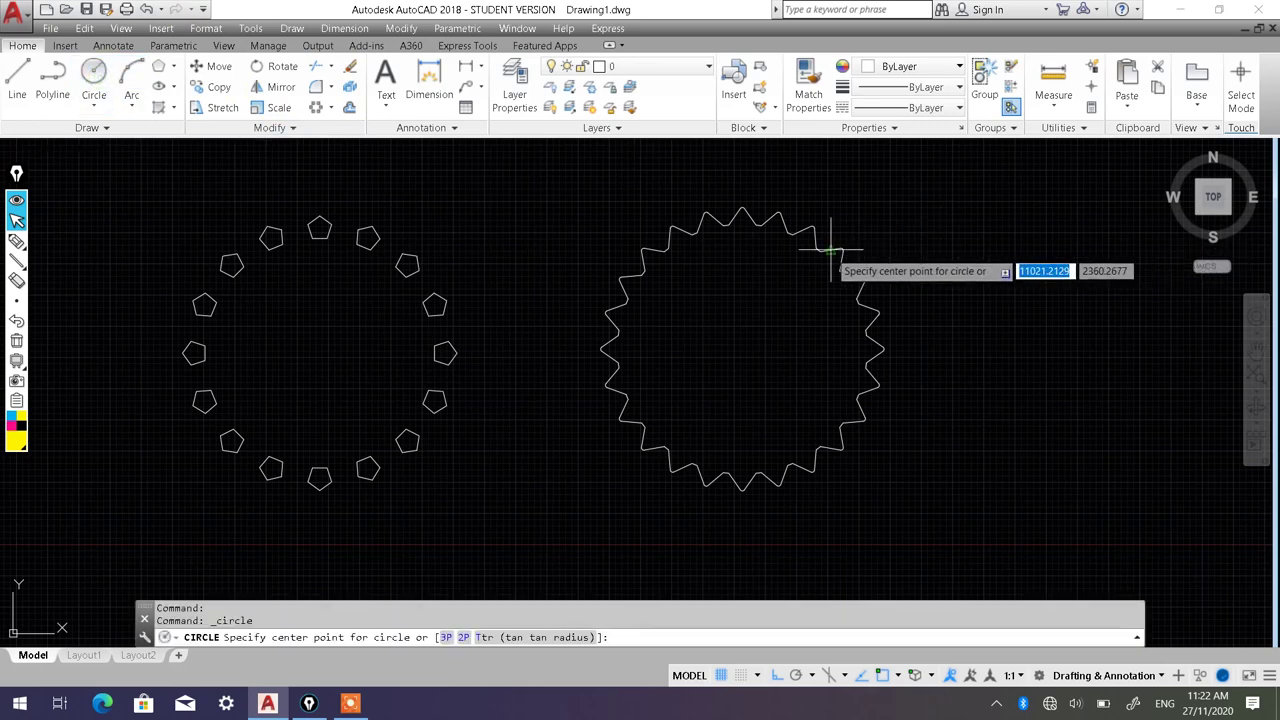
pyautogui.click(747, 349)
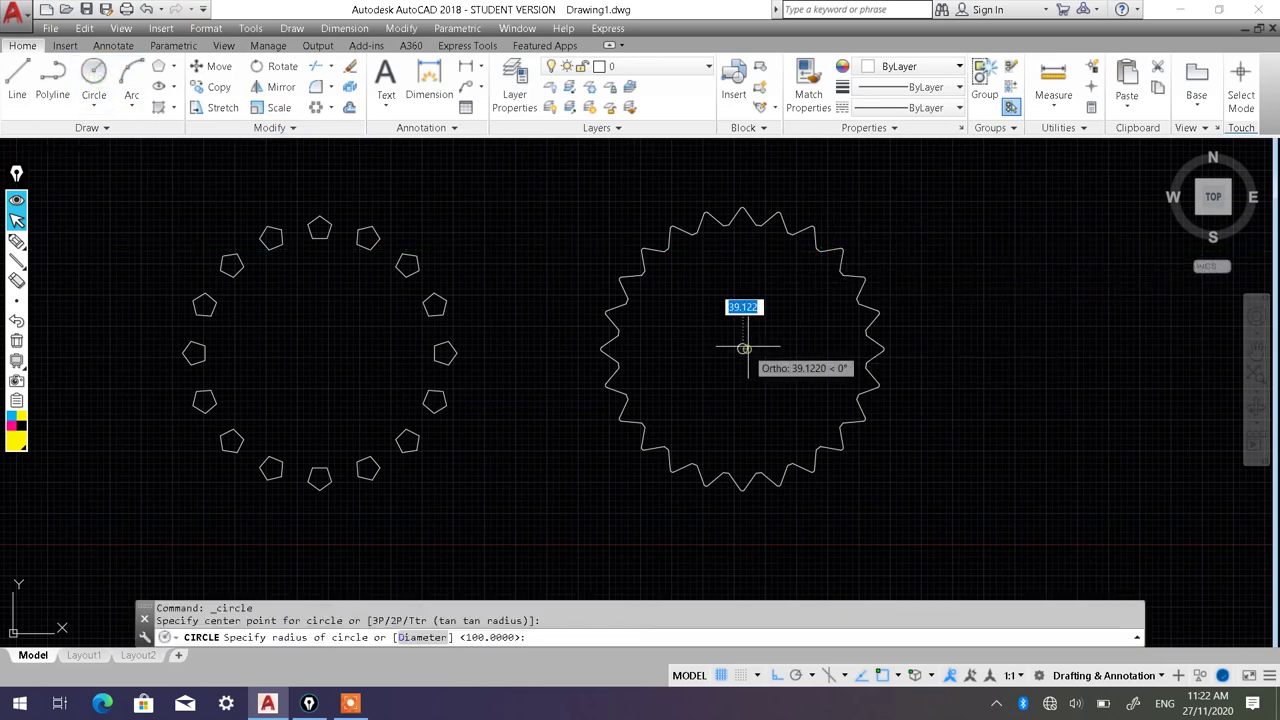
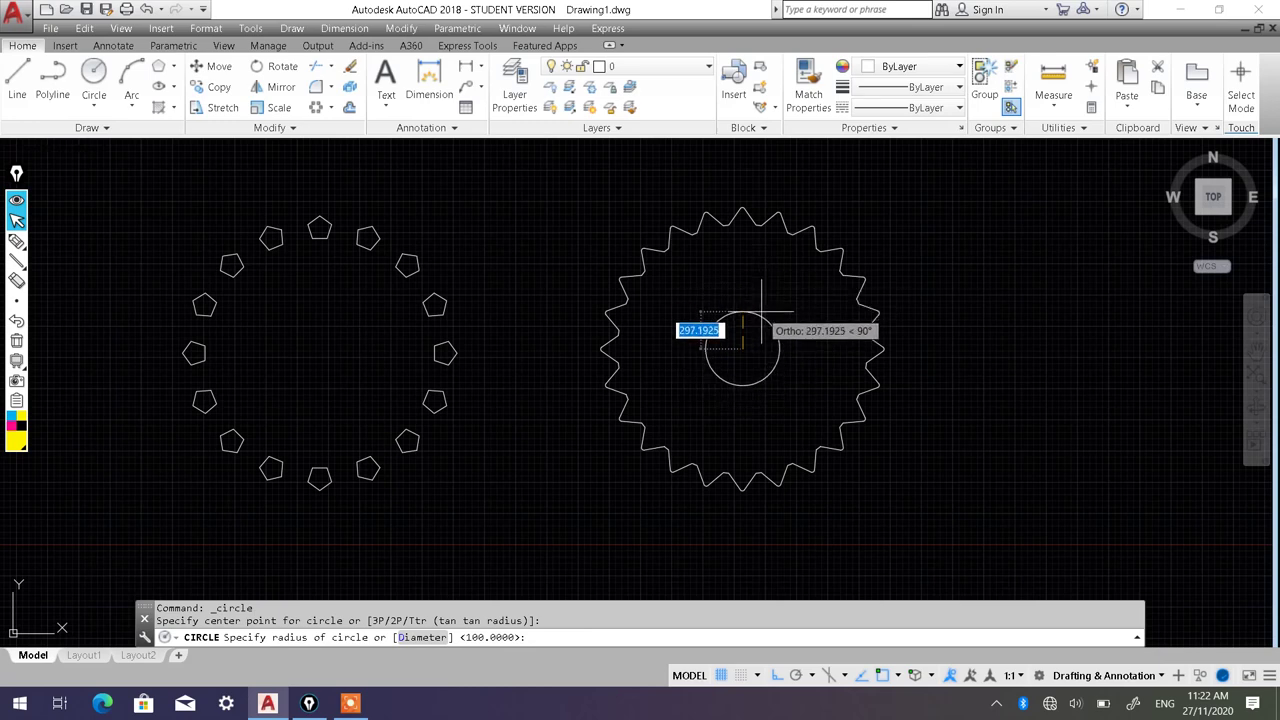
# Step: Give the gear's centre hole a radius of 300, then pan and zoom to review the arrays
pyautogui.write('300')
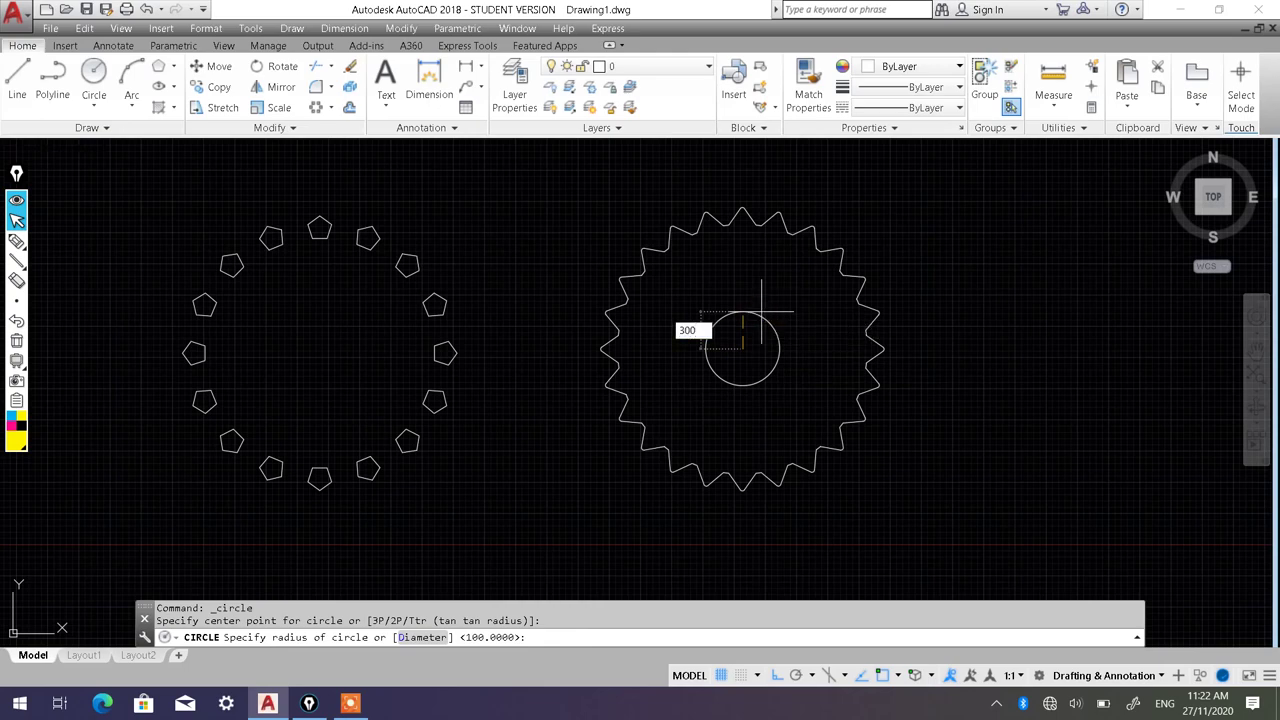
pyautogui.press('Return')
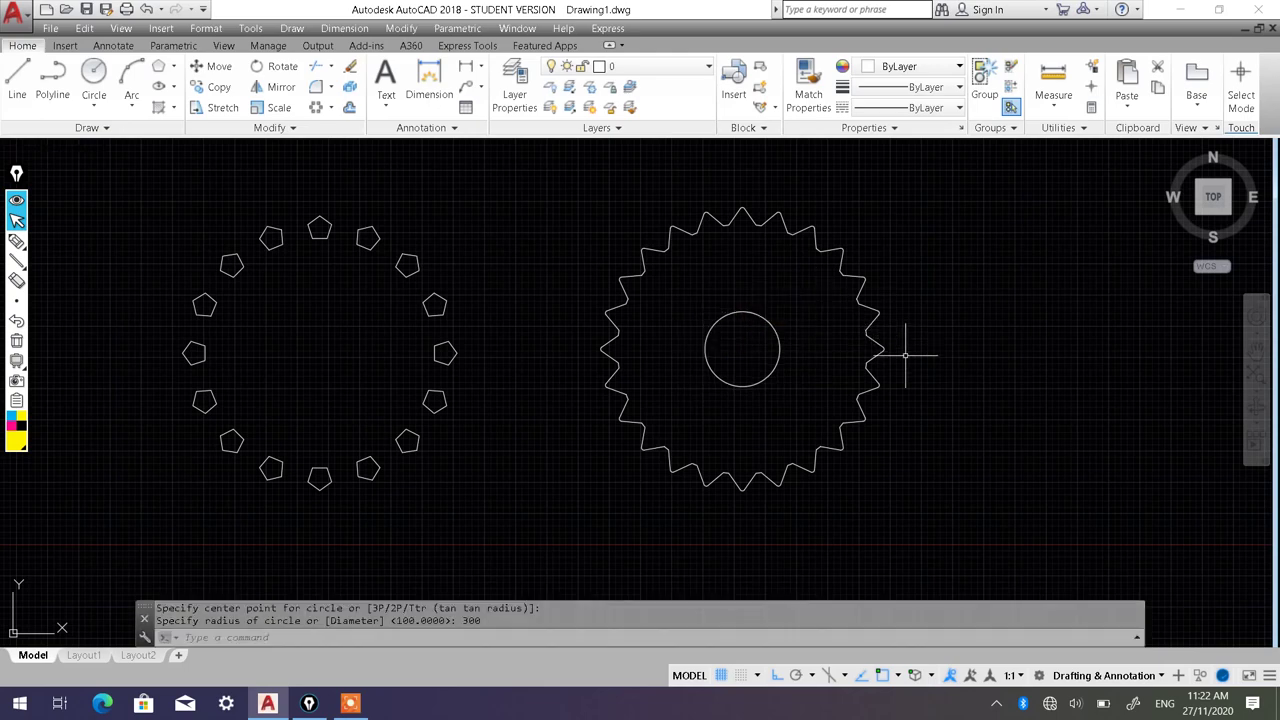
pyautogui.moveTo(820, 318); pyautogui.dragTo(748, 314, button='middle')
pyautogui.scroll(1, 714, 314)
pyautogui.scroll(-1, 708, 318)
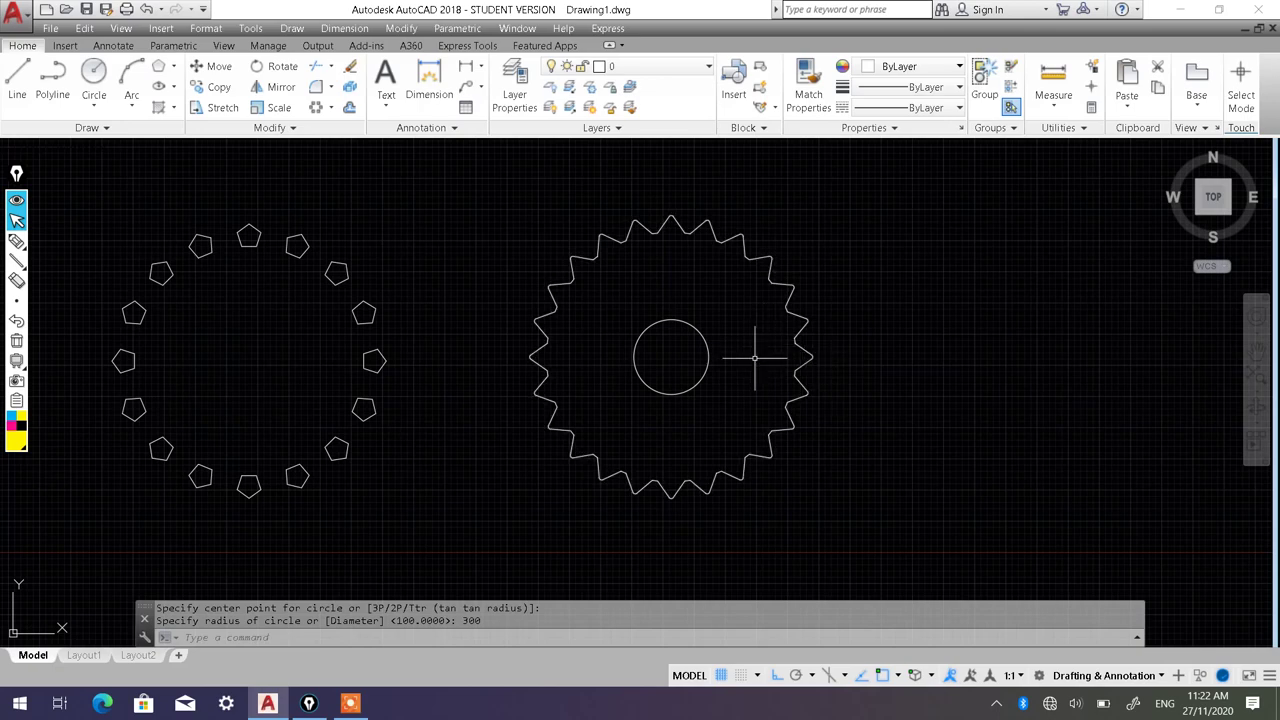
pyautogui.scroll(-1, 727, 343)
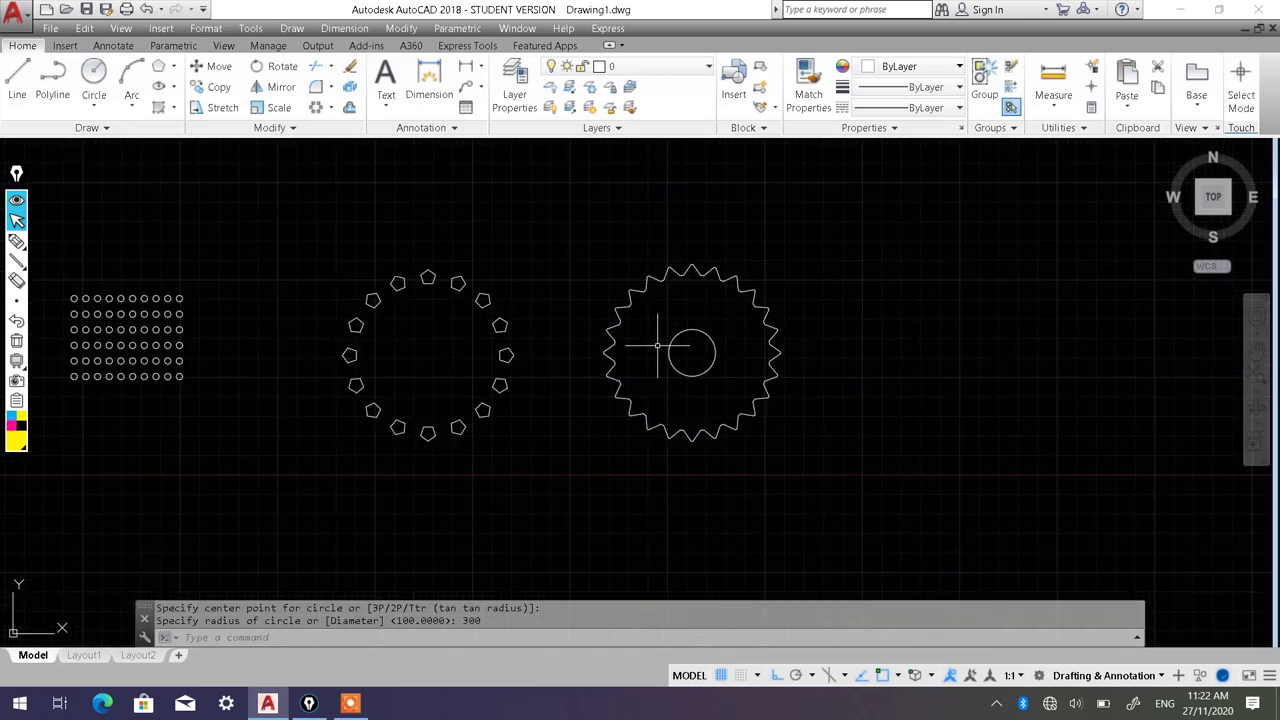
pyautogui.moveTo(736, 349); pyautogui.dragTo(836, 313, button='middle')
pyautogui.moveTo(858, 313); pyautogui.dragTo(536, 321, button='middle')
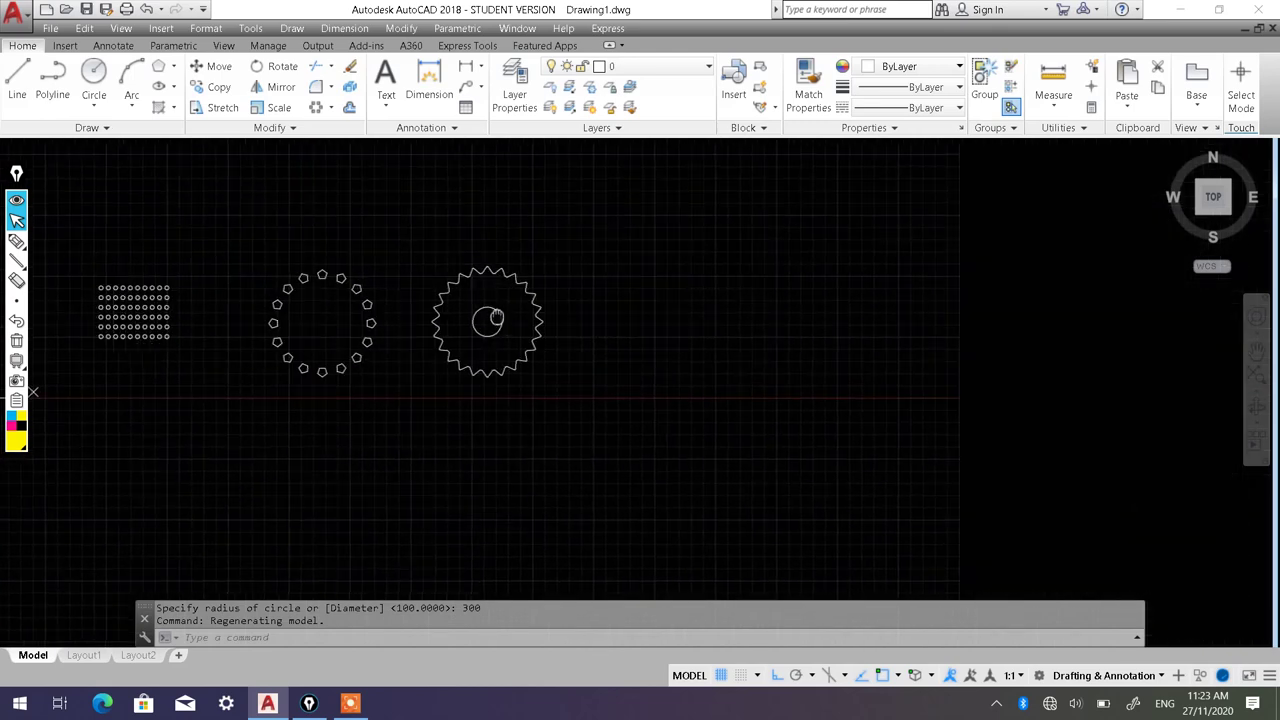
pyautogui.scroll(2, 565, 291)
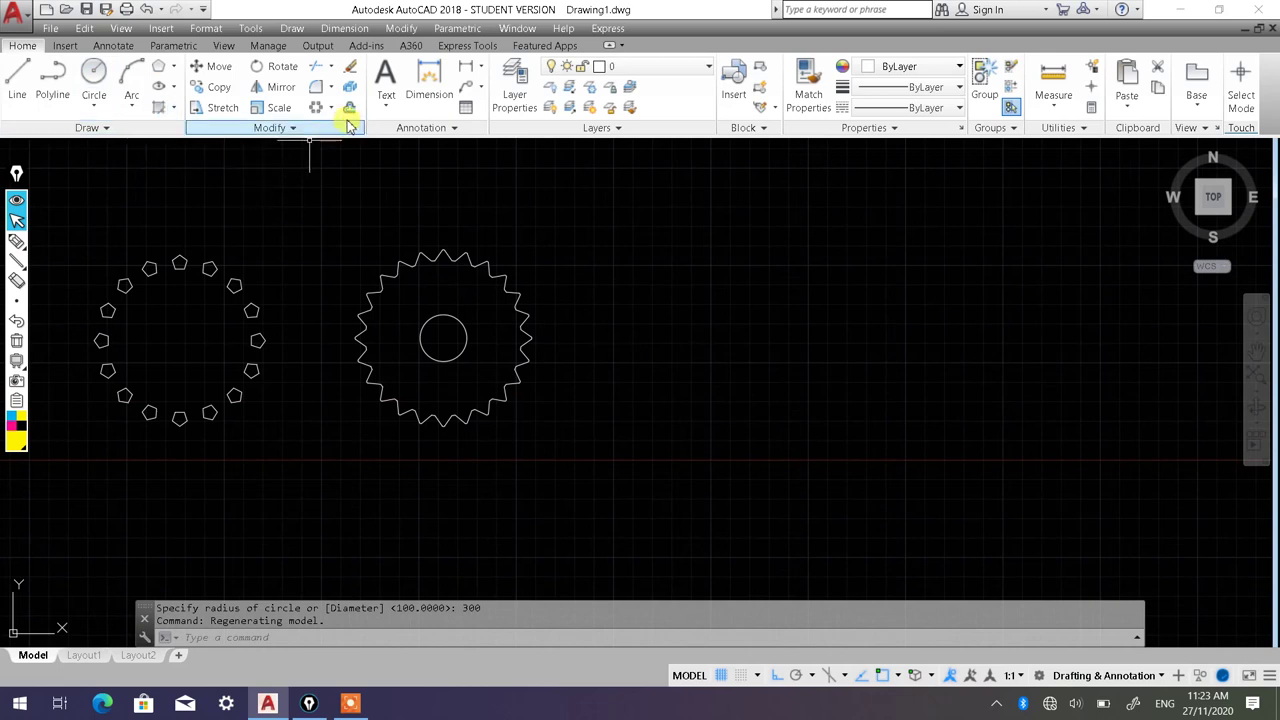
# Step: Draw a new radius-300 circle to the right of the gear
pyautogui.click(331, 107)
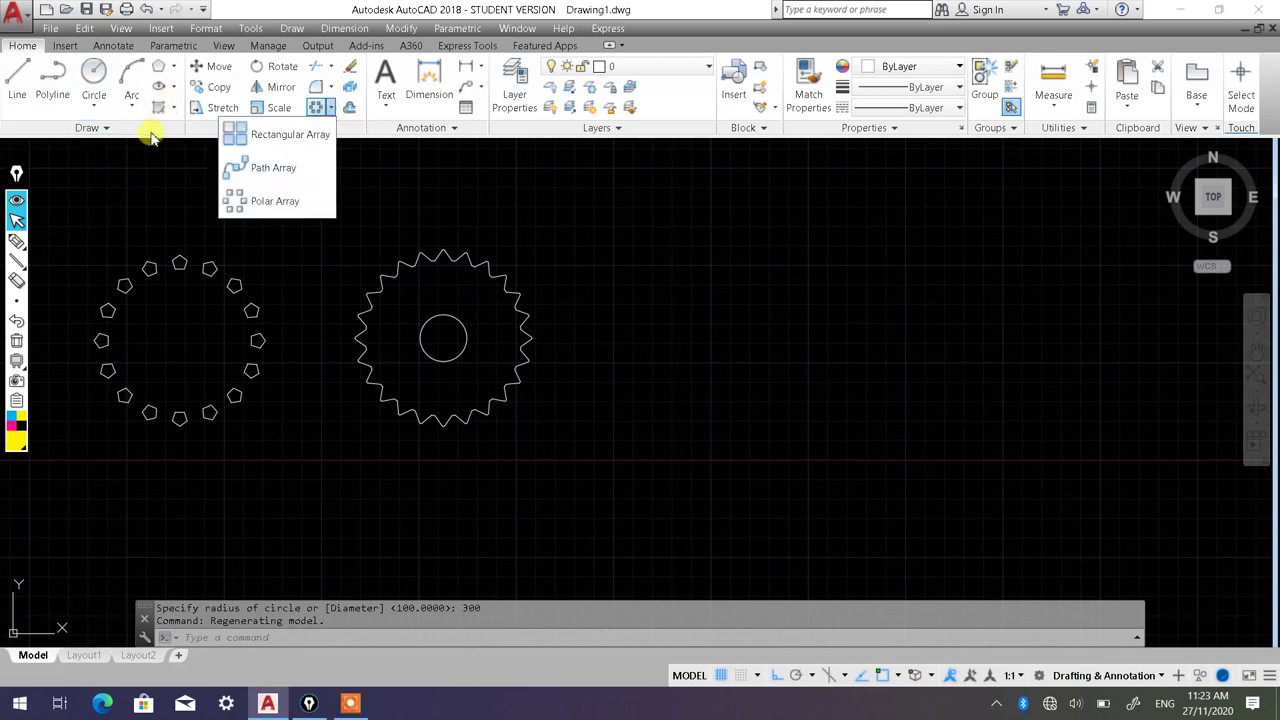
pyautogui.click(94, 78)
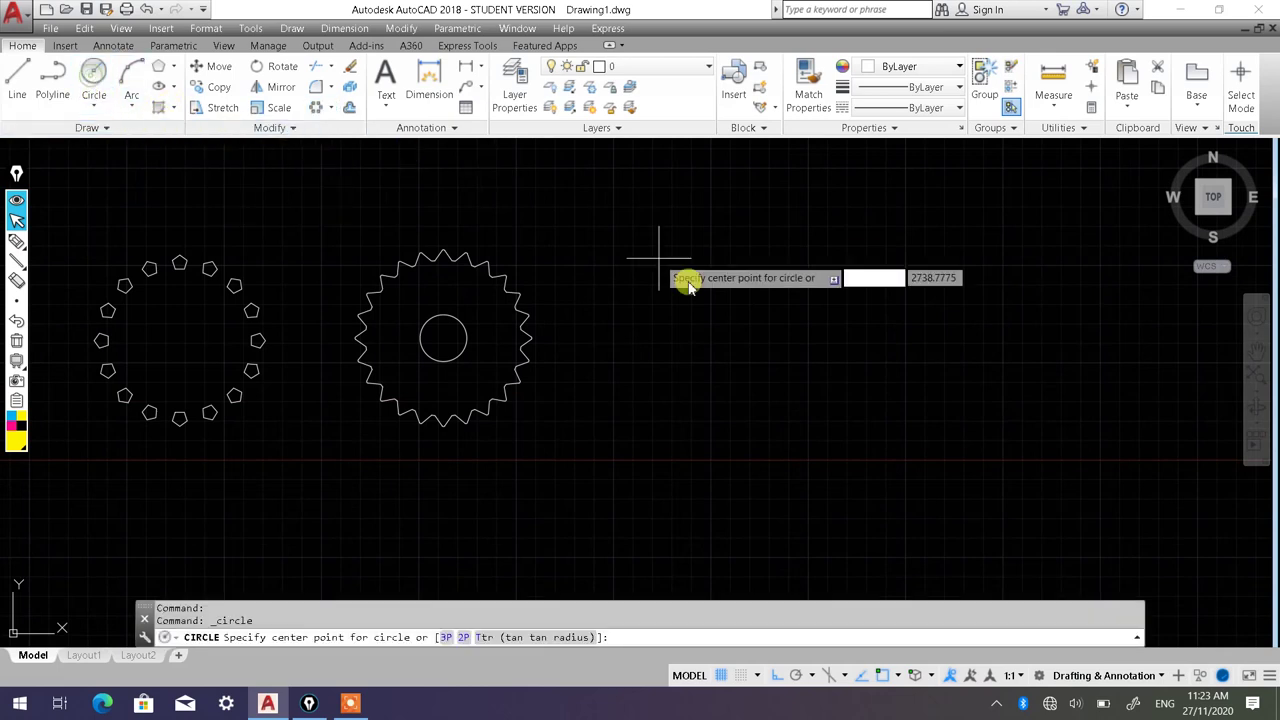
pyautogui.click(780, 352)
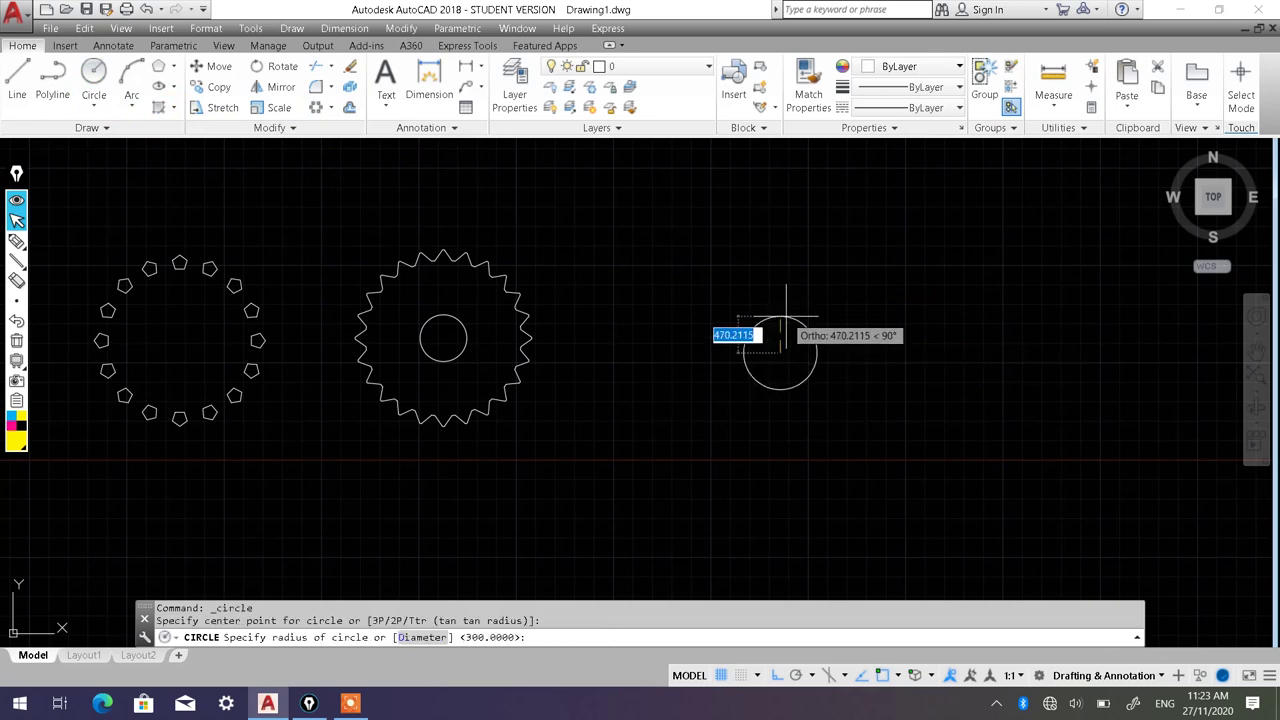
pyautogui.click(769, 308)
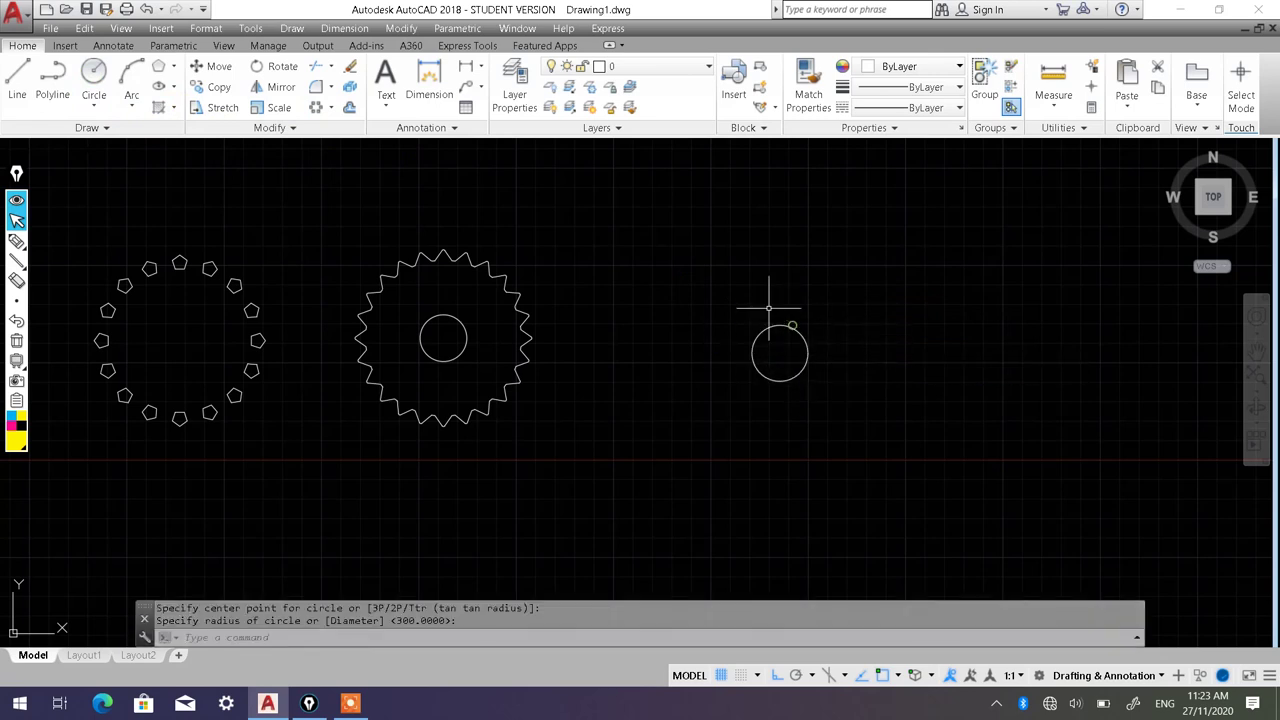
# Step: Draw lines from the circle's centre up, a short way left, and back down to outline a narrow stem
pyautogui.click(17, 78)
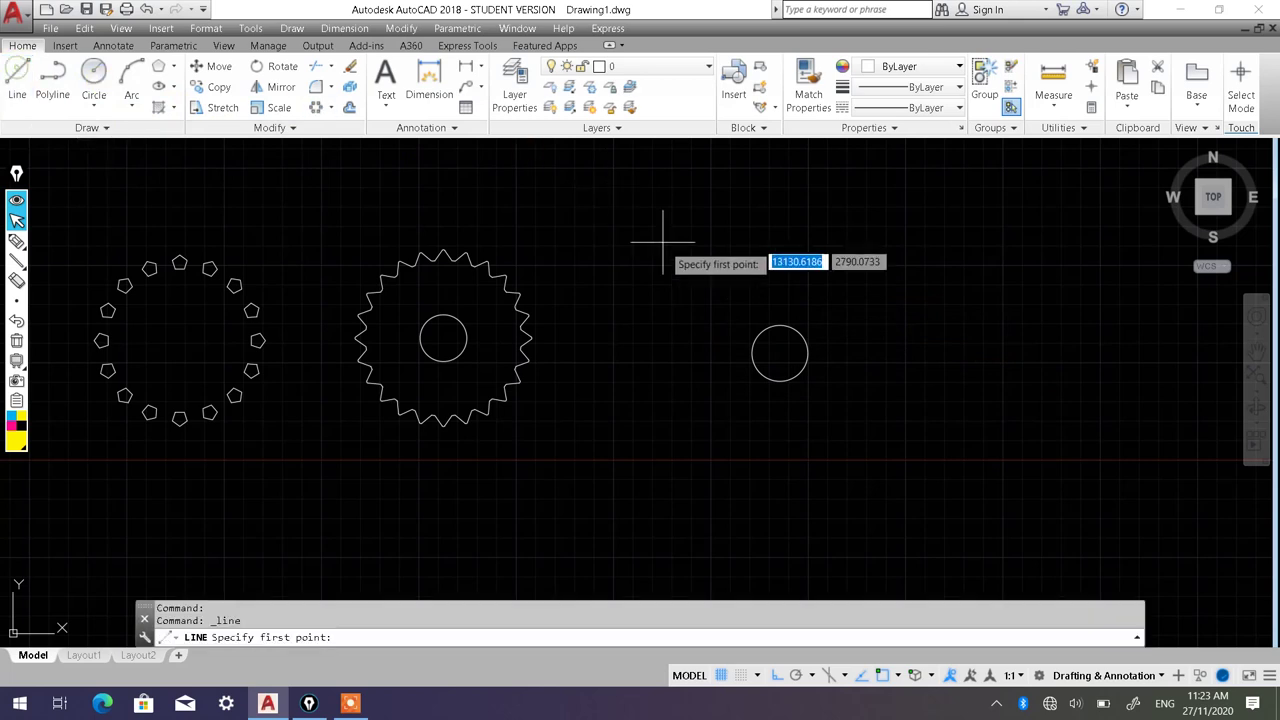
pyautogui.scroll(4, 764, 286)
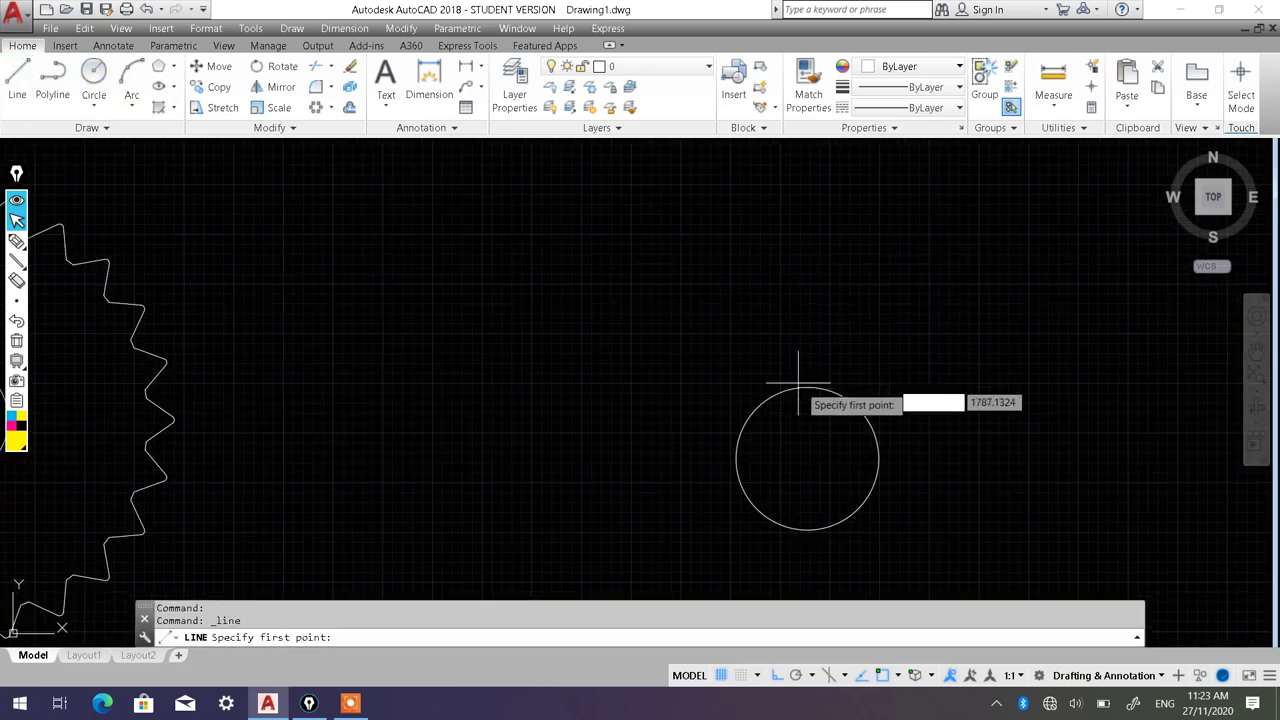
pyautogui.click(808, 458)
pyautogui.click(806, 216)
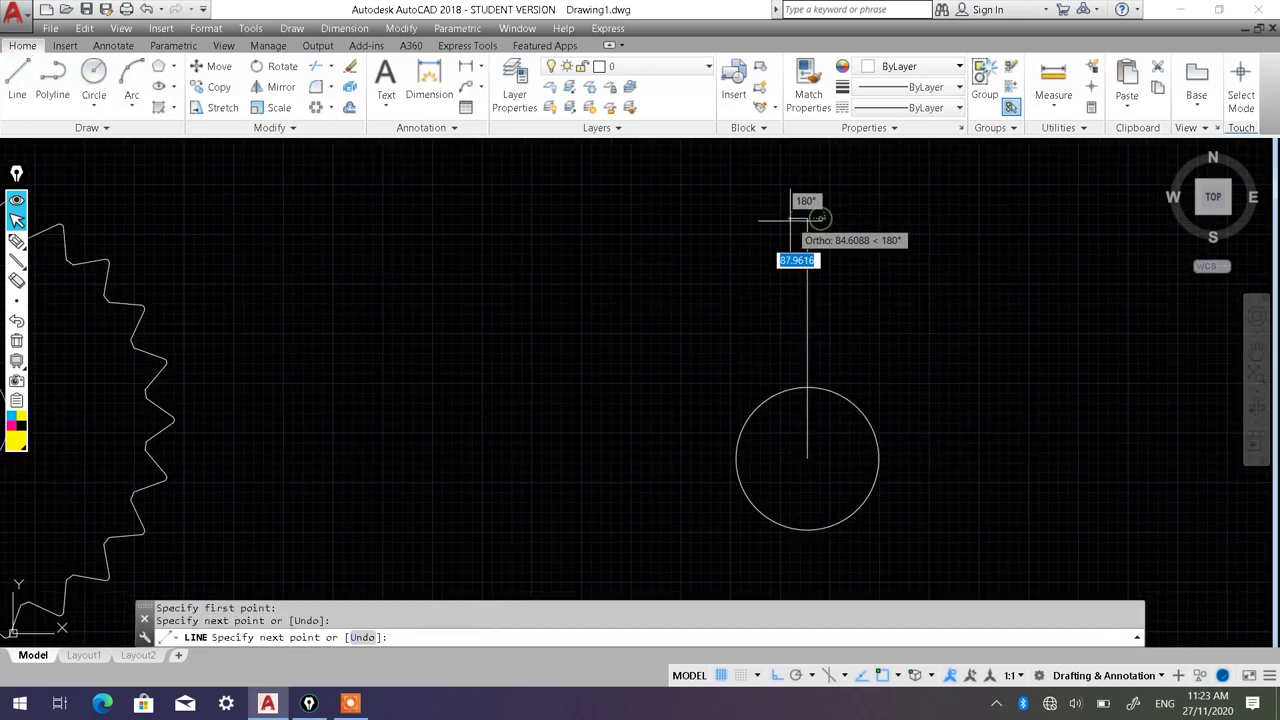
pyautogui.click(785, 218)
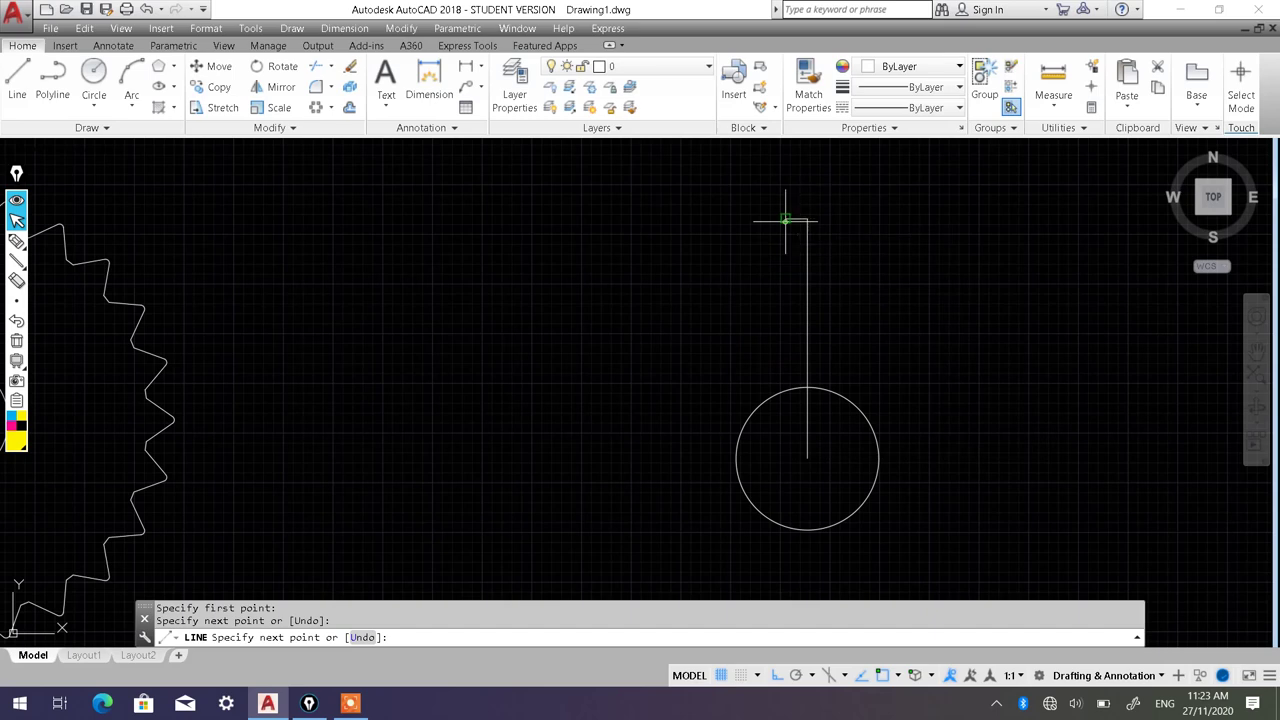
pyautogui.click(785, 430)
pyautogui.press('Escape')
pyautogui.press('Escape')
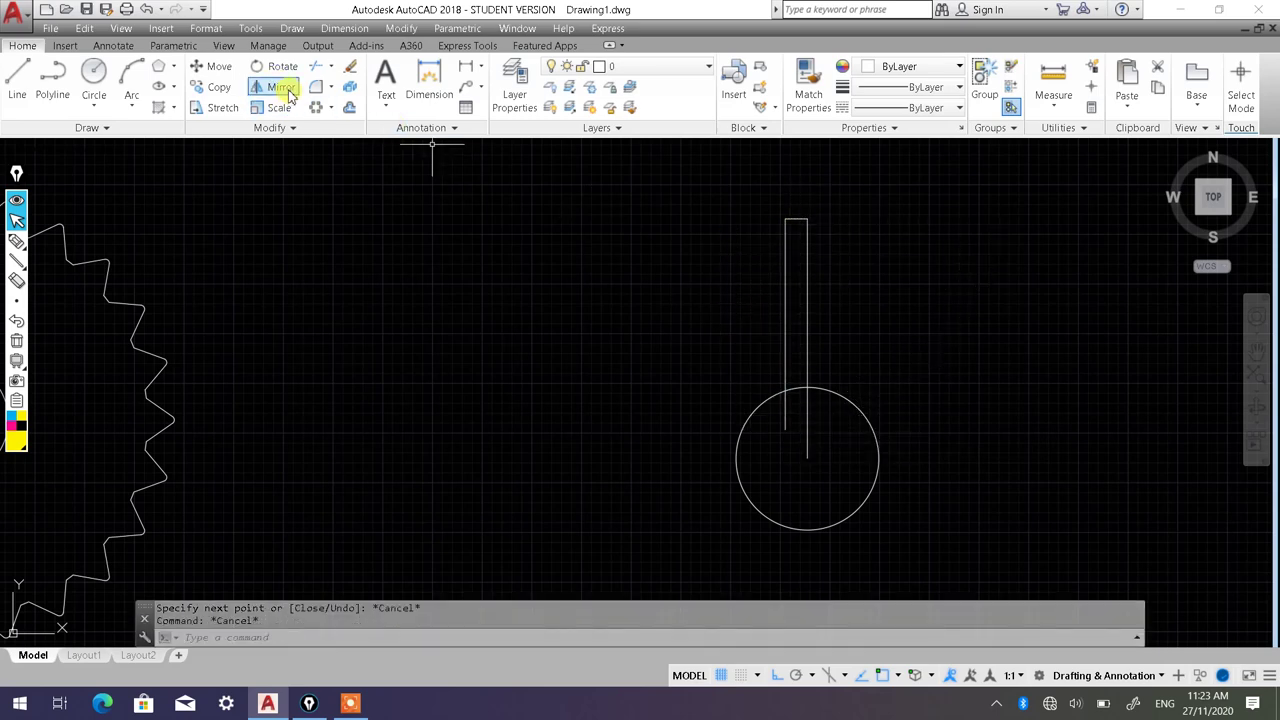
# Step: Mirror the top and left stem lines about the centre line, keeping the originals
pyautogui.click(283, 88)
pyautogui.moveTo(800, 262); pyautogui.dragTo(778, 206)
pyautogui.press('Return')
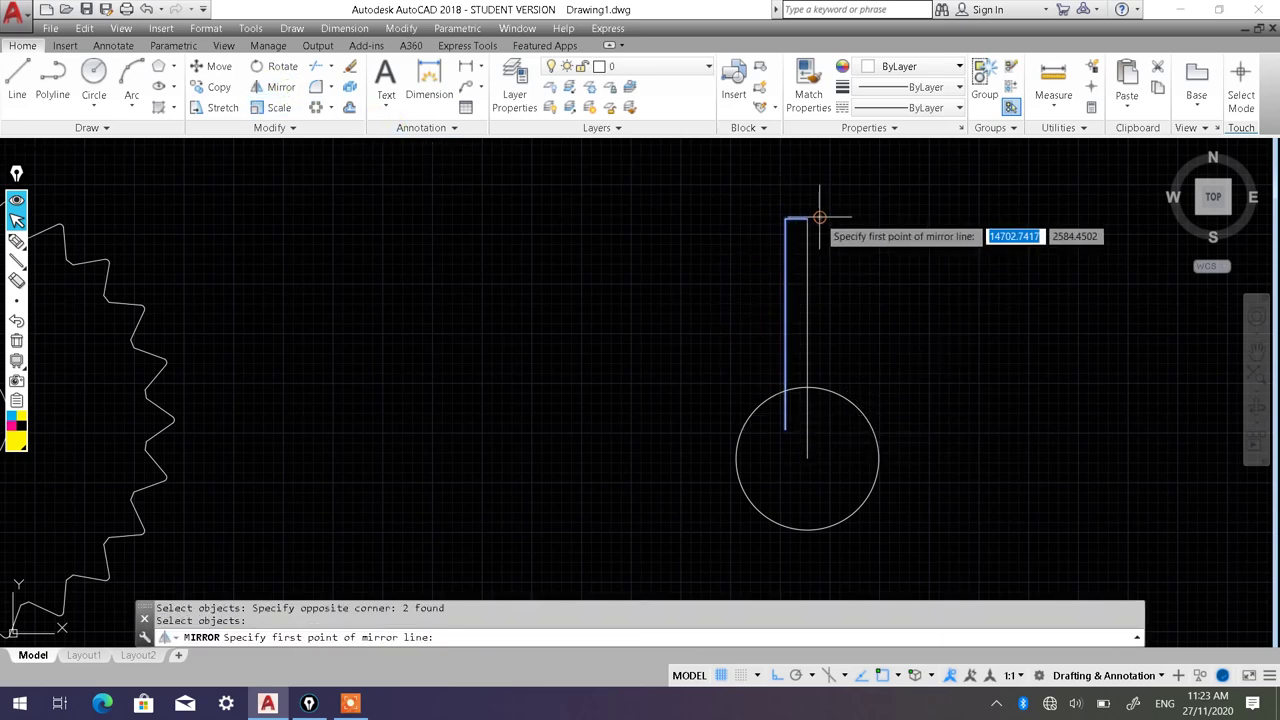
pyautogui.click(810, 218)
pyautogui.click(806, 452)
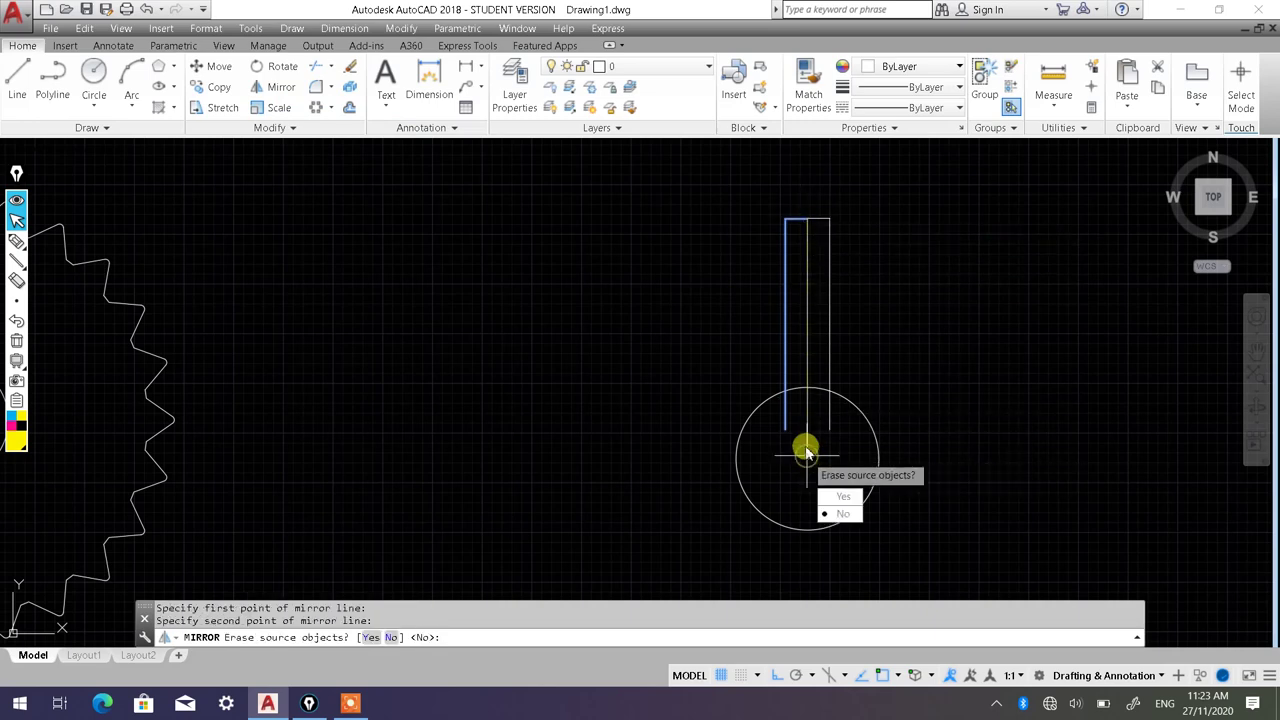
pyautogui.press('Escape')
pyautogui.rightClick(828, 262)
pyautogui.click(858, 264)
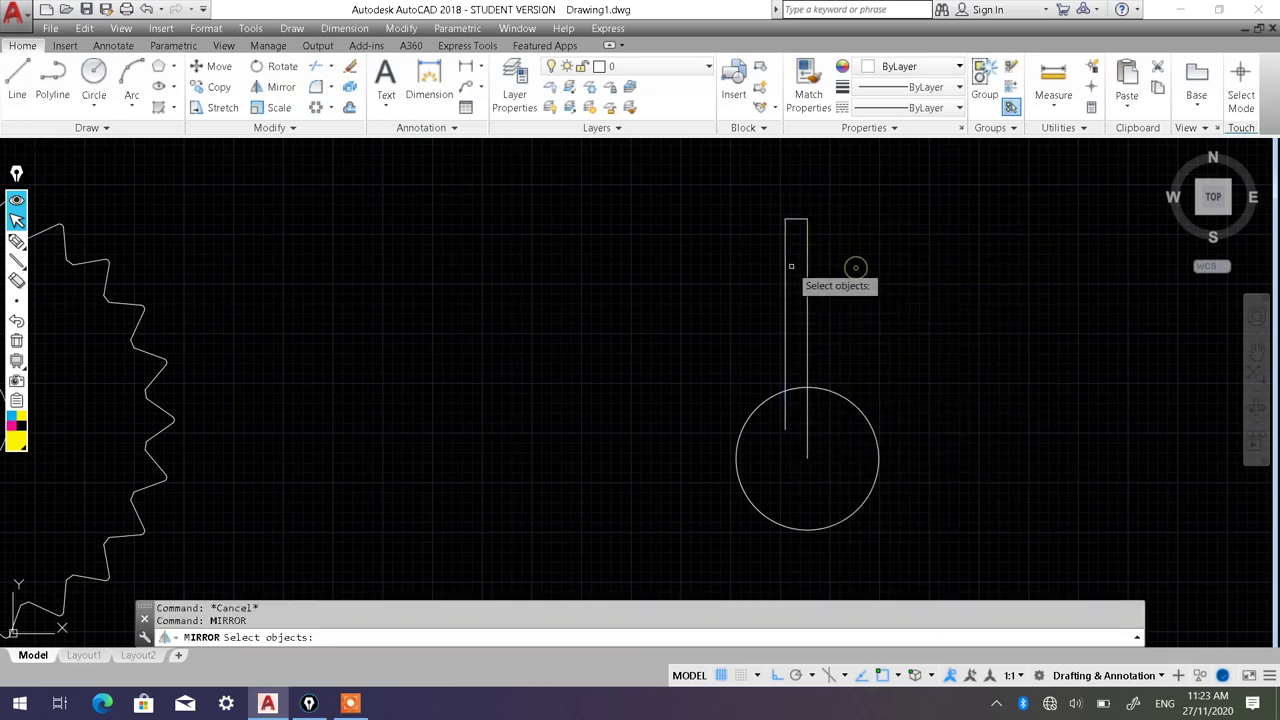
pyautogui.moveTo(796, 258); pyautogui.dragTo(773, 212)
pyautogui.press('Return')
pyautogui.click(807, 218)
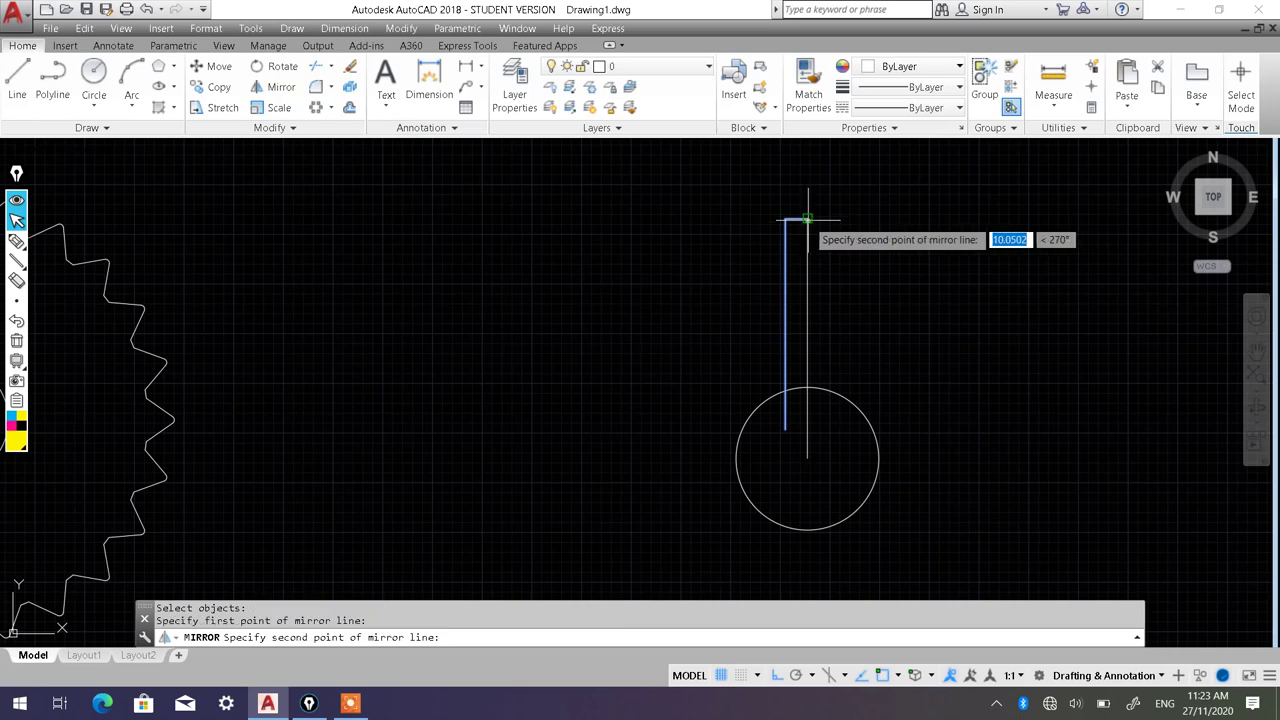
pyautogui.click(808, 458)
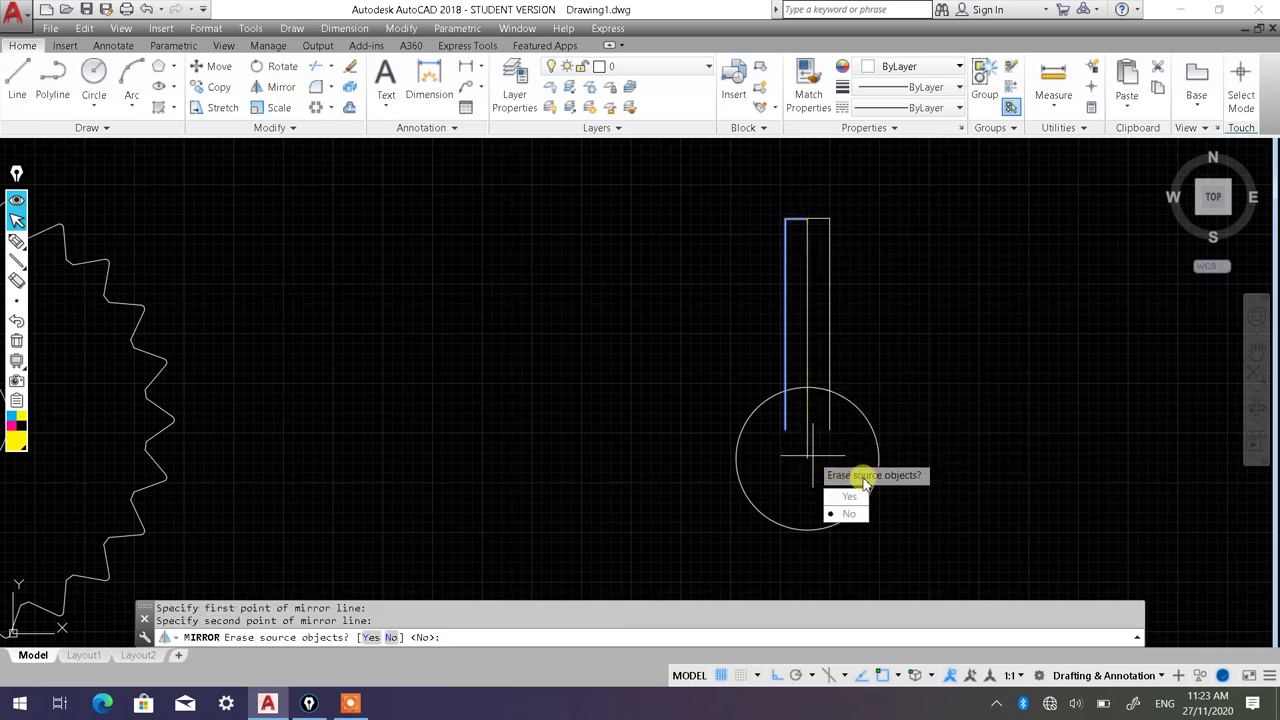
pyautogui.click(862, 520)
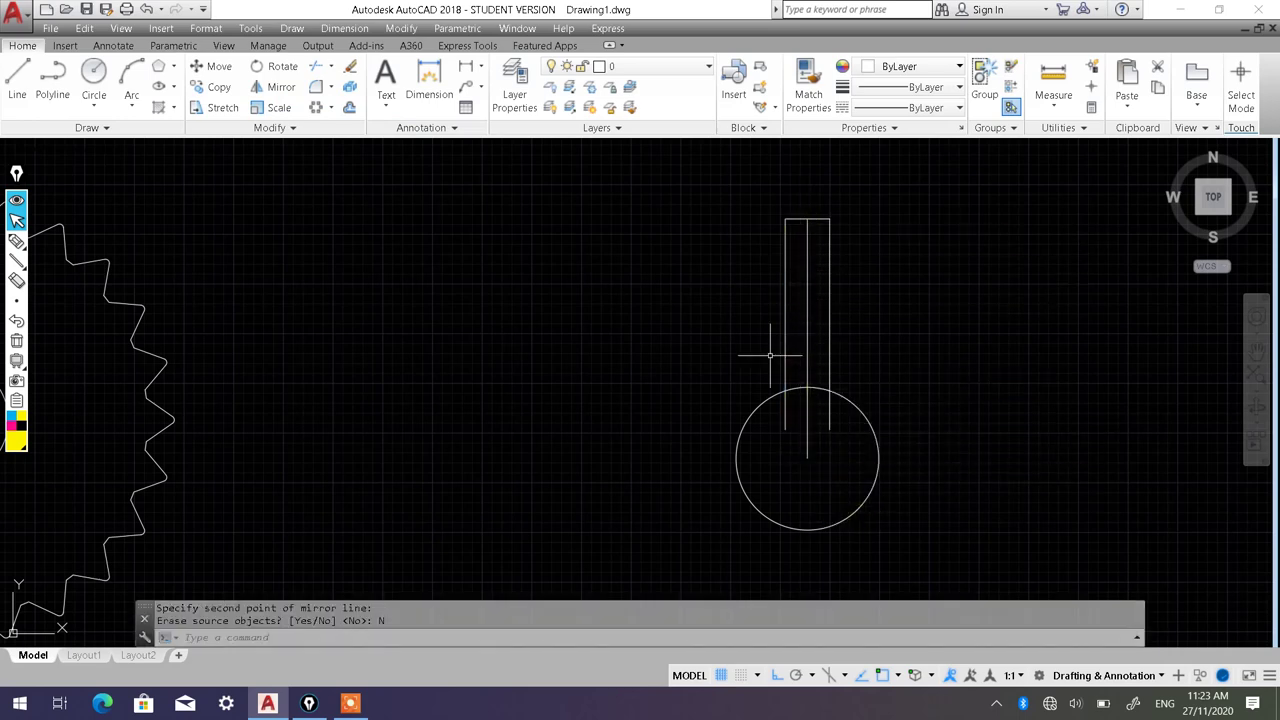
# Step: Trim the stem lines inside the circle and the circle arc between the stem lines
pyautogui.click(320, 66)
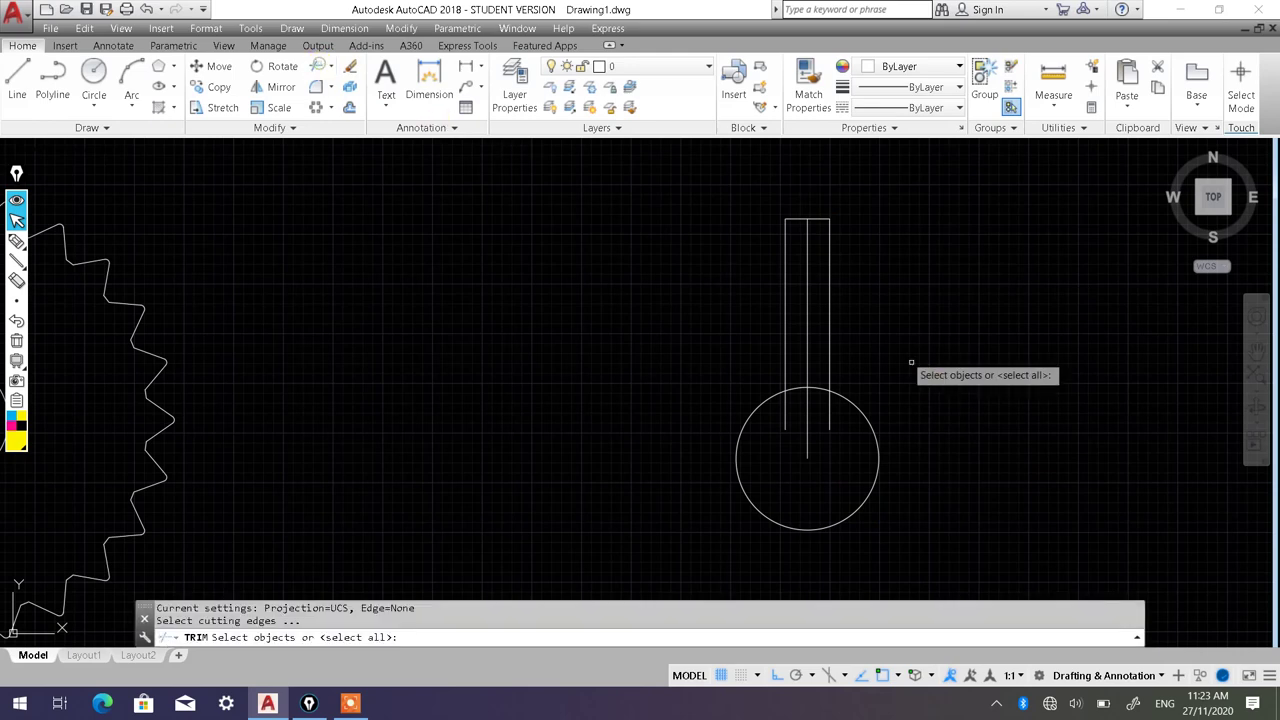
pyautogui.click(886, 429)
pyautogui.click(766, 357)
pyautogui.rightClick(792, 375)
pyautogui.click(793, 412)
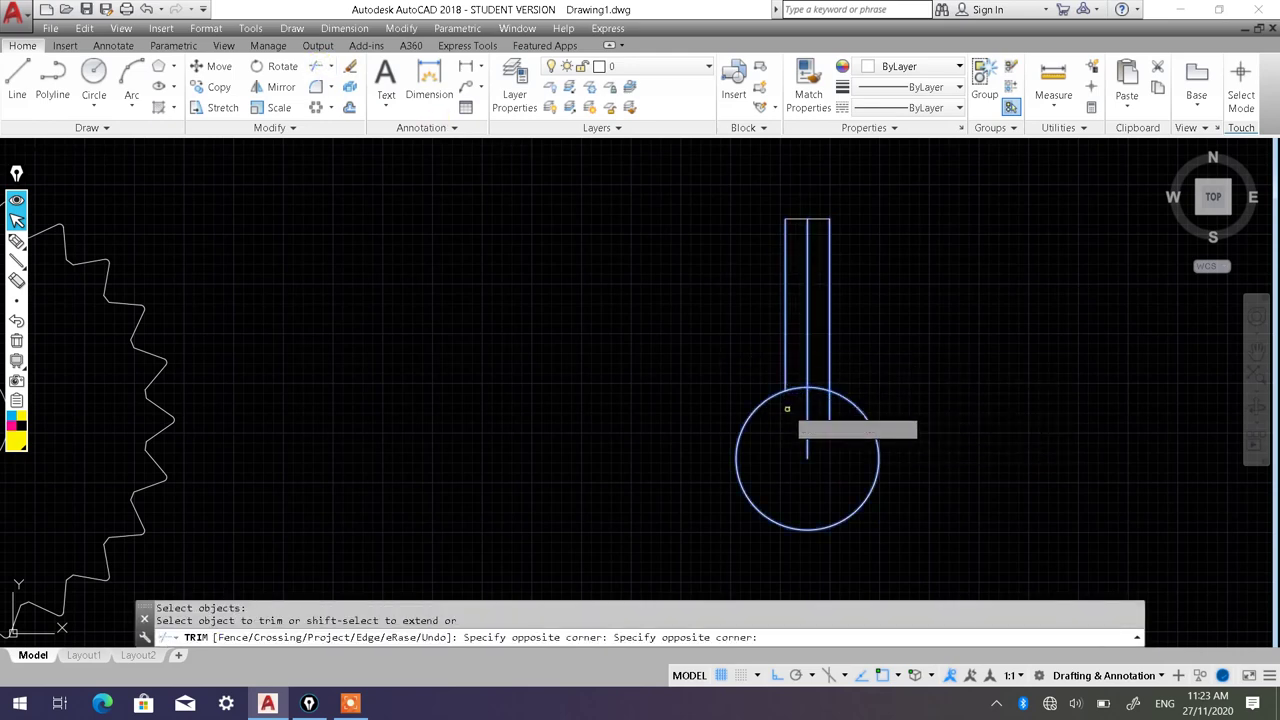
pyautogui.click(785, 405)
pyautogui.click(840, 415)
pyautogui.click(828, 412)
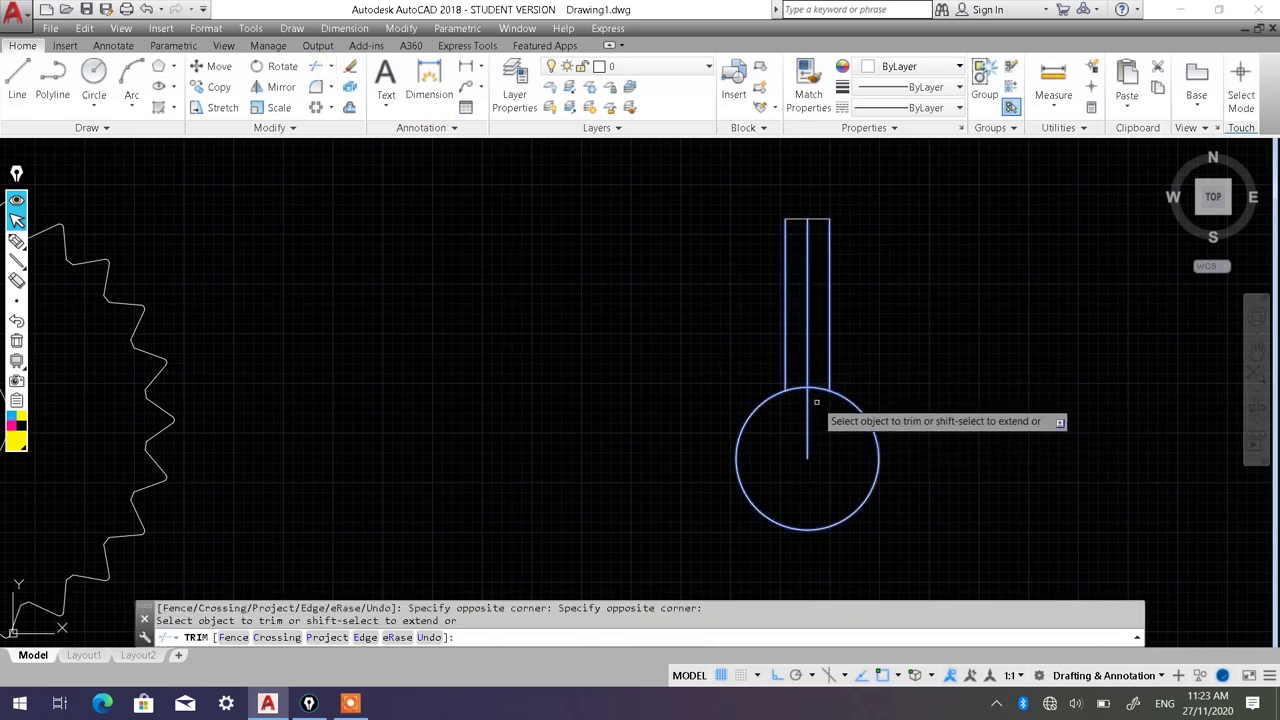
pyautogui.click(806, 390)
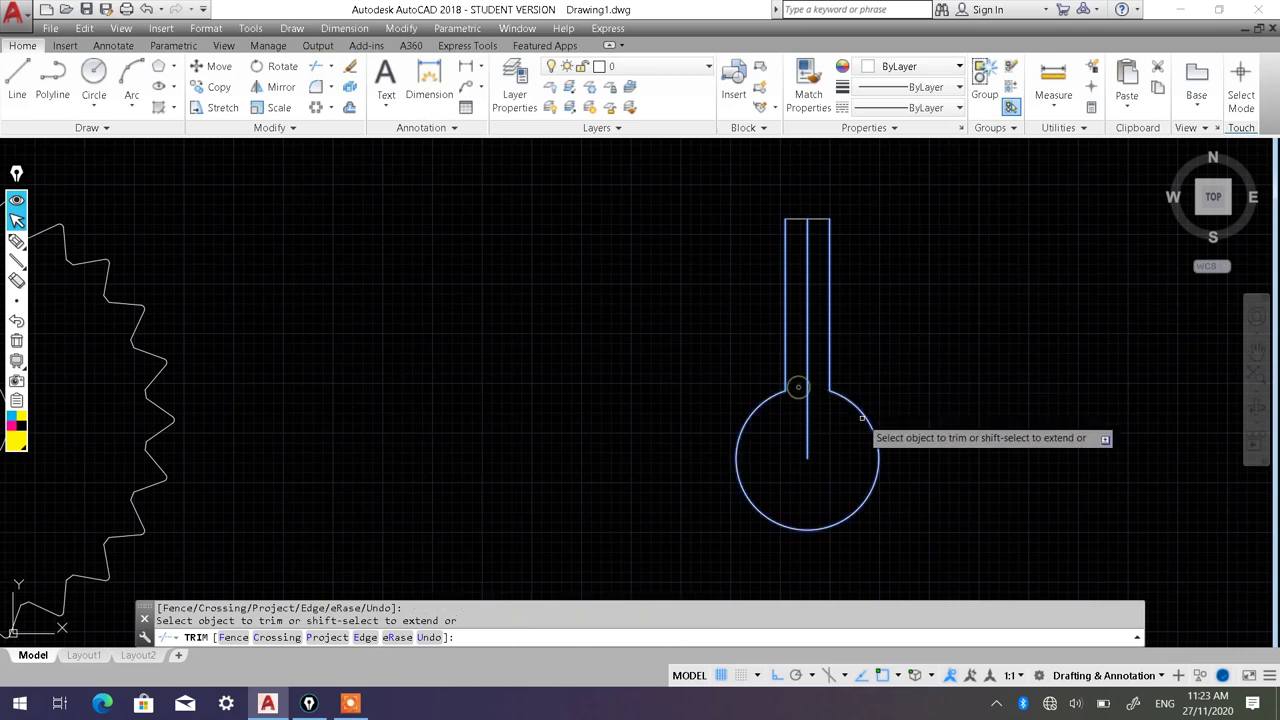
pyautogui.press('Escape')
# Step: Delete the leftover centre line of the stem
pyautogui.click(835, 443)
pyautogui.click(793, 437)
pyautogui.press('Delete')
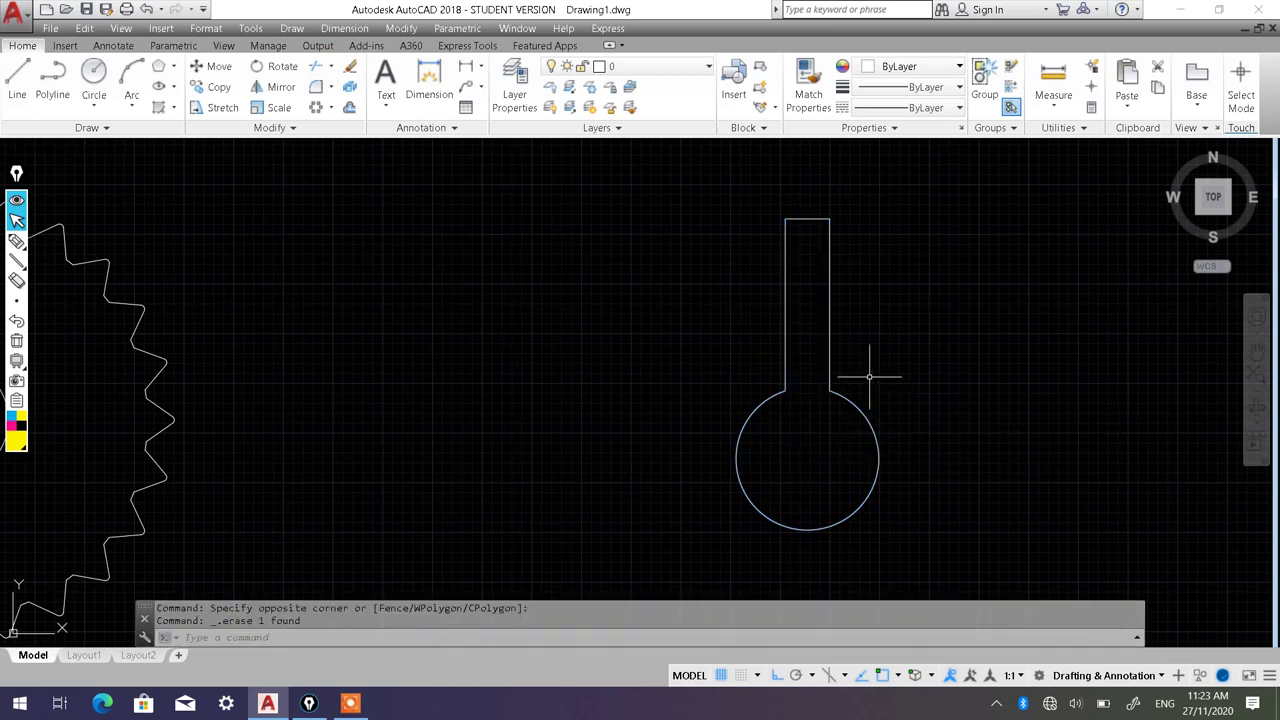
# Step: Polar-array the stem around the circle's centre with 8 items instead of the default 10
pyautogui.click(330, 110)
pyautogui.click(295, 200)
pyautogui.click(924, 325)
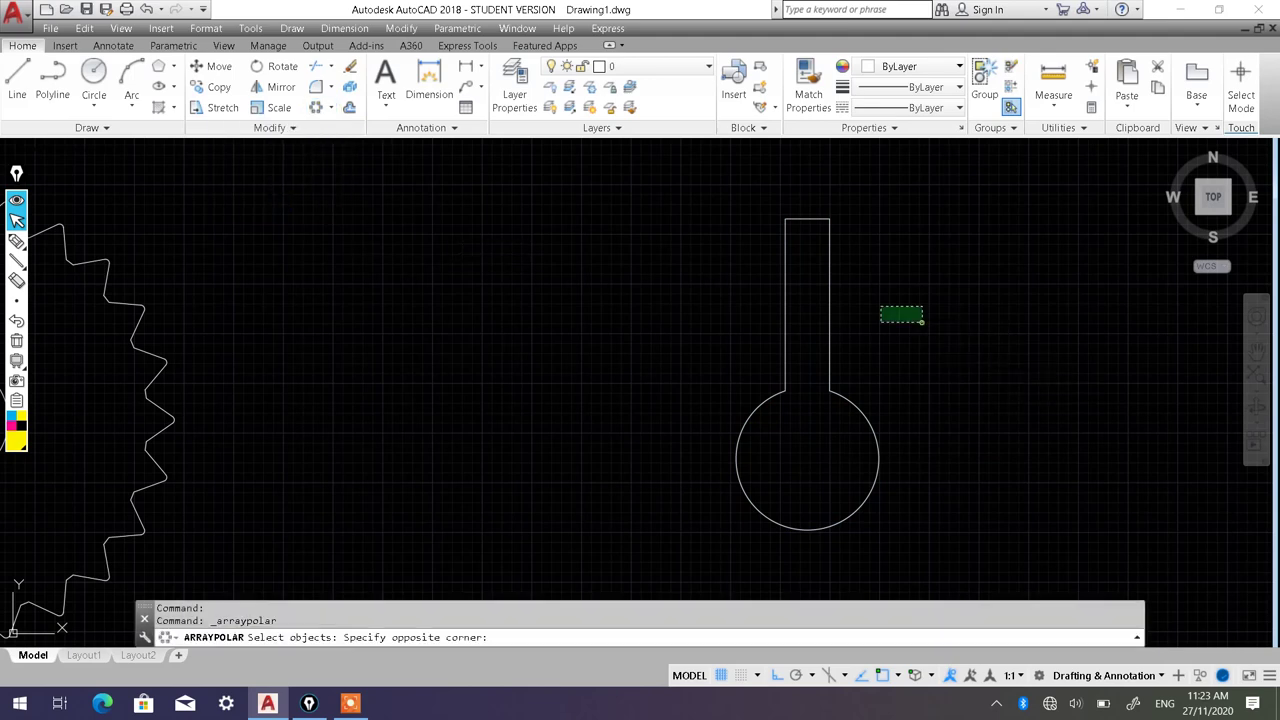
pyautogui.click(748, 195)
pyautogui.press('Return')
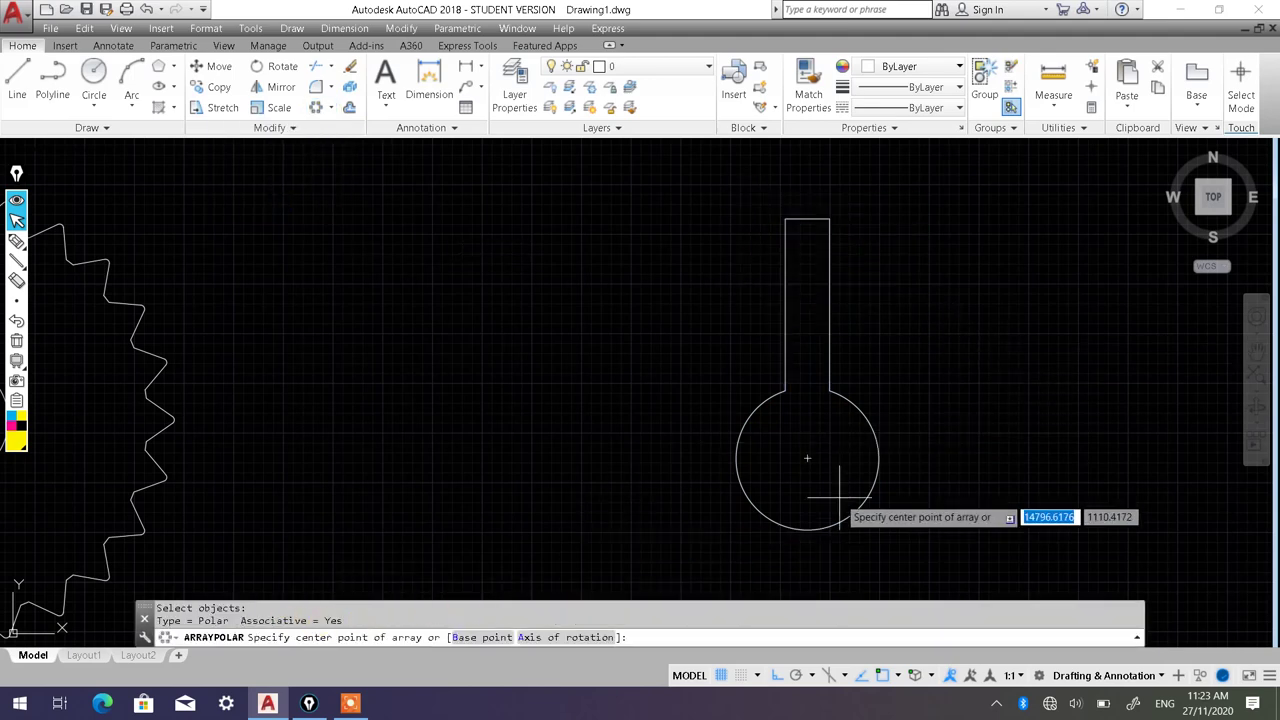
pyautogui.click(807, 458)
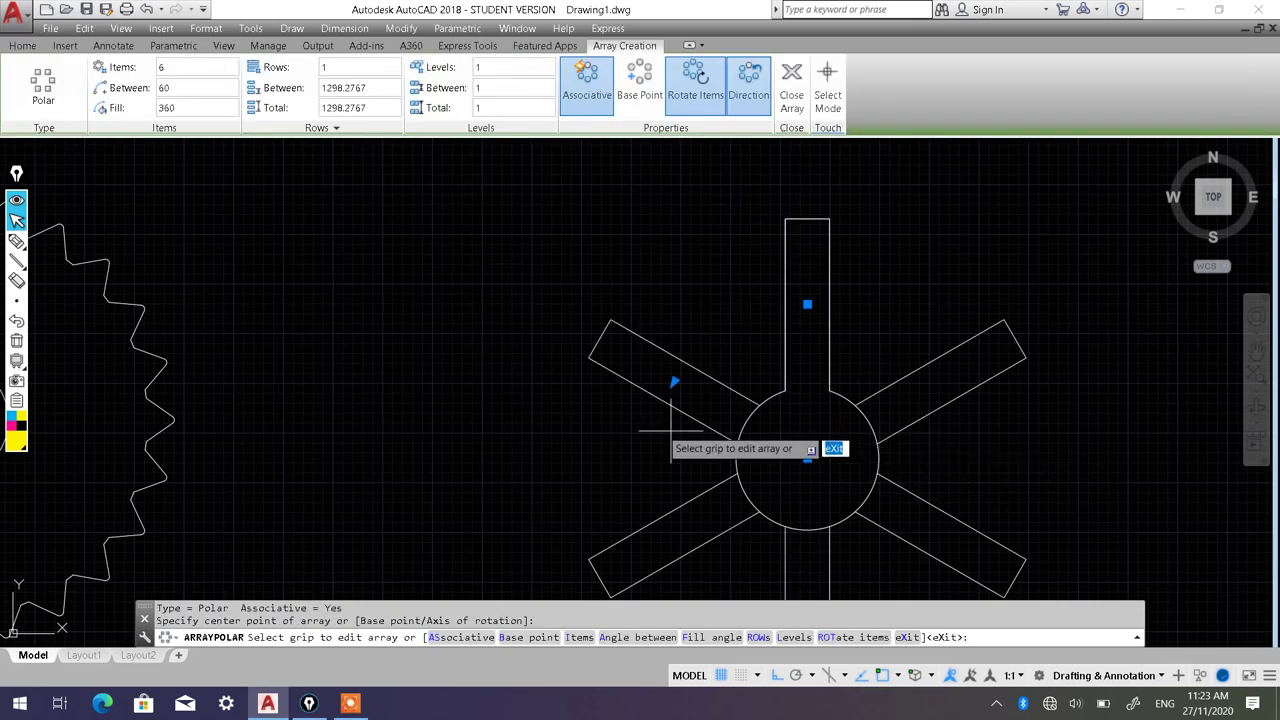
pyautogui.moveTo(672, 432); pyautogui.dragTo(580, 329, button='middle')
pyautogui.write('10')
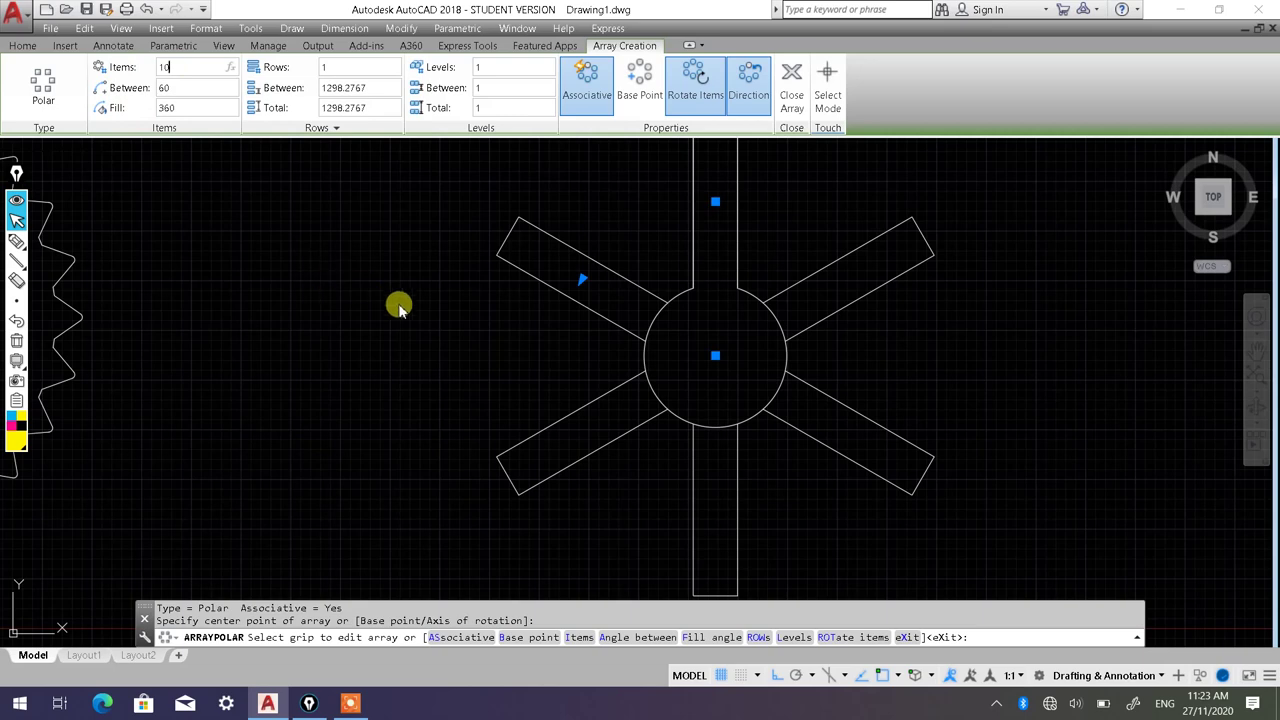
pyautogui.click(398, 308)
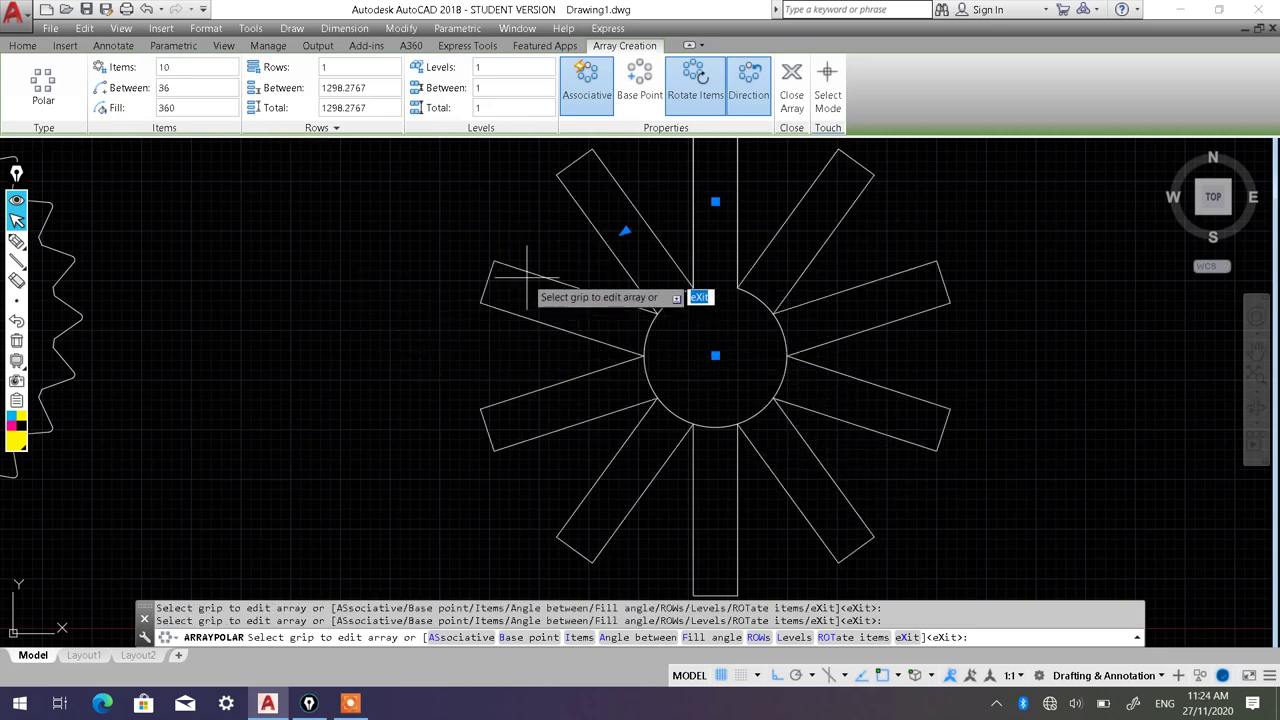
pyautogui.click(265, 232)
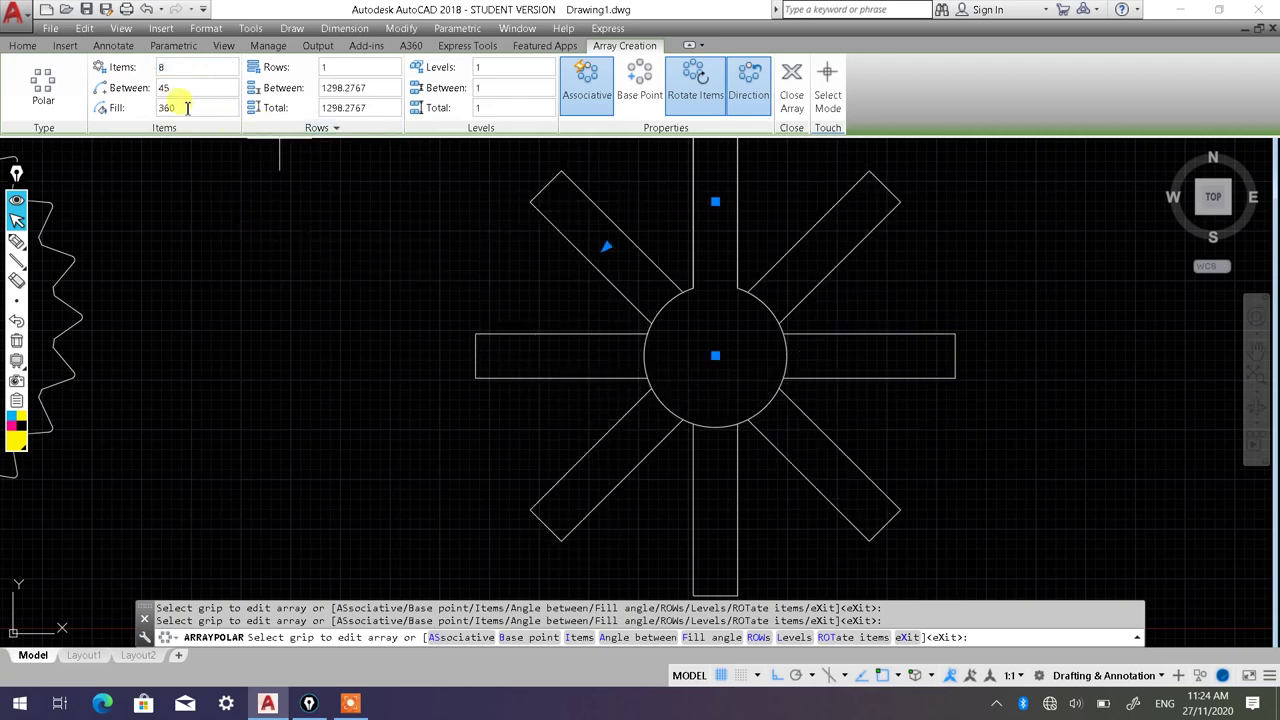
pyautogui.click(791, 95)
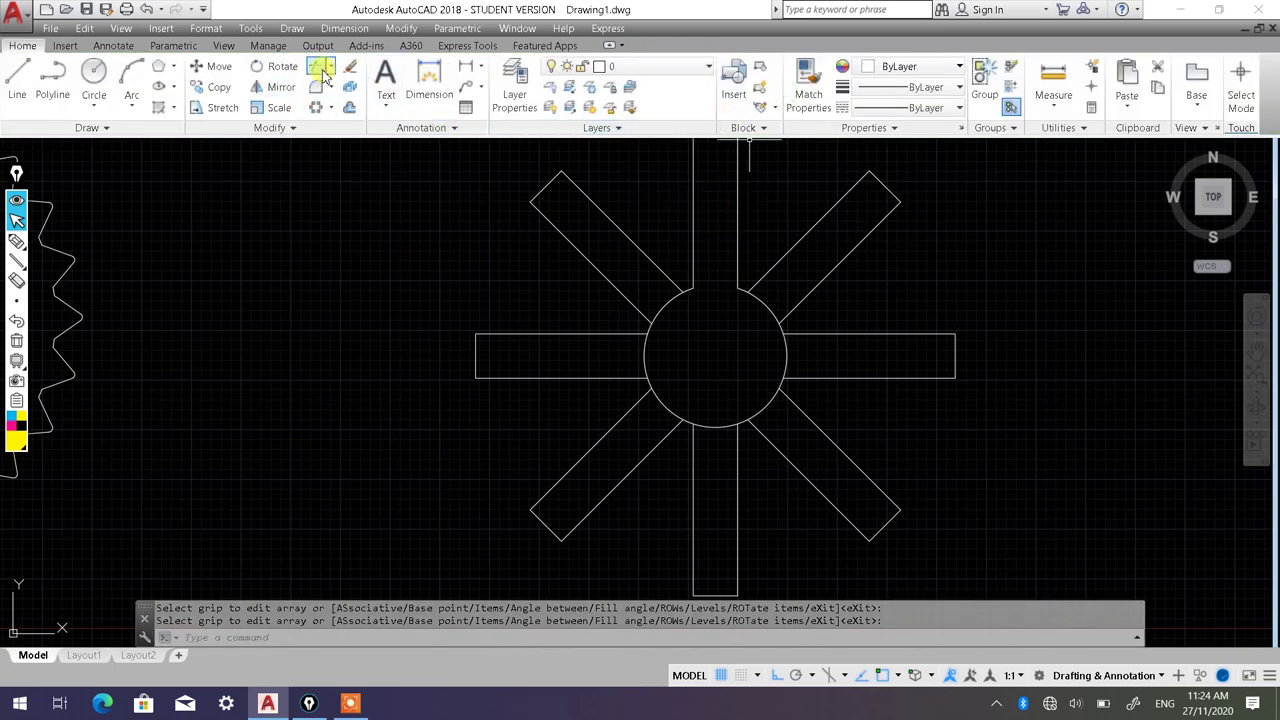
# Step: Trim away the circle arc inside each of the eight spokes, using the whole star as cutting edges
pyautogui.click(320, 70)
pyautogui.click(1025, 487)
pyautogui.click(553, 216)
pyautogui.press('Return')
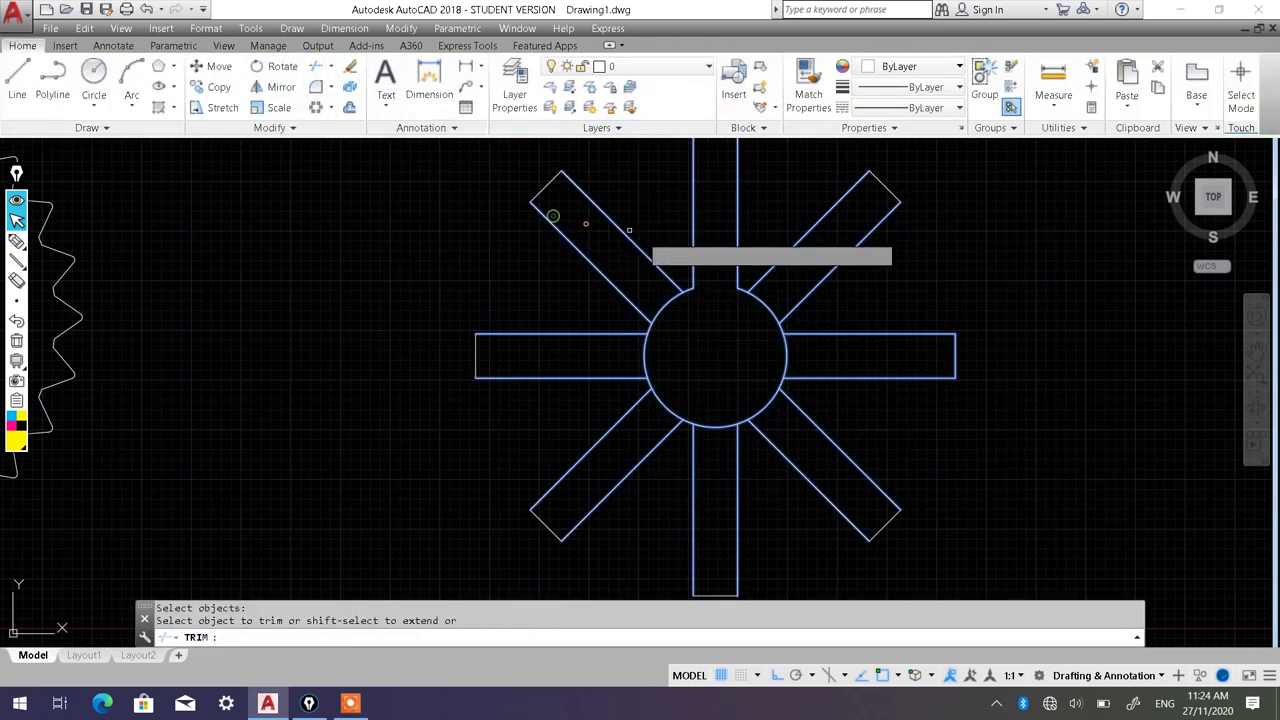
pyautogui.click(712, 288)
pyautogui.click(664, 304)
pyautogui.click(644, 356)
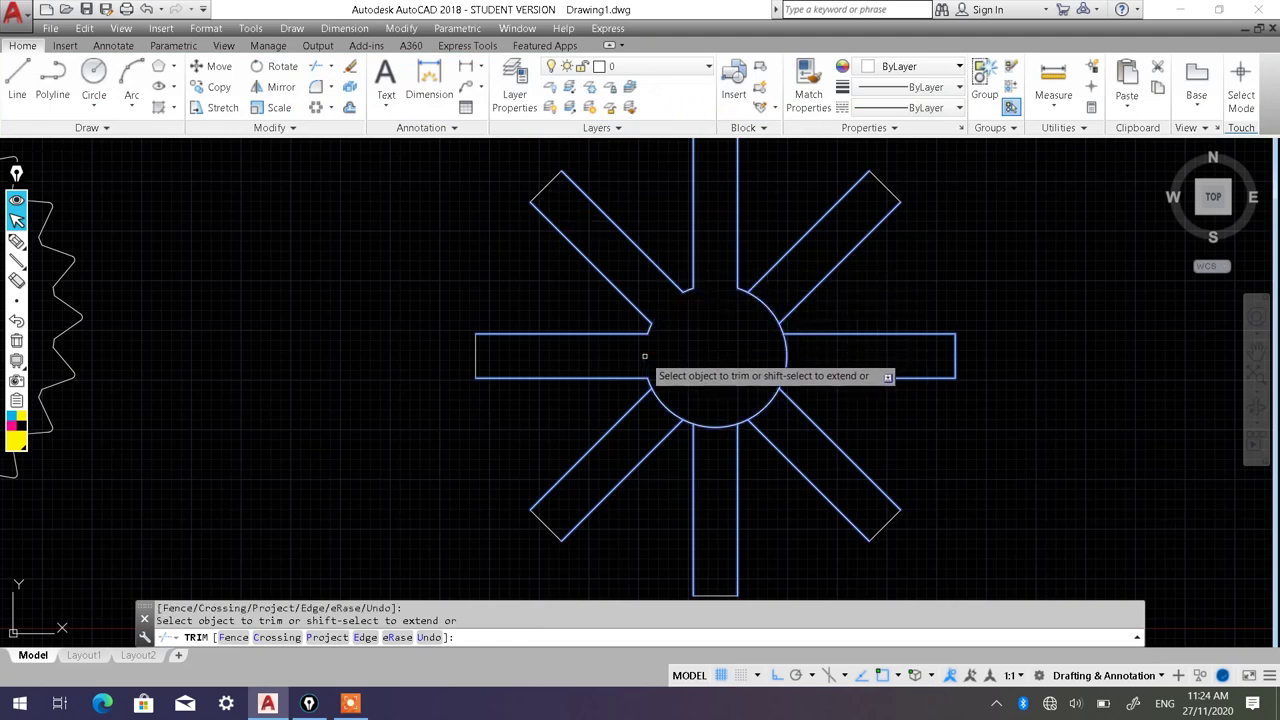
pyautogui.click(665, 403)
pyautogui.click(712, 426)
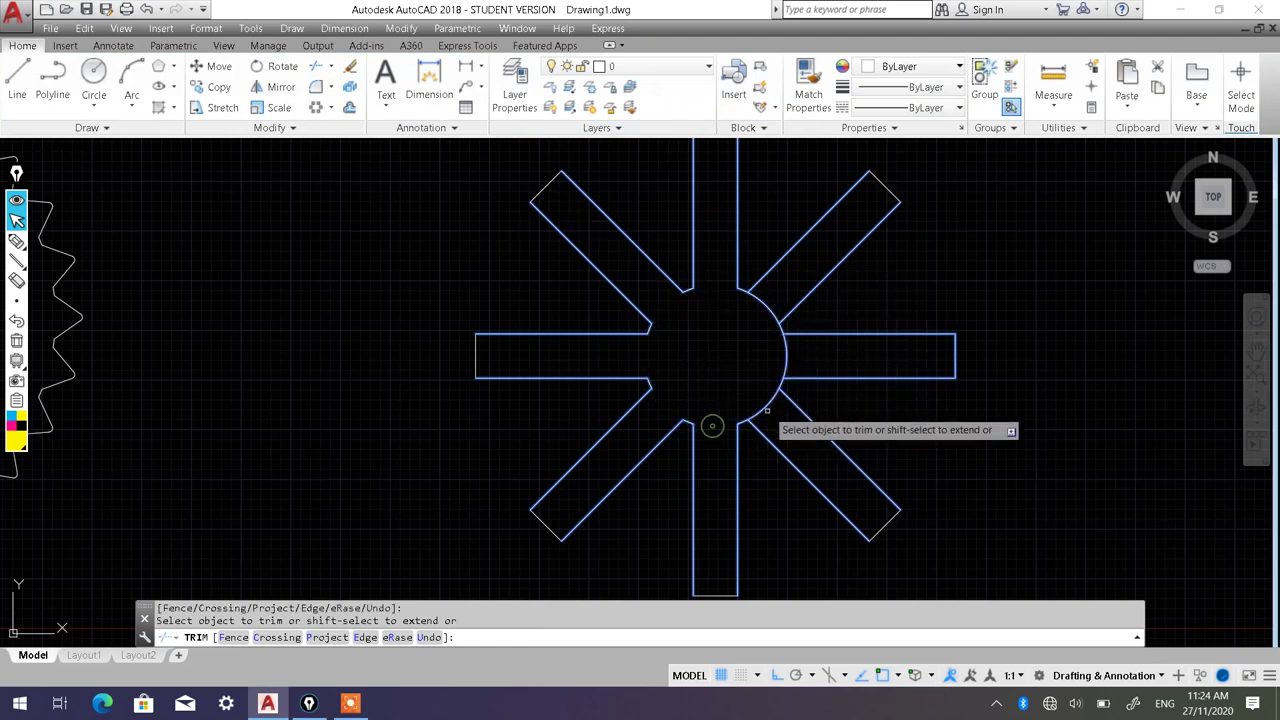
pyautogui.click(768, 408)
pyautogui.click(786, 360)
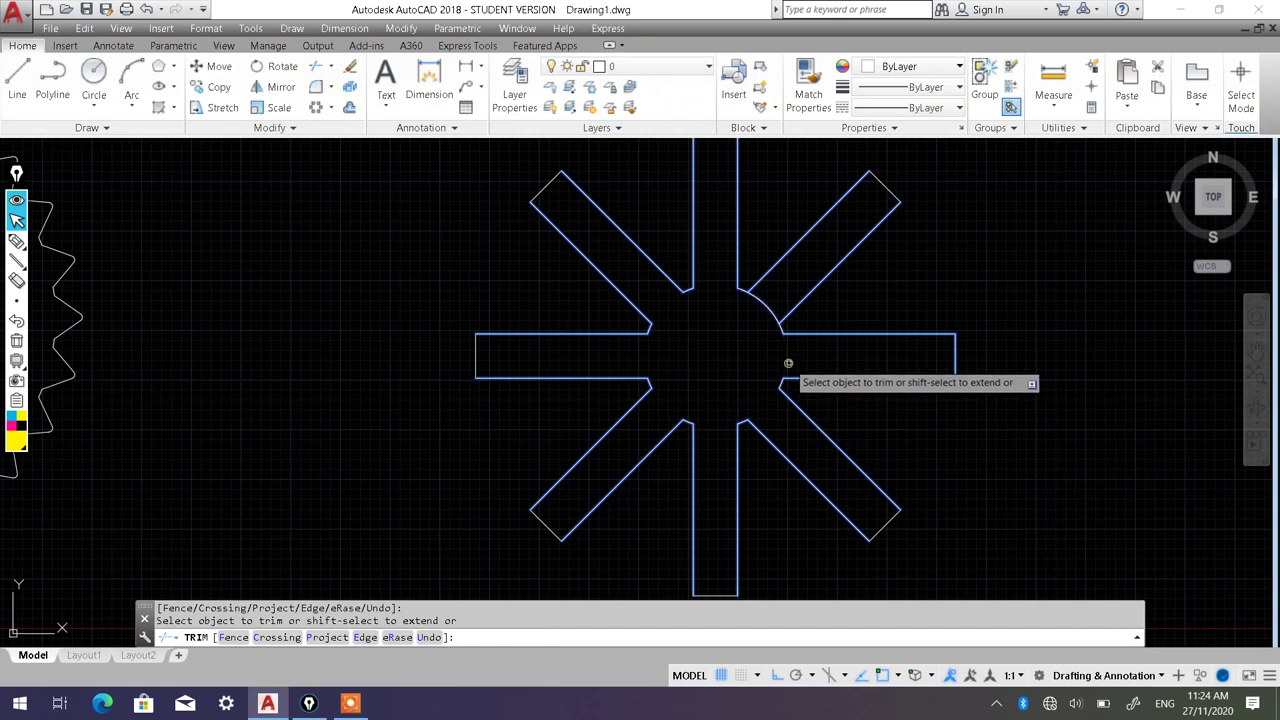
pyautogui.click(771, 303)
pyautogui.rightClick(760, 298)
pyautogui.click(814, 334)
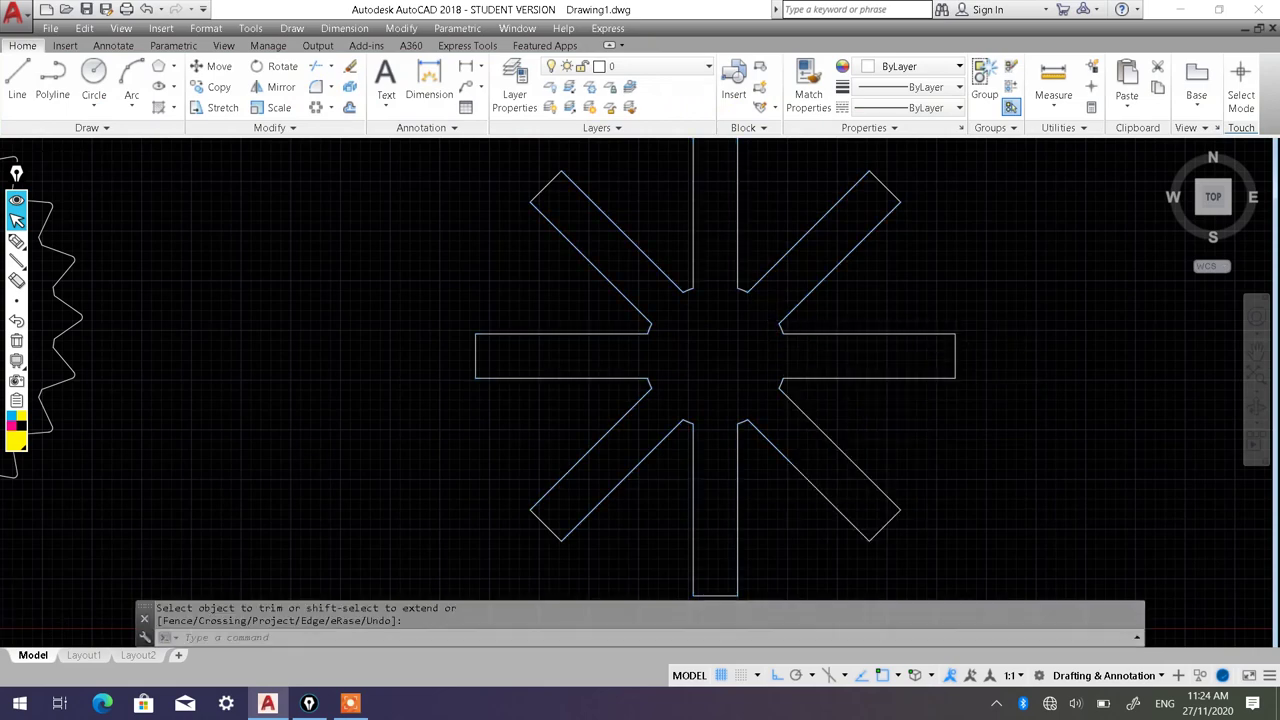
# Step: Pan and zoom to view the other shapes and place the star at the left of the view
pyautogui.scroll(-3, 1014, 349)
pyautogui.moveTo(1014, 349); pyautogui.dragTo(780, 354, button='middle')
pyautogui.scroll(-5, 576, 350)
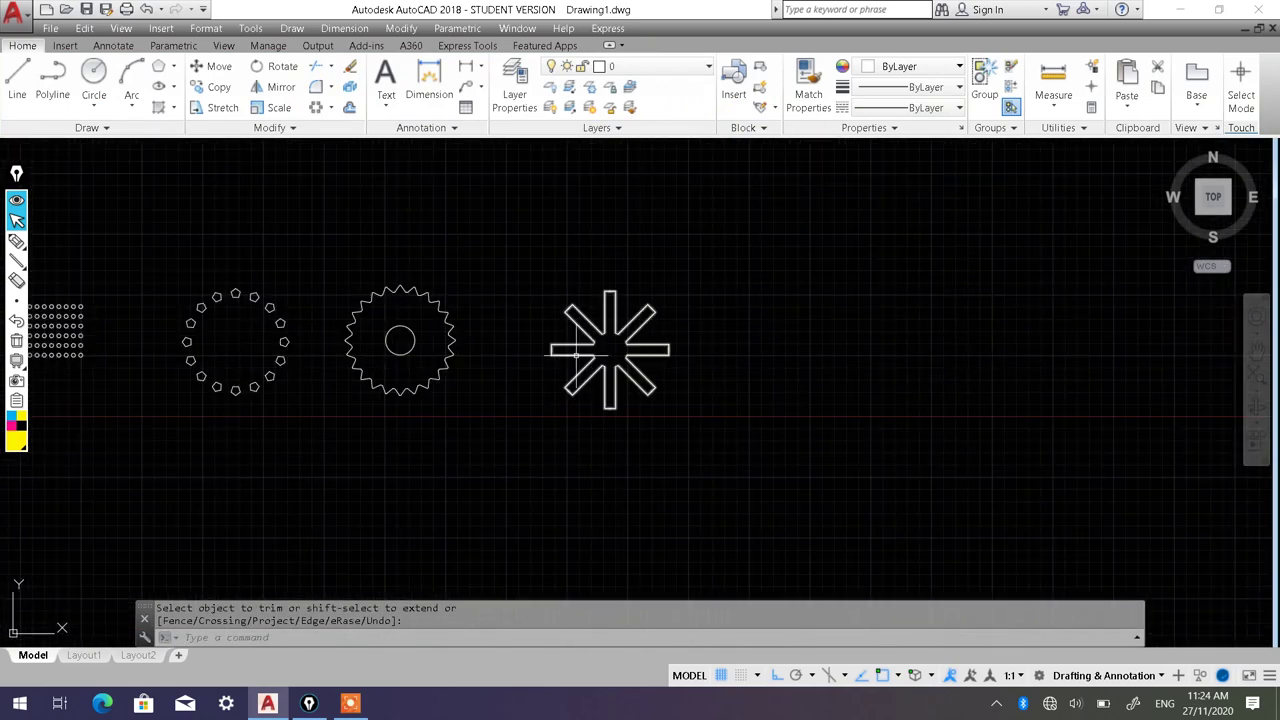
pyautogui.moveTo(576, 350); pyautogui.dragTo(742, 342, button='middle')
pyautogui.scroll(2, 742, 342)
pyautogui.scroll(1, 845, 329)
pyautogui.moveTo(845, 329); pyautogui.dragTo(455, 355, button='middle')
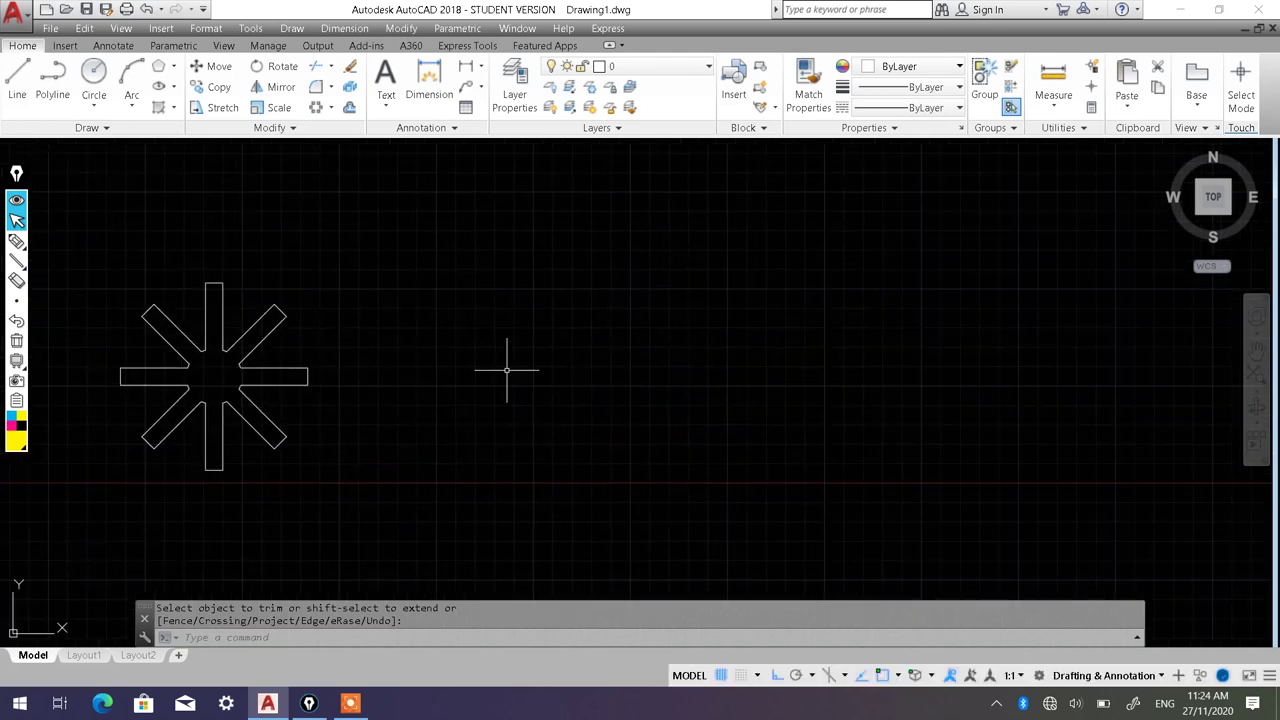
# Step: Draw a three-segment zigzag line right of the star with Ortho turned off
pyautogui.click(330, 108)
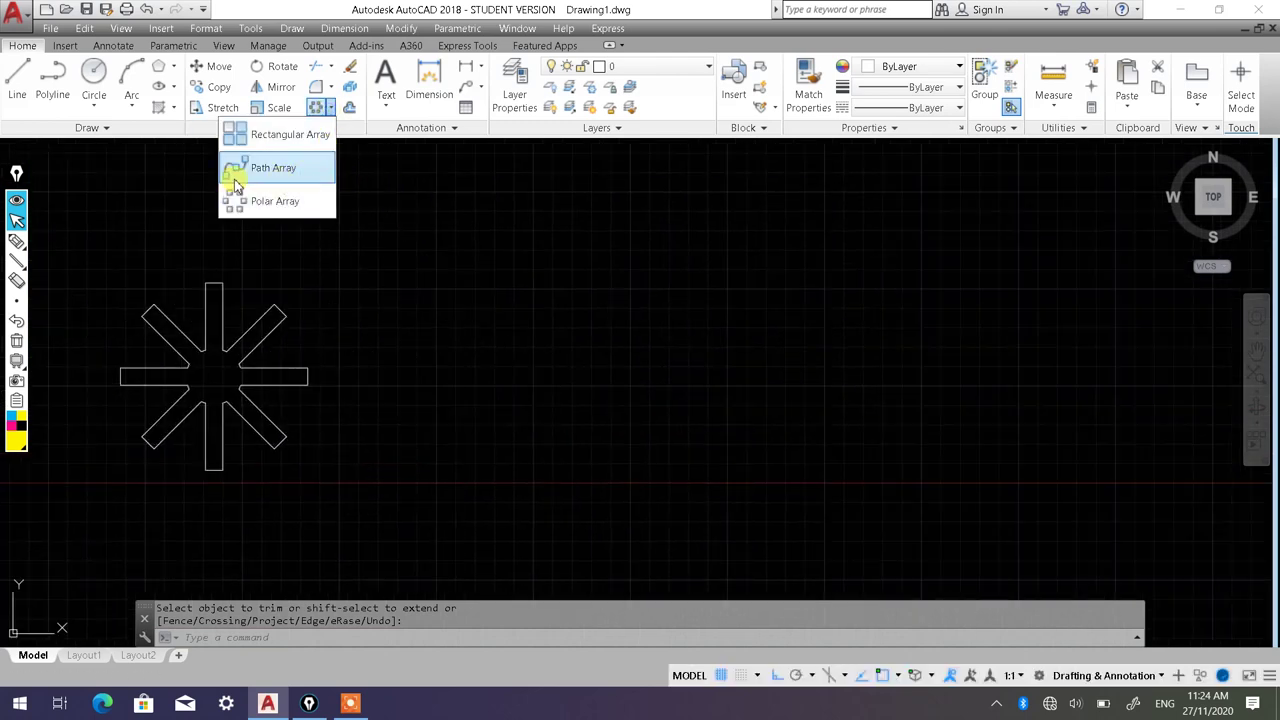
pyautogui.click(574, 214)
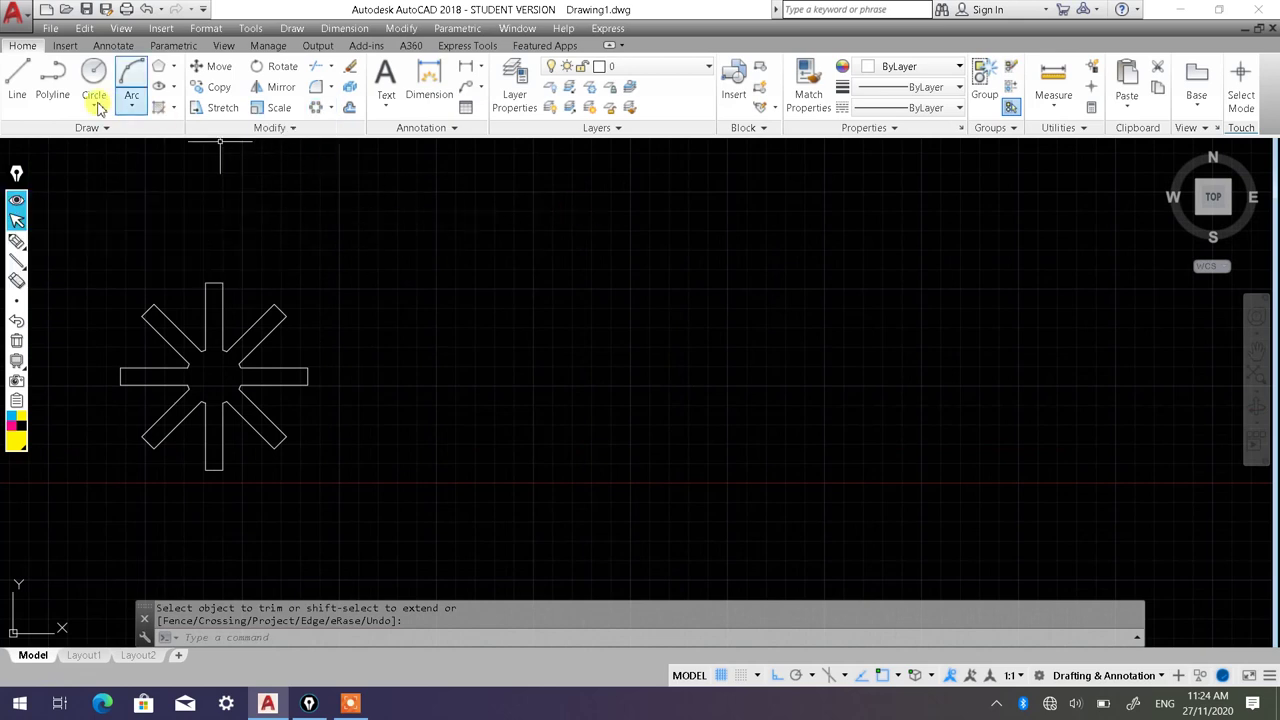
pyautogui.click(20, 88)
pyautogui.click(455, 277)
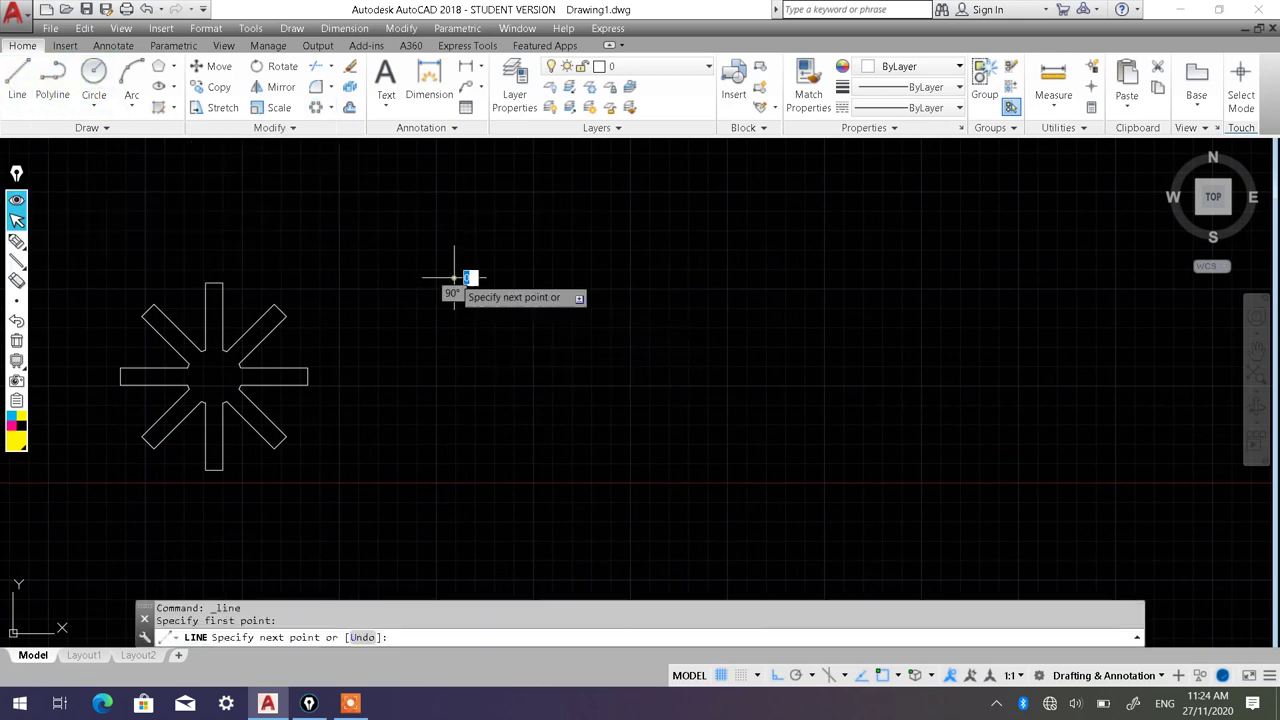
pyautogui.click(784, 676)
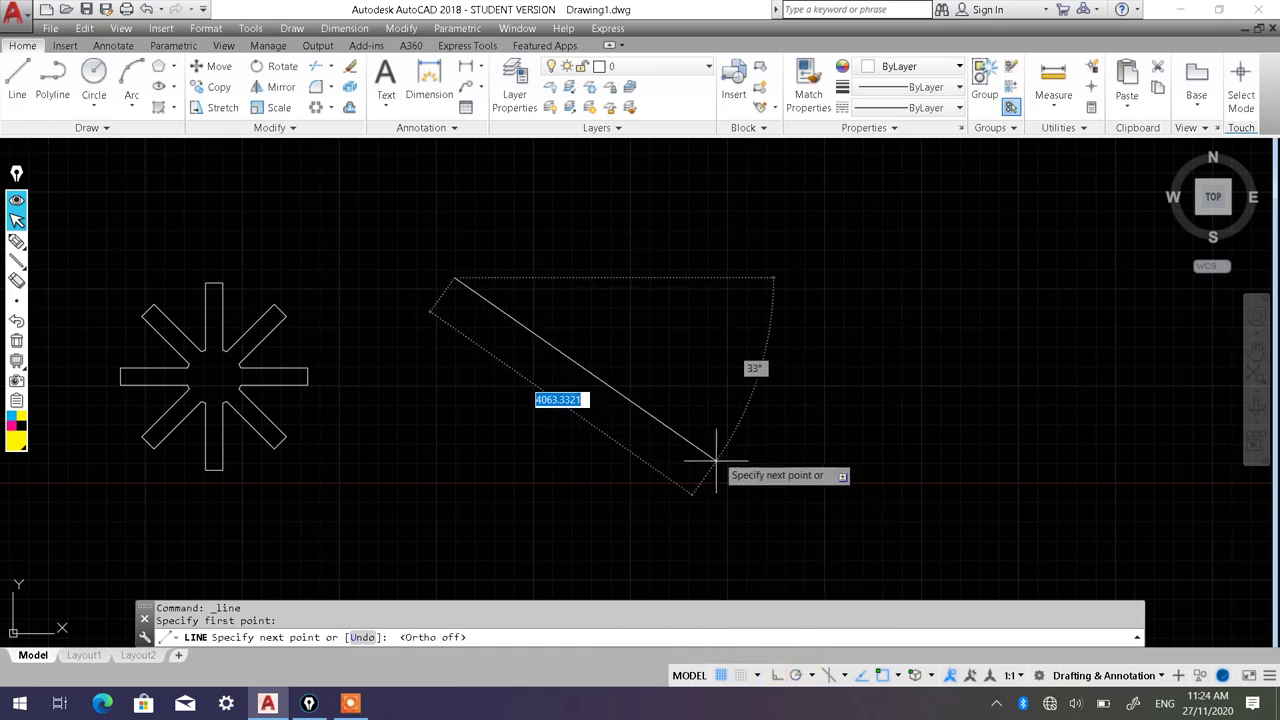
pyautogui.click(667, 424)
pyautogui.click(862, 317)
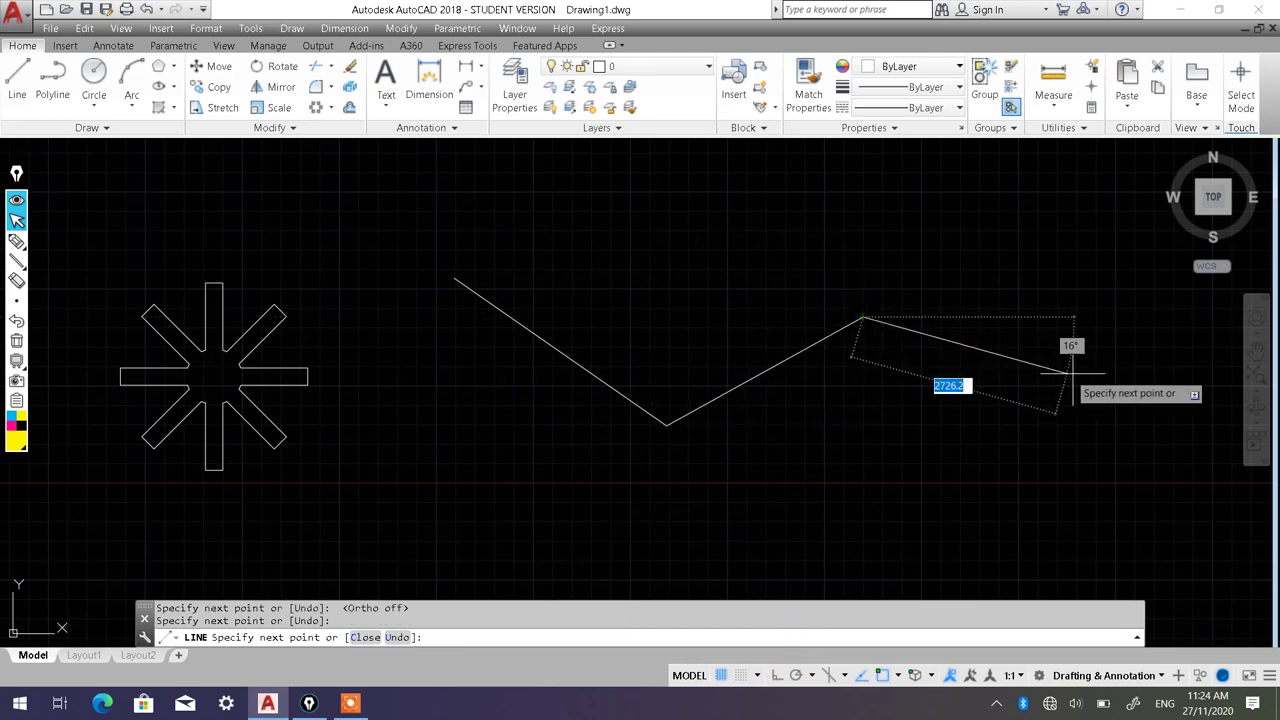
pyautogui.click(1096, 362)
pyautogui.rightClick(1110, 358)
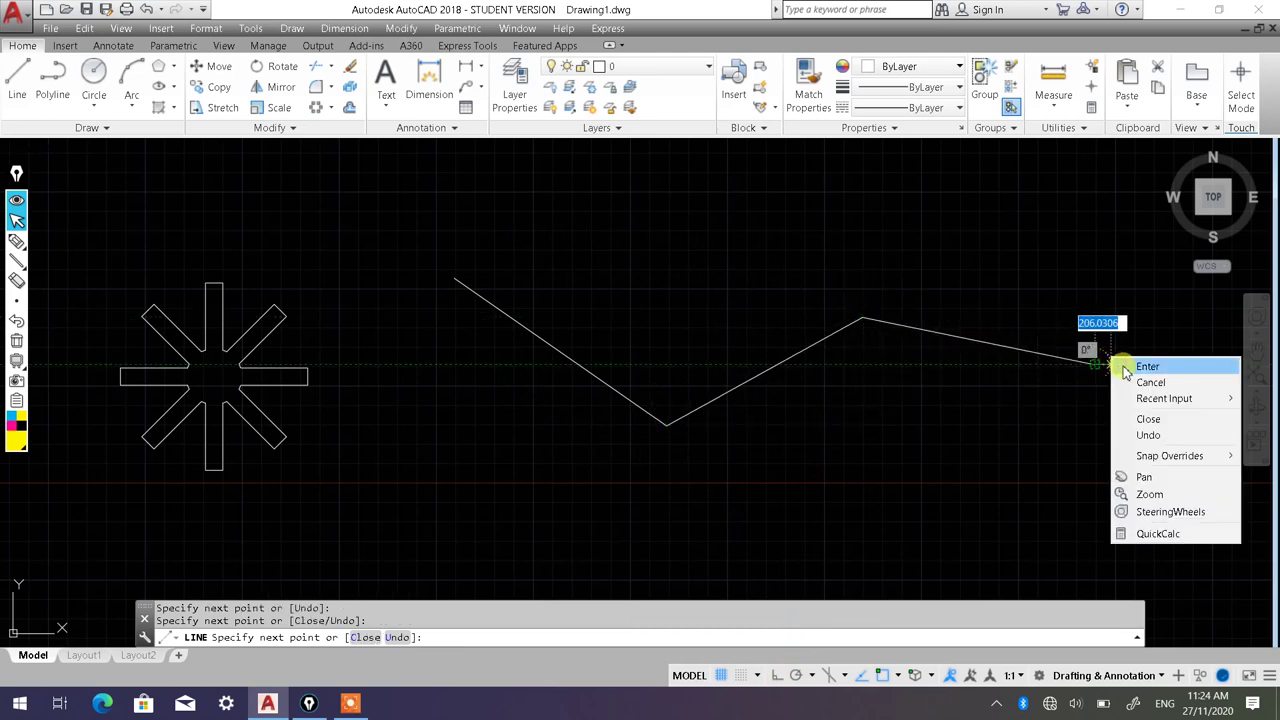
pyautogui.click(1122, 366)
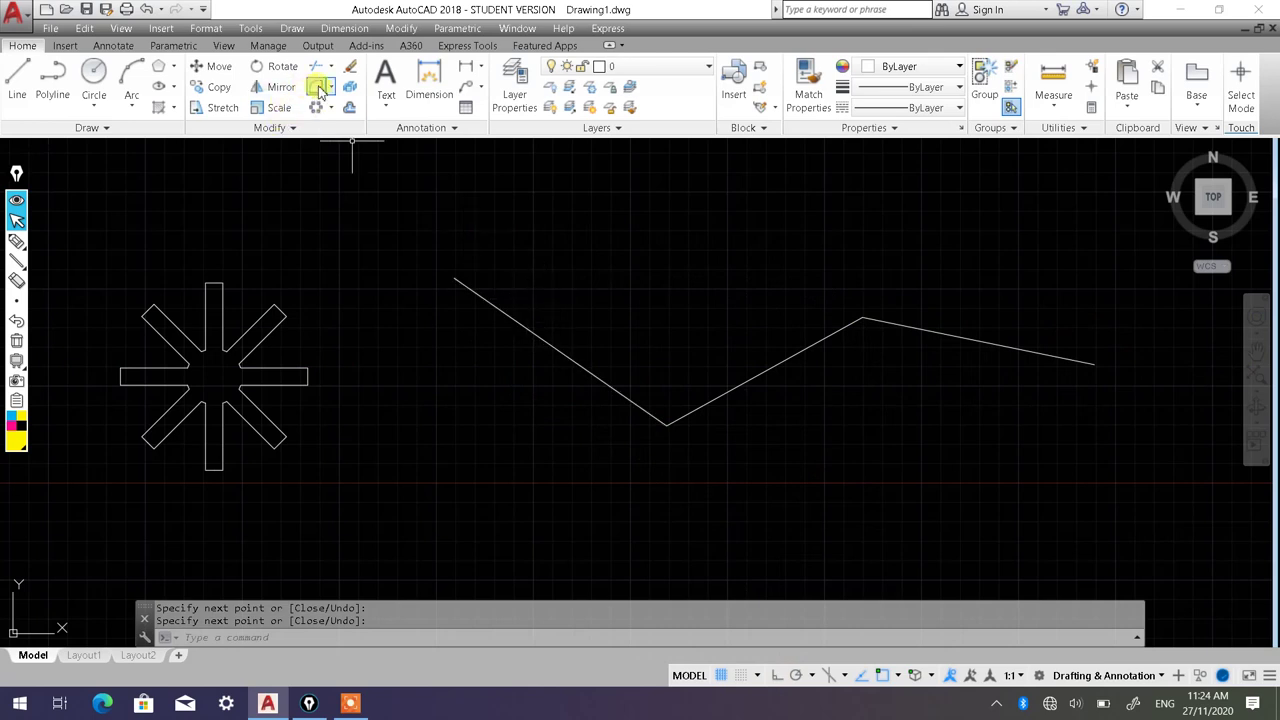
# Step: Select and deselect the zigzag line to inspect its segments
pyautogui.click(97, 78)
pyautogui.press('Escape')
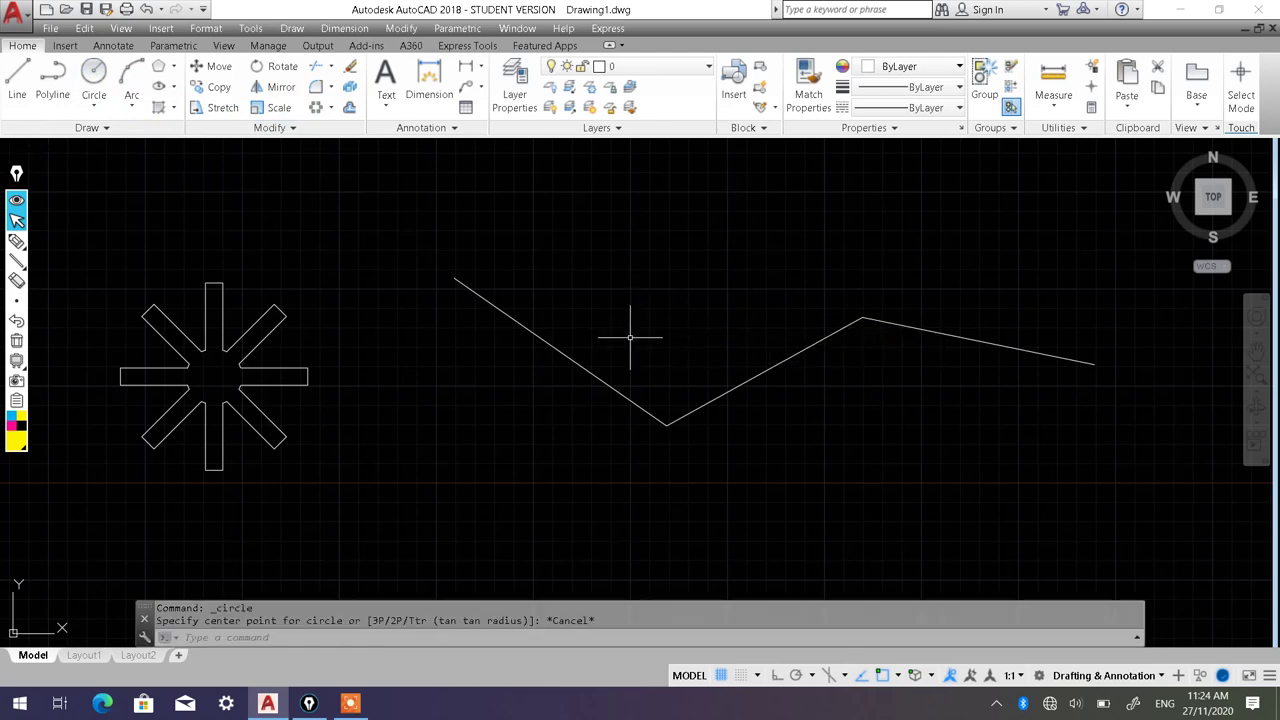
pyautogui.click(597, 380)
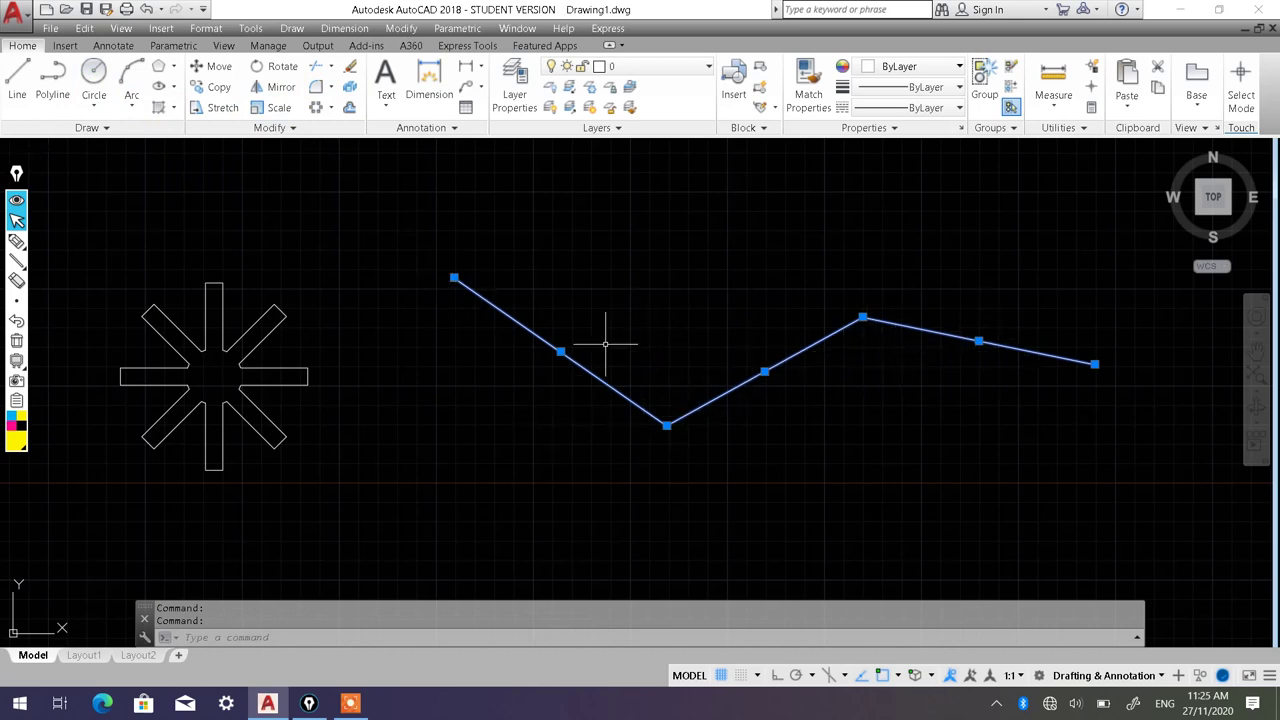
pyautogui.press('Escape')
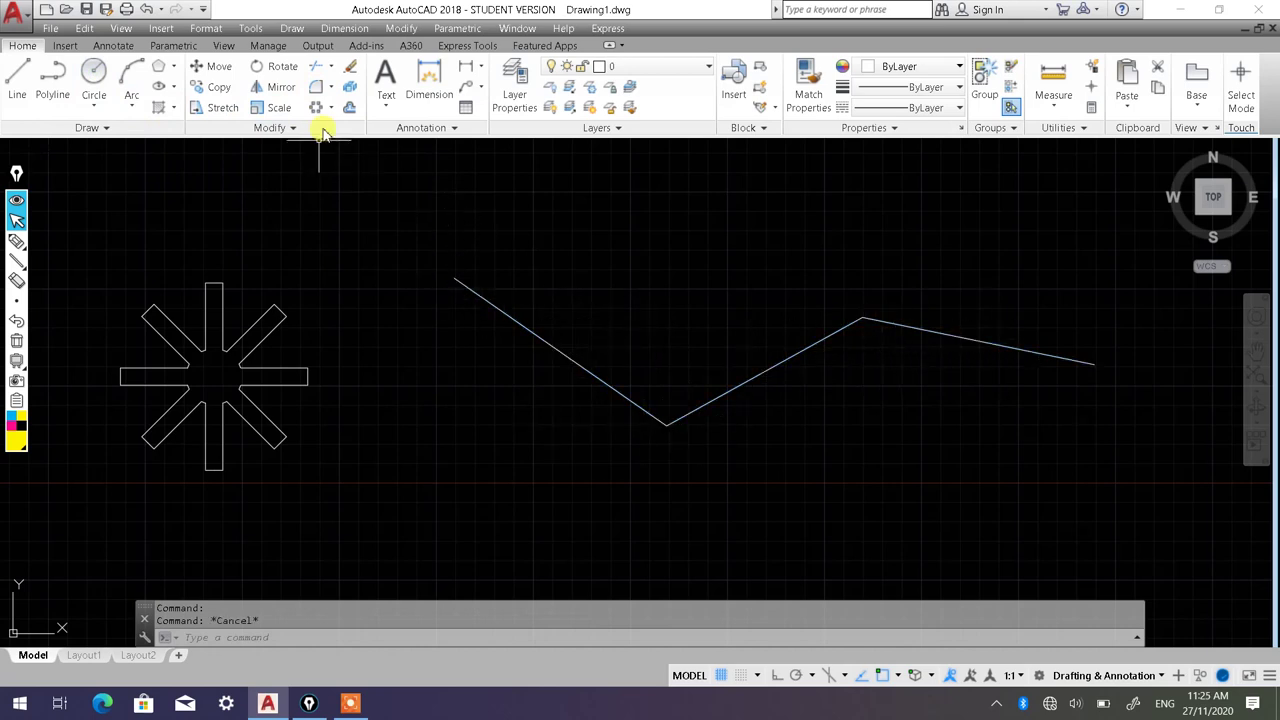
pyautogui.click(612, 386)
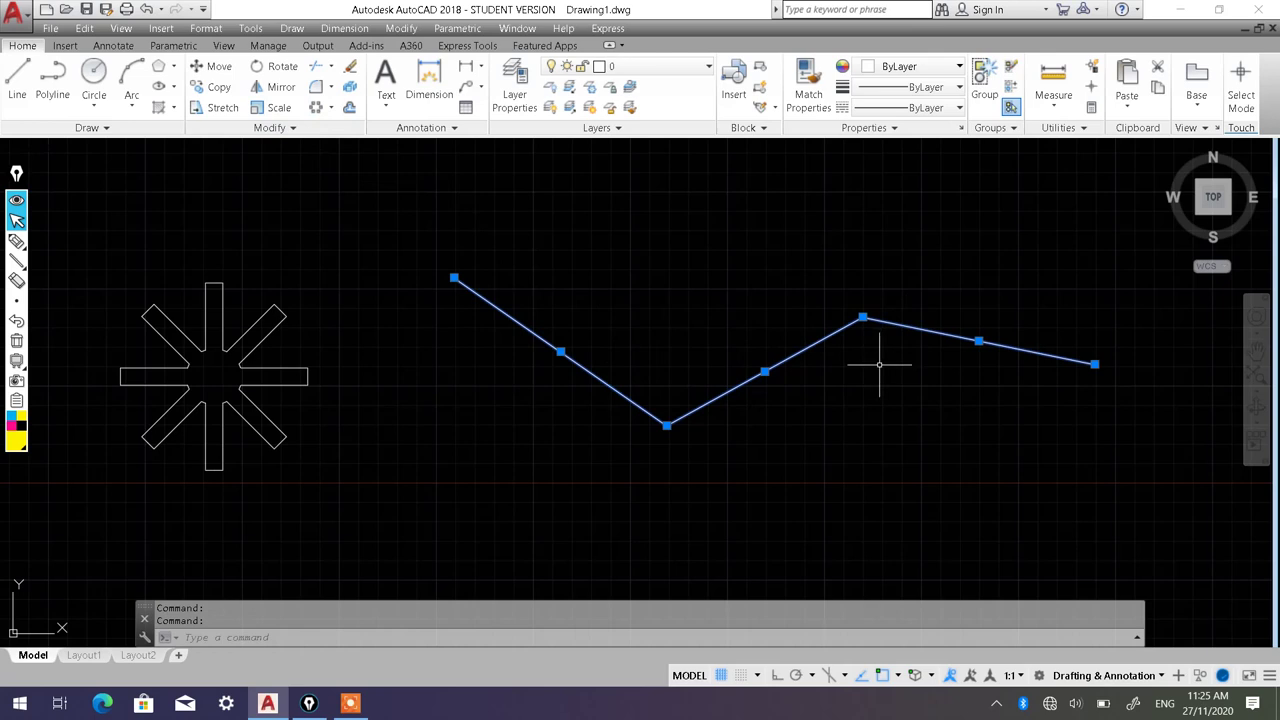
pyautogui.press('Escape')
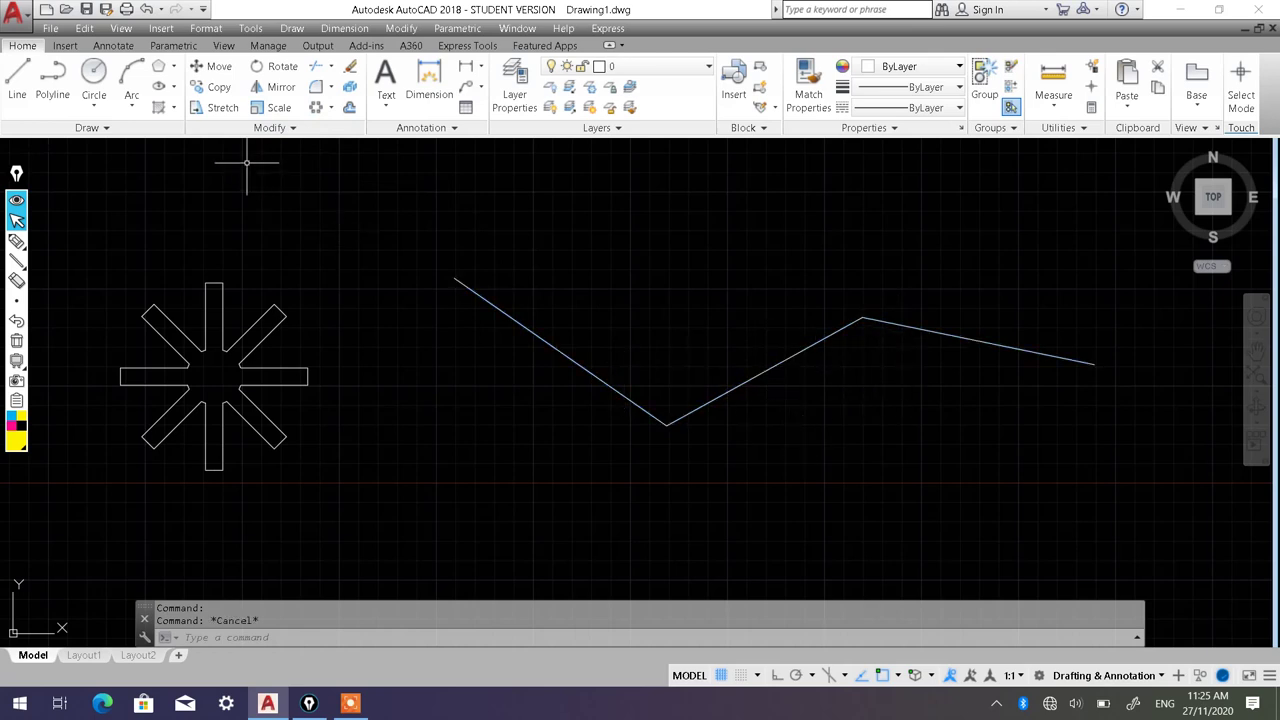
# Step: Join the three zigzag segments into a single polyline and verify it selects as one piece
pyautogui.click(286, 126)
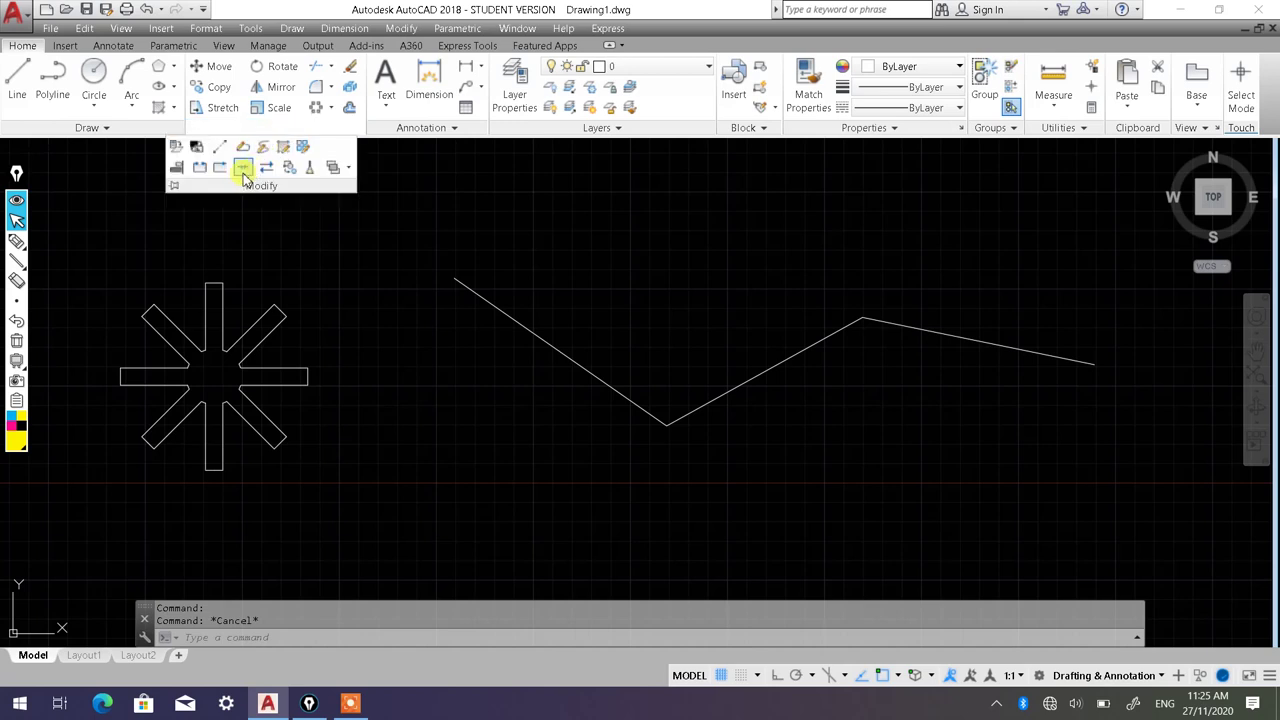
pyautogui.click(243, 170)
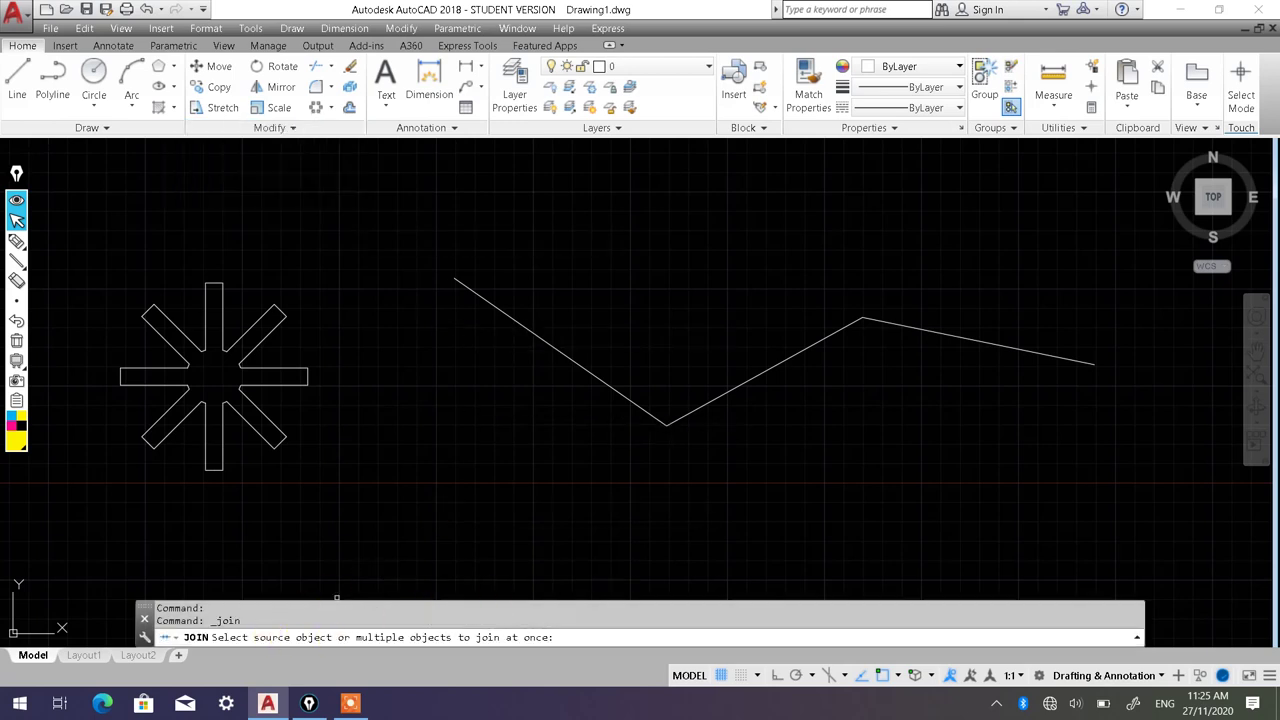
pyautogui.click(1052, 452)
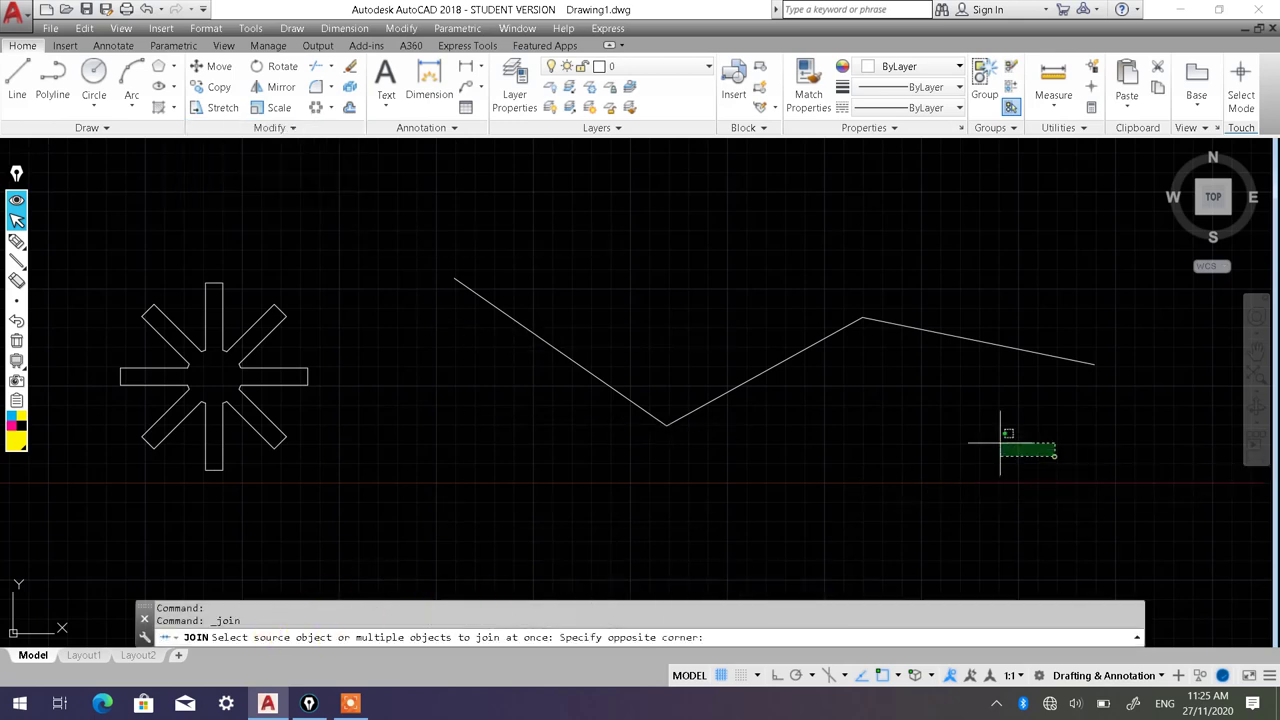
pyautogui.click(581, 286)
pyautogui.press('Return')
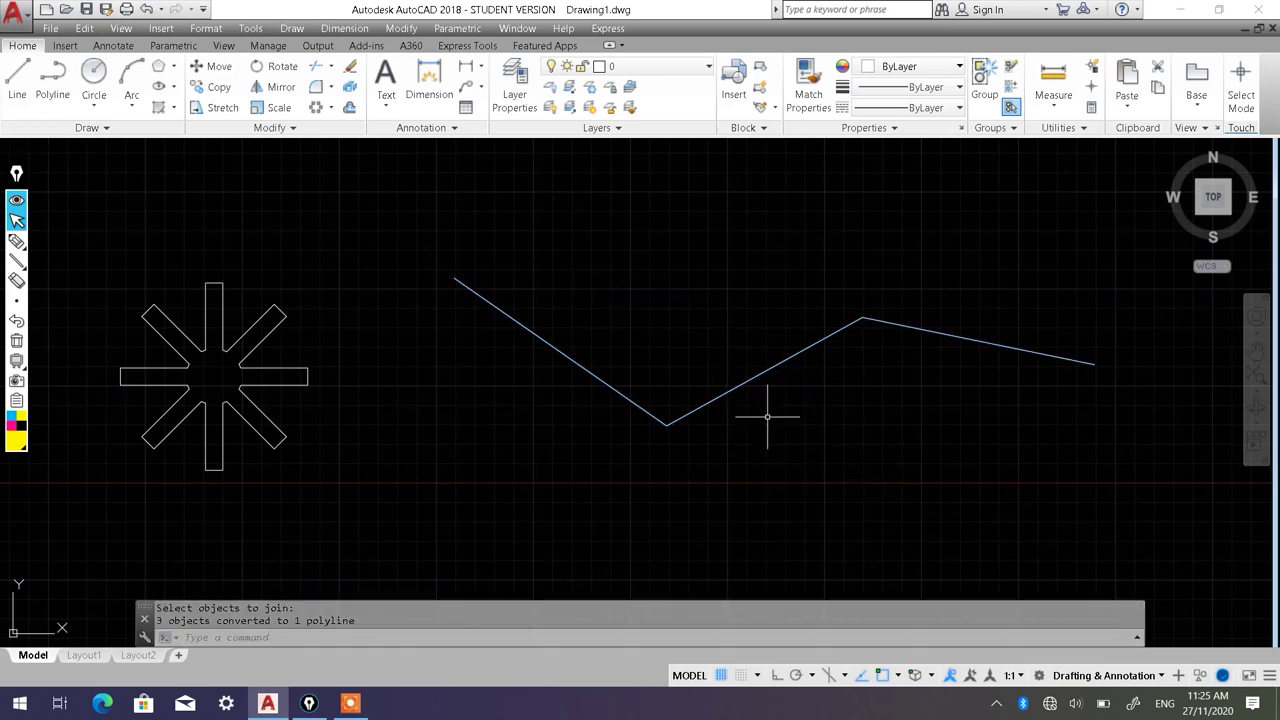
pyautogui.click(762, 376)
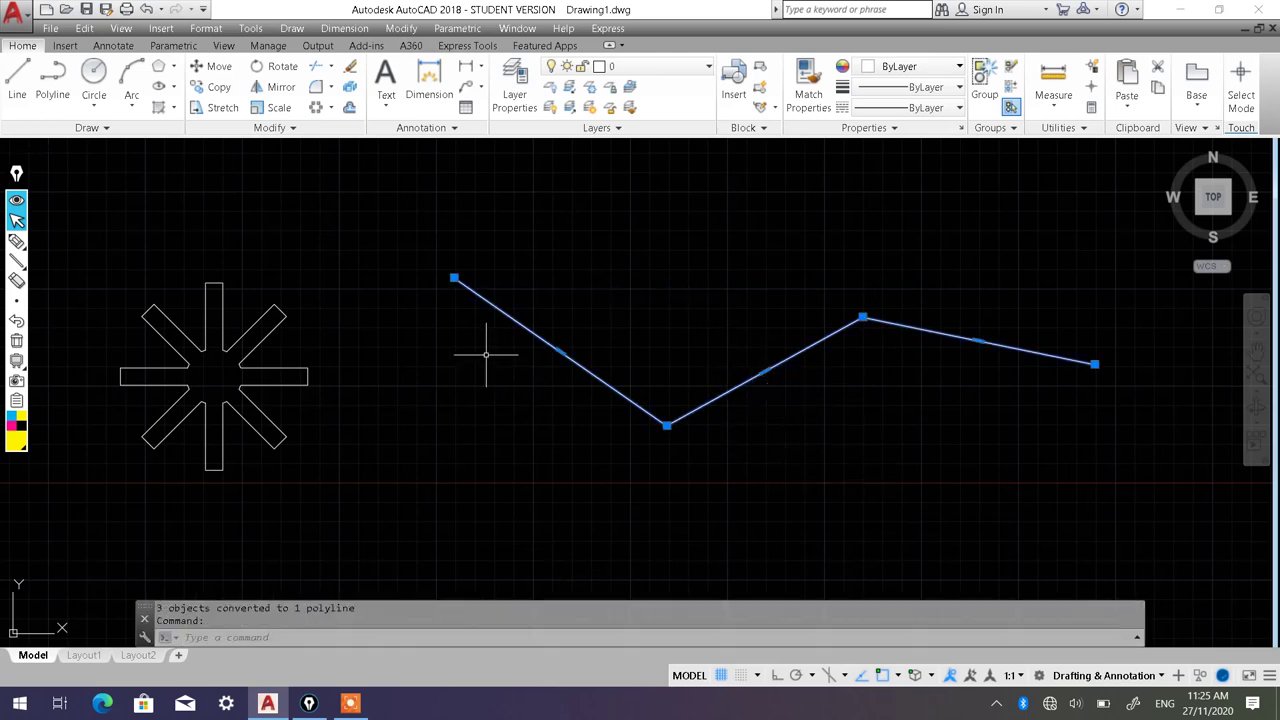
pyautogui.press('Escape')
pyautogui.press('Escape')
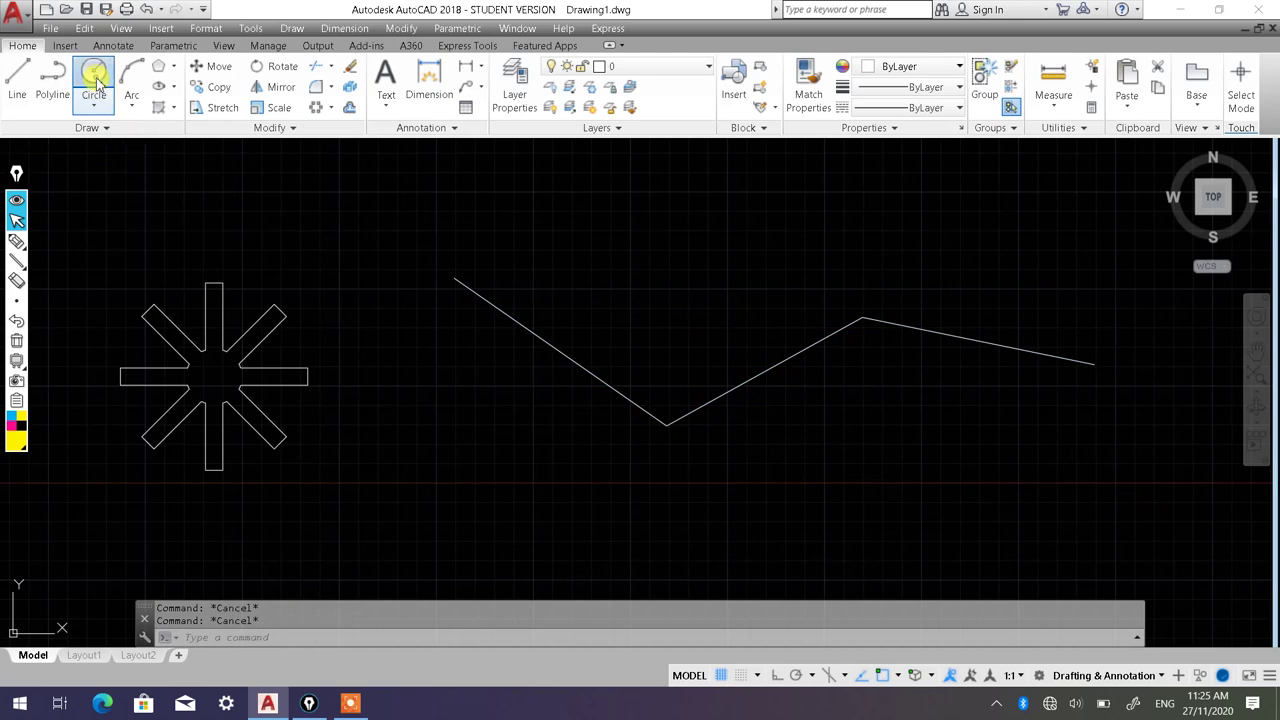
# Step: Draw a small circle centred on the zigzag's upper-left endpoint
pyautogui.click(94, 76)
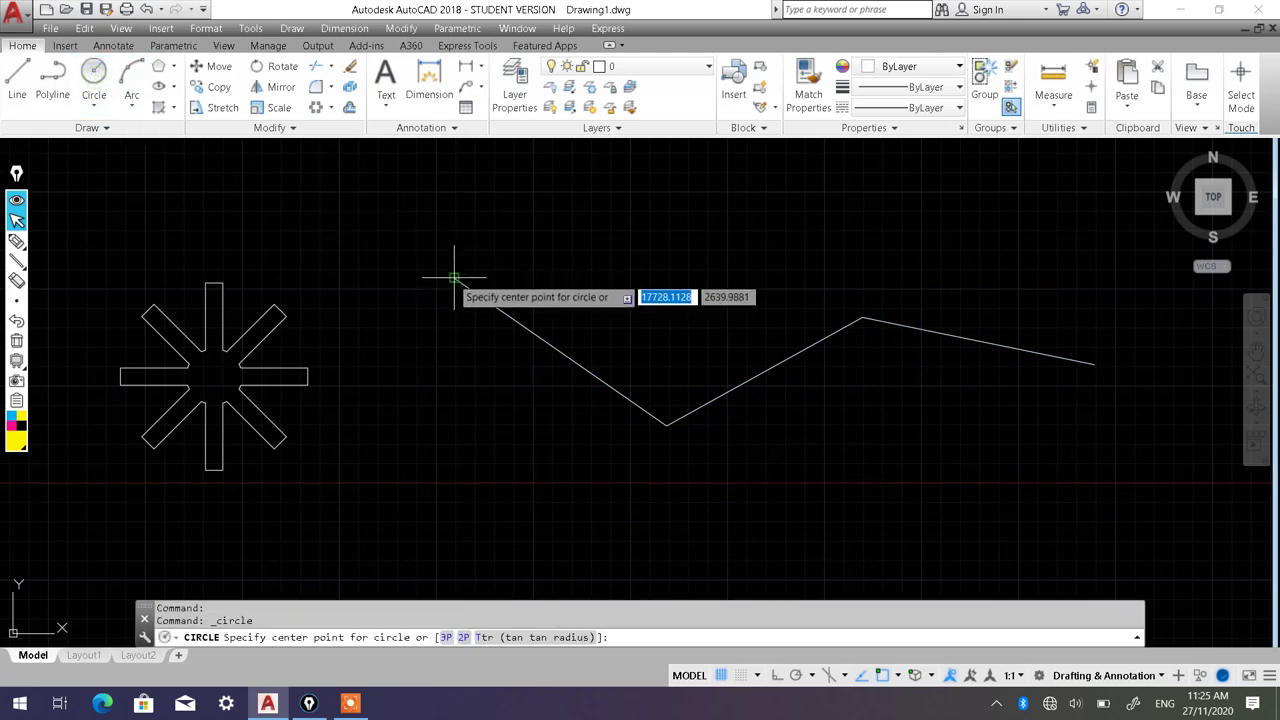
pyautogui.click(454, 278)
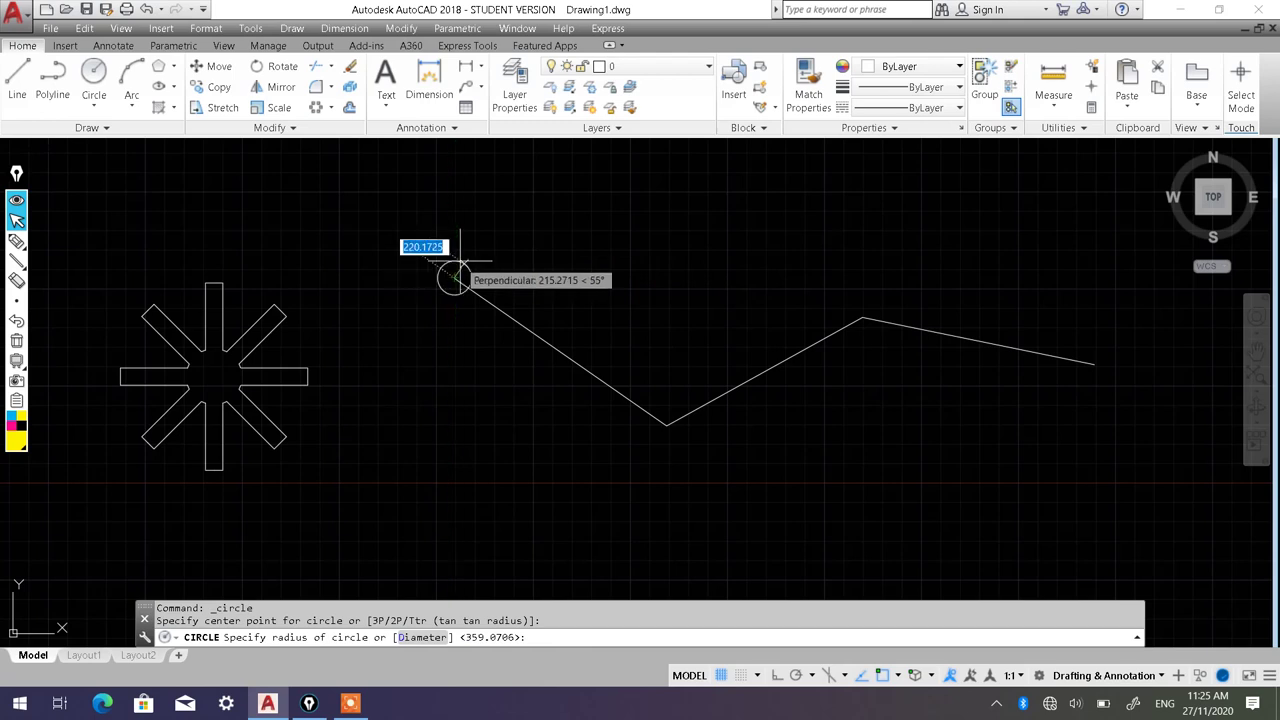
pyautogui.click(463, 263)
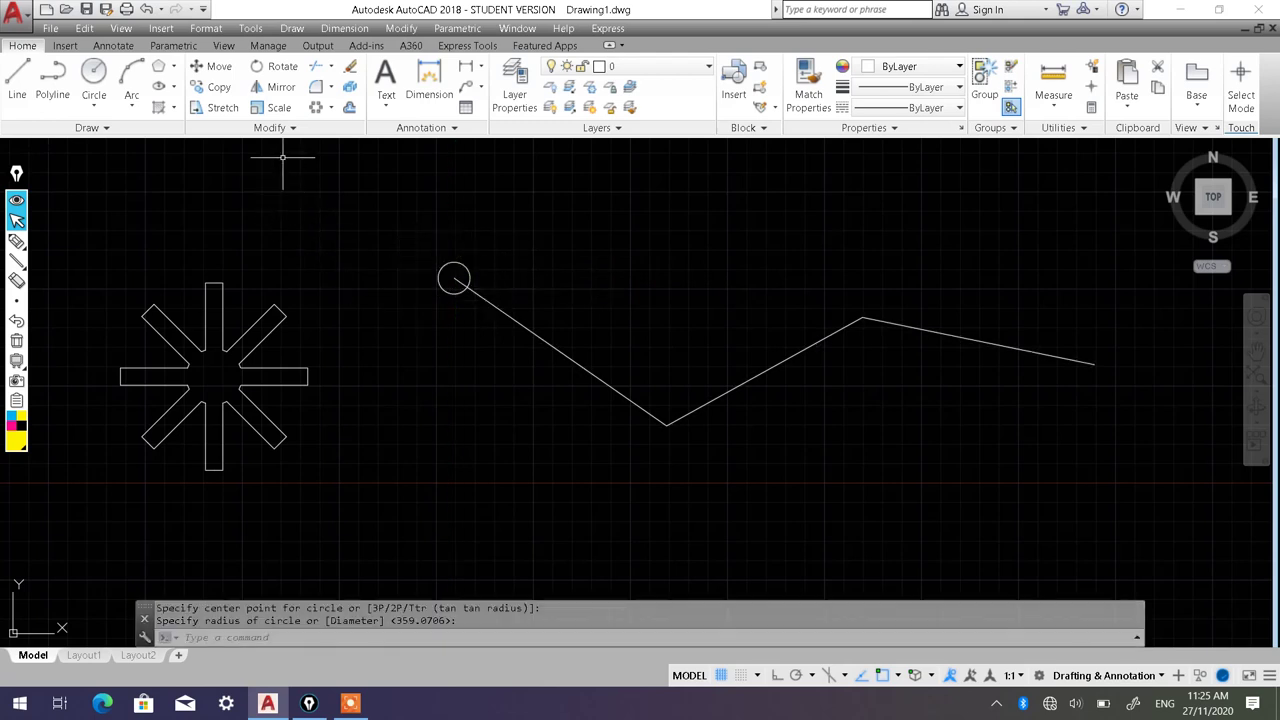
# Step: Path-array the small circle along the zigzag polyline
pyautogui.click(337, 112)
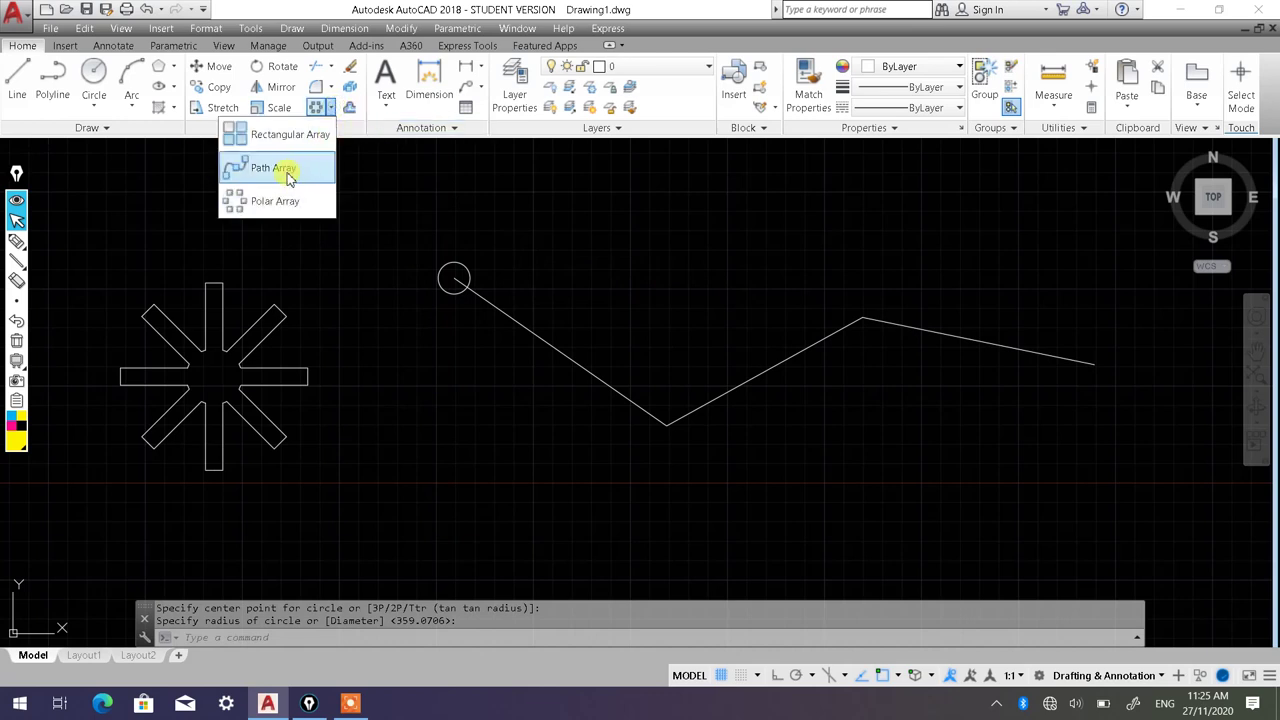
pyautogui.click(285, 171)
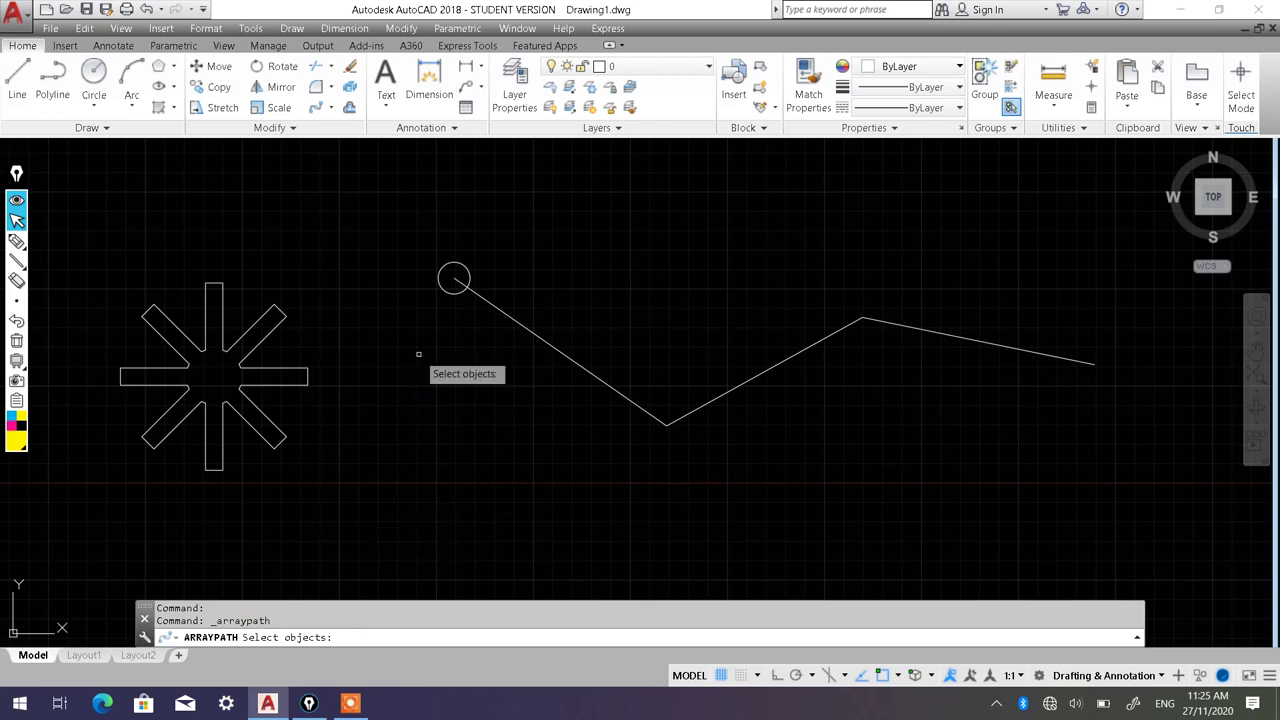
pyautogui.click(451, 294)
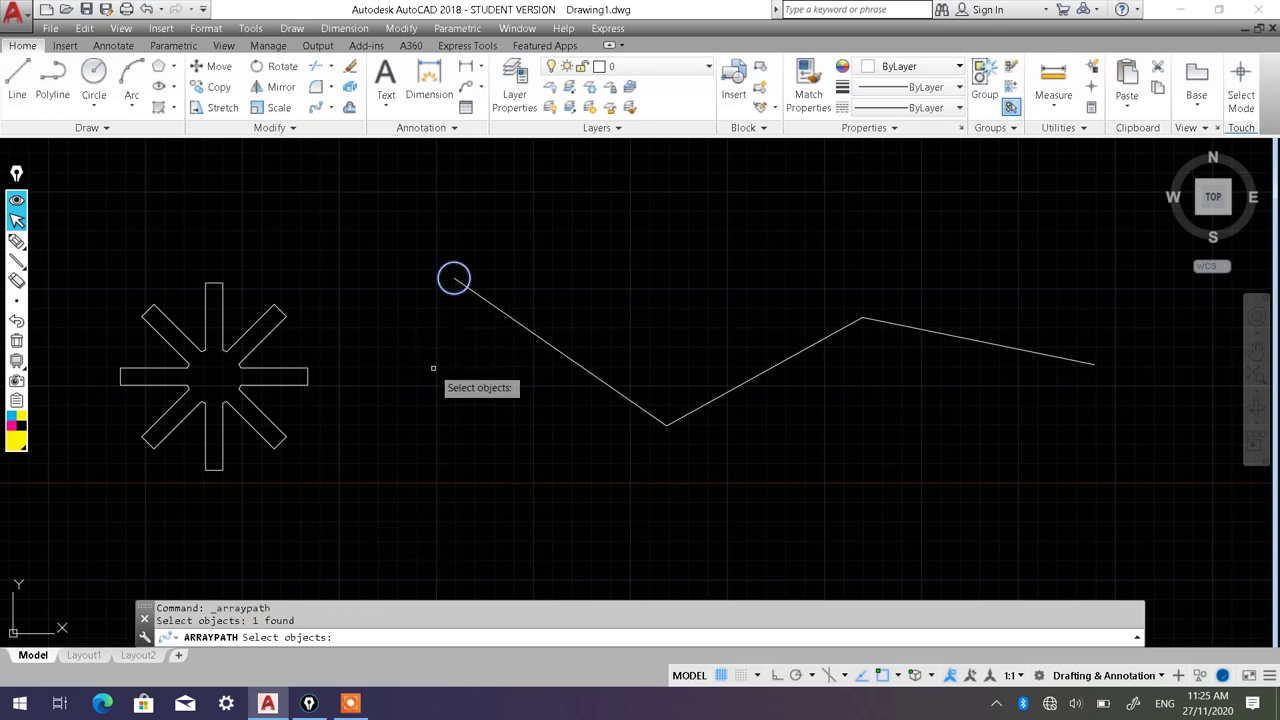
pyautogui.press('Return')
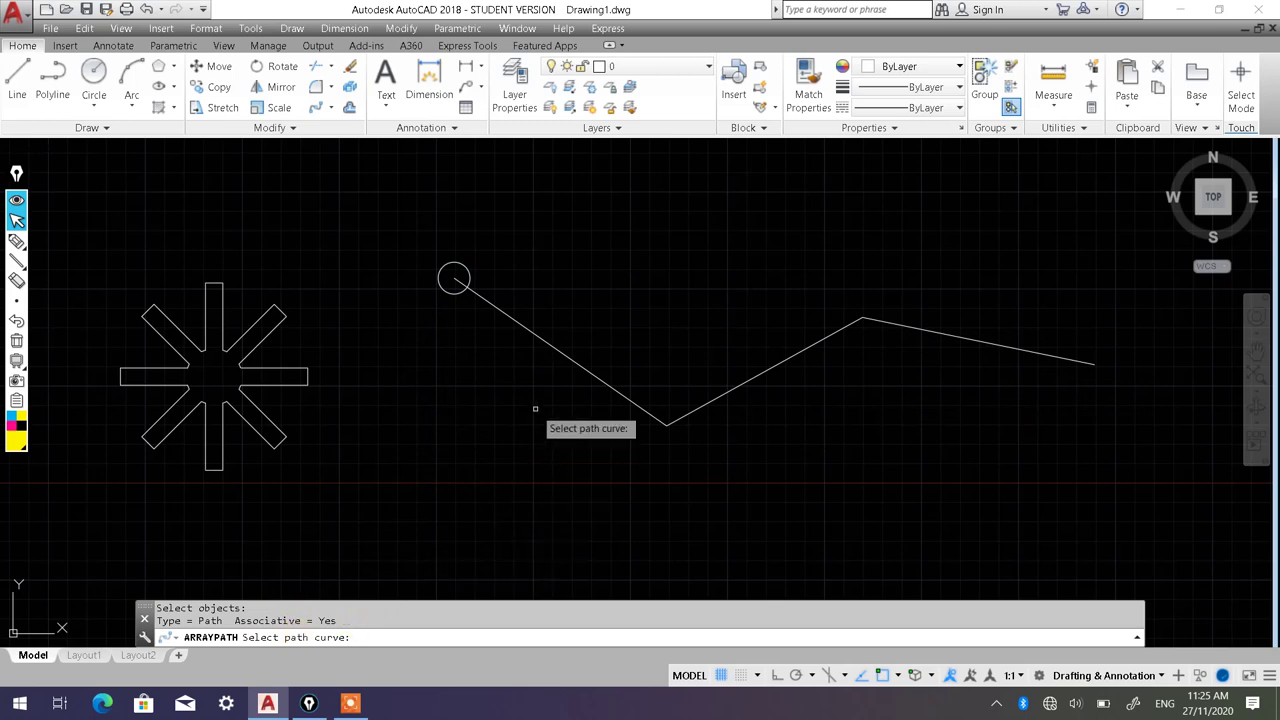
pyautogui.click(554, 346)
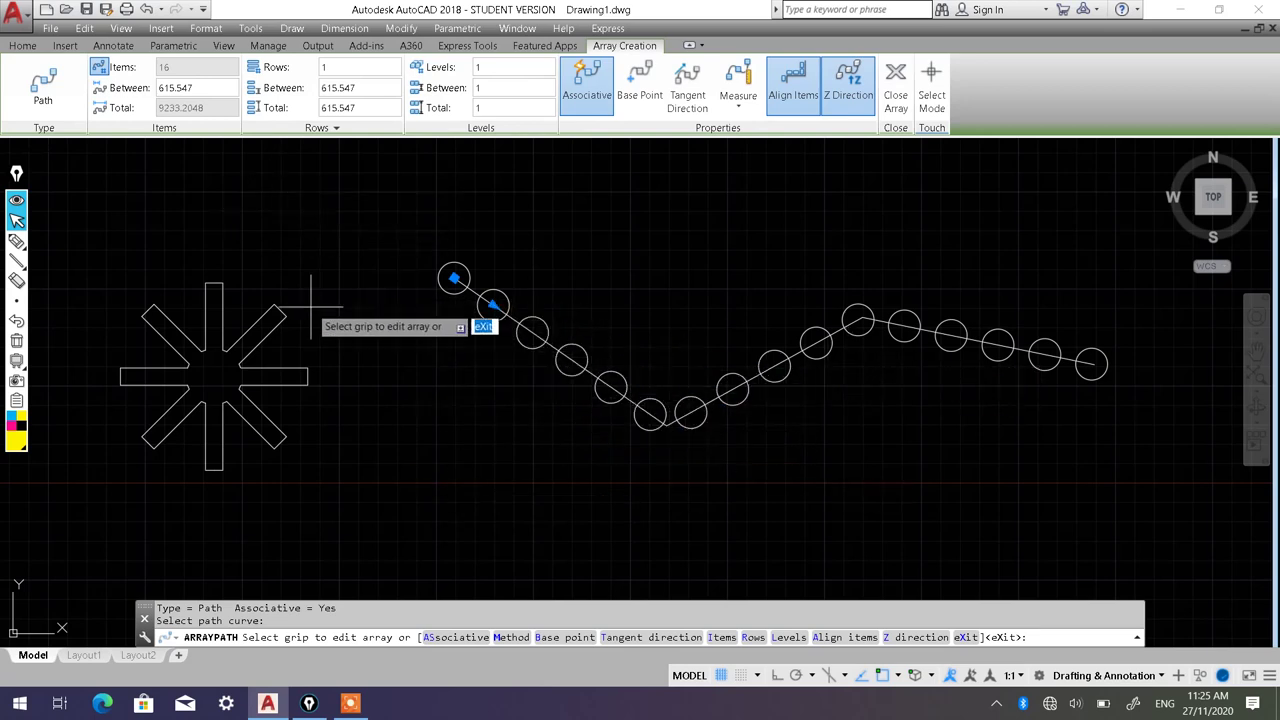
# Step: Set the path array item spacing to 200, then change it to 700
pyautogui.click(193, 90)
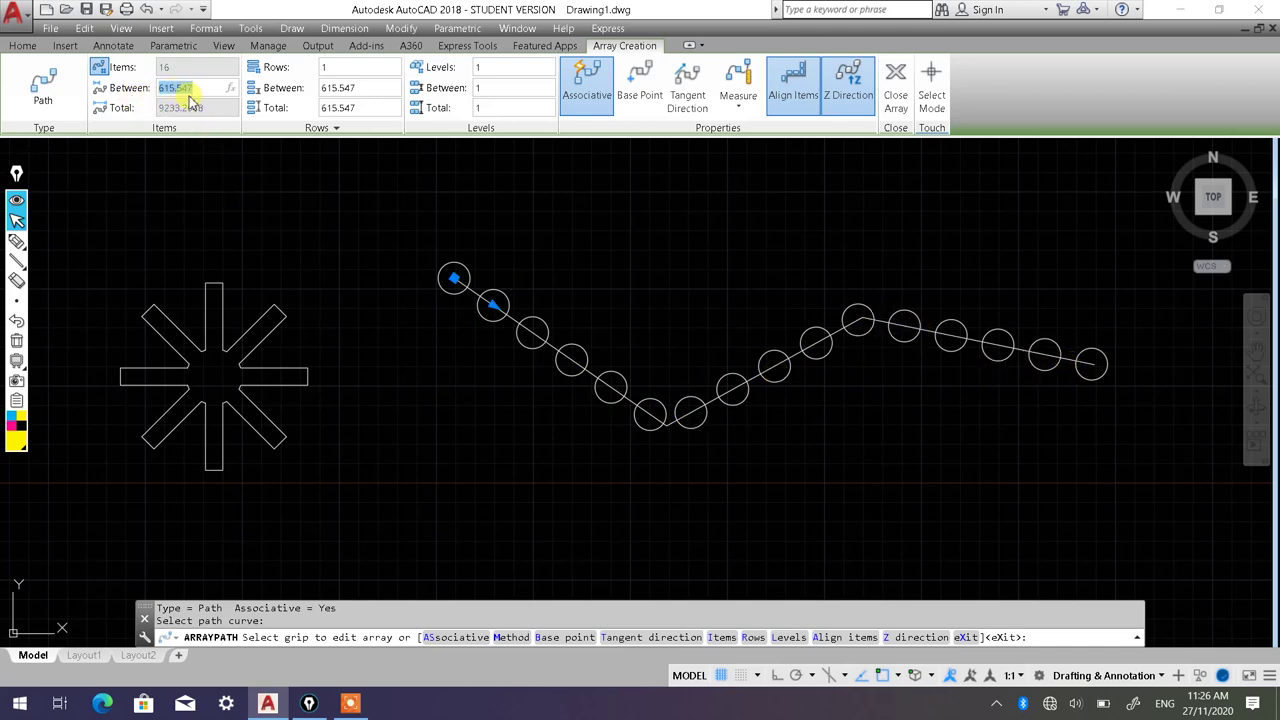
pyautogui.write('200')
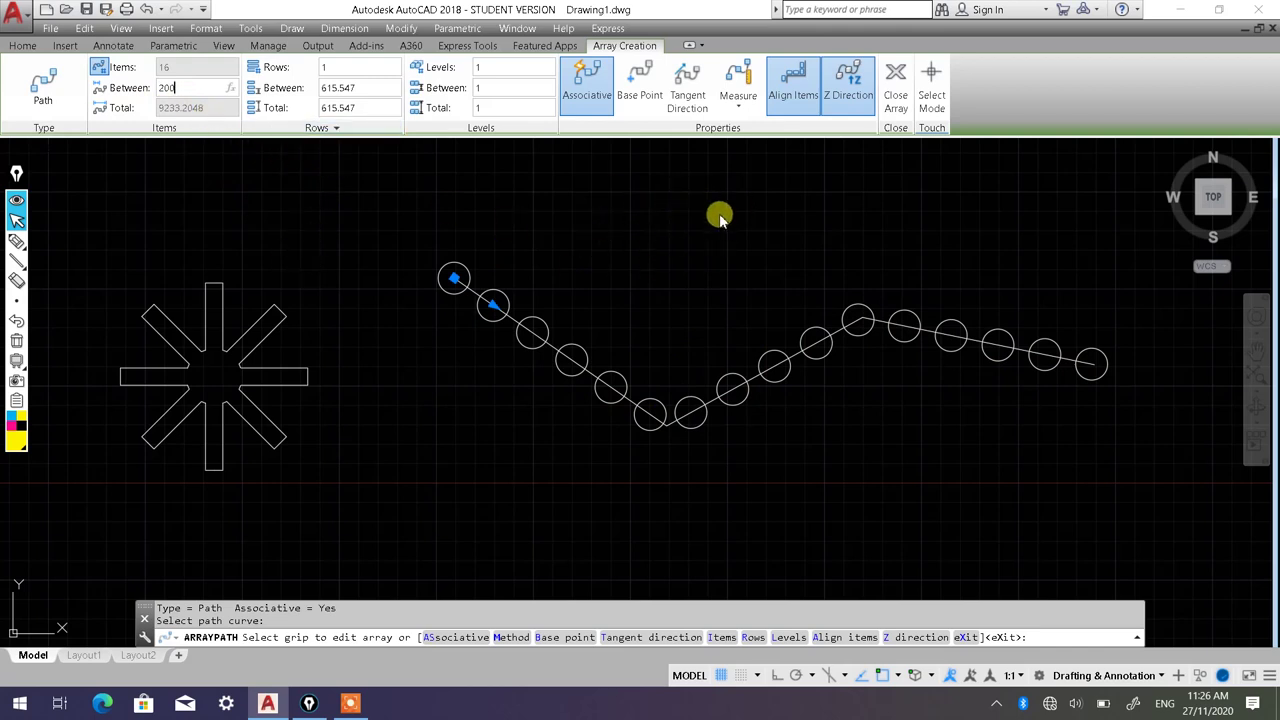
pyautogui.press('Return')
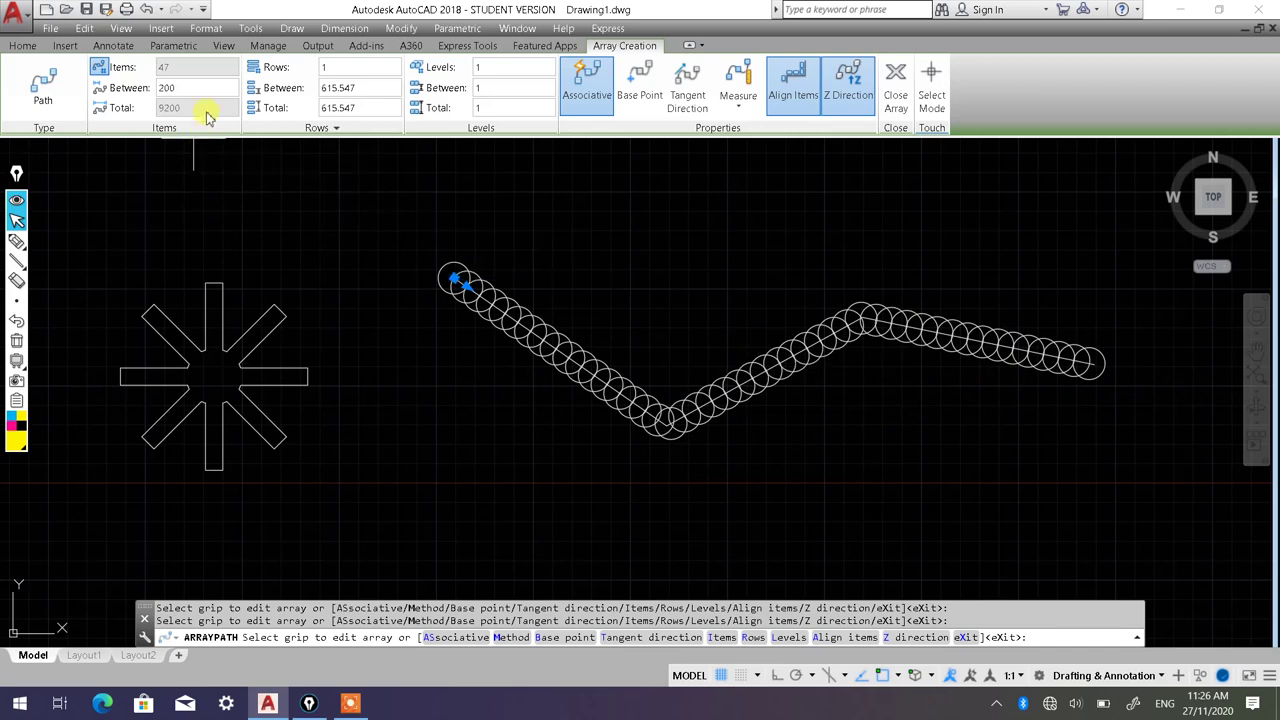
pyautogui.click(185, 88)
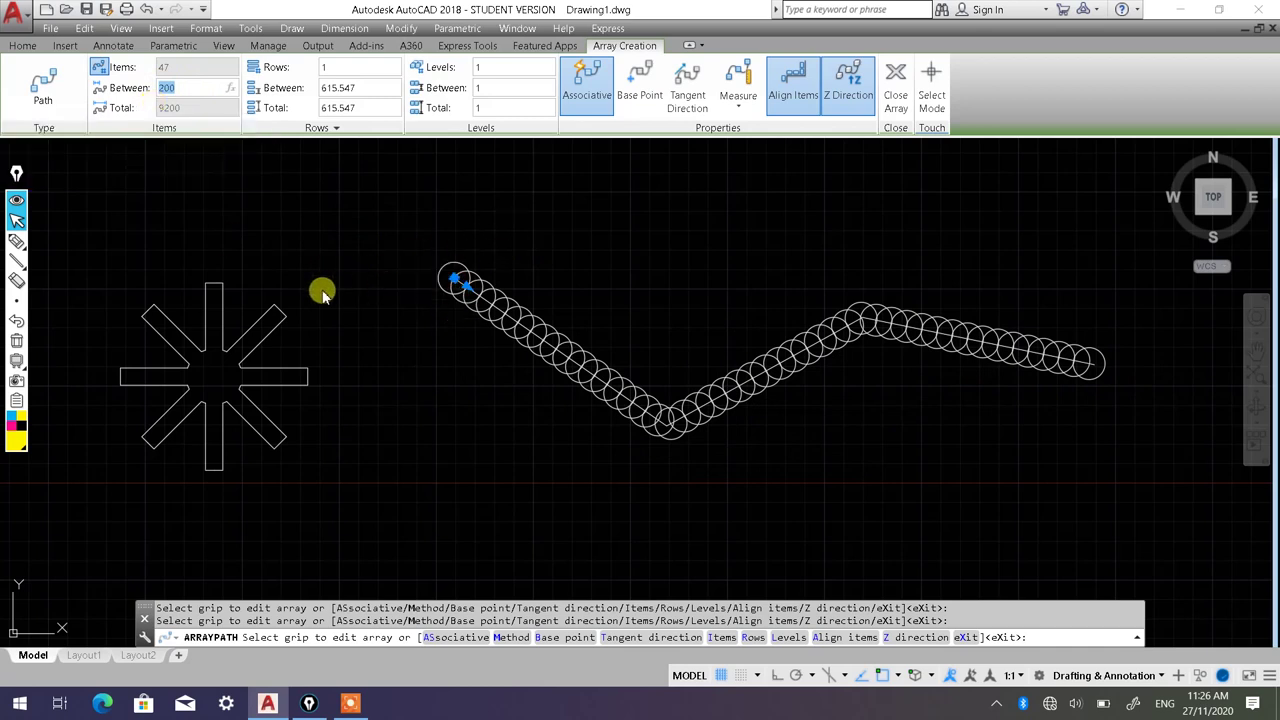
pyautogui.write('700')
pyautogui.click(315, 262)
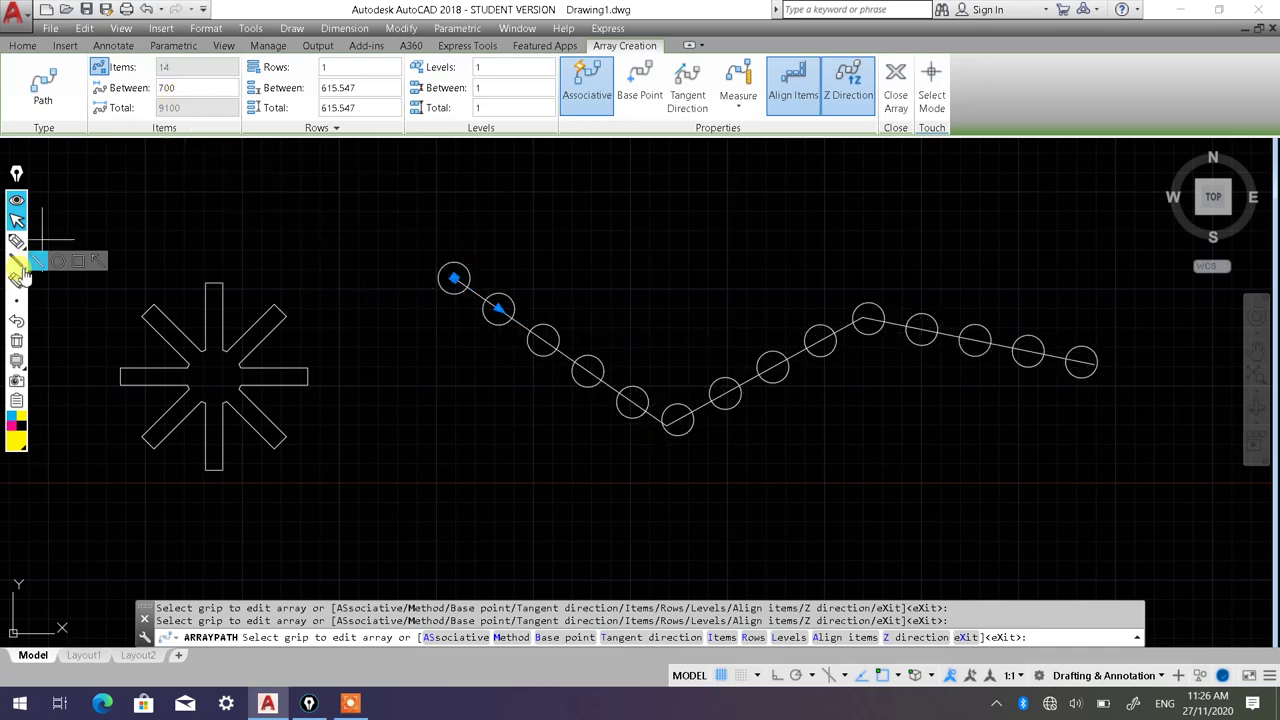
pyautogui.click(17, 243)
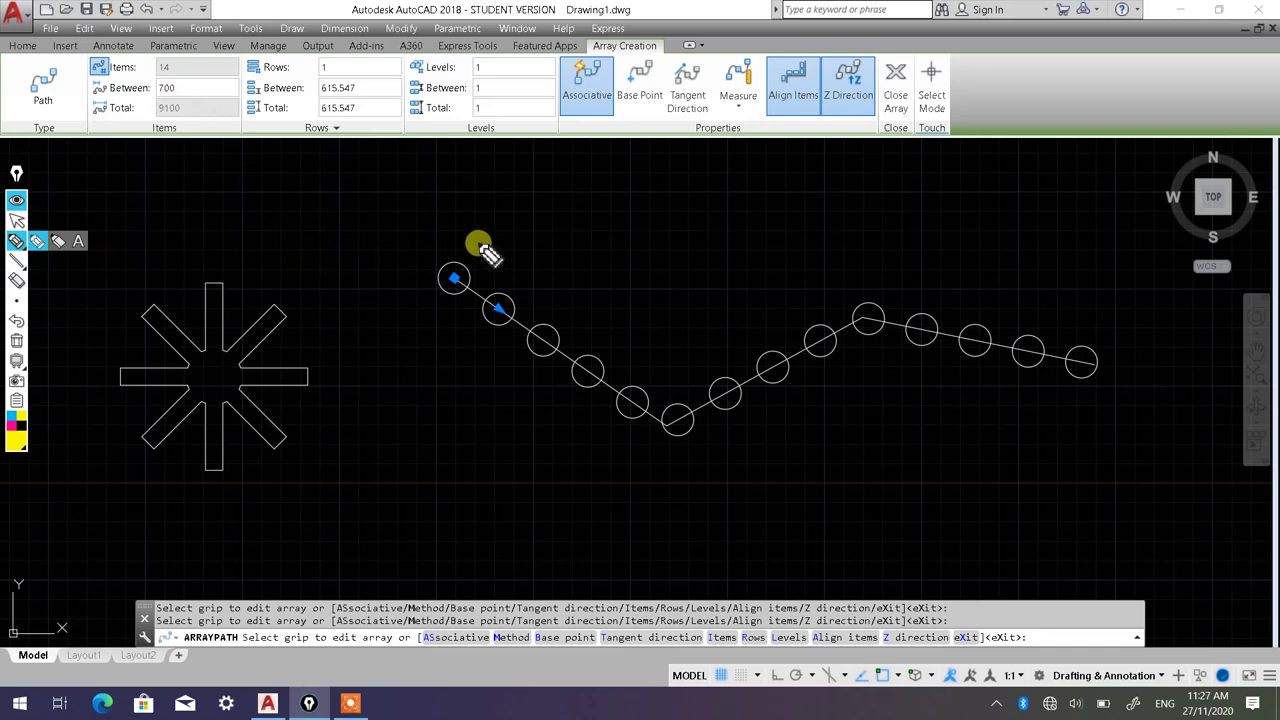
# Step: Mark the first five circles along the zigzag with freehand annotation strokes
pyautogui.moveTo(477, 243); pyautogui.dragTo(428, 300)
pyautogui.moveTo(533, 273); pyautogui.dragTo(474, 330)
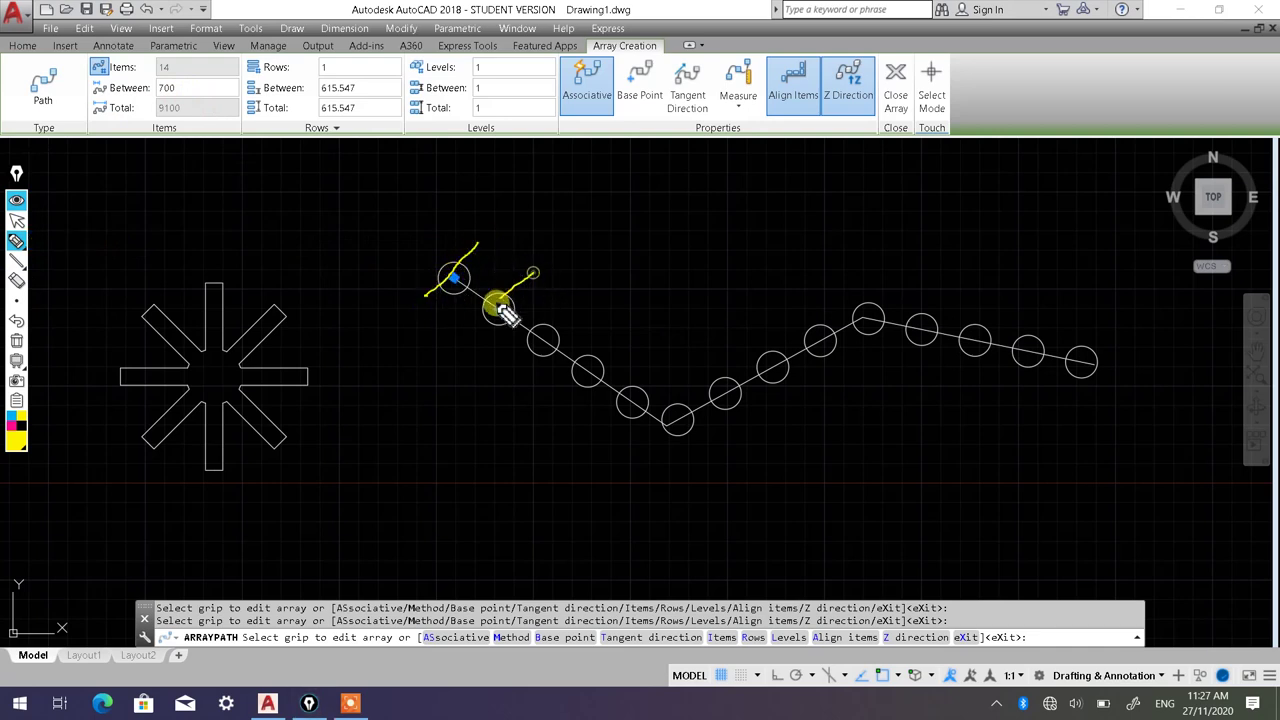
pyautogui.moveTo(569, 303); pyautogui.dragTo(527, 367)
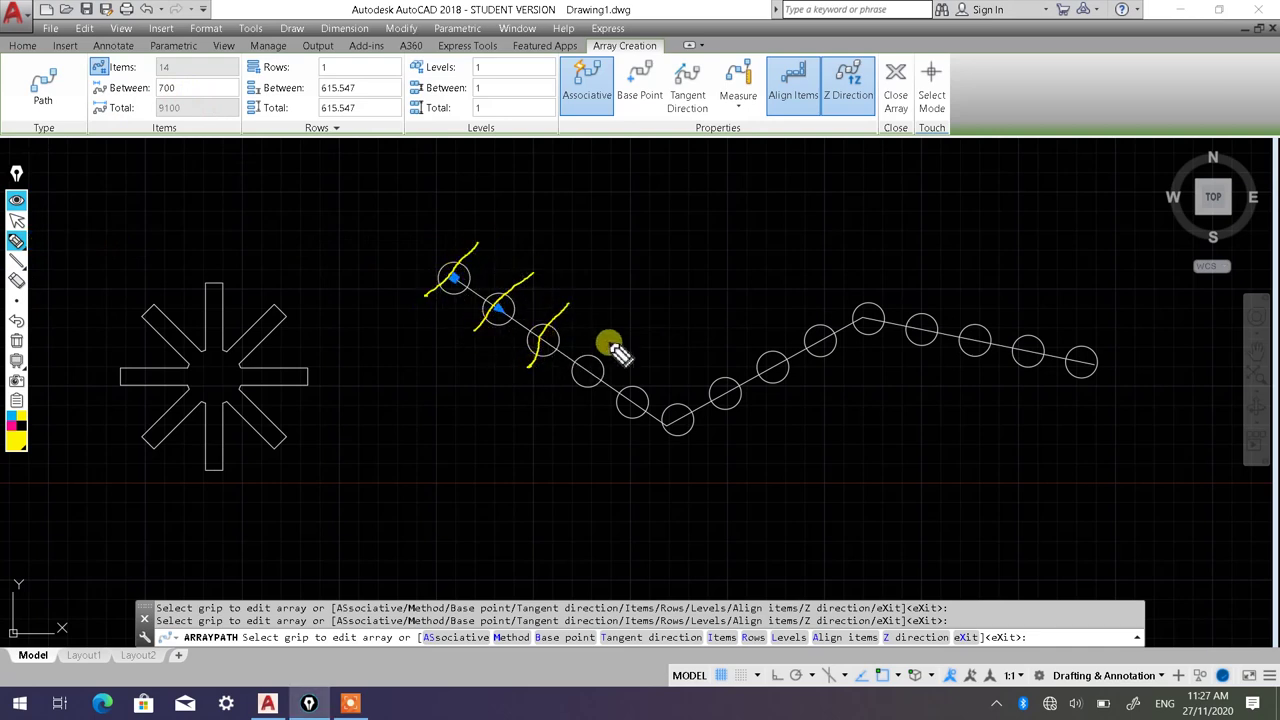
pyautogui.moveTo(613, 338); pyautogui.dragTo(565, 414)
pyautogui.moveTo(648, 360); pyautogui.dragTo(614, 438)
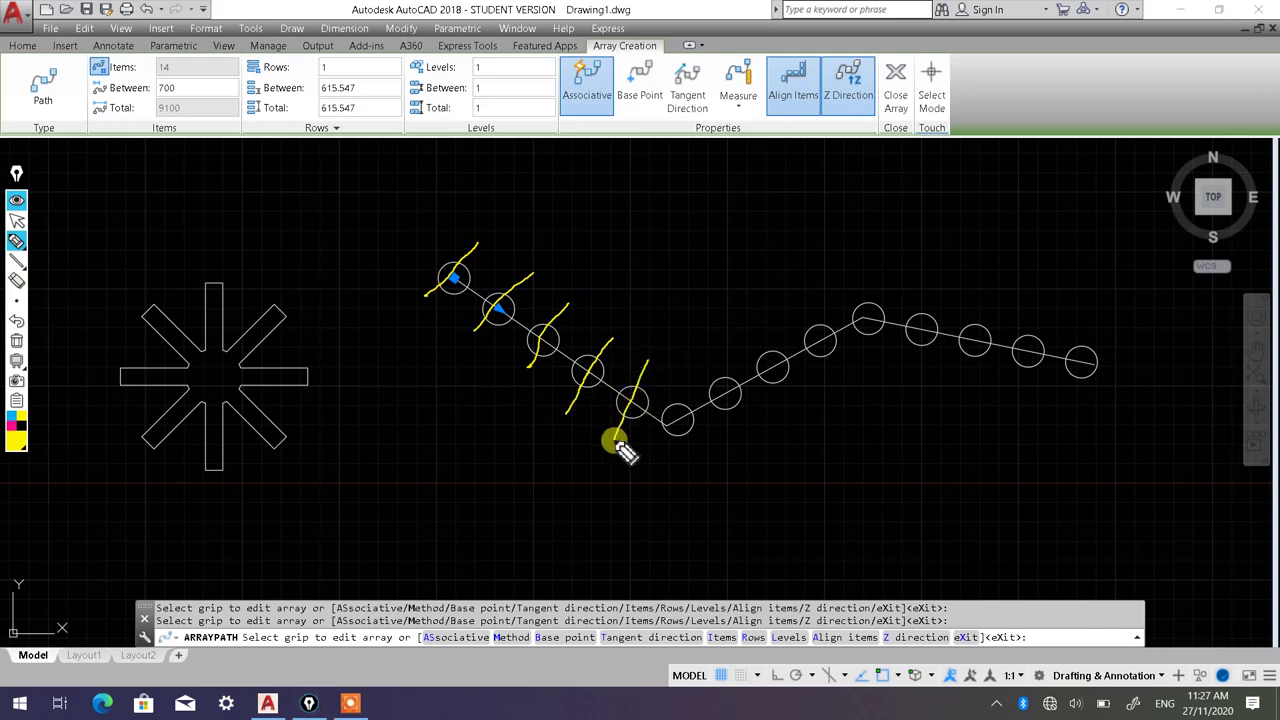
pyautogui.moveTo(505, 275)
pyautogui.mouseDown()
pyautogui.moveTo(523, 271)
pyautogui.moveTo(509, 286)
pyautogui.moveTo(486, 257)
pyautogui.moveTo(488, 295)
pyautogui.mouseUp()
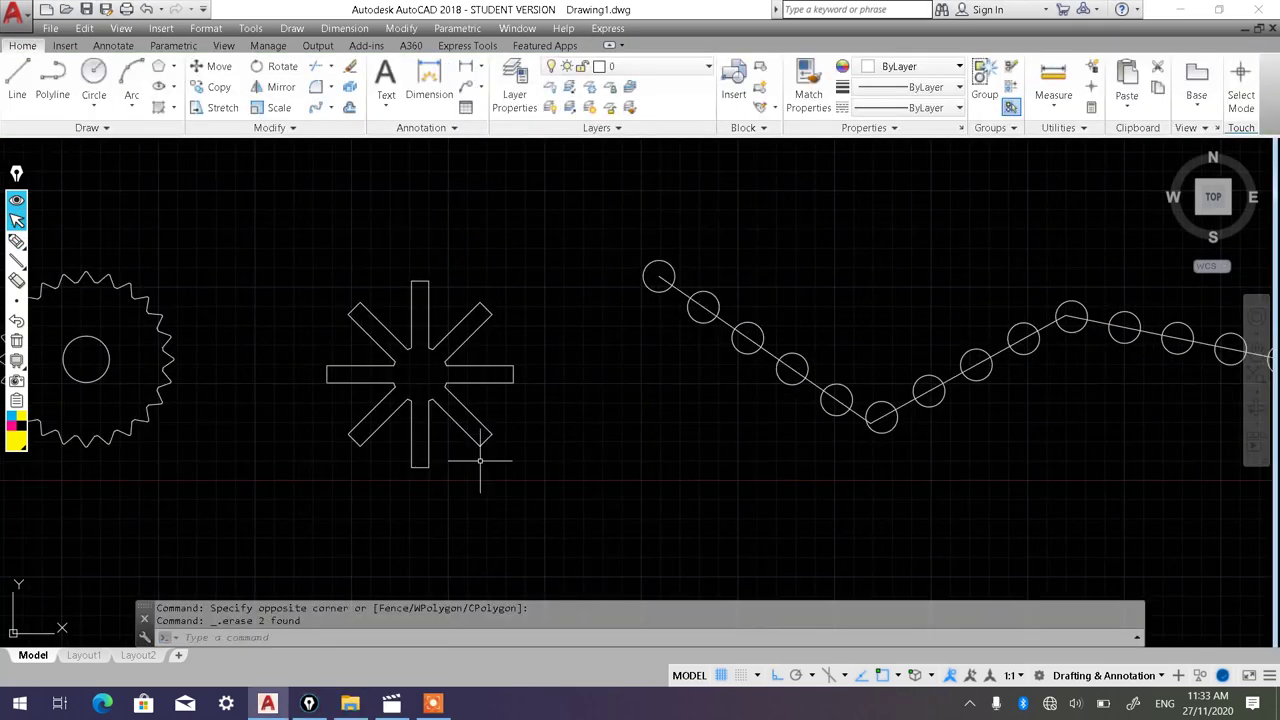
pyautogui.scroll(-2, 845, 405)
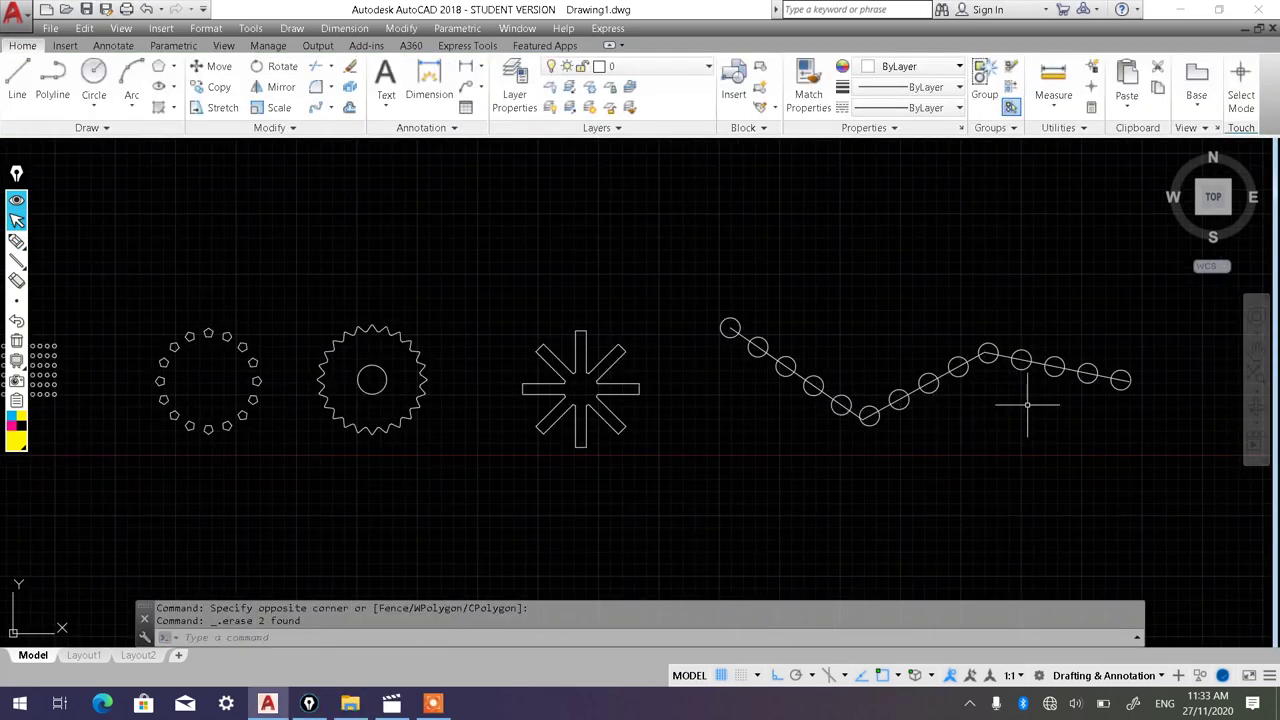
pyautogui.scroll(-2, 1000, 408)
pyautogui.scroll(-1, 860, 414)
pyautogui.scroll(-1, 780, 420)
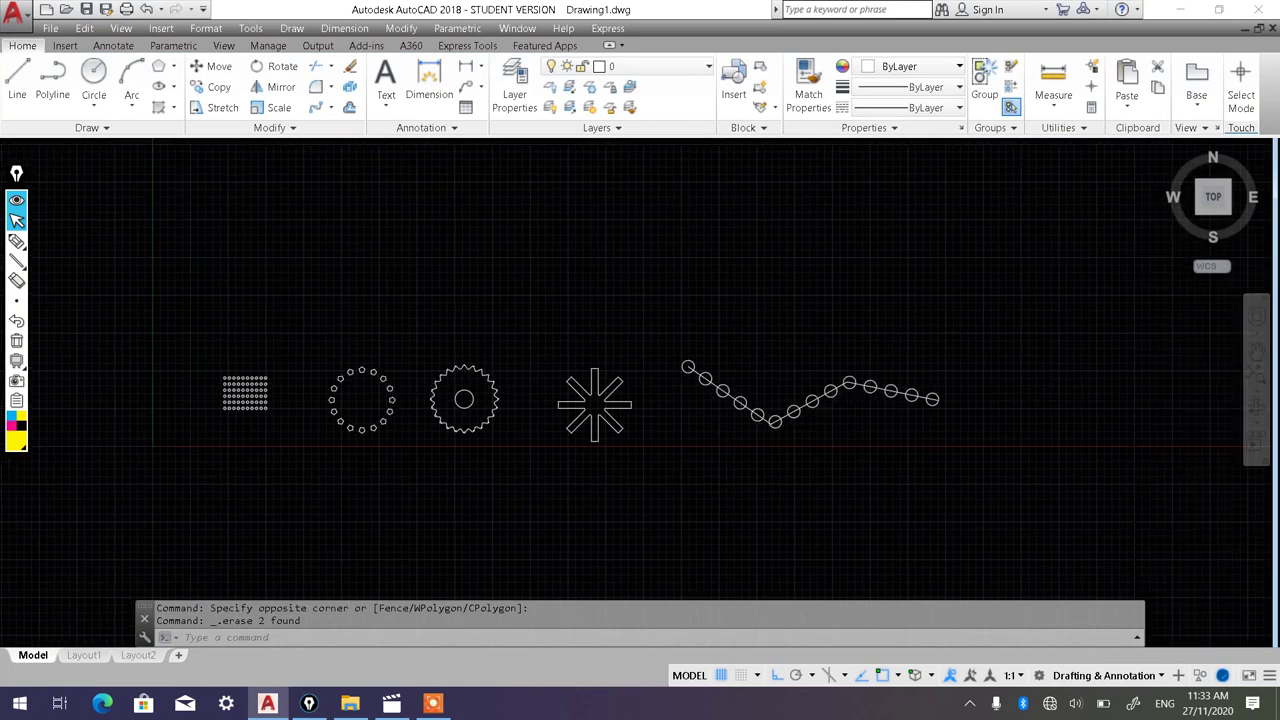
pyautogui.scroll(2, 740, 425)
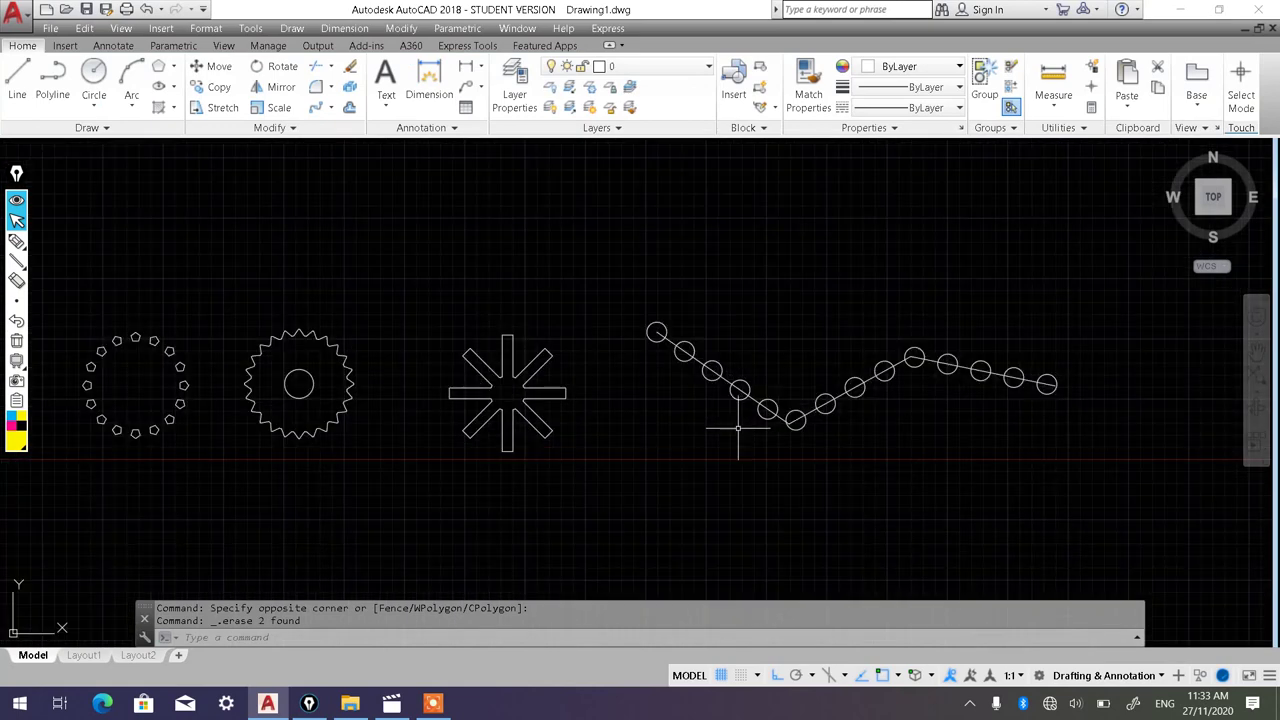